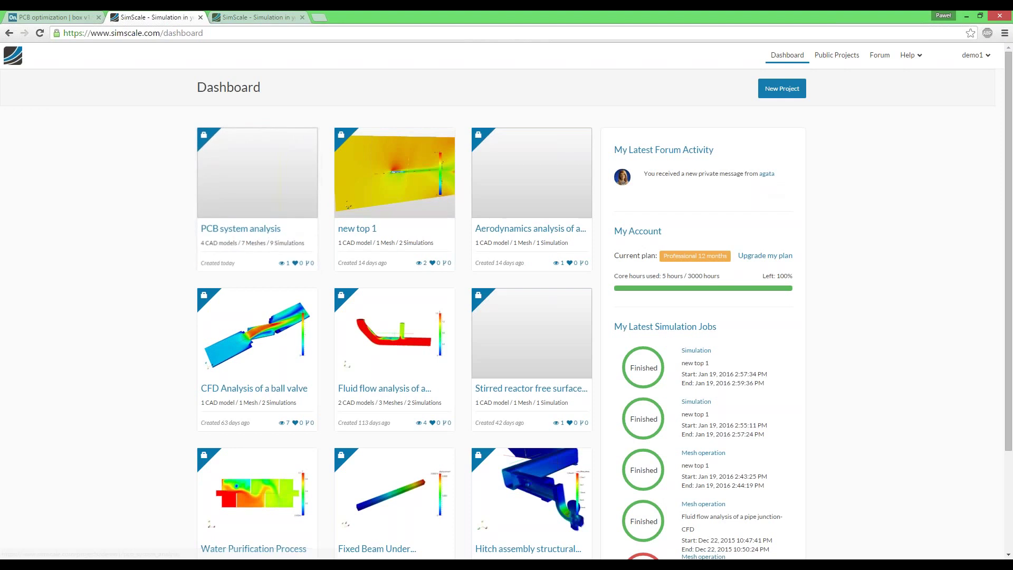
# Step: Start a new project titled "test upload" with the description "test desription"
pyautogui.click(782, 93)
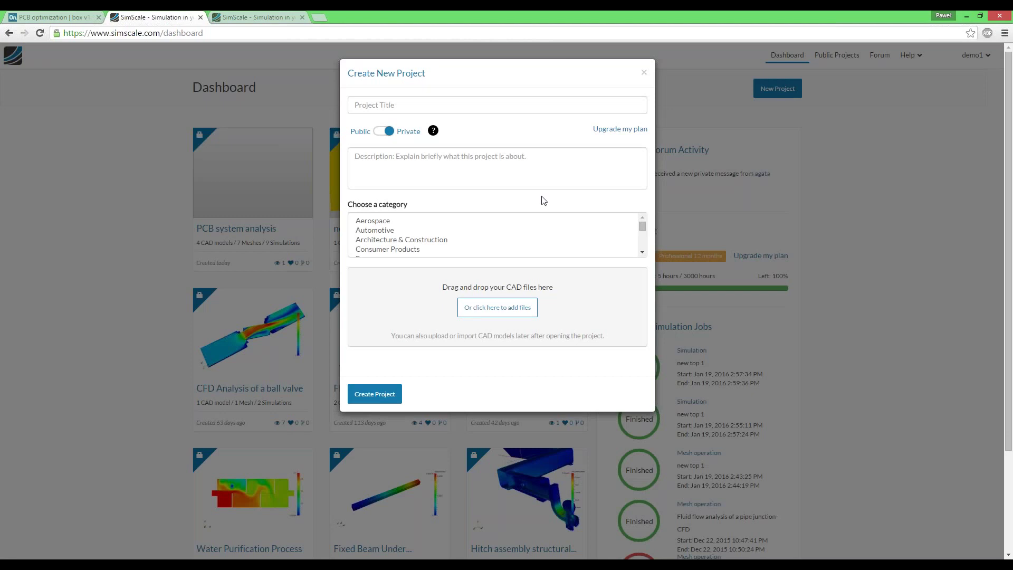
pyautogui.click(491, 105)
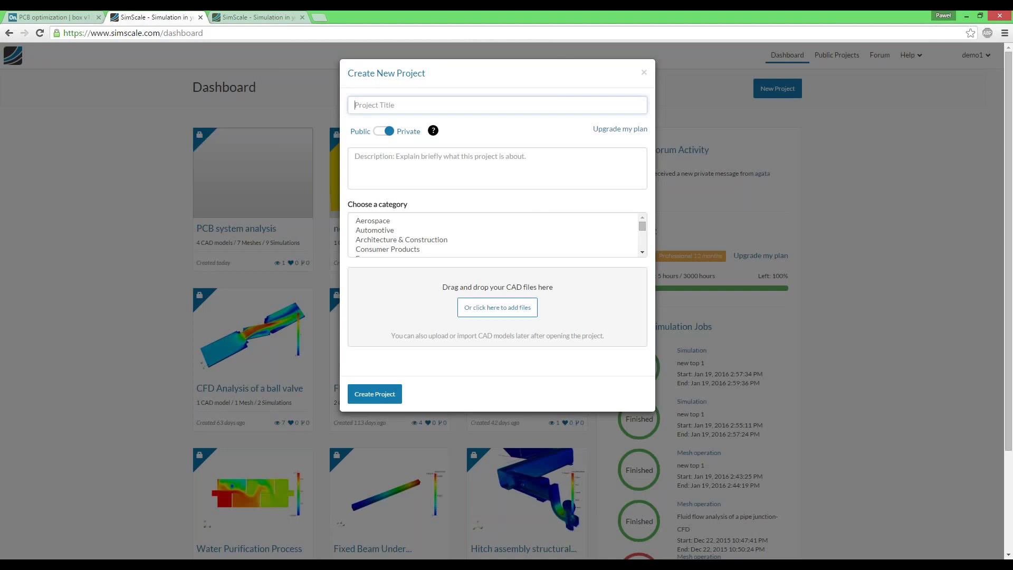
pyautogui.write('test upload')
pyautogui.press('Tab')
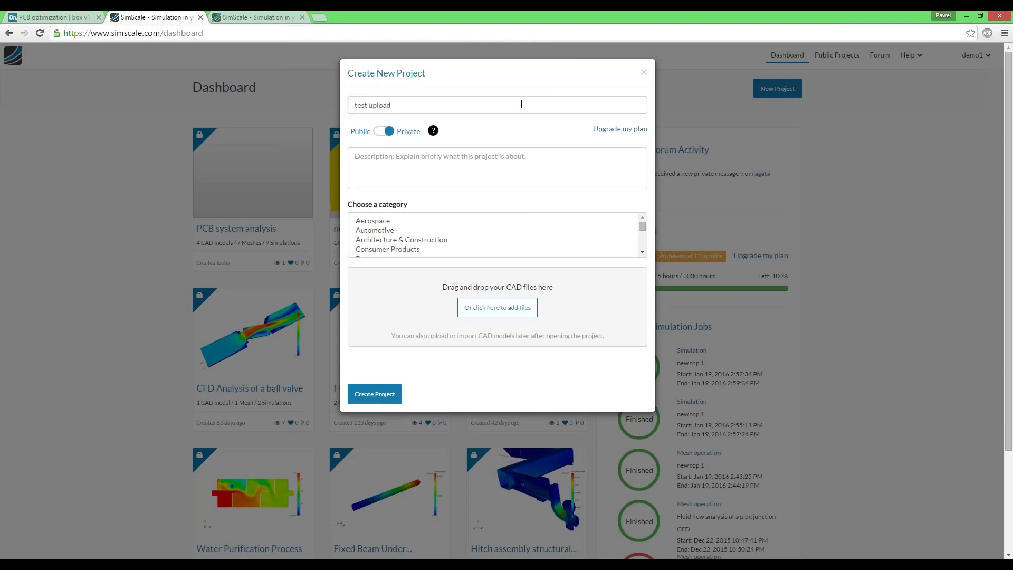
pyautogui.click(515, 173)
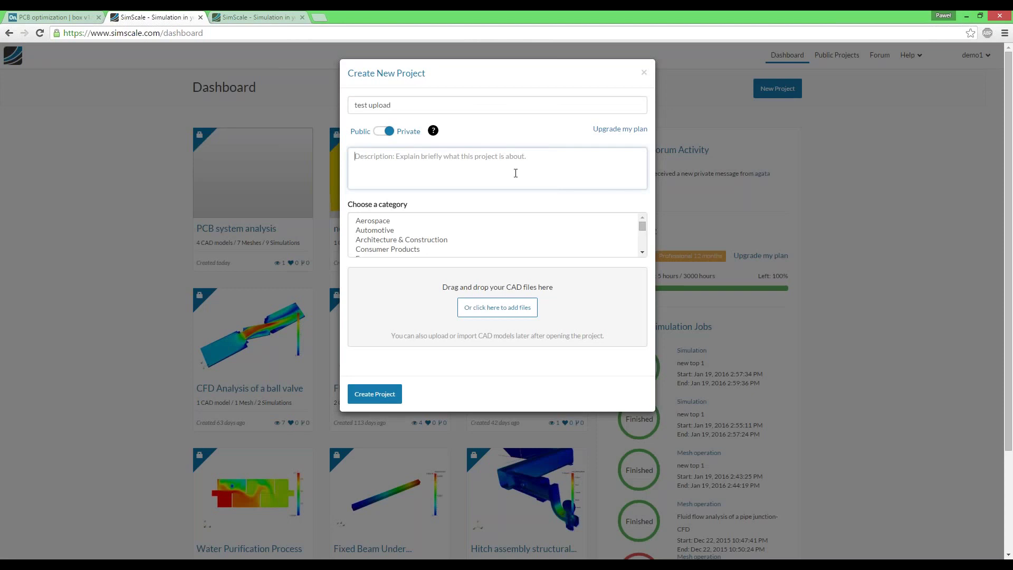
pyautogui.write('test desr')
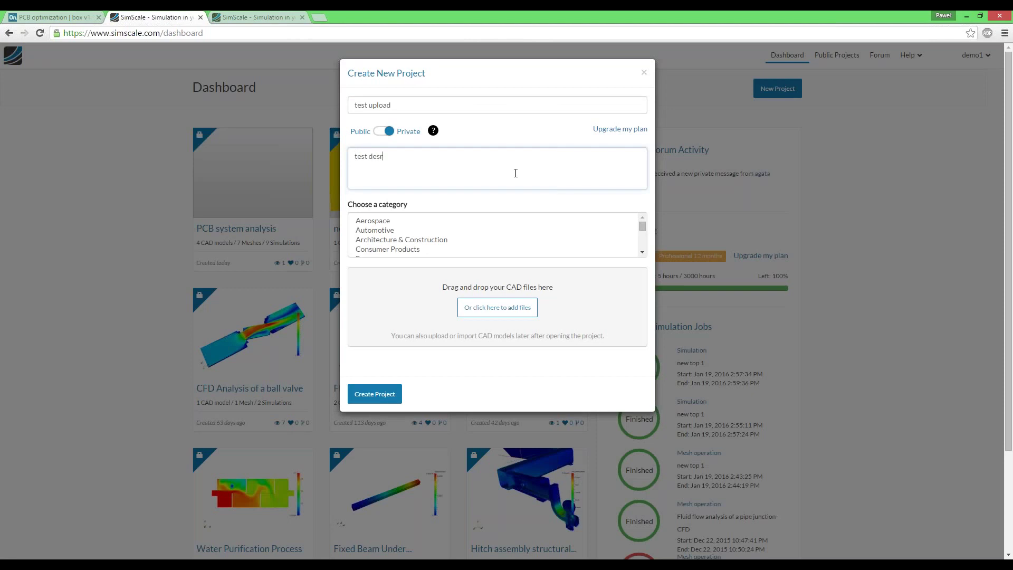
pyautogui.write('iption')
pyautogui.click(480, 143)
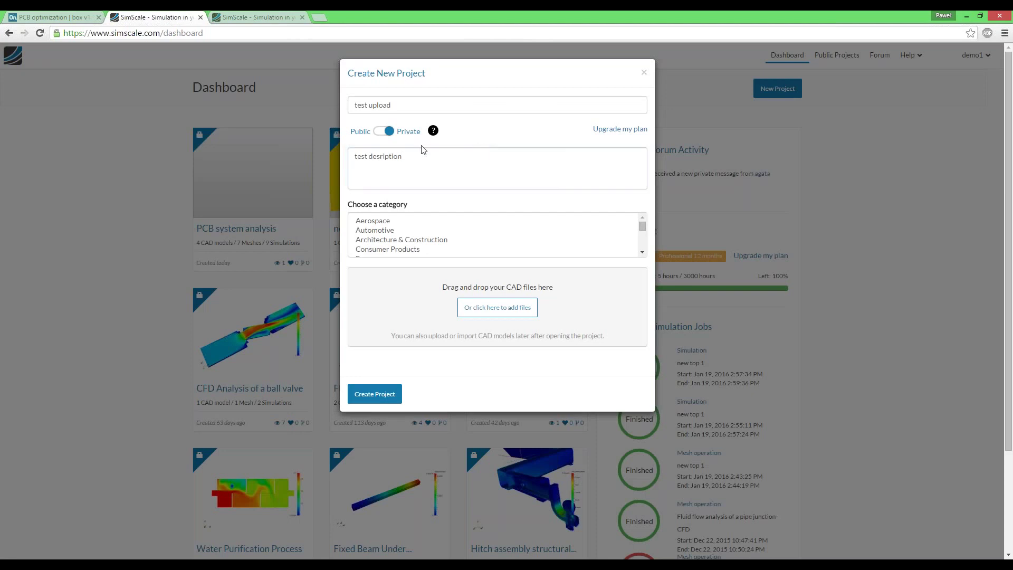
# Step: Keep the project's visibility set to private and create the project
pyautogui.click(386, 133)
pyautogui.click(384, 132)
pyautogui.click(374, 394)
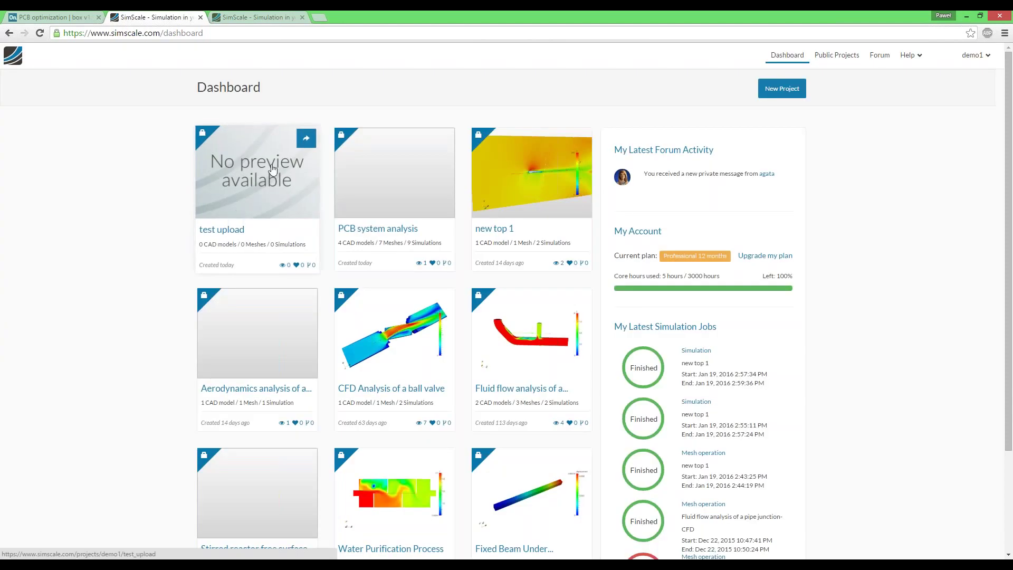
# Step: Open the test upload project's overview page and launch the project in the workbench
pyautogui.click(276, 171)
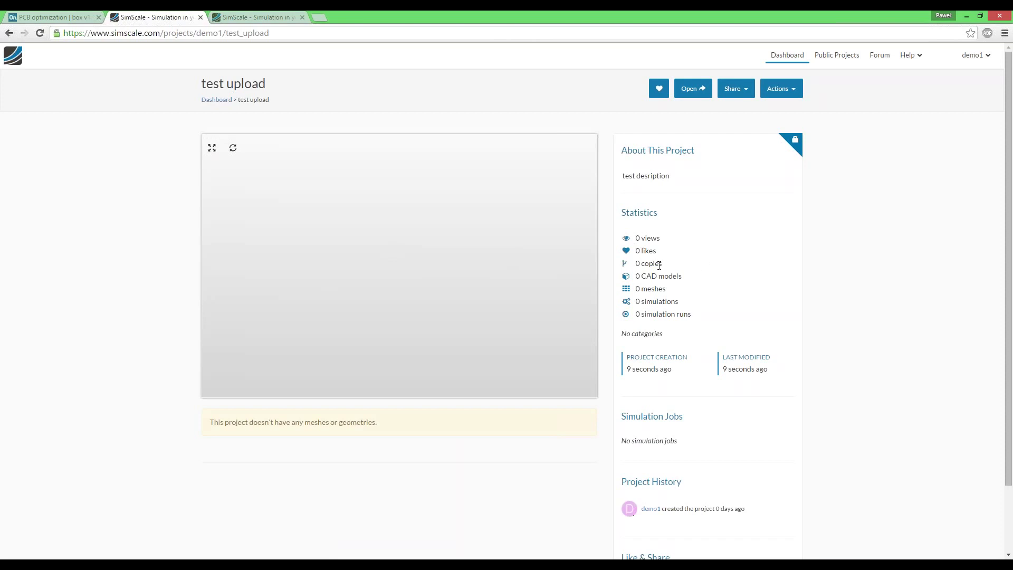
pyautogui.scroll(-2, 659, 266)
pyautogui.scroll(2, 701, 265)
pyautogui.click(692, 90)
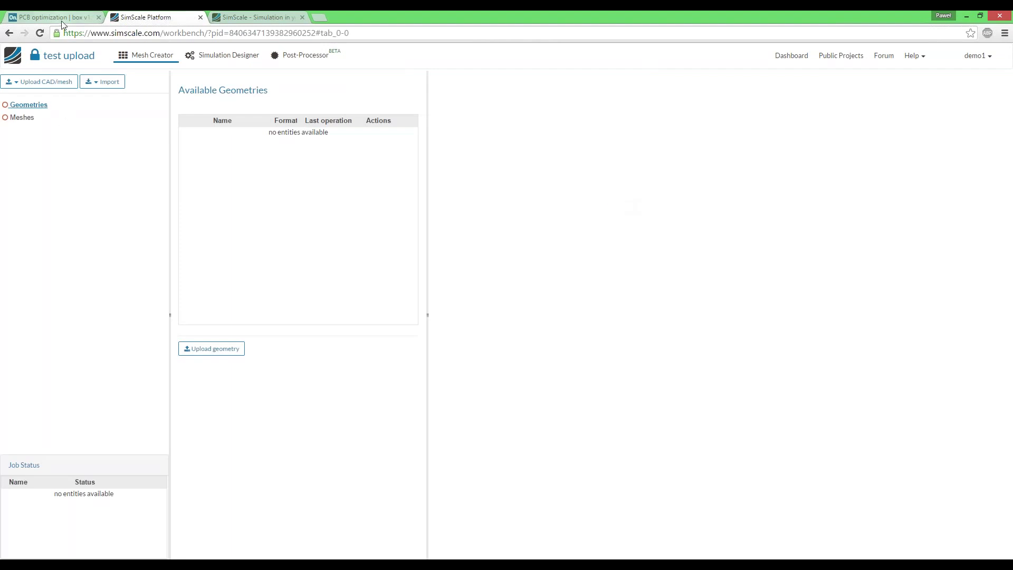
# Step: Examine the file formats offered for a geometry upload, and leave without uploading a file
pyautogui.click(41, 84)
pyautogui.click(49, 111)
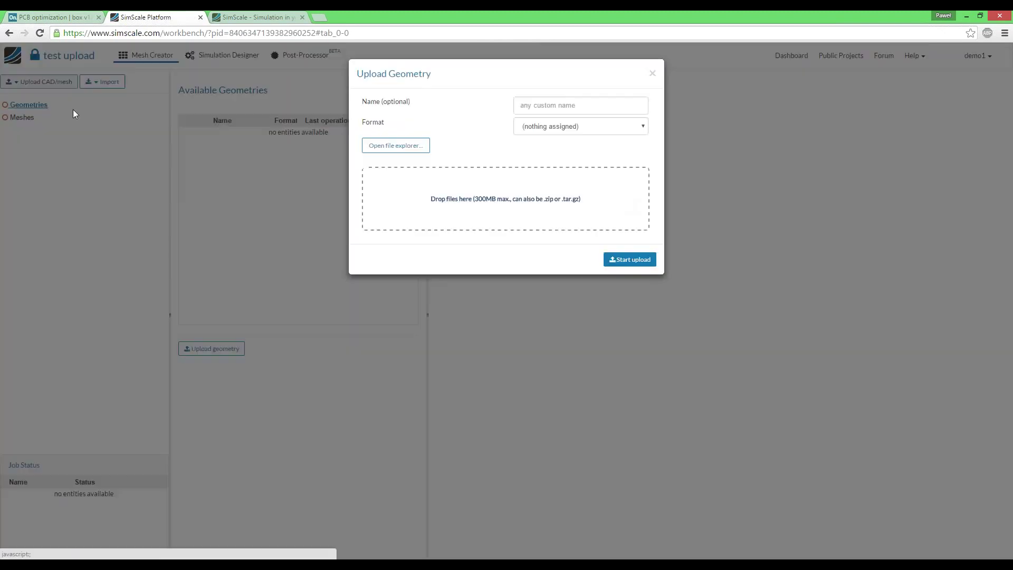
pyautogui.click(587, 128)
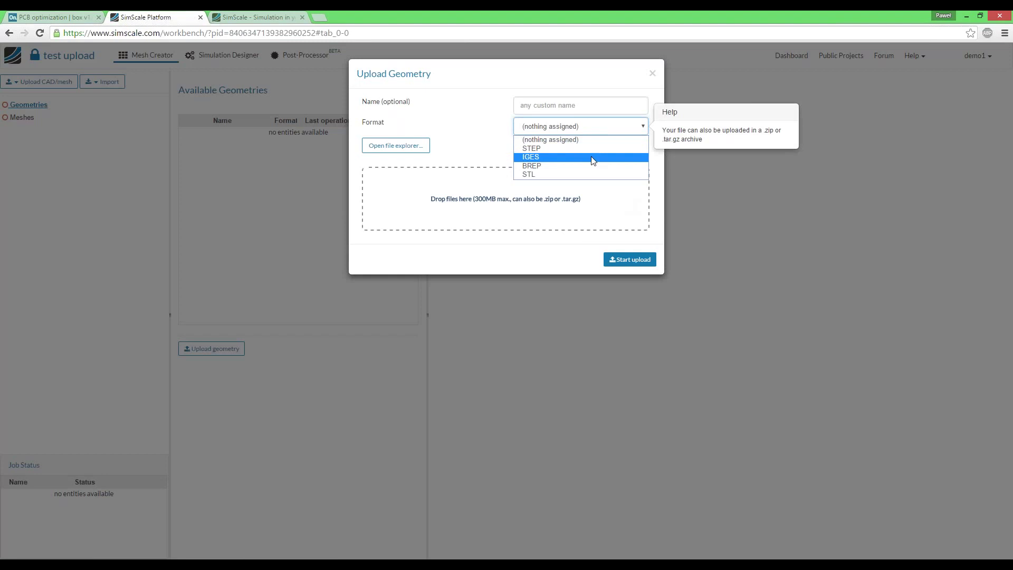
pyautogui.click(652, 73)
pyautogui.click(652, 73)
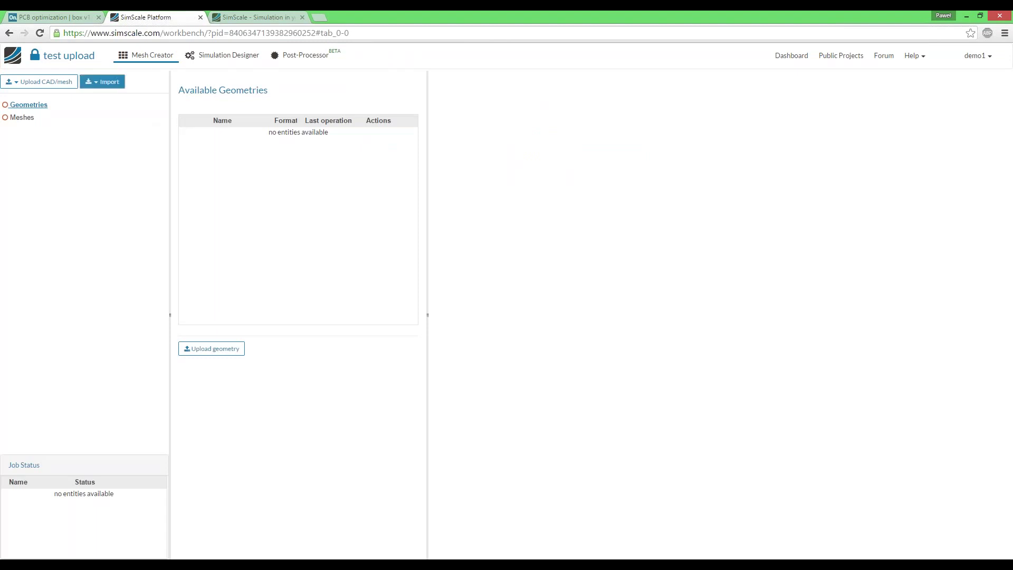
# Step: Start a geometry import from Onshape and expand the PCB optimization document
pyautogui.click(102, 82)
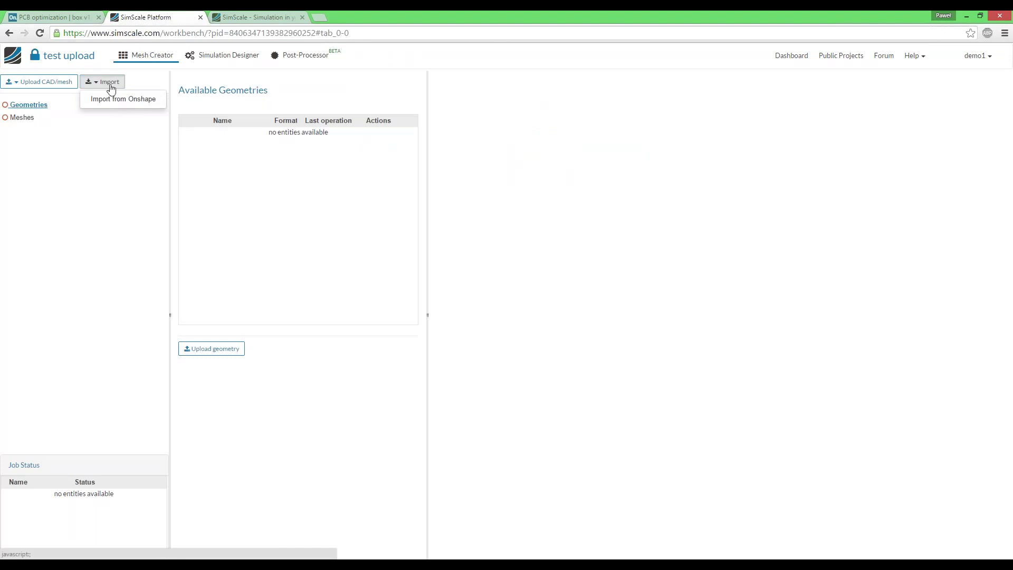
pyautogui.click(123, 99)
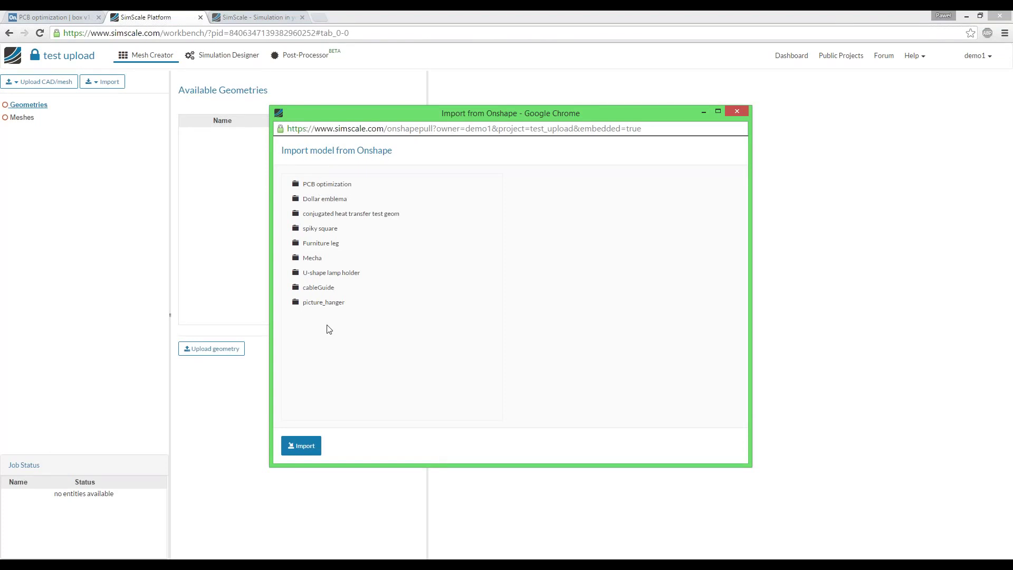
pyautogui.click(330, 185)
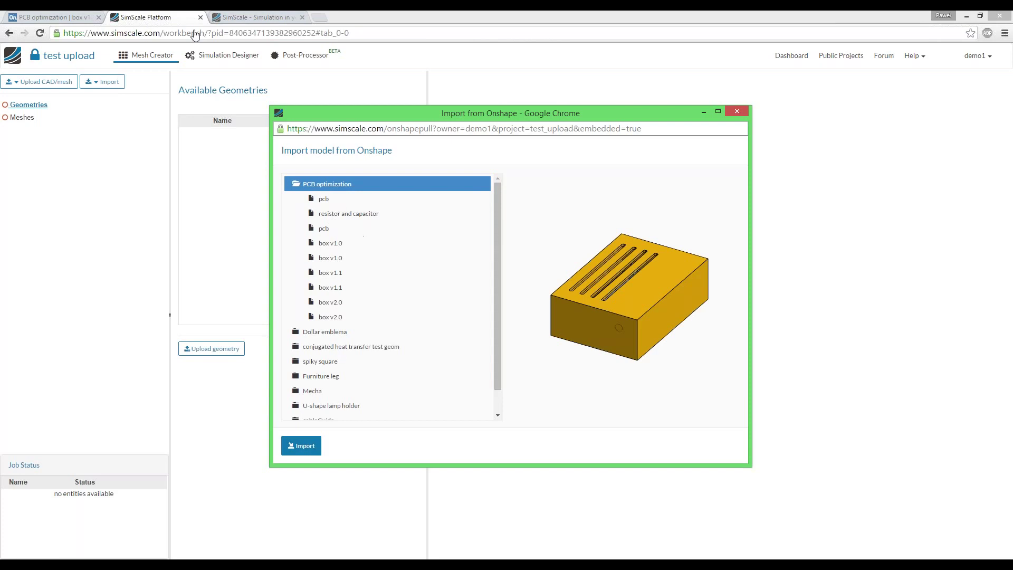
# Step: Switch to Onshape to compare the PCB optimization document's elements, and return to SimScale's Onshape import window
pyautogui.click(60, 20)
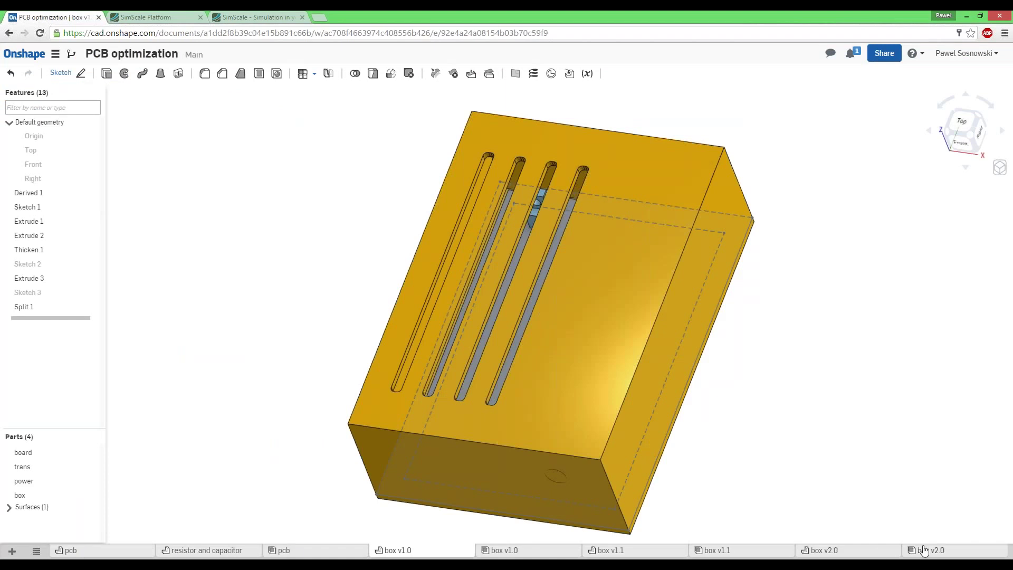
pyautogui.click(145, 16)
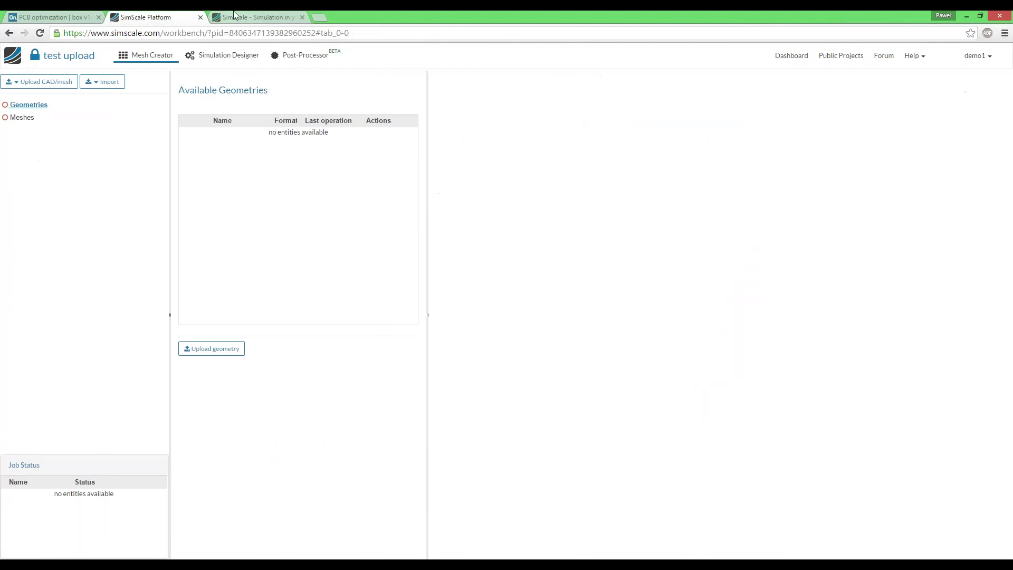
pyautogui.click(248, 17)
pyautogui.click(150, 17)
pyautogui.moveTo(328, 559)
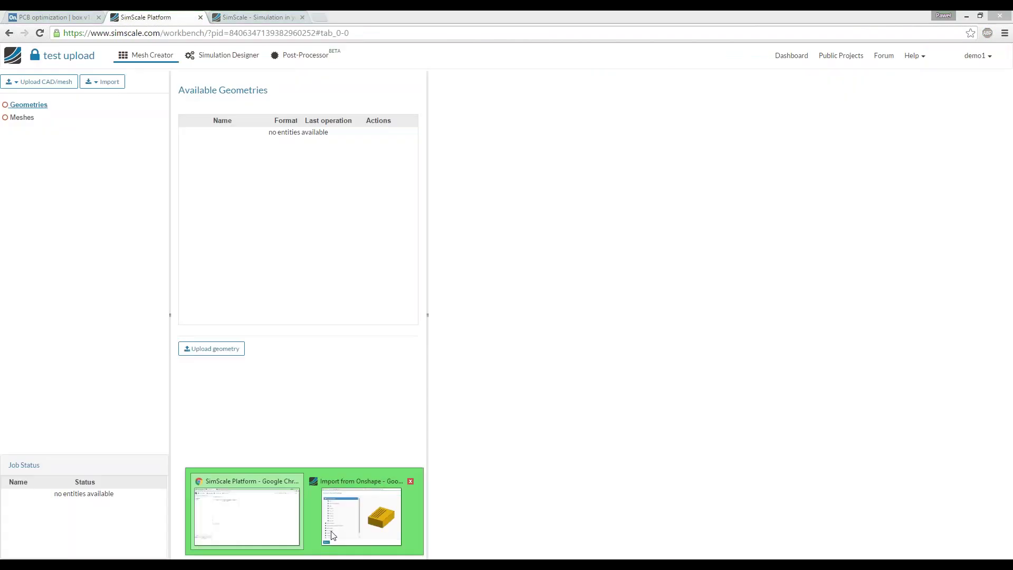
pyautogui.click(333, 534)
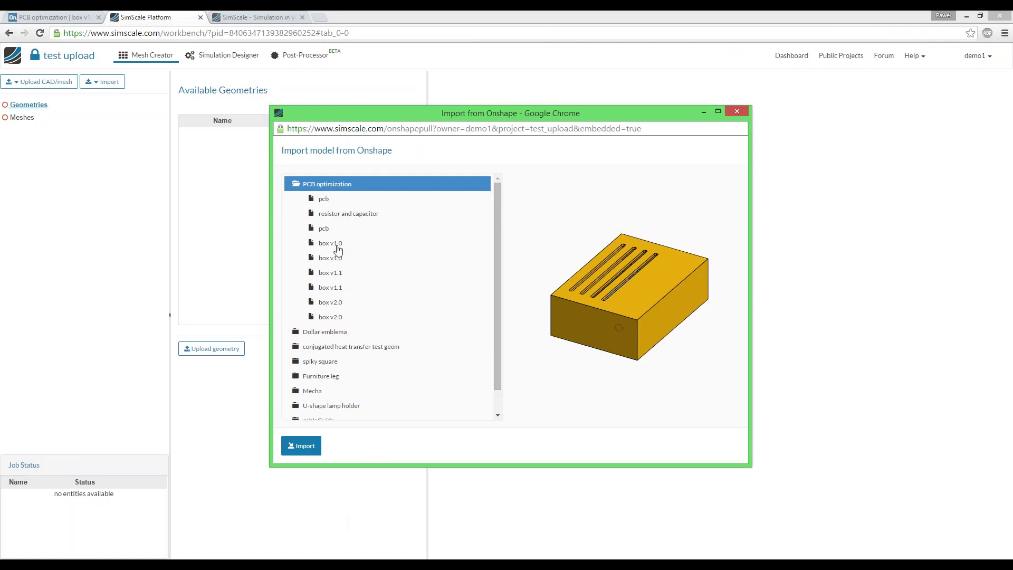
# Step: Expand the first box v1.0 entry and preview its board, trans, power, box and Surface 1 parts
pyautogui.click(337, 246)
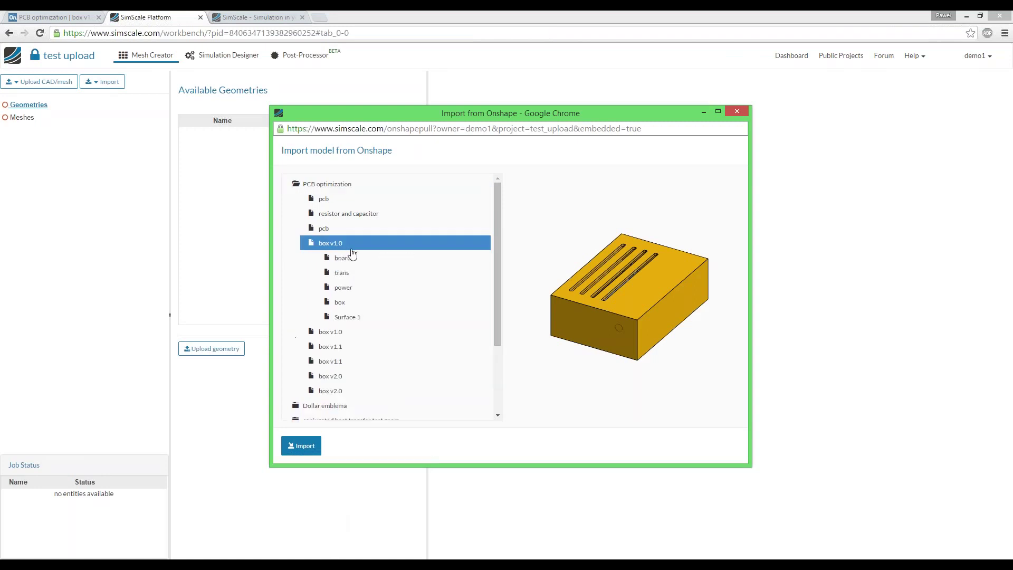
pyautogui.click(344, 260)
pyautogui.click(344, 273)
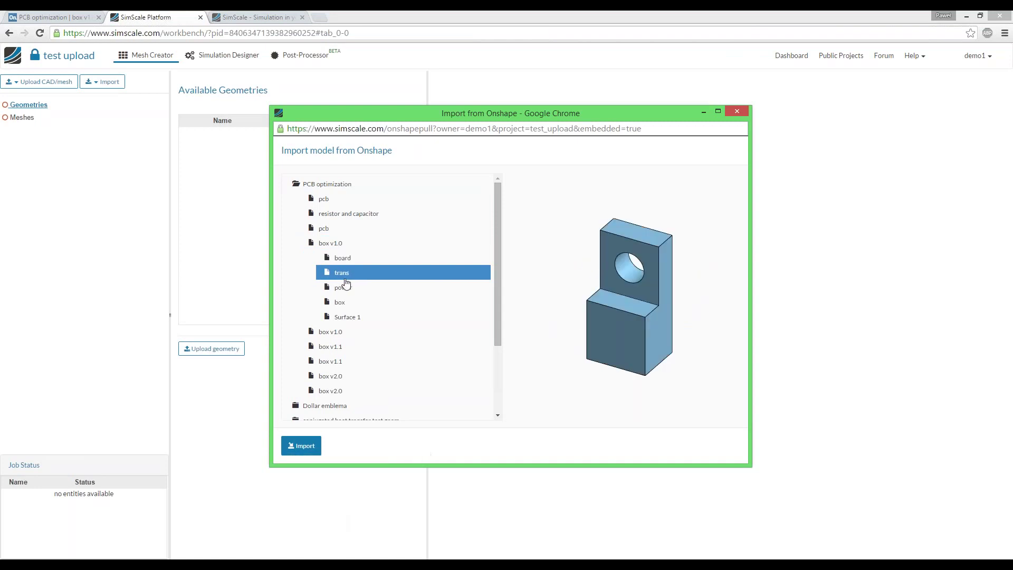
pyautogui.click(343, 287)
pyautogui.click(343, 302)
pyautogui.click(348, 318)
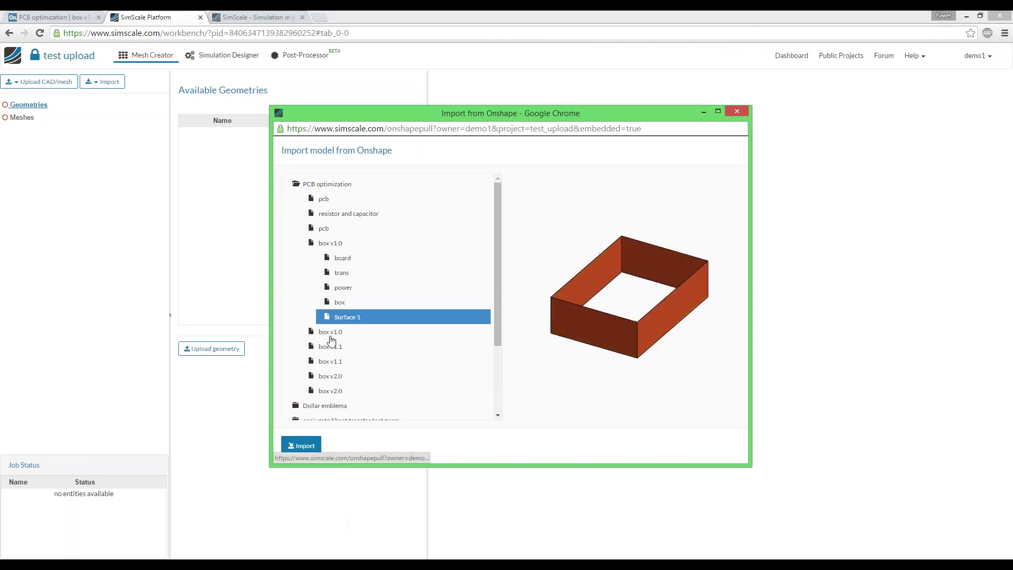
# Step: Import the second box v1.0 entry from the PCB optimization document, close the import window and inspect the geometry
pyautogui.click(333, 332)
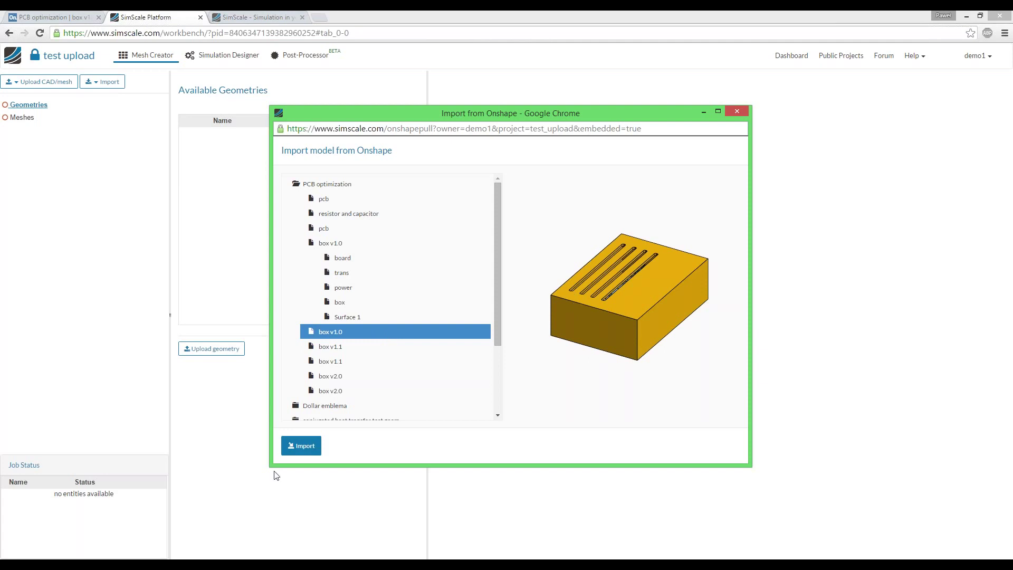
pyautogui.click(301, 446)
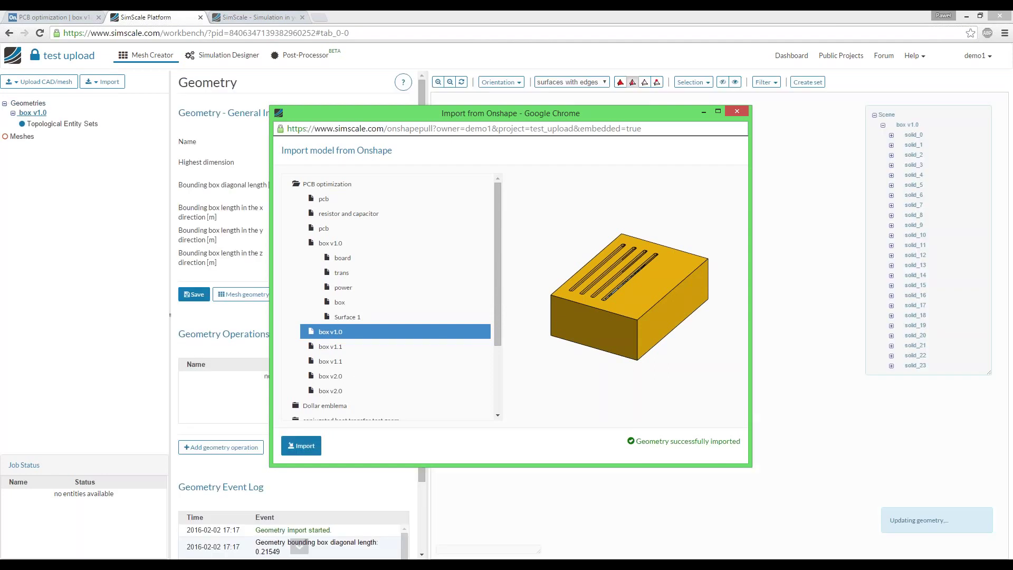
pyautogui.click(737, 113)
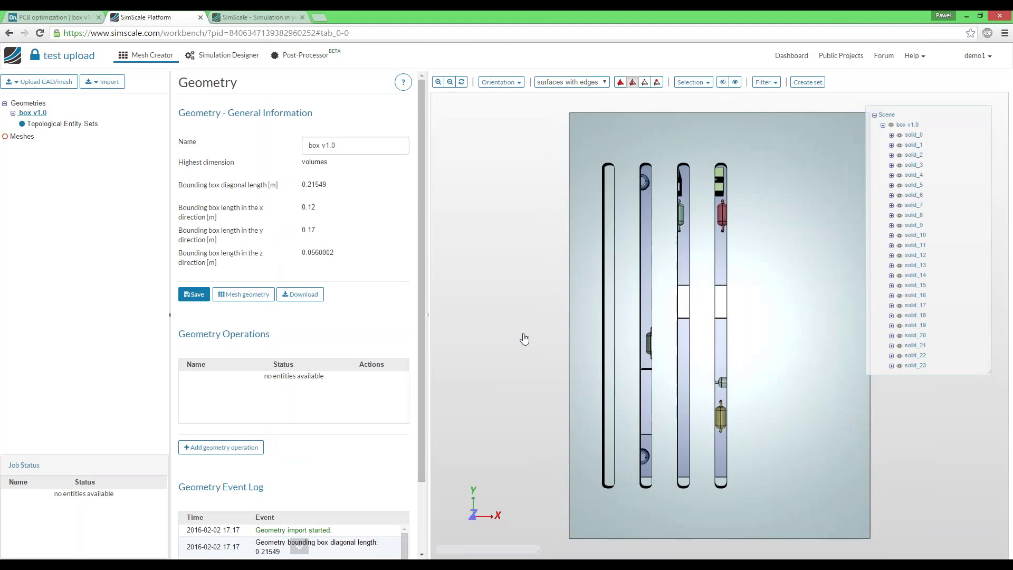
pyautogui.moveTo(539, 326); pyautogui.dragTo(555, 282)
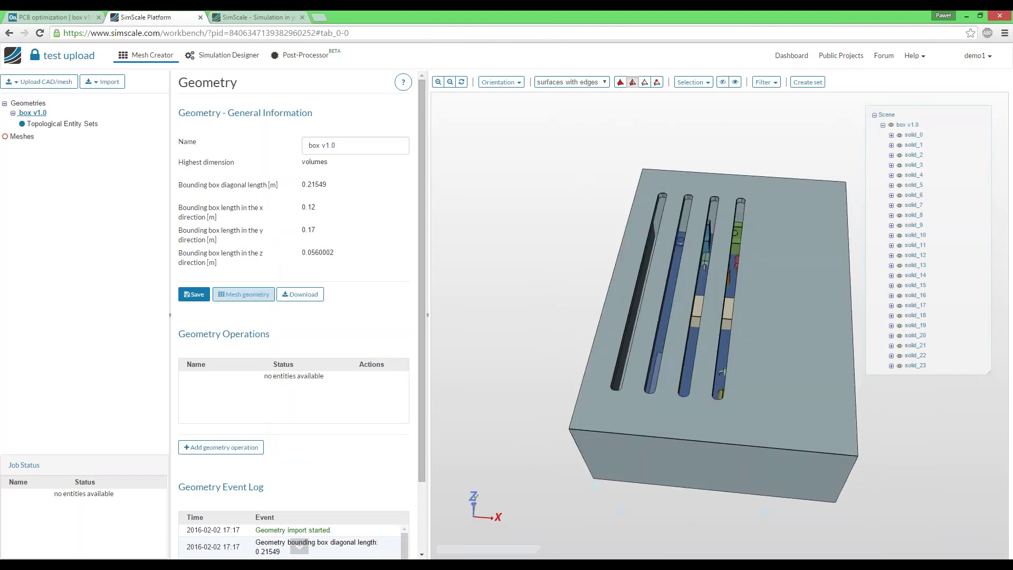
# Step: Create a mesh with a mesh operation for the box v1.0 geometry and look through the available meshing types
pyautogui.click(243, 293)
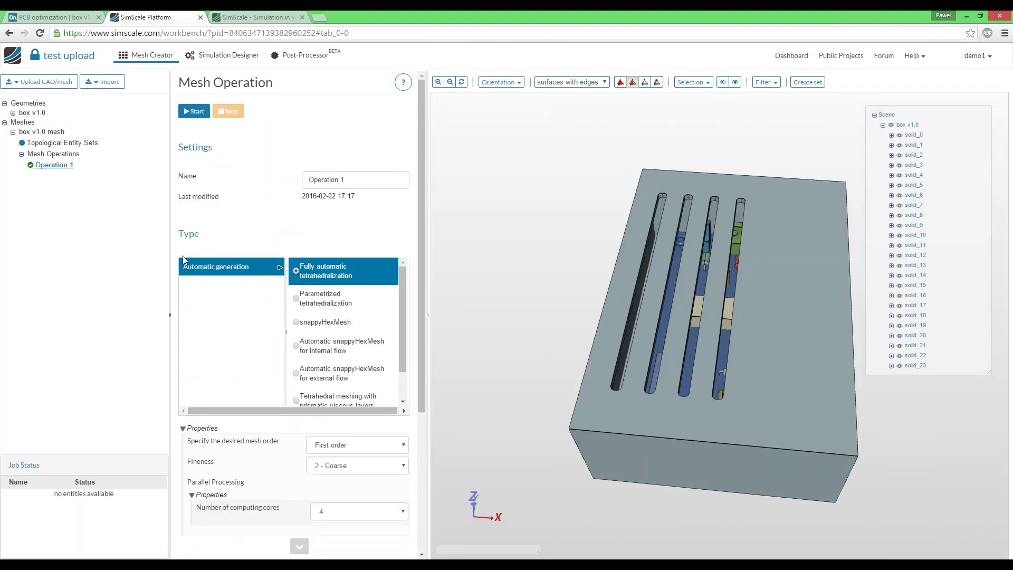
pyautogui.scroll(-4, 335, 353)
pyautogui.scroll(5, 305, 339)
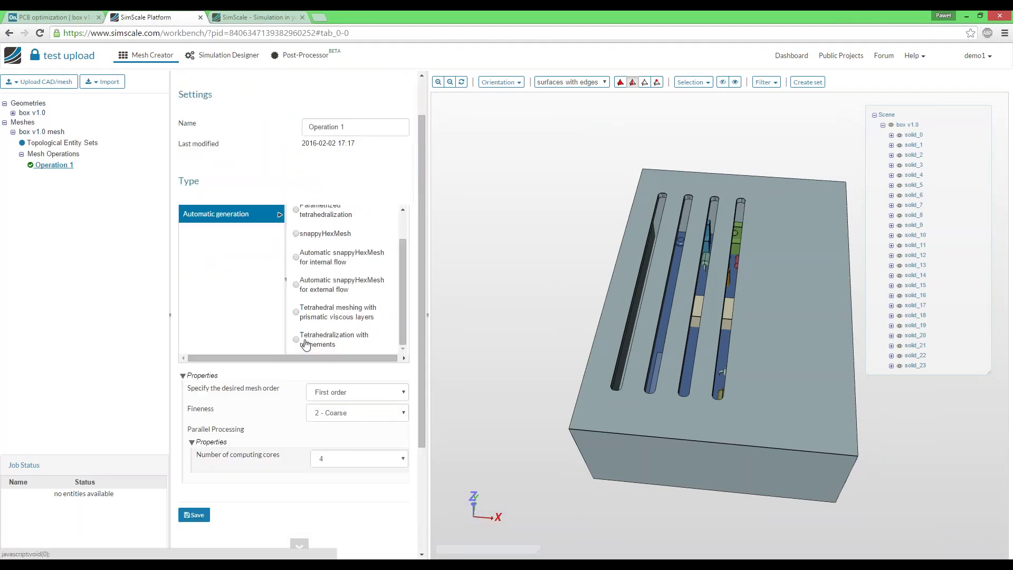
# Step: Try the Parametrized tetrahedralization and snappyHexMesh types, review their properties, and restore Fully automatic tetrahedralization
pyautogui.click(332, 252)
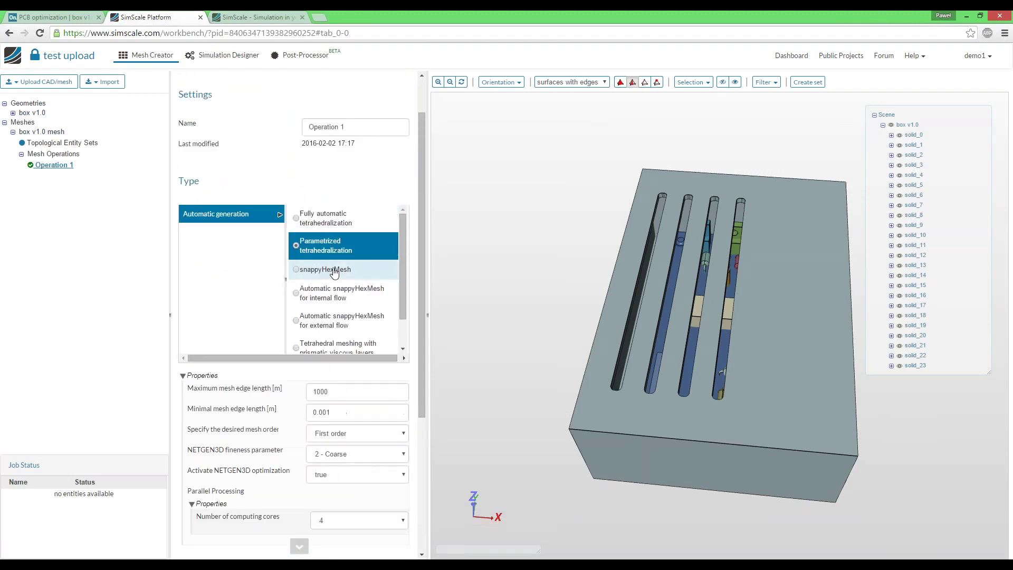
pyautogui.click(334, 270)
pyautogui.scroll(-15, 214, 473)
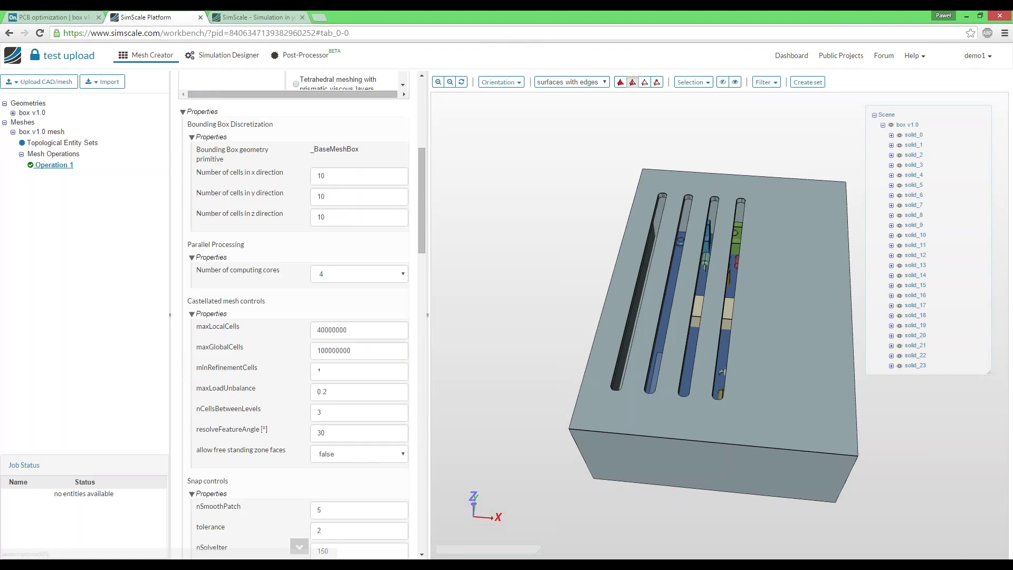
pyautogui.scroll(15, 219, 464)
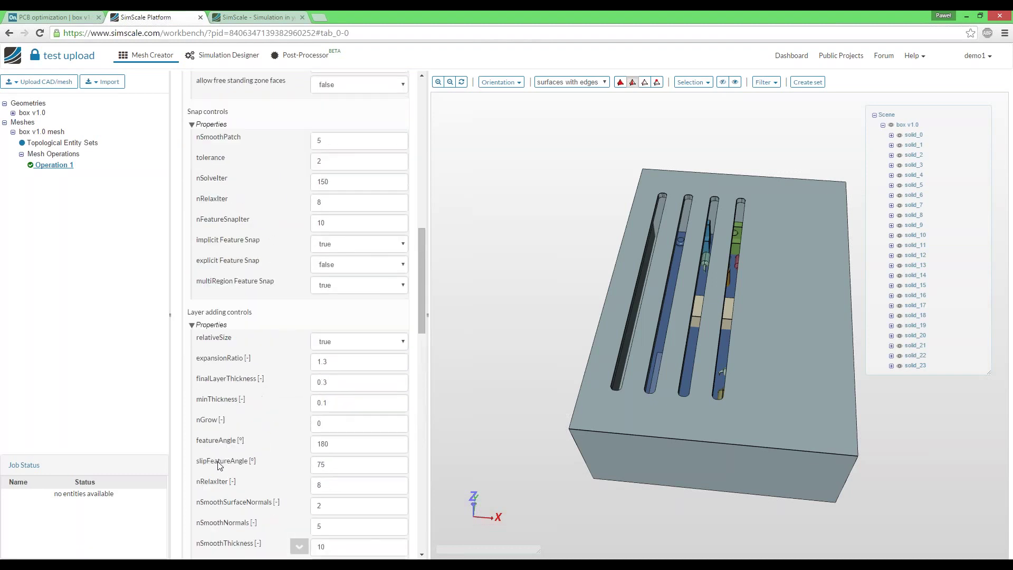
pyautogui.click(323, 271)
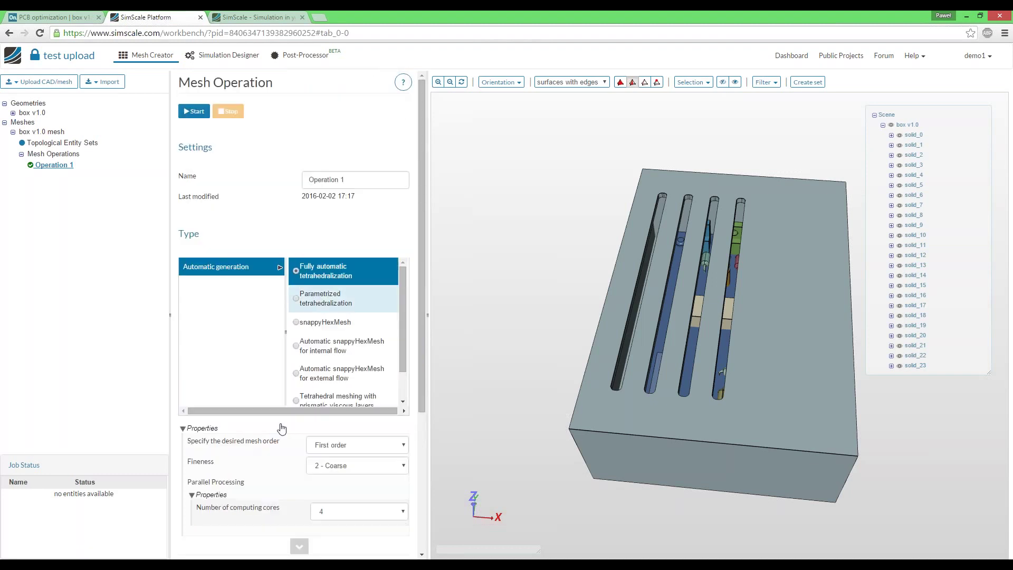
# Step: Examine the fineness levels offered for the fully automatic mesh, leaving the setting as it is
pyautogui.scroll(-1, 284, 424)
pyautogui.click(339, 411)
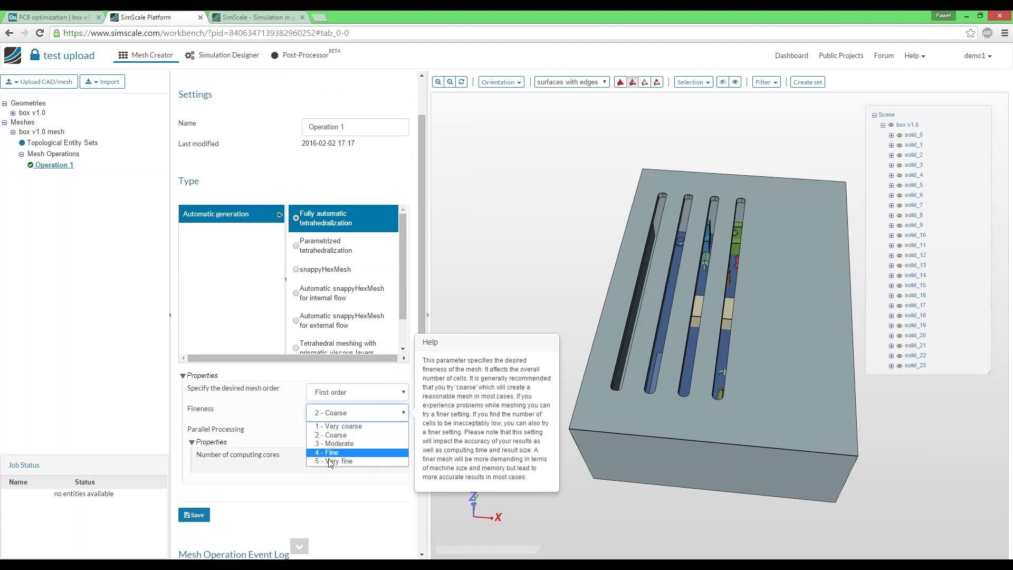
pyautogui.click(249, 442)
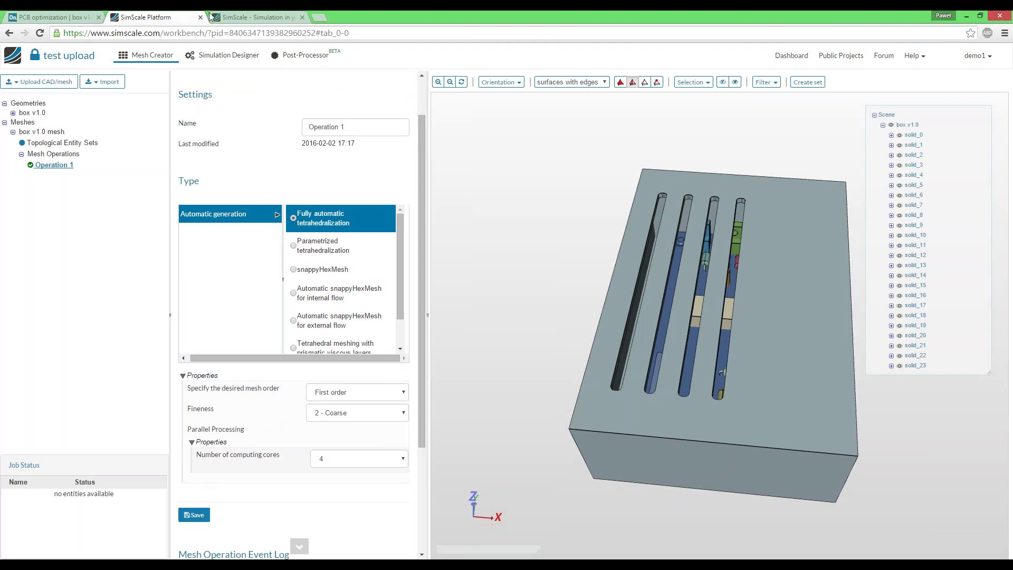
# Step: Leave the test upload project and return to the project dashboard
pyautogui.click(791, 57)
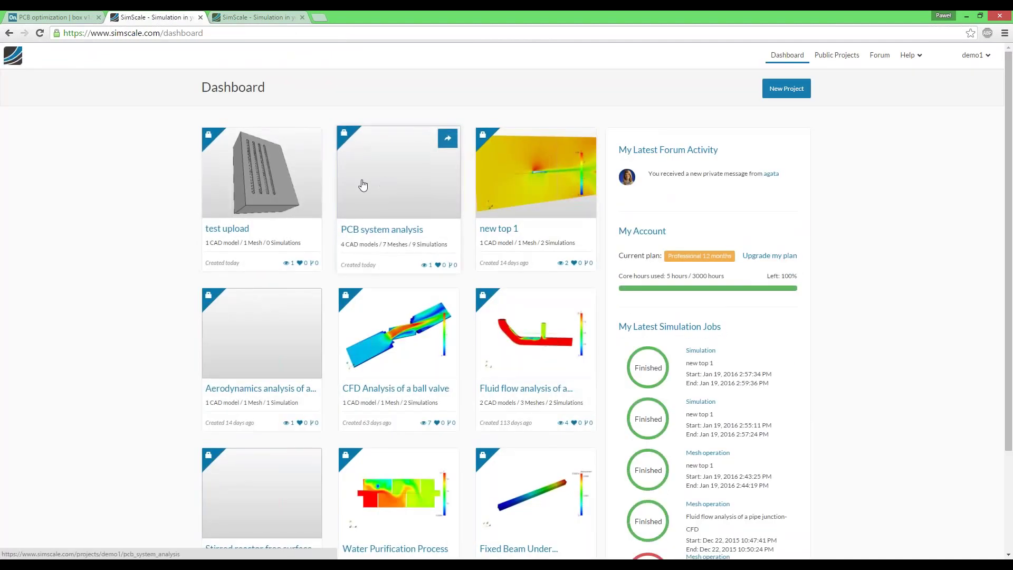
# Step: Open the PCB system analysis project in the workbench and view its PCB and Boxed v1.0 geometries
pyautogui.click(363, 185)
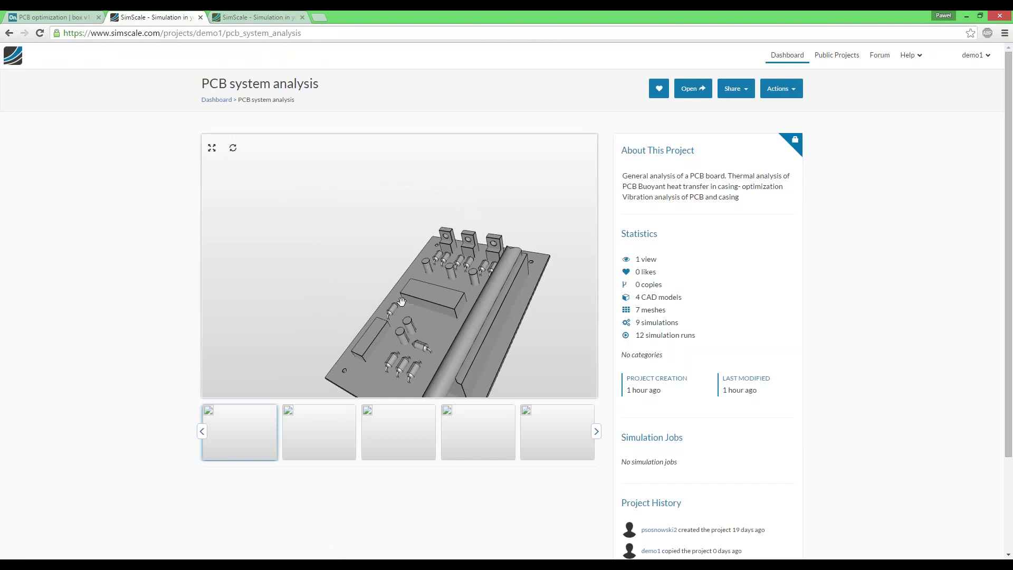
pyautogui.click(692, 89)
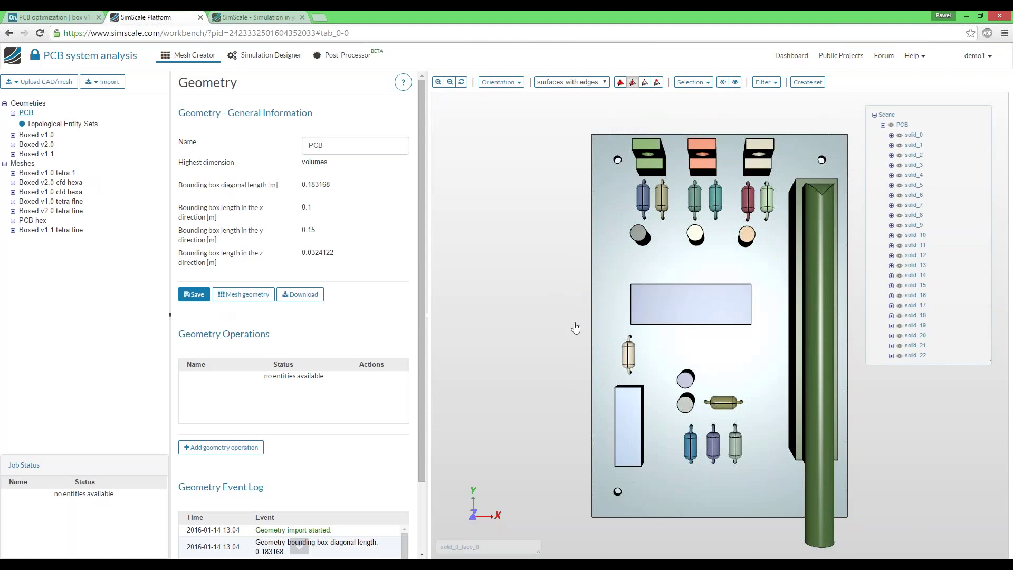
pyautogui.moveTo(575, 328); pyautogui.dragTo(536, 267)
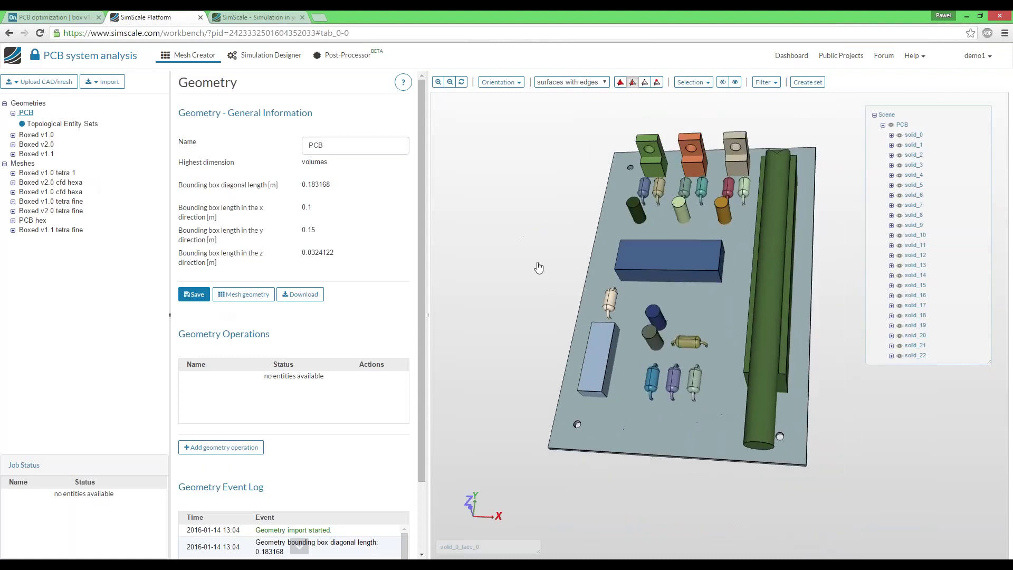
pyautogui.click(42, 136)
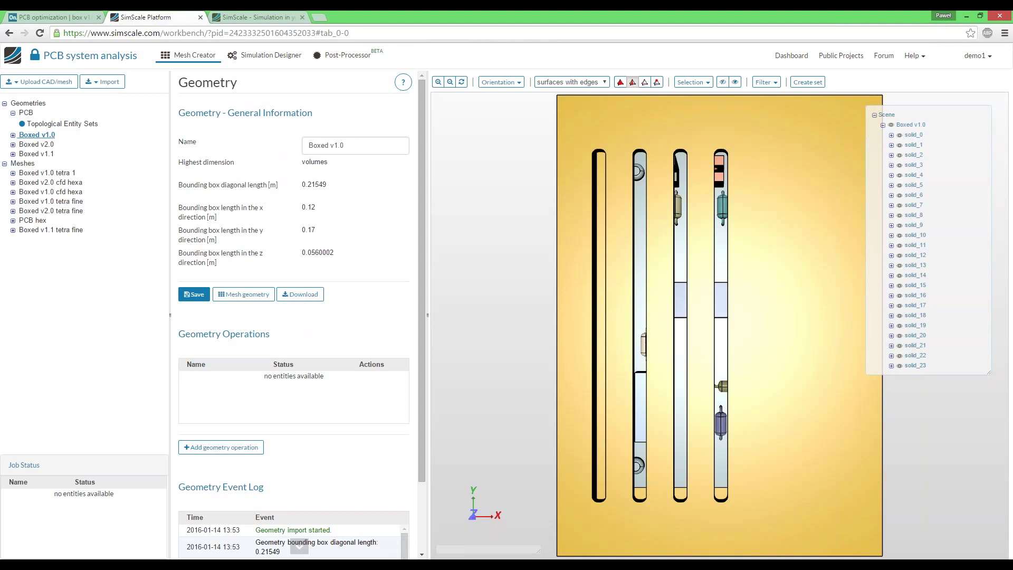
# Step: Display the Boxed v1.0 tetra 1 mesh, expand its mesh operation entries and inspect the elements around the vent slots
pyautogui.click(71, 174)
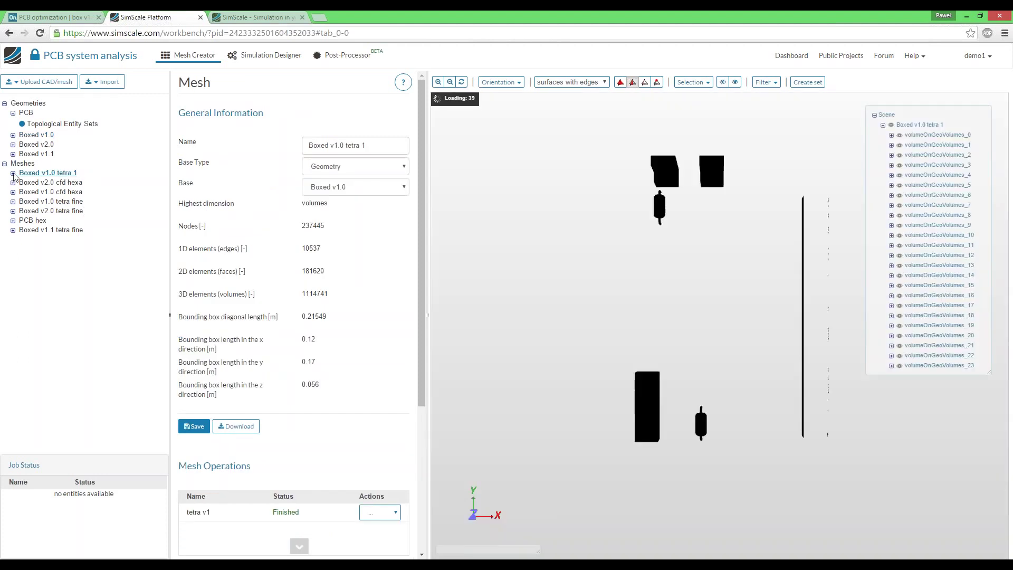
pyautogui.click(13, 173)
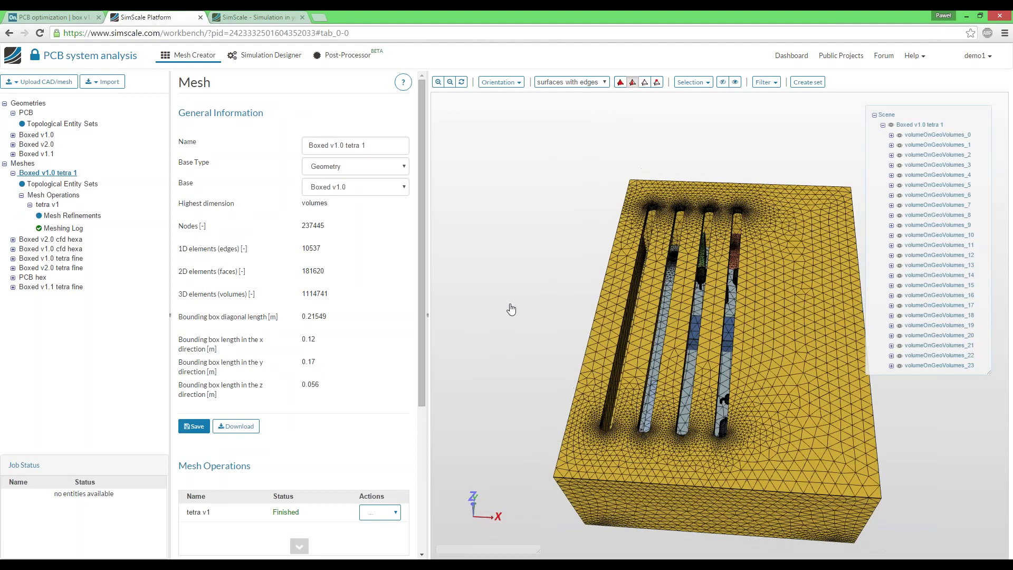
pyautogui.moveTo(510, 306); pyautogui.dragTo(481, 297, button='right')
pyautogui.scroll(3, 506, 317)
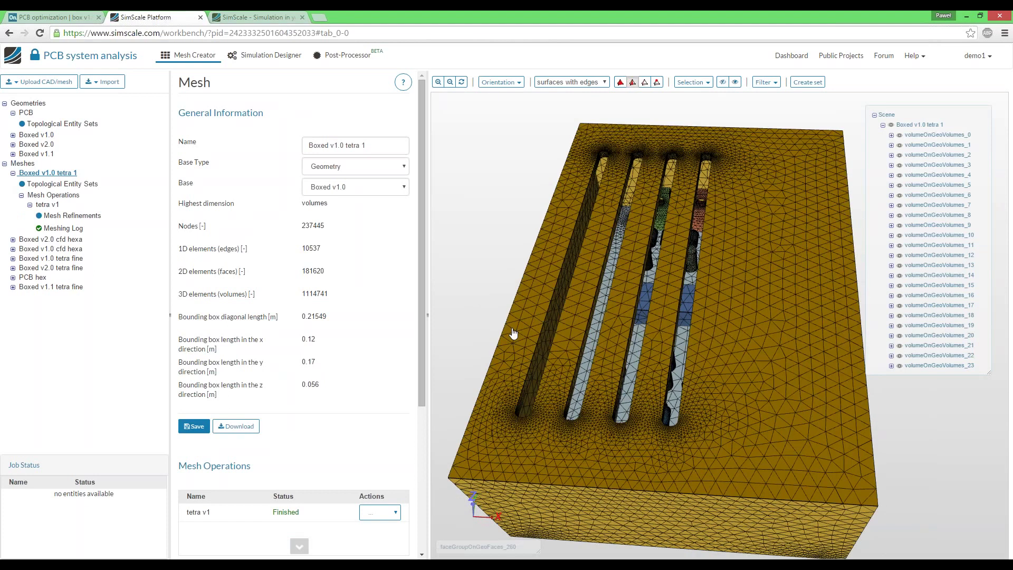
pyautogui.moveTo(513, 333)
pyautogui.mouseDown()
pyautogui.moveTo(483, 324)
pyautogui.moveTo(496, 332)
pyautogui.mouseUp()
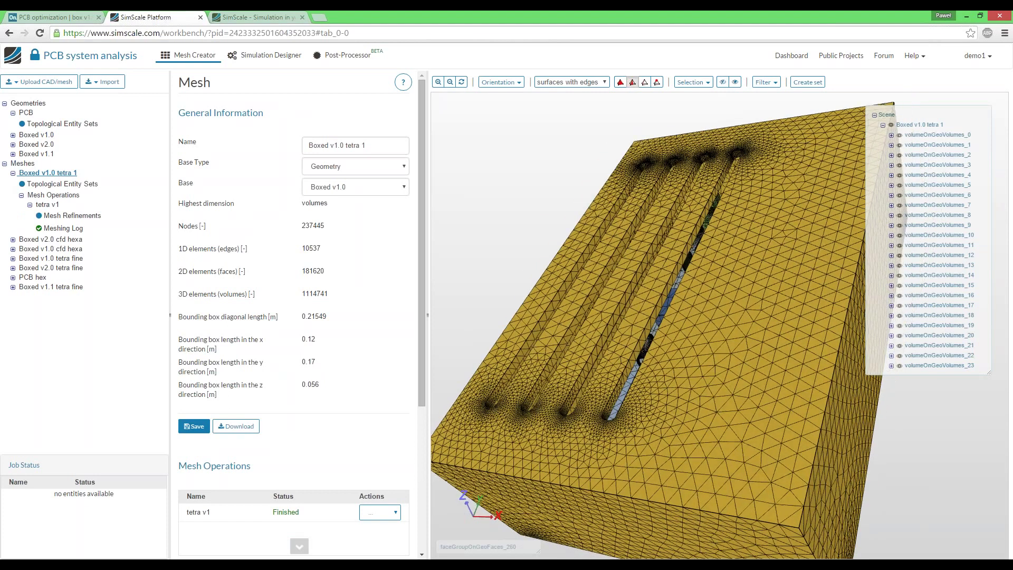
# Step: Display the Boxed v1.0 tetra fine mesh and inspect the enclosure's surface elements
pyautogui.click(68, 260)
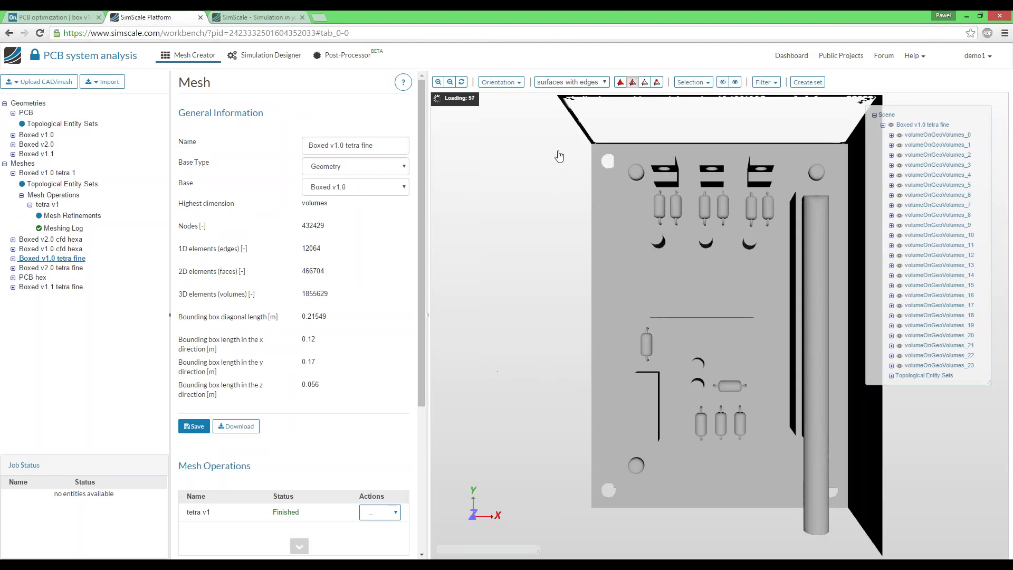
pyautogui.moveTo(503, 276)
pyautogui.mouseDown()
pyautogui.moveTo(482, 269)
pyautogui.moveTo(491, 258)
pyautogui.moveTo(511, 305)
pyautogui.moveTo(500, 227)
pyautogui.moveTo(520, 319)
pyautogui.moveTo(501, 287)
pyautogui.mouseUp()
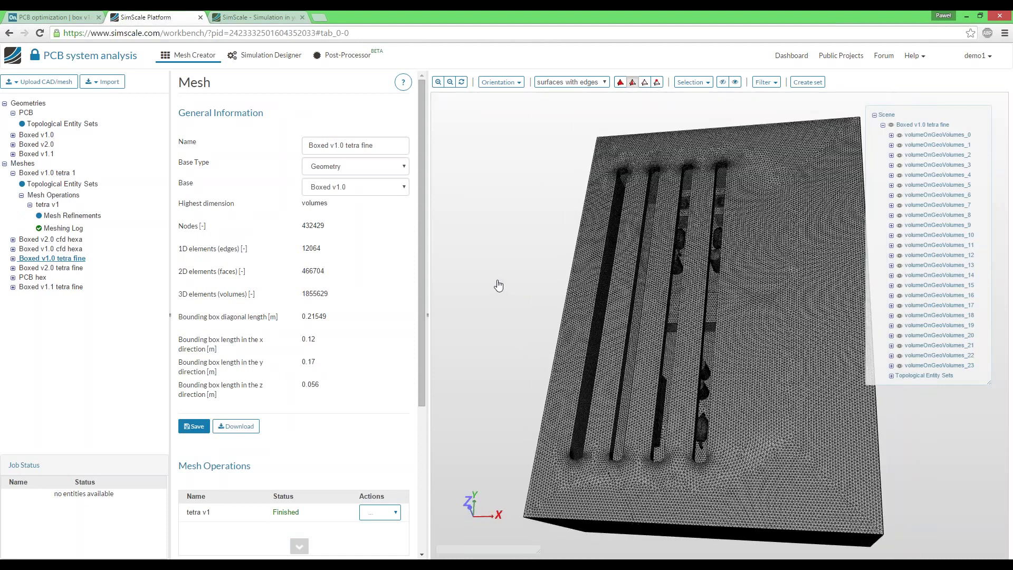
pyautogui.scroll(1, 506, 284)
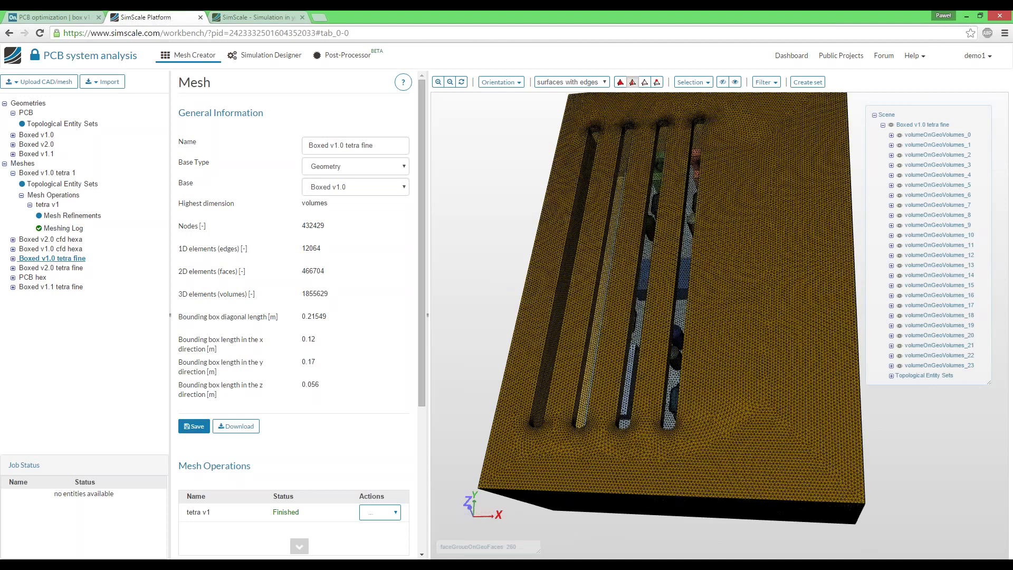
# Step: View the fine mesh in the surfaces render mode, return to surfaces with edges and examine the mesh around the slots up close
pyautogui.click(572, 83)
pyautogui.click(563, 93)
pyautogui.scroll(3, 544, 264)
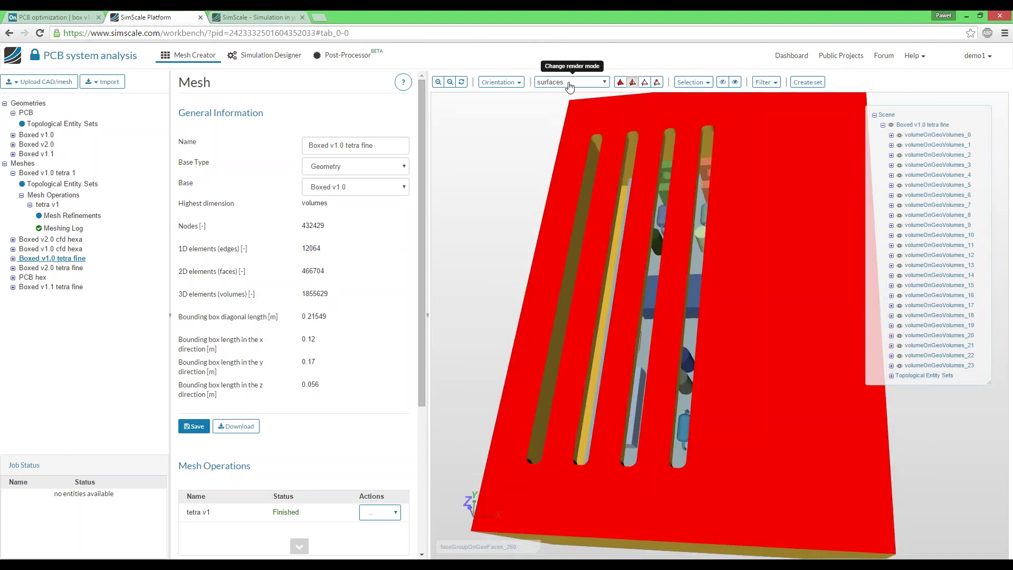
pyautogui.click(572, 83)
pyautogui.click(563, 101)
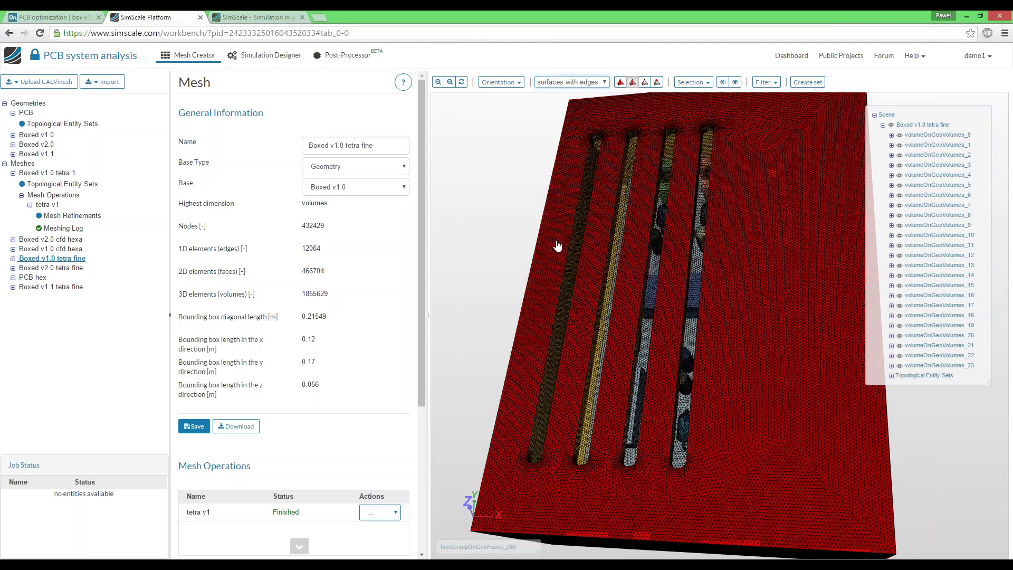
pyautogui.scroll(5, 539, 273)
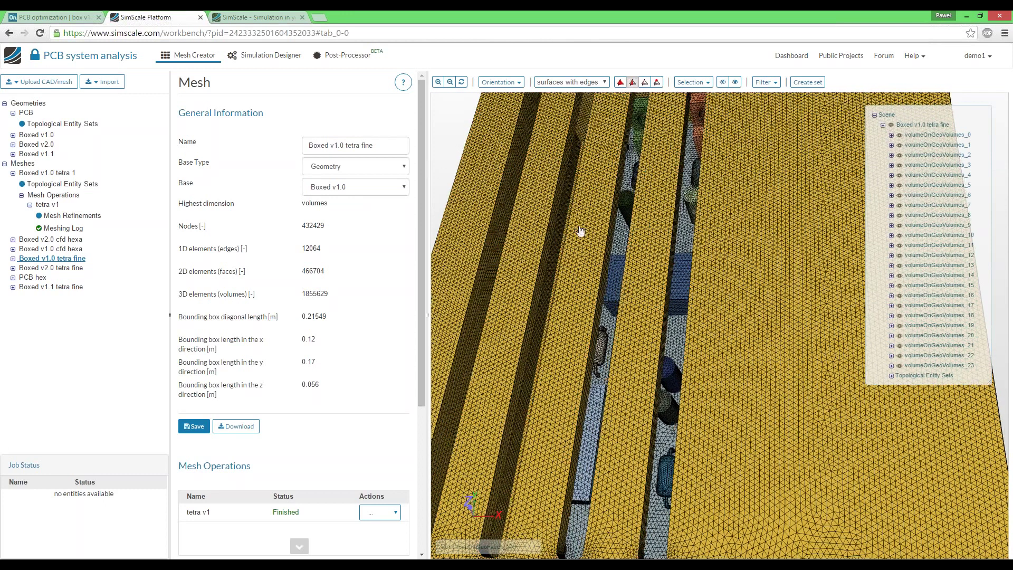
pyautogui.moveTo(749, 300)
pyautogui.mouseDown()
pyautogui.moveTo(735, 294)
pyautogui.moveTo(748, 300)
pyautogui.mouseUp()
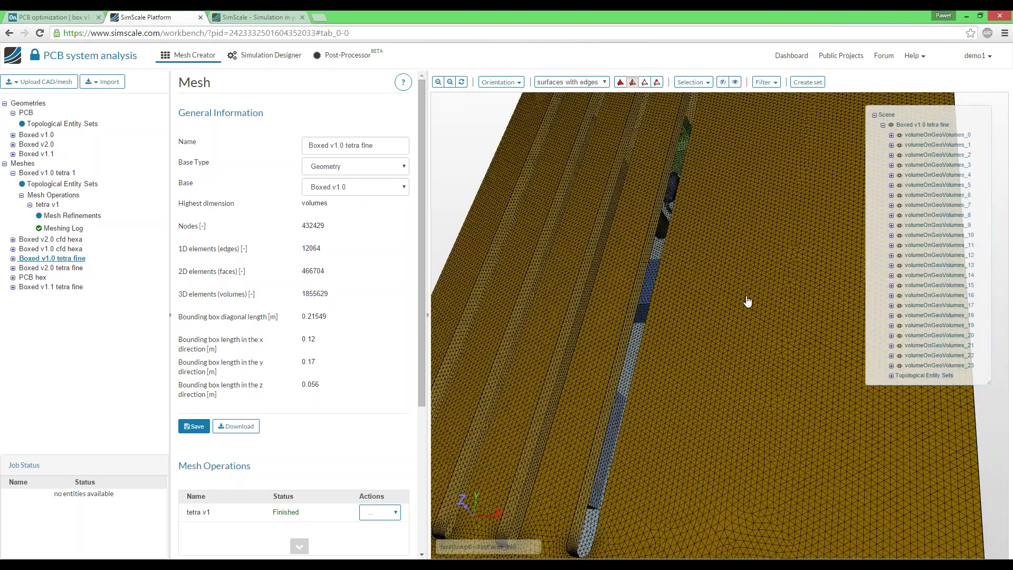
# Step: Hide volumeOnGeoVolumes_0 and the enclosure volume of the fine mesh to inspect the meshed electronic components inside
pyautogui.click(683, 280)
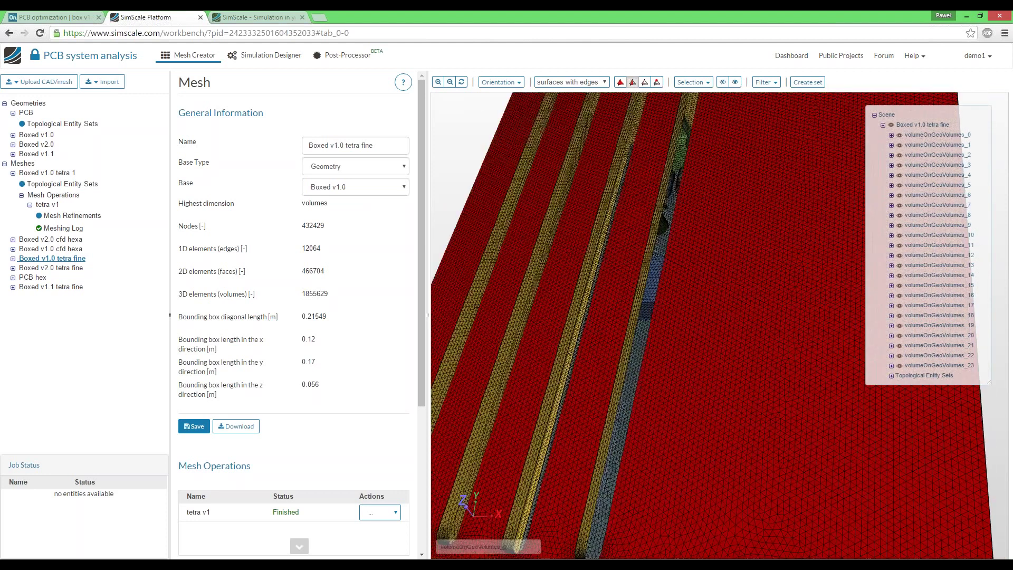
pyautogui.click(899, 135)
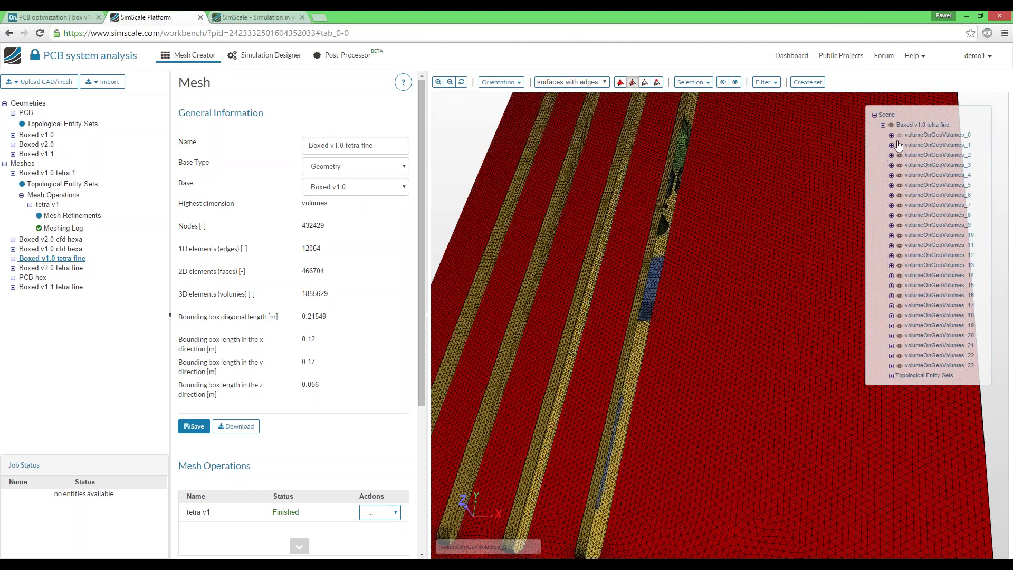
pyautogui.click(621, 82)
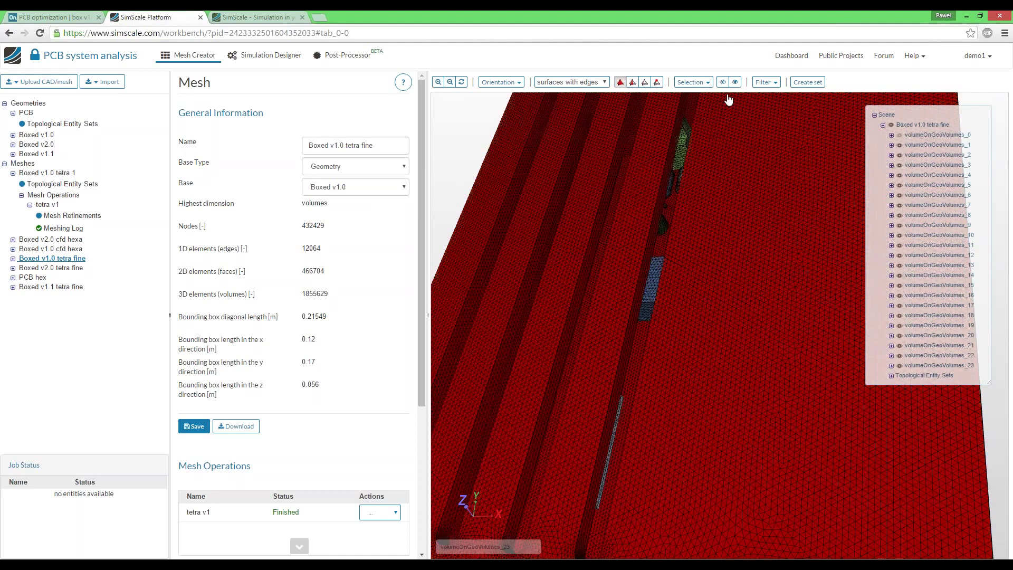
pyautogui.click(723, 82)
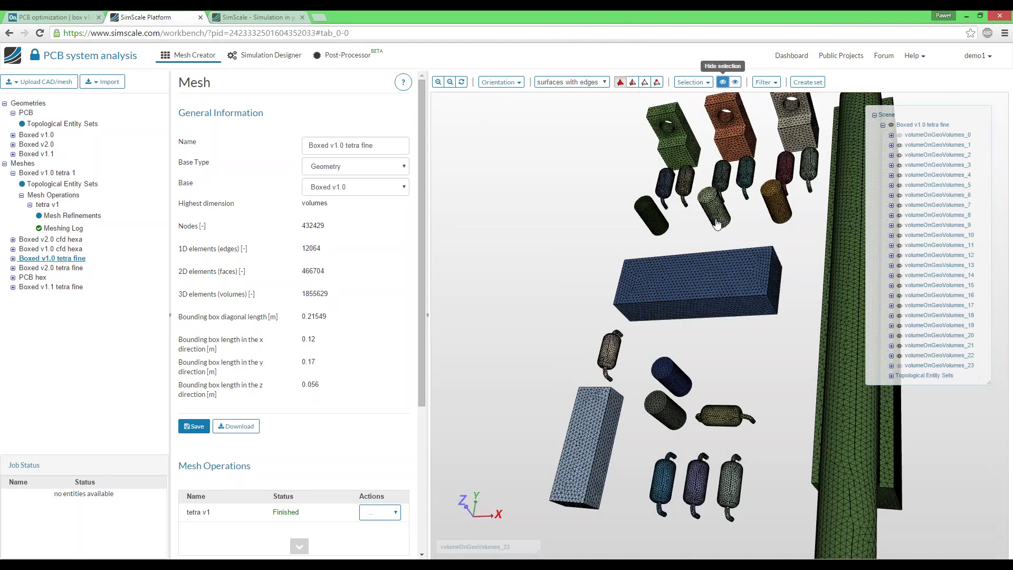
pyautogui.moveTo(575, 227); pyautogui.dragTo(549, 217)
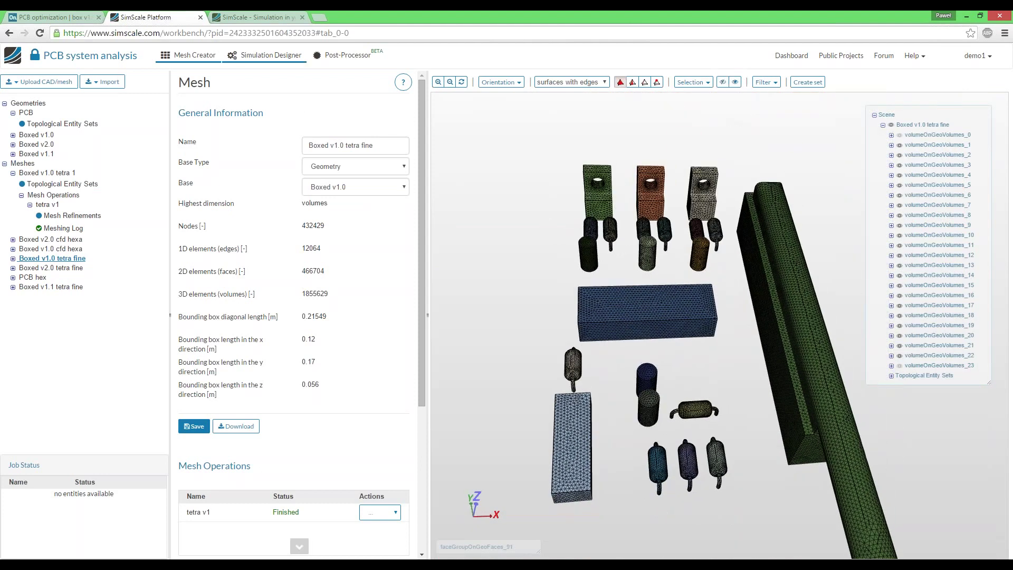
# Step: Create a new simulation in the Simulation Designer under the default name Simulation 10
pyautogui.click(268, 58)
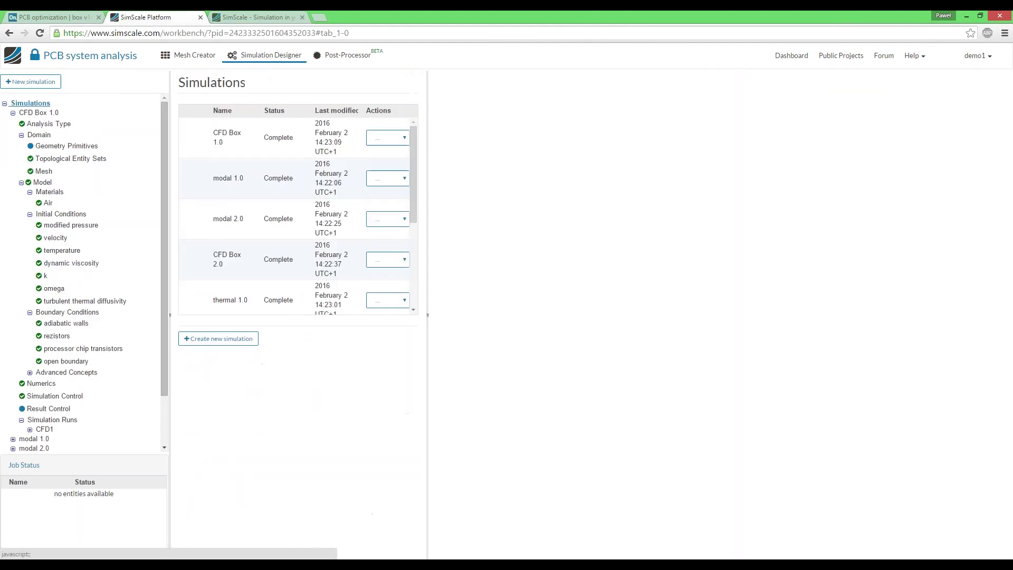
pyautogui.click(30, 81)
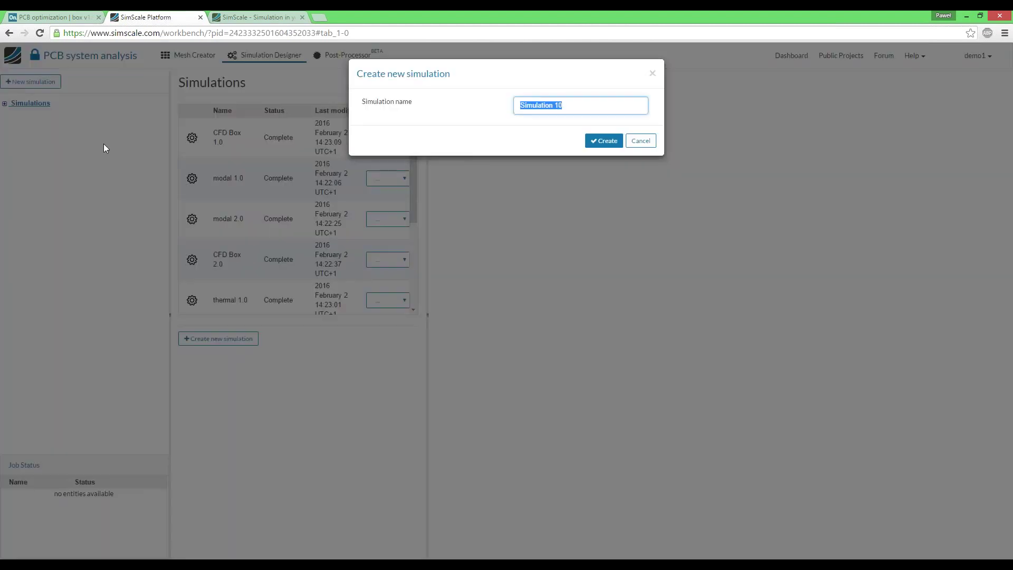
pyautogui.click(605, 141)
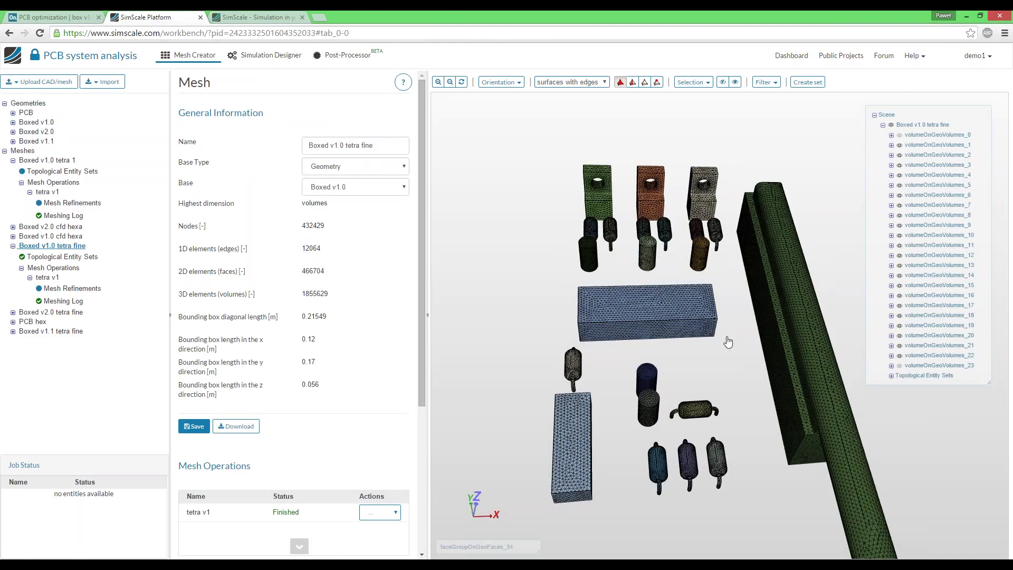
# Step: Return to the meshed components and the Boxed v1.0 geometry in the Mesh Creator and examine the slotted enclosure
pyautogui.moveTo(725, 353); pyautogui.dragTo(694, 268, button='right')
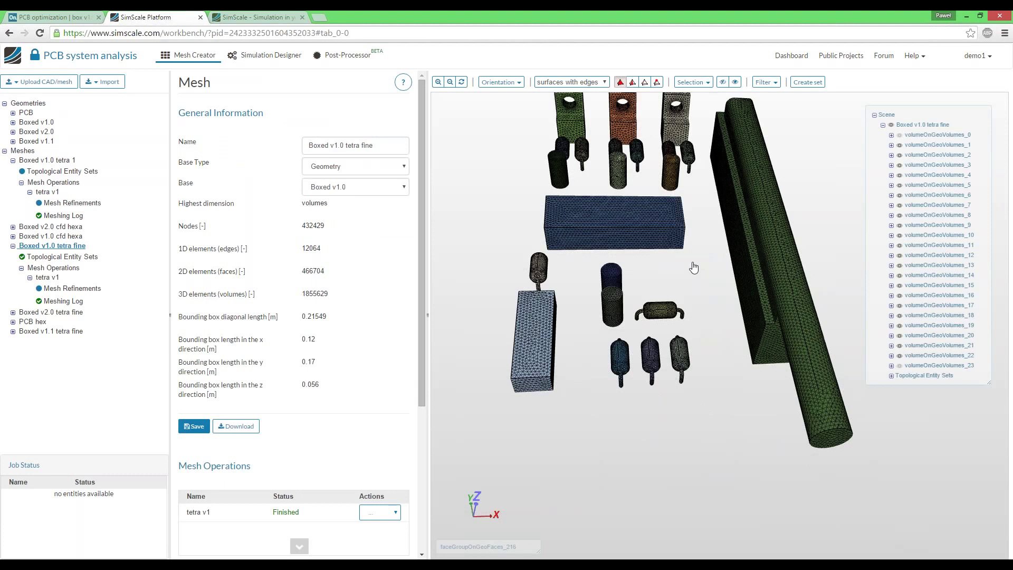
pyautogui.click(37, 123)
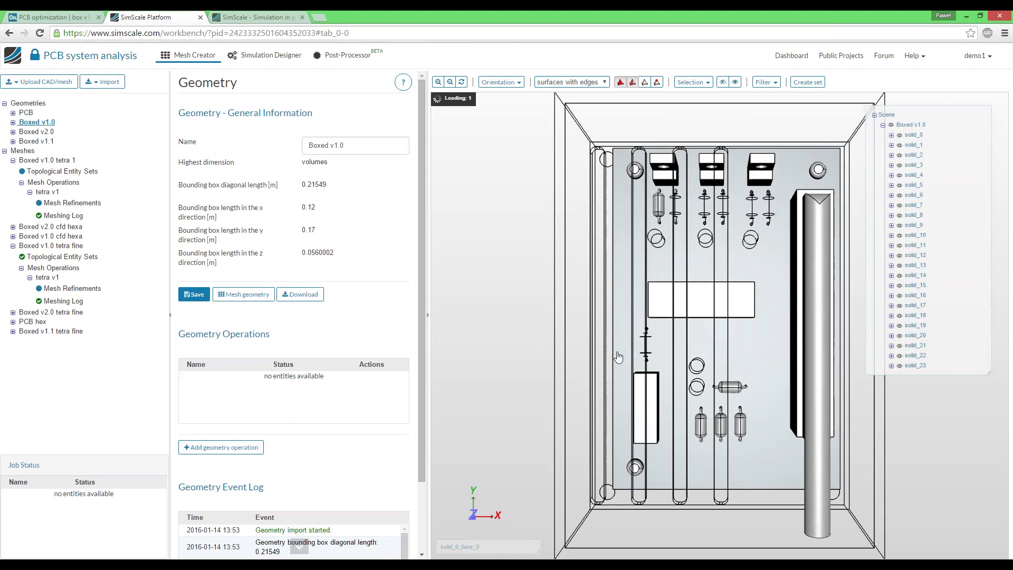
pyautogui.moveTo(595, 355); pyautogui.dragTo(573, 280)
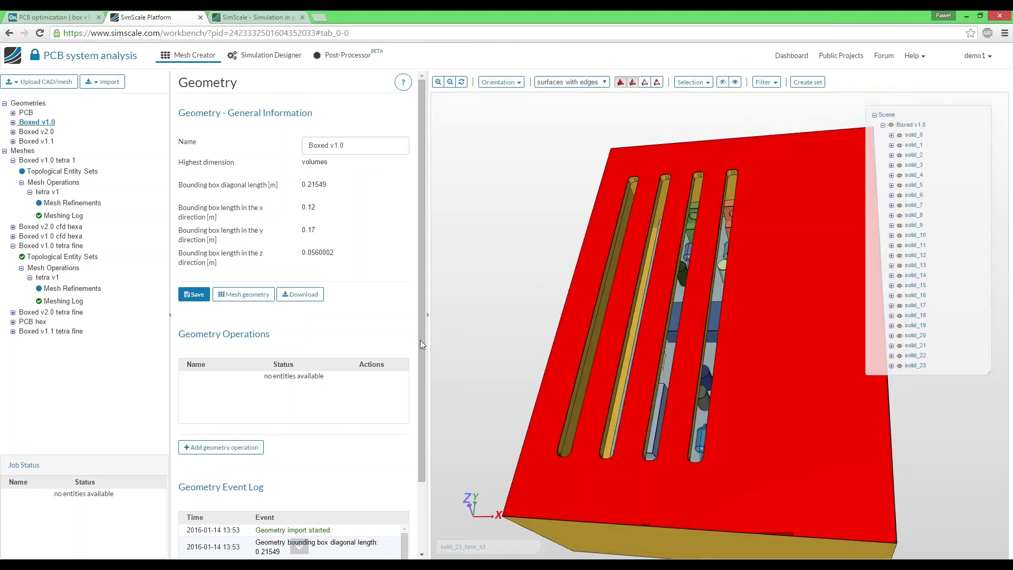
pyautogui.moveTo(459, 320); pyautogui.dragTo(510, 332)
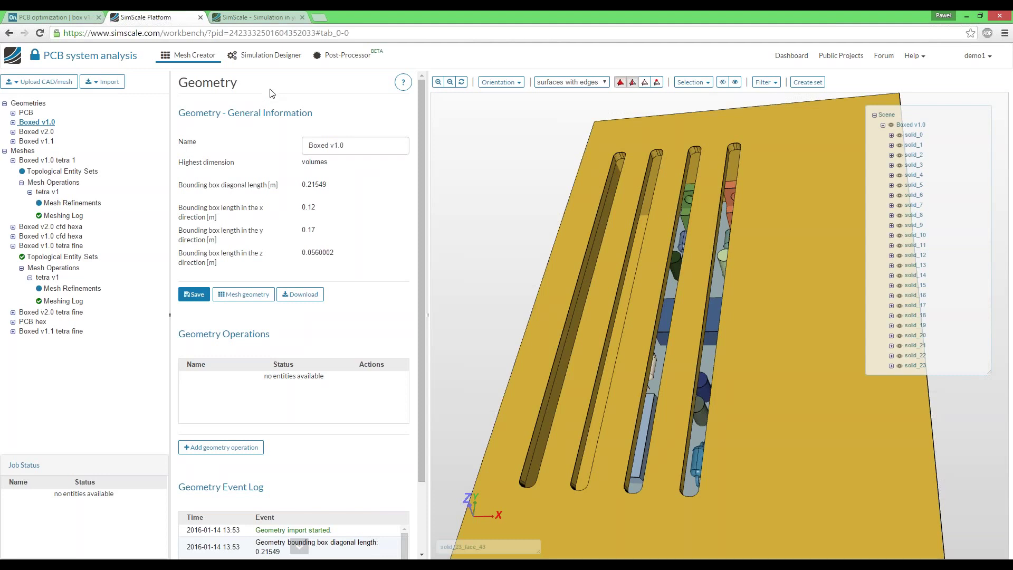
# Step: Look through the fluid dynamics, solid mechanics, thermostructural and acoustics analysis types available for Simulation 10
pyautogui.click(280, 59)
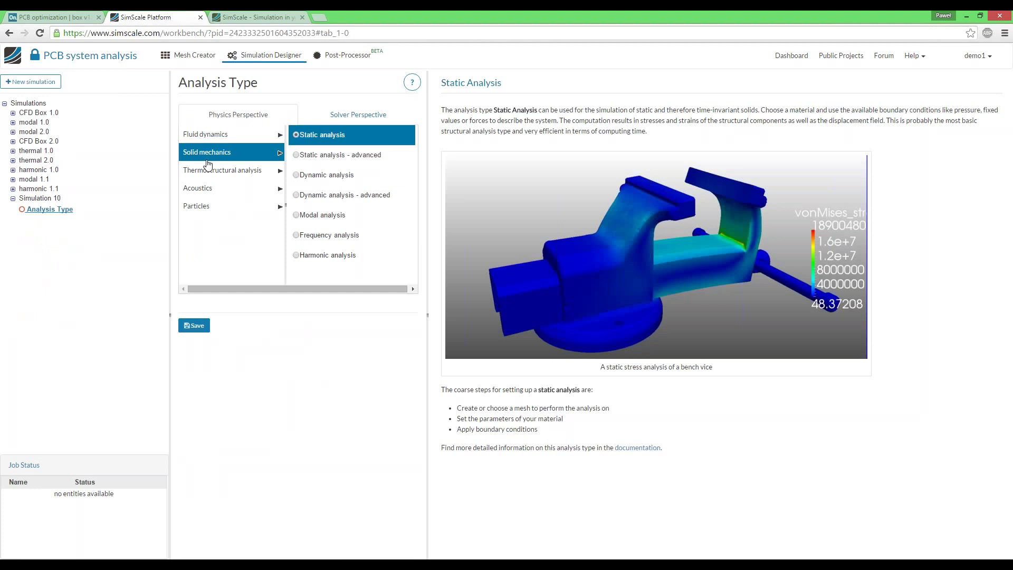
pyautogui.click(221, 134)
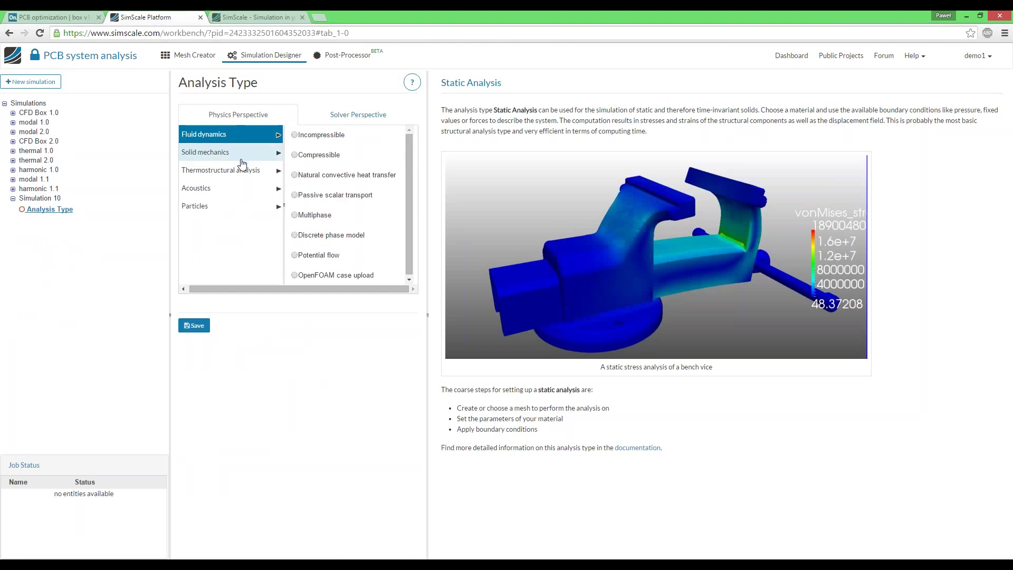
pyautogui.click(241, 153)
pyautogui.click(225, 188)
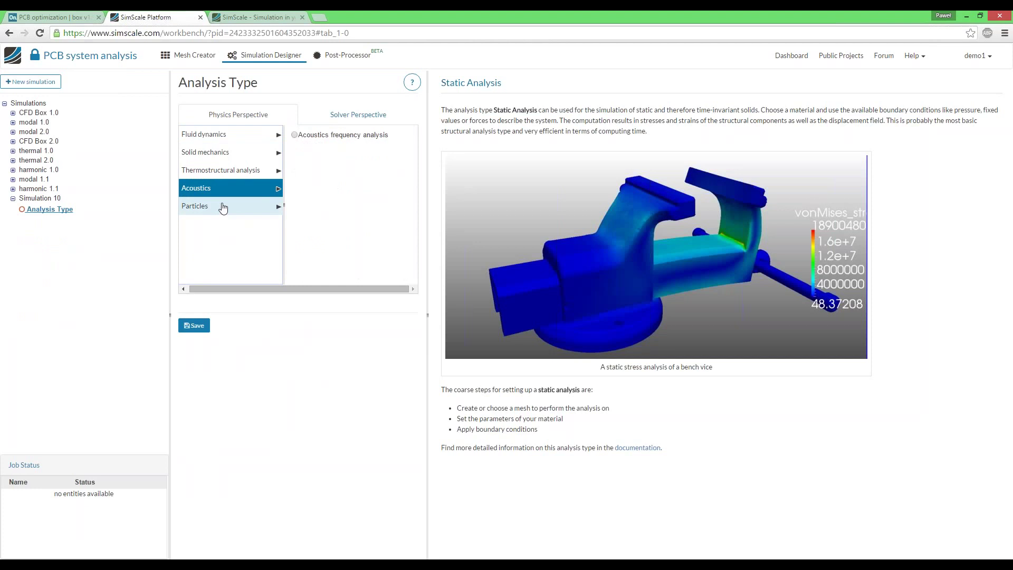
pyautogui.click(225, 169)
pyautogui.click(226, 134)
pyautogui.click(226, 152)
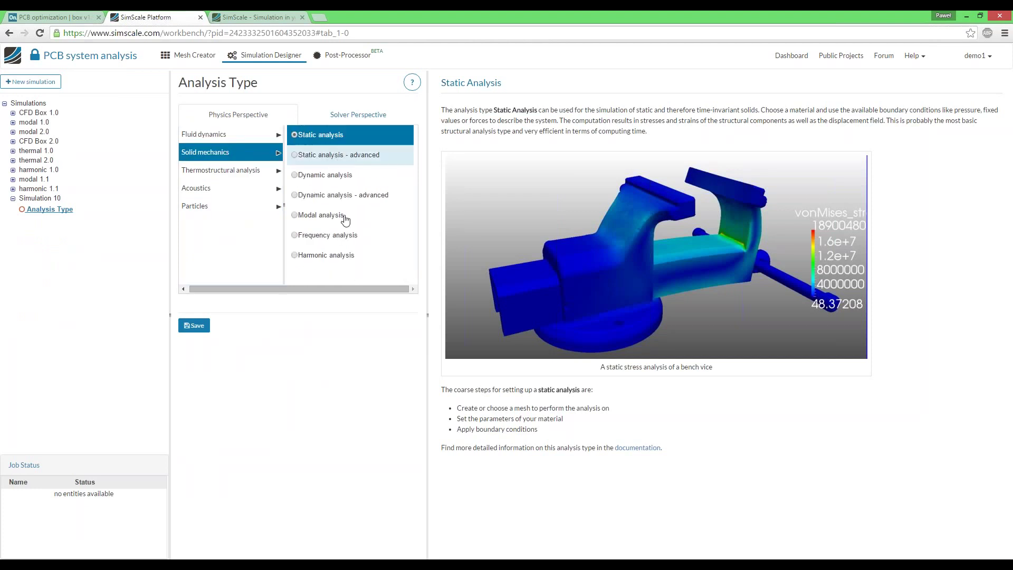
# Step: Set the analysis type of Simulation 10 to Frequency analysis under solid mechanics and save it
pyautogui.click(337, 235)
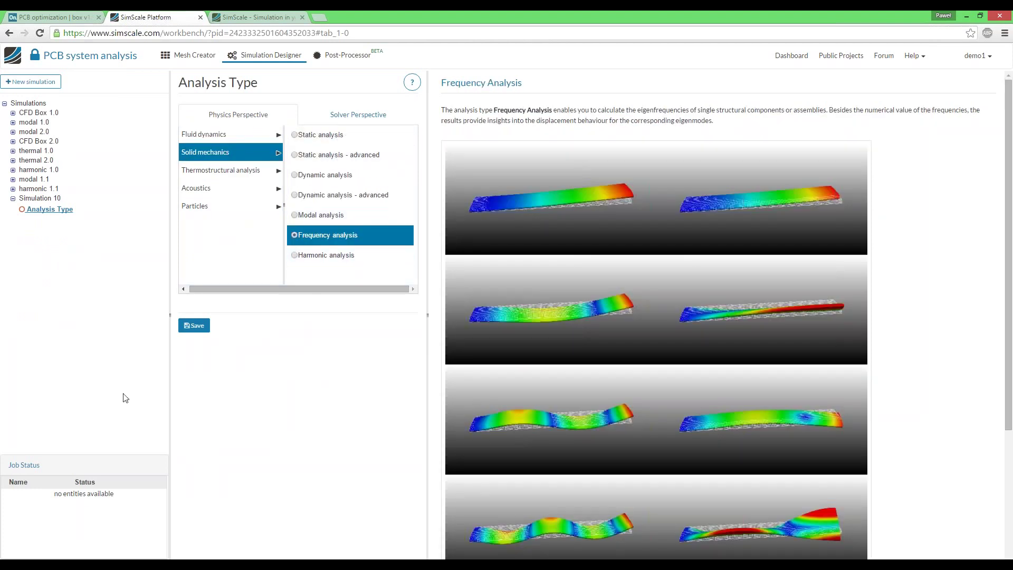
pyautogui.click(195, 327)
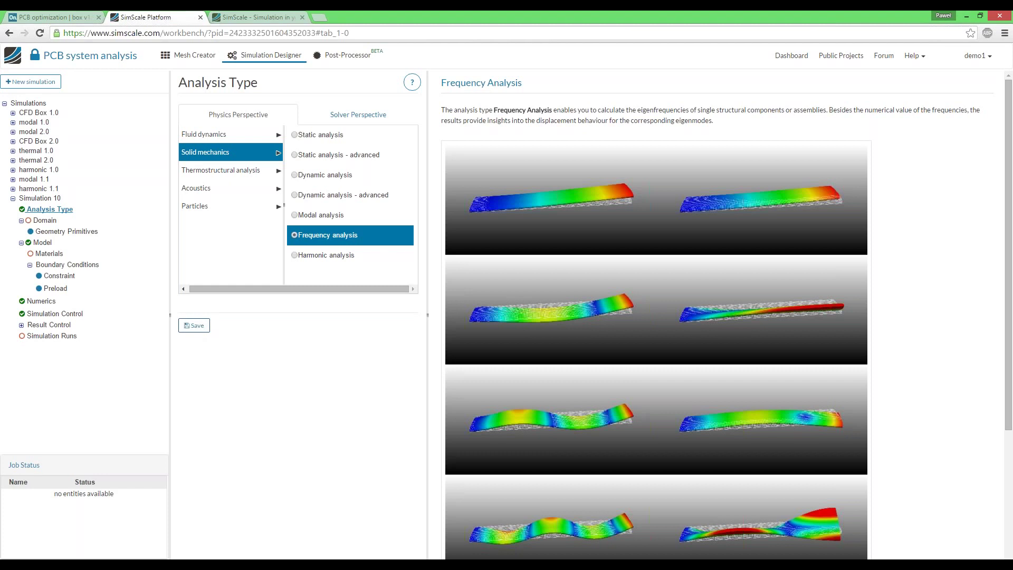
pyautogui.click(207, 328)
# Step: Assign the Boxed v1.0 tetra fine mesh as the domain of Simulation 10 and save it
pyautogui.click(50, 223)
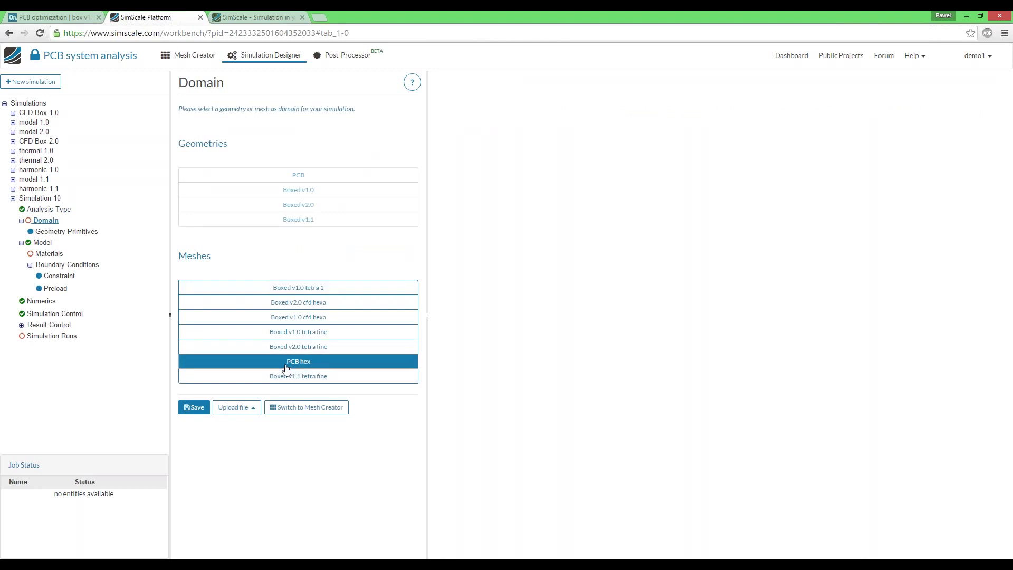
pyautogui.click(337, 293)
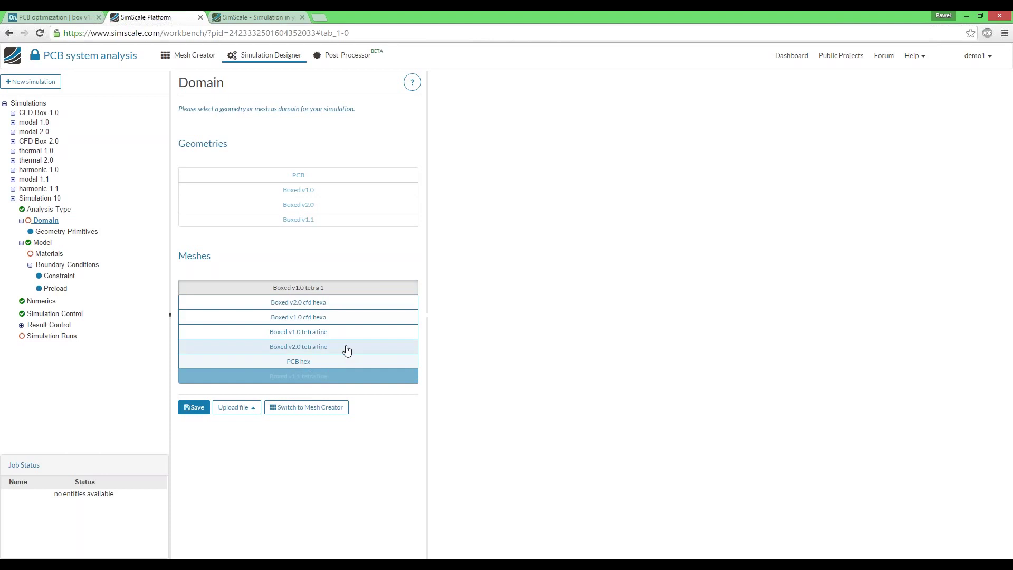
pyautogui.click(338, 332)
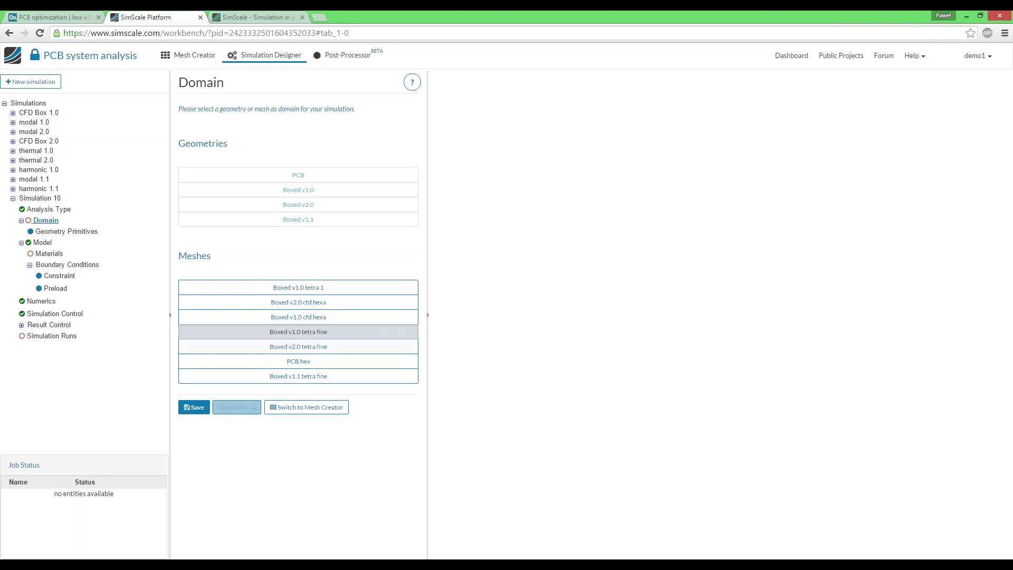
pyautogui.click(194, 410)
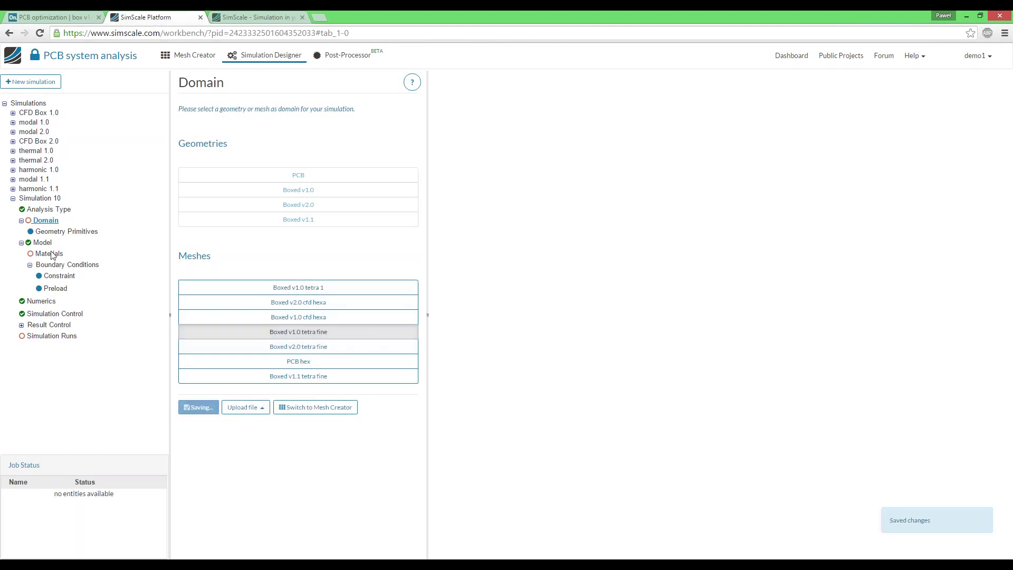
# Step: Open the materials of Simulation 10 and show the mesh as surfaces without edges
pyautogui.click(44, 281)
pyautogui.click(49, 293)
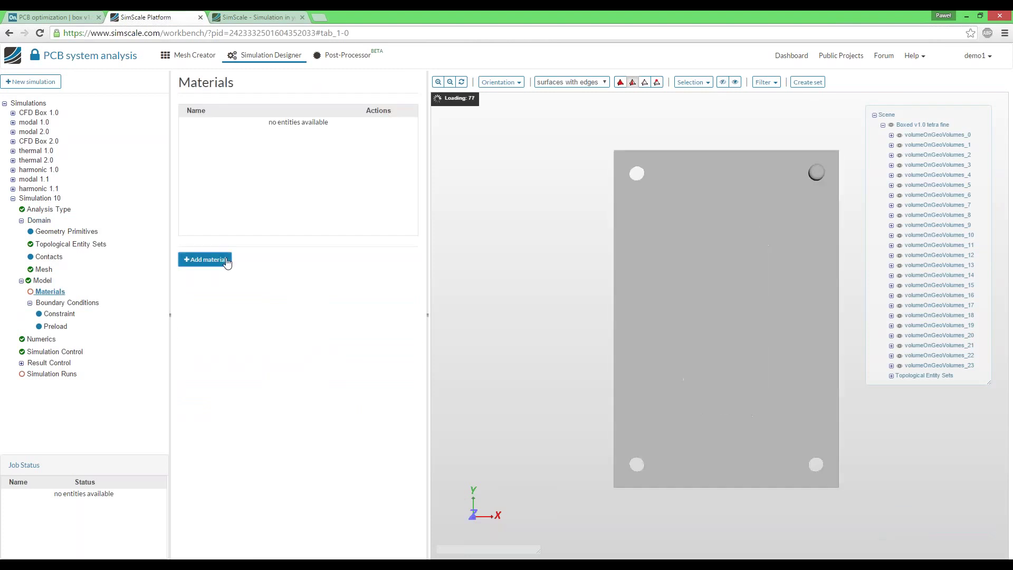
pyautogui.click(581, 83)
pyautogui.click(549, 91)
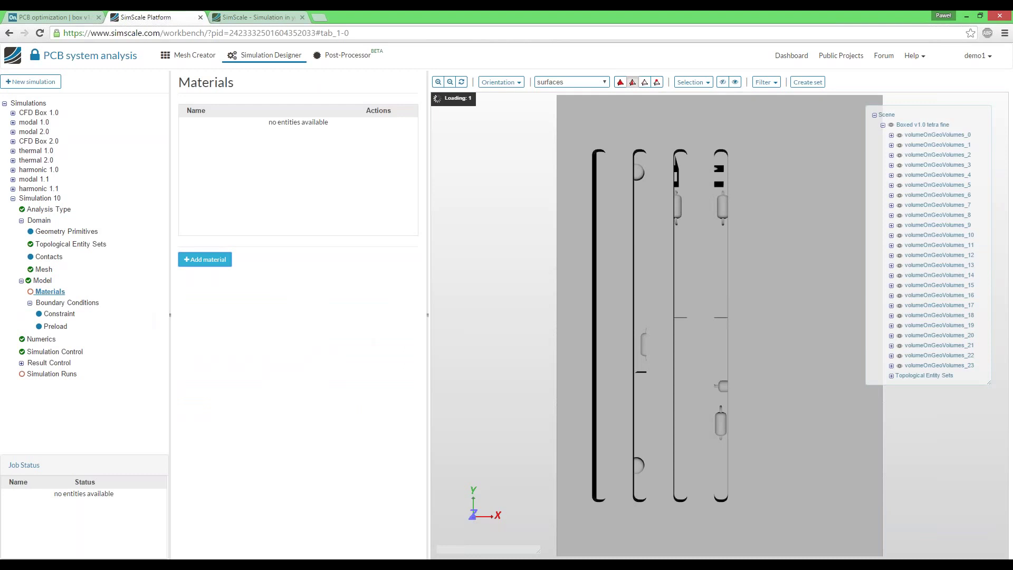
# Step: Add materials to Simulation 10, import Nickel from the material library into one of them, and save the changes
pyautogui.doubleClick(205, 259)
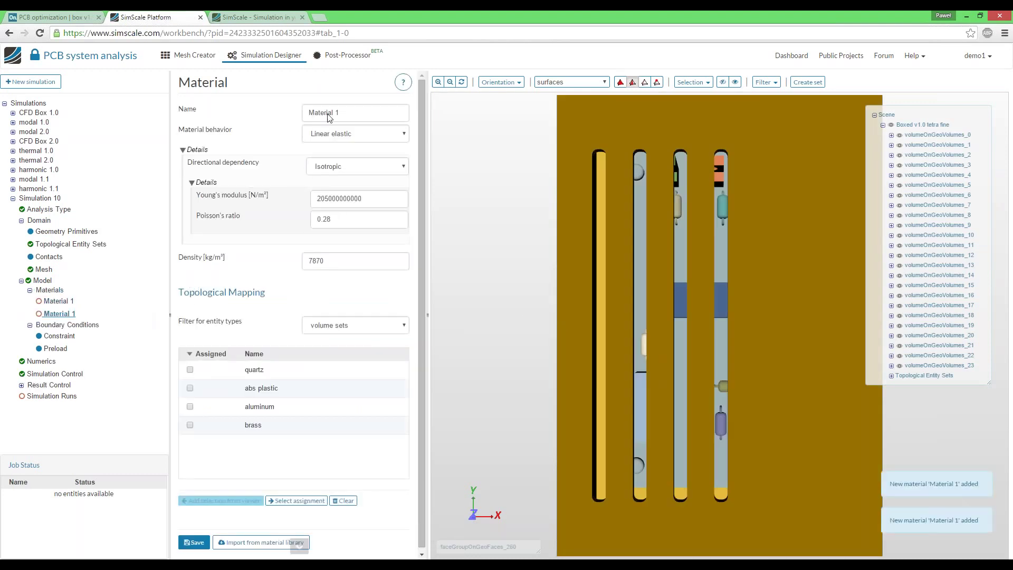
pyautogui.scroll(-1, 264, 475)
pyautogui.click(261, 538)
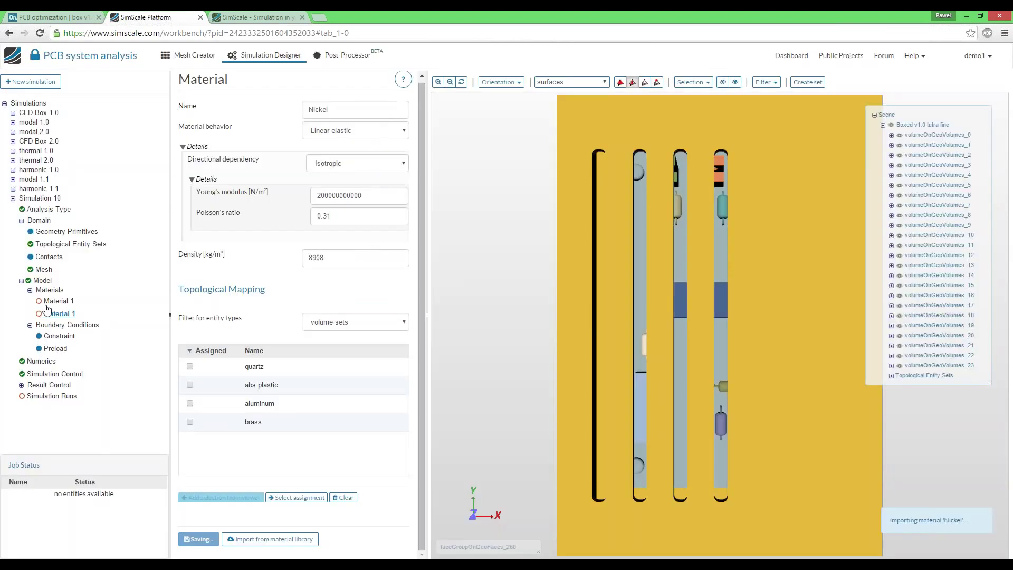
pyautogui.click(262, 407)
pyautogui.click(264, 422)
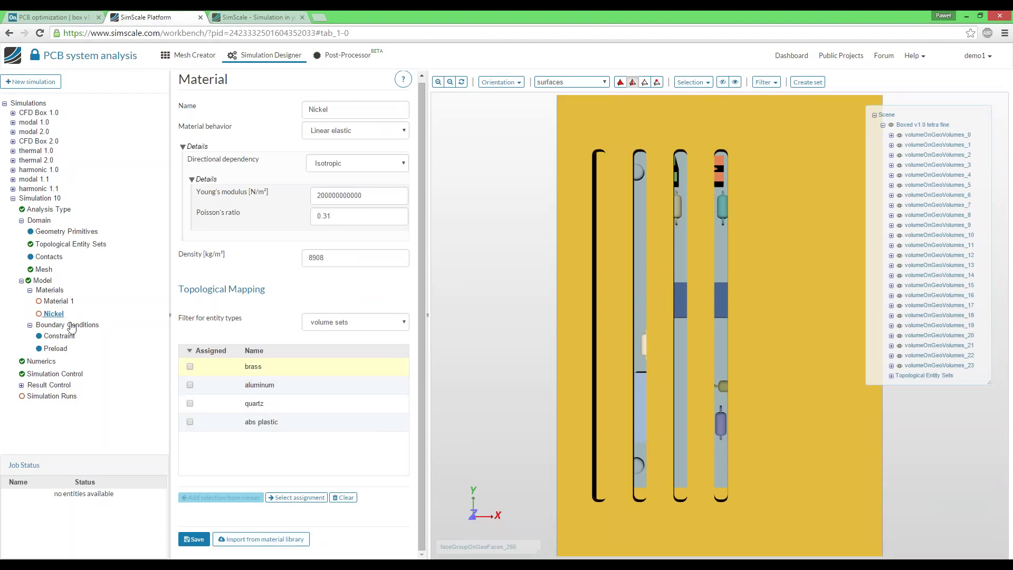
pyautogui.click(57, 300)
pyautogui.click(642, 138)
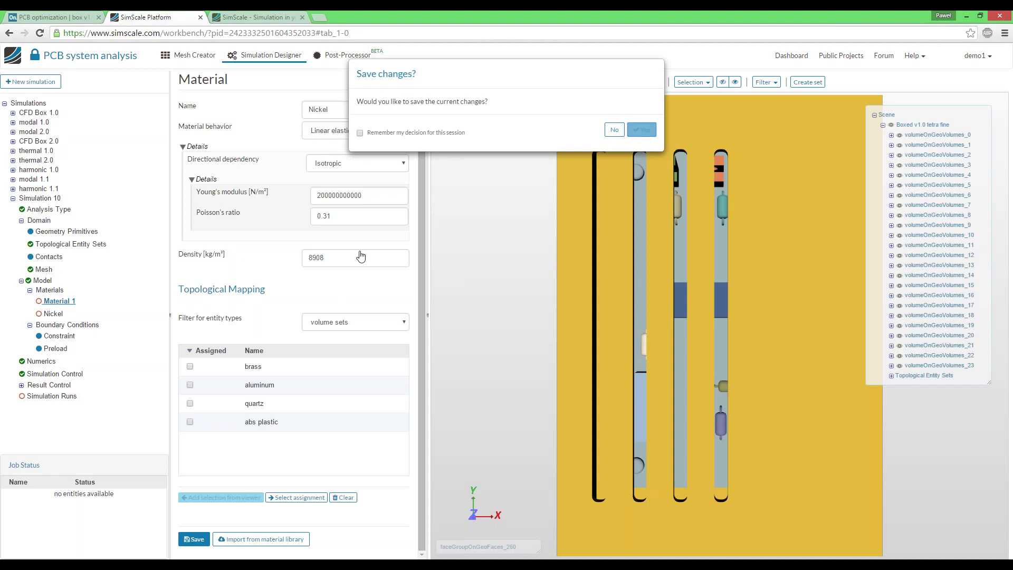
# Step: Look through the constraint, preload, numerics and simulation control settings of Simulation 10
pyautogui.click(59, 337)
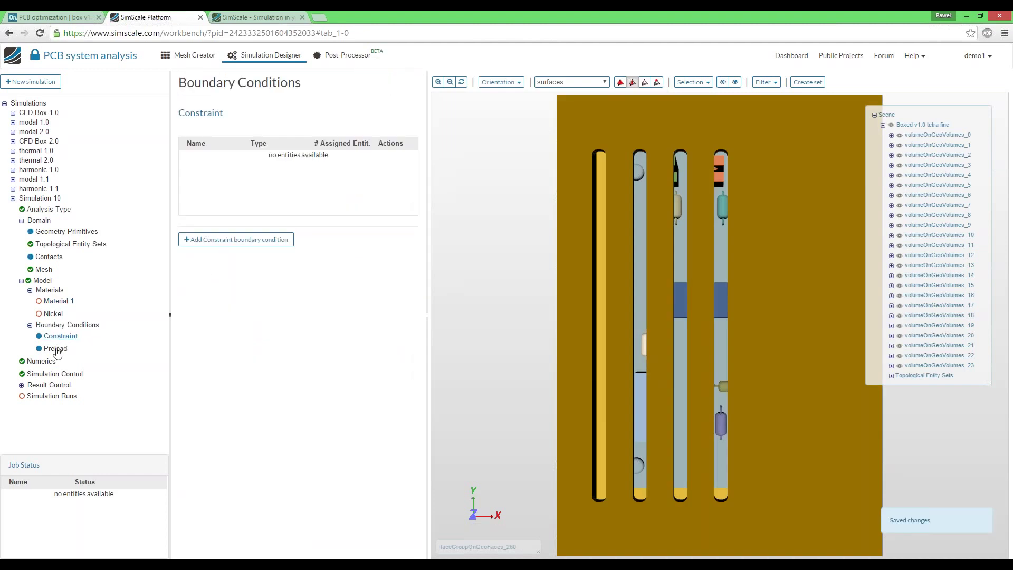
pyautogui.click(55, 349)
pyautogui.click(41, 362)
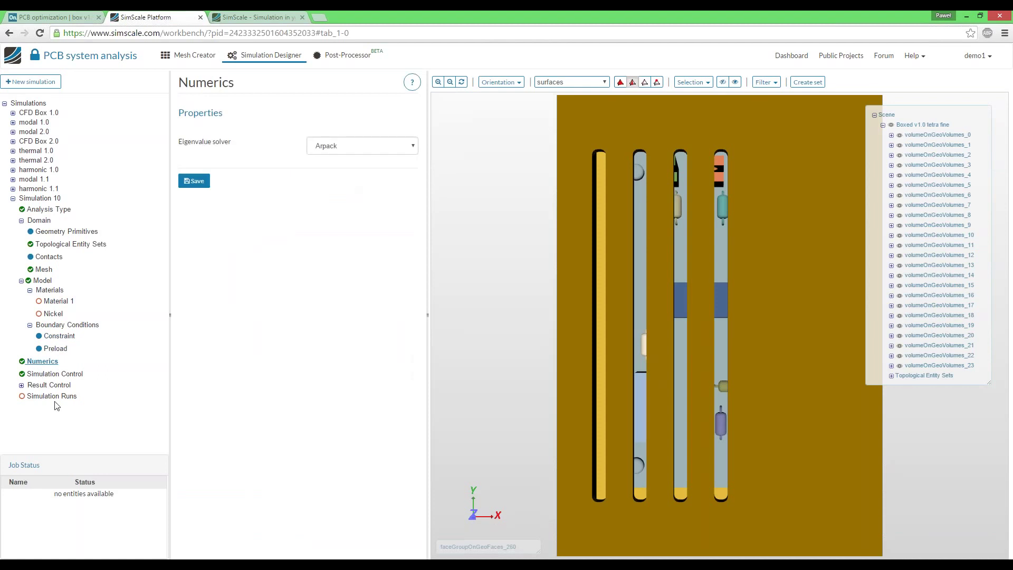
pyautogui.click(60, 374)
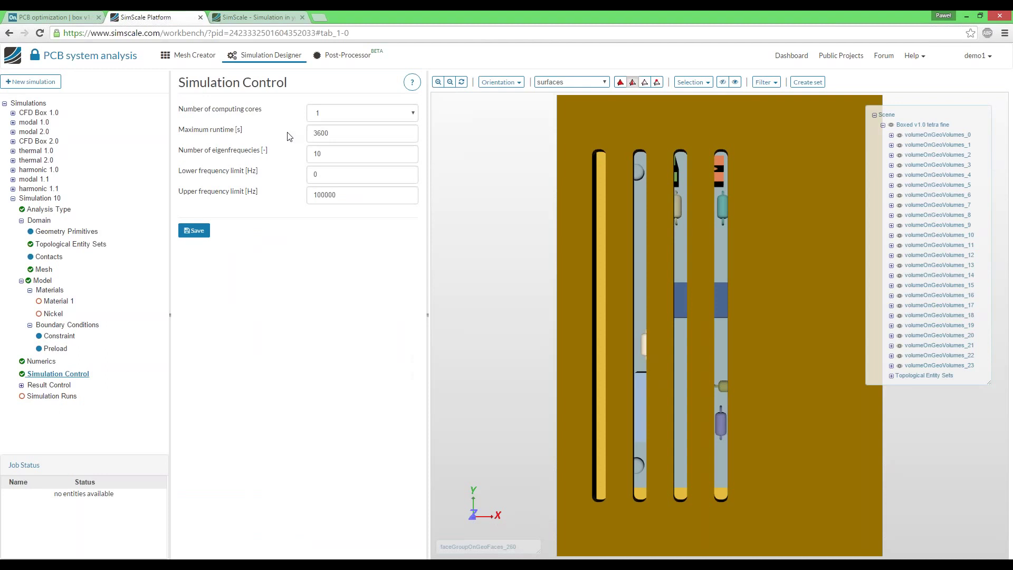
# Step: Set the number of computing cores for Simulation 10 to 8
pyautogui.click(365, 119)
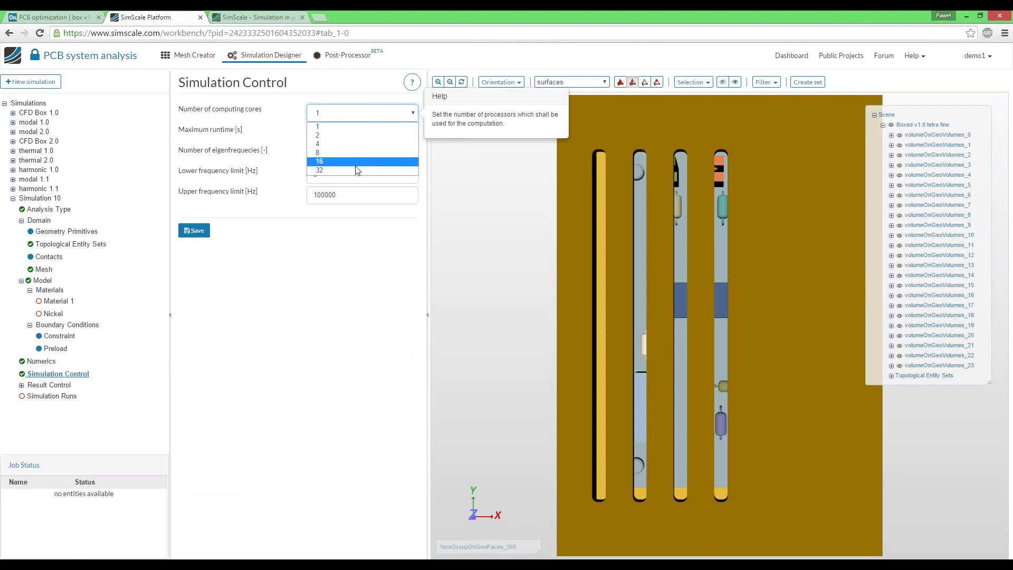
pyautogui.click(340, 230)
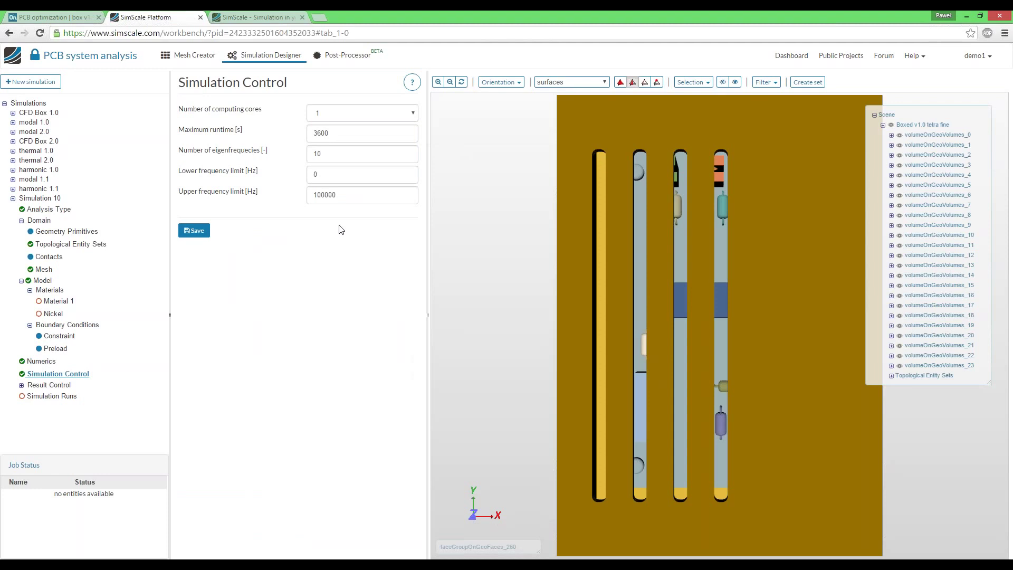
pyautogui.click(338, 117)
pyautogui.click(327, 149)
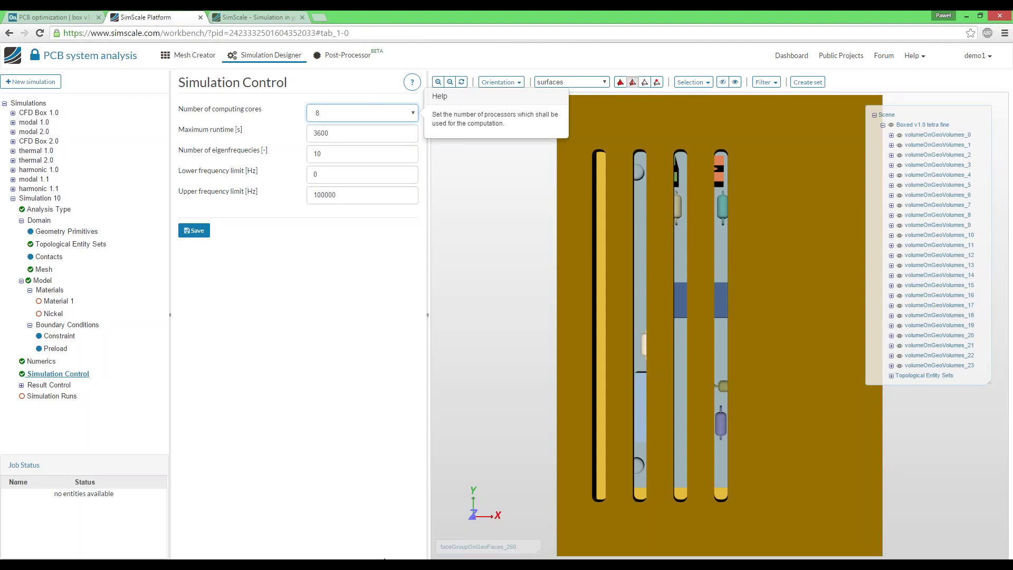
pyautogui.moveTo(435, 565)
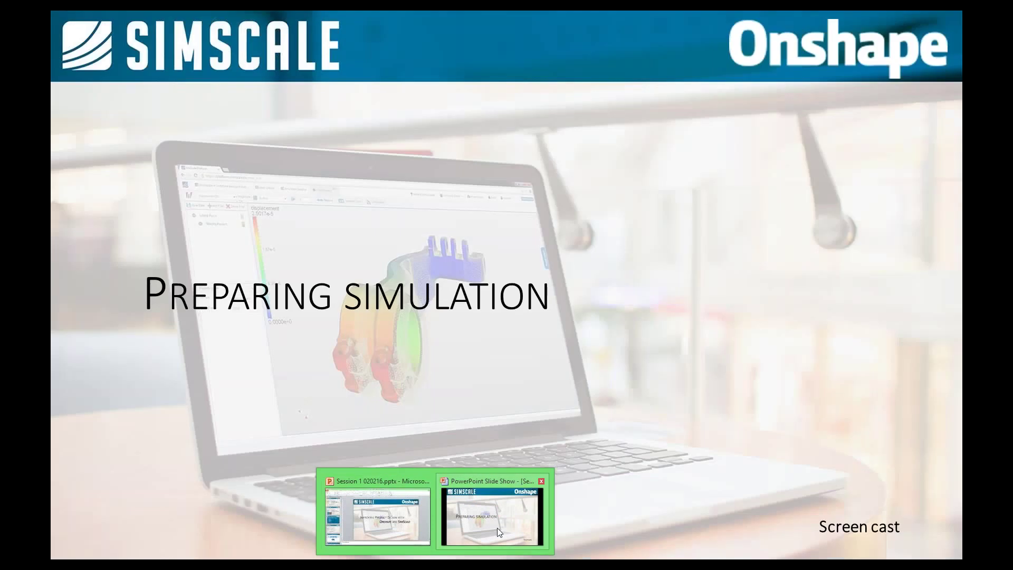
pyautogui.click(497, 528)
pyautogui.click(530, 390)
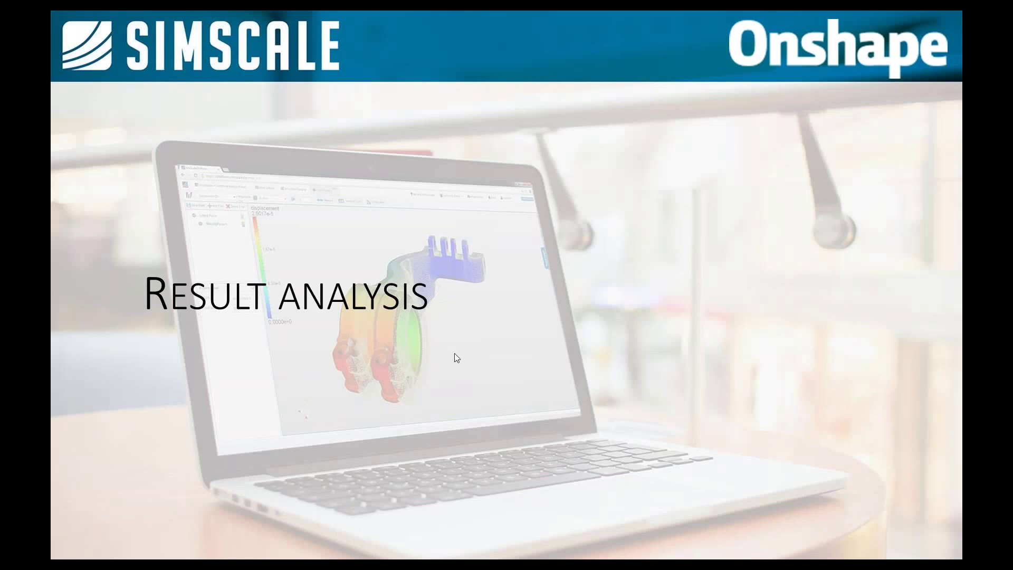
pyautogui.hotkey('alt', 'Tab')
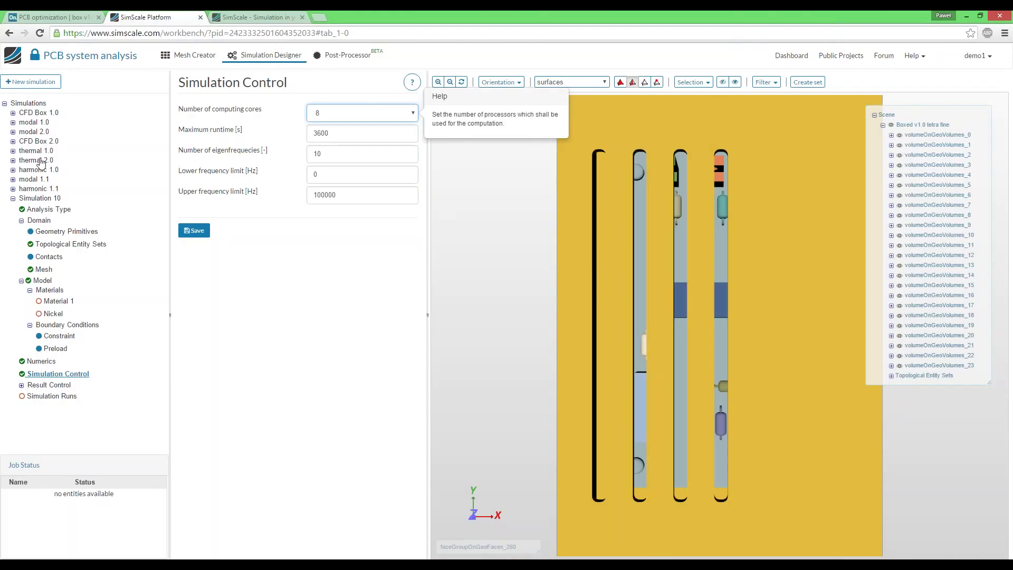
# Step: Expand the modal 1.0 simulation, discard the pending changes, and review its analysis type and box to pcb contact
pyautogui.click(13, 122)
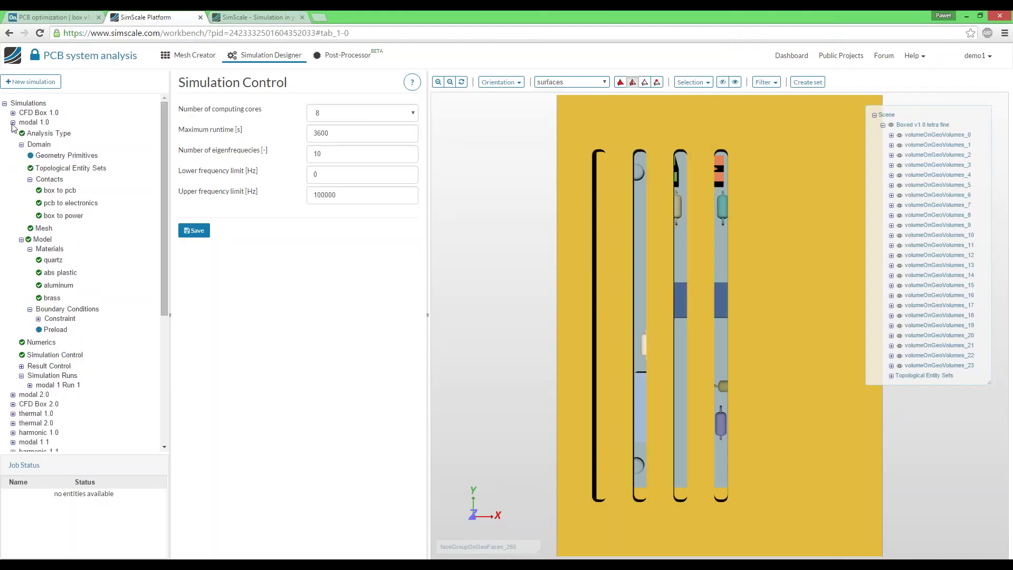
pyautogui.click(44, 133)
pyautogui.click(615, 130)
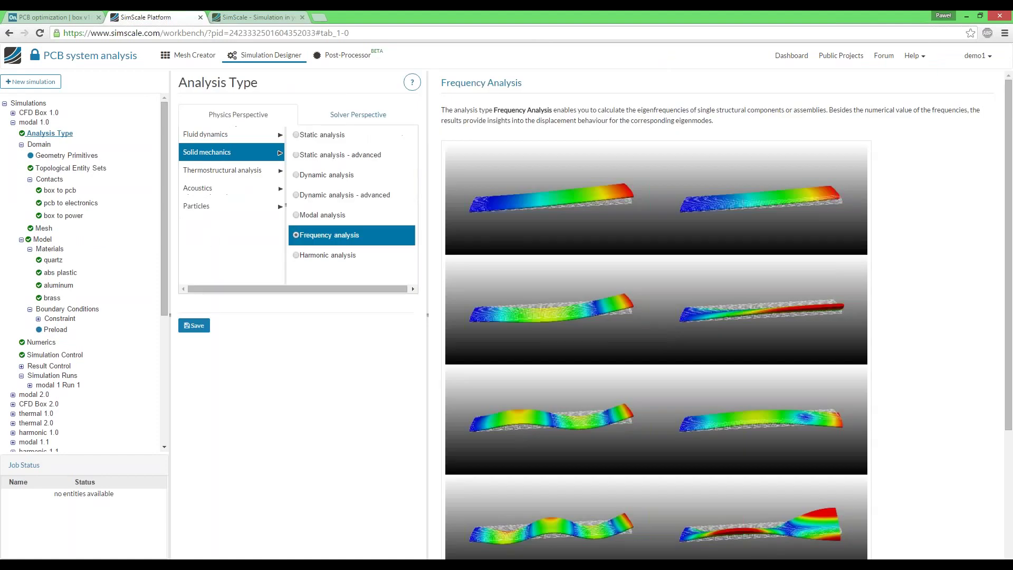
pyautogui.click(53, 181)
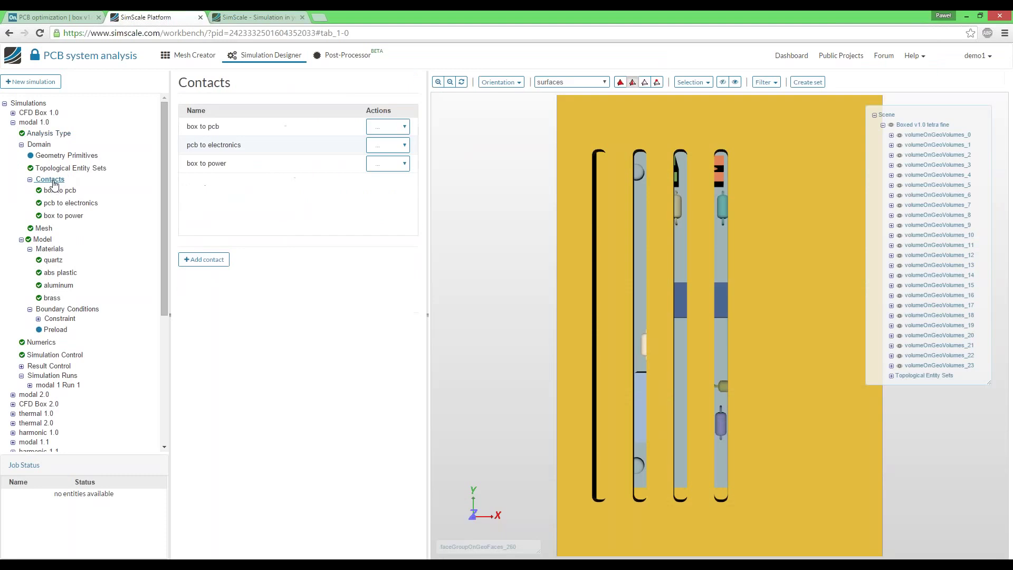
pyautogui.click(59, 190)
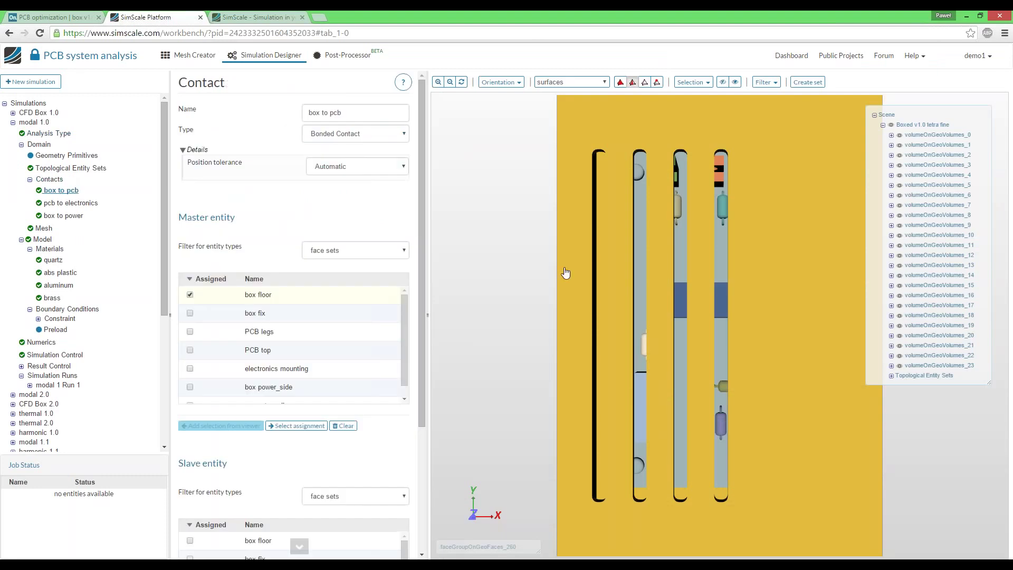
pyautogui.moveTo(538, 251); pyautogui.dragTo(575, 257)
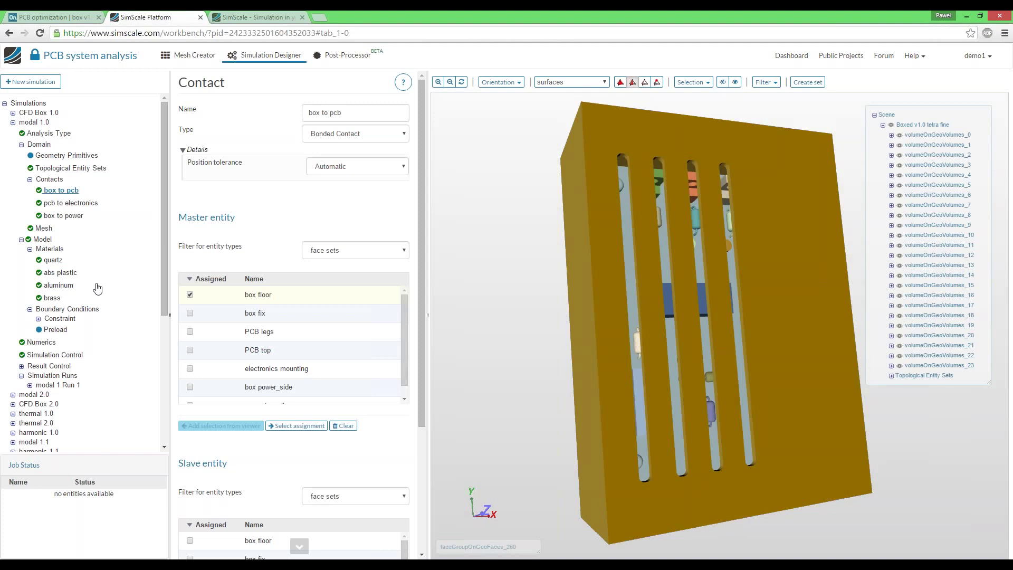
# Step: Review the quartz material and the simulation control settings of modal 1.0
pyautogui.click(53, 259)
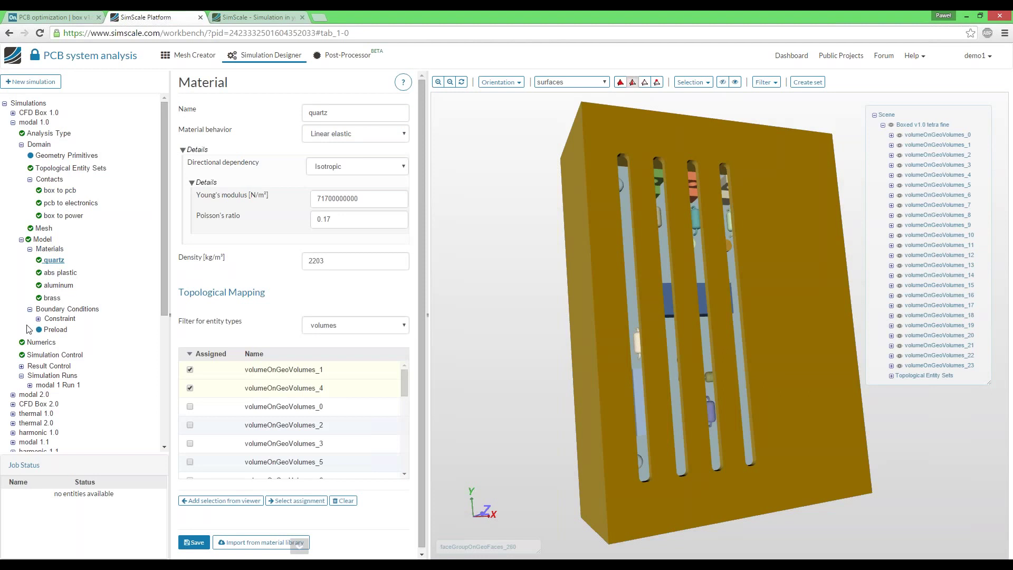
pyautogui.click(46, 356)
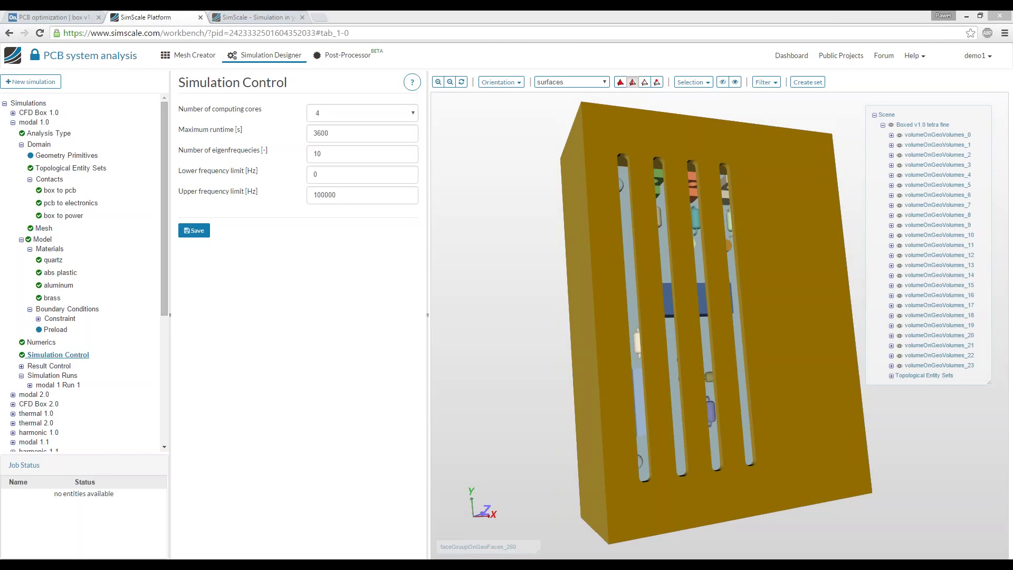
pyautogui.click(342, 115)
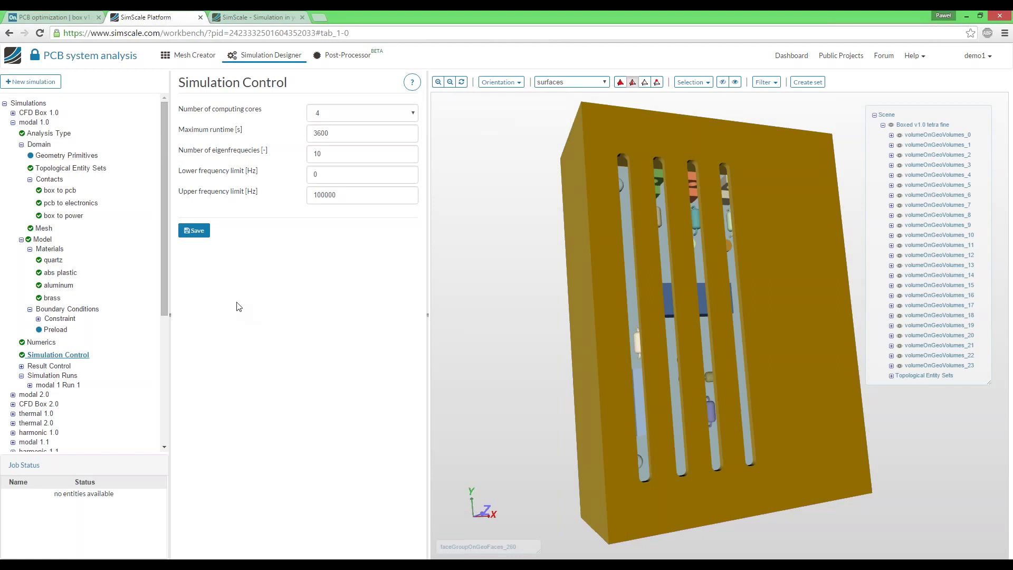
# Step: Open modal 1 Run 1 without saving changes and check its runtime in the run information
pyautogui.click(49, 386)
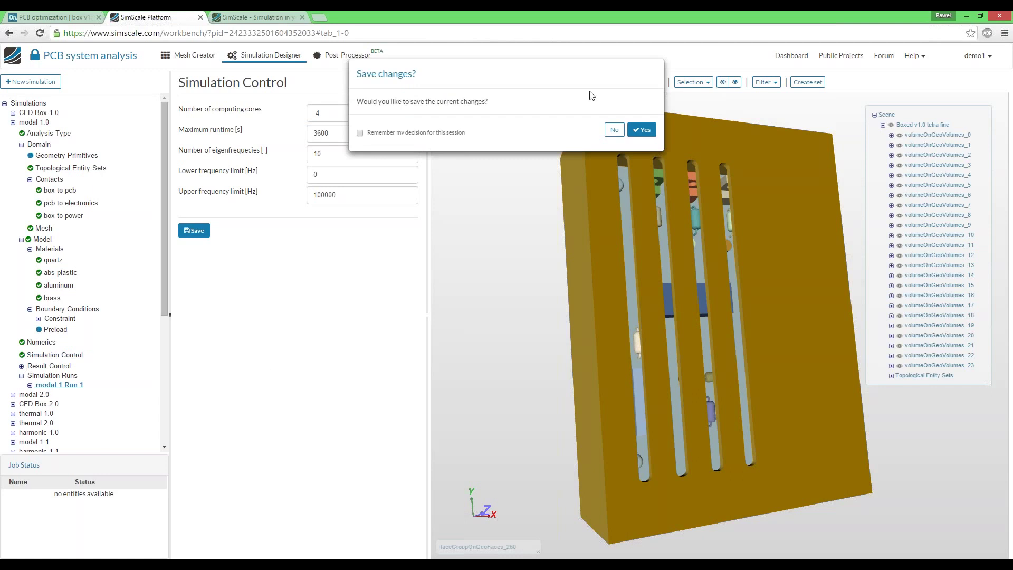
pyautogui.click(614, 130)
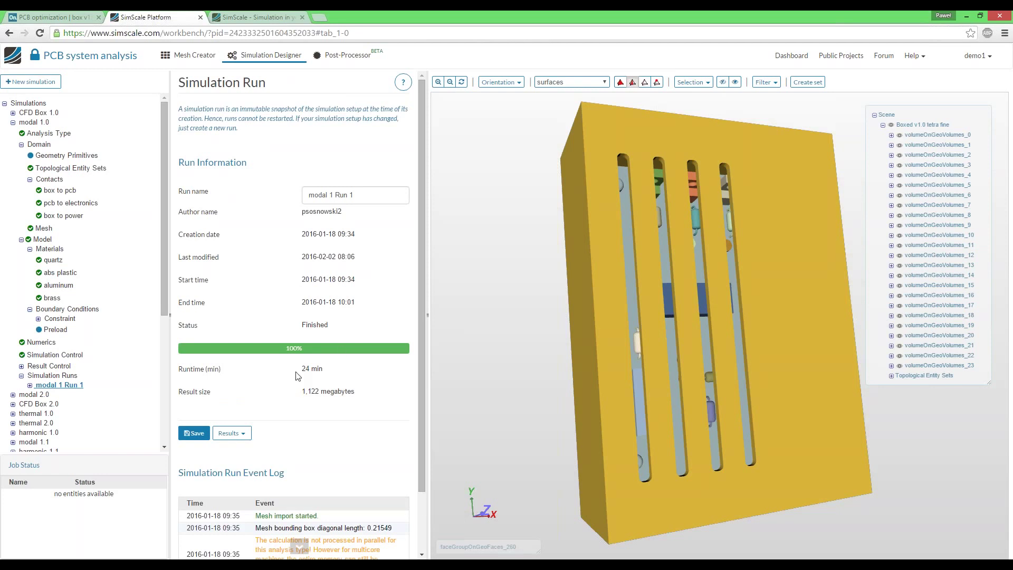
pyautogui.moveTo(302, 370); pyautogui.dragTo(323, 371)
pyautogui.click(324, 371)
# Step: Load the eigenmodes of modal 1 Run 1 in the Post-Processor and return to the Simulation Designer
pyautogui.click(338, 57)
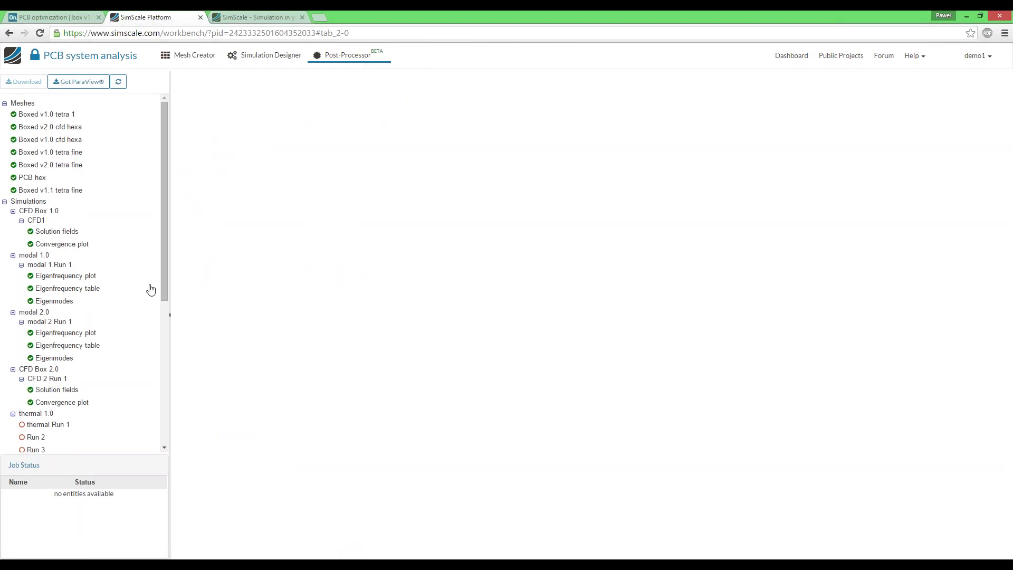
pyautogui.click(54, 301)
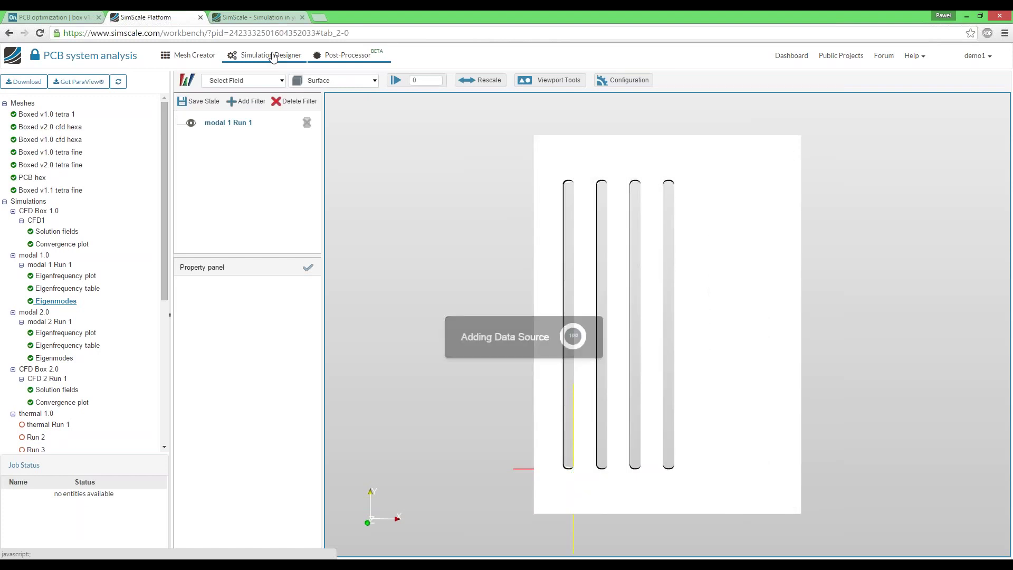
pyautogui.click(272, 56)
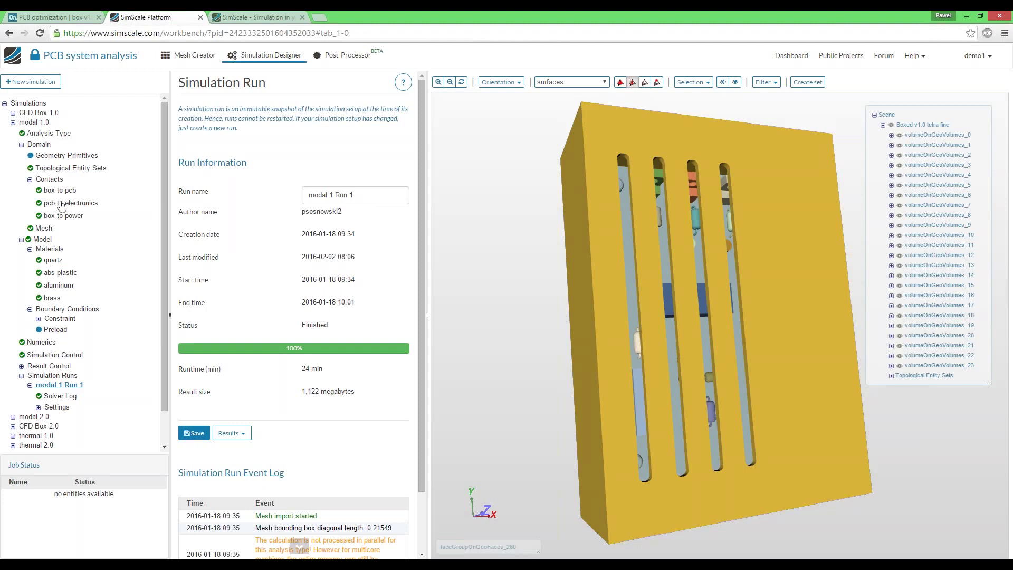
# Step: Examine the eigenvalue solver option in the numerics of modal 1.0
pyautogui.click(47, 344)
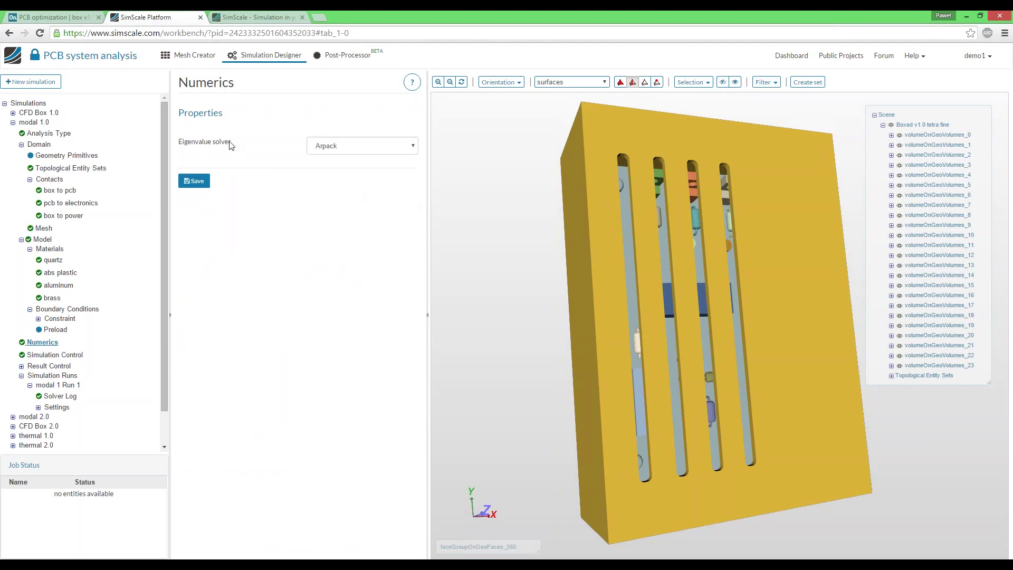
pyautogui.moveTo(183, 142); pyautogui.dragTo(210, 143)
pyautogui.click(346, 148)
pyautogui.click(345, 148)
pyautogui.click(229, 142)
# Step: Open the analysis type settings of Simulation 10 without saving the current changes
pyautogui.scroll(-1, 58, 142)
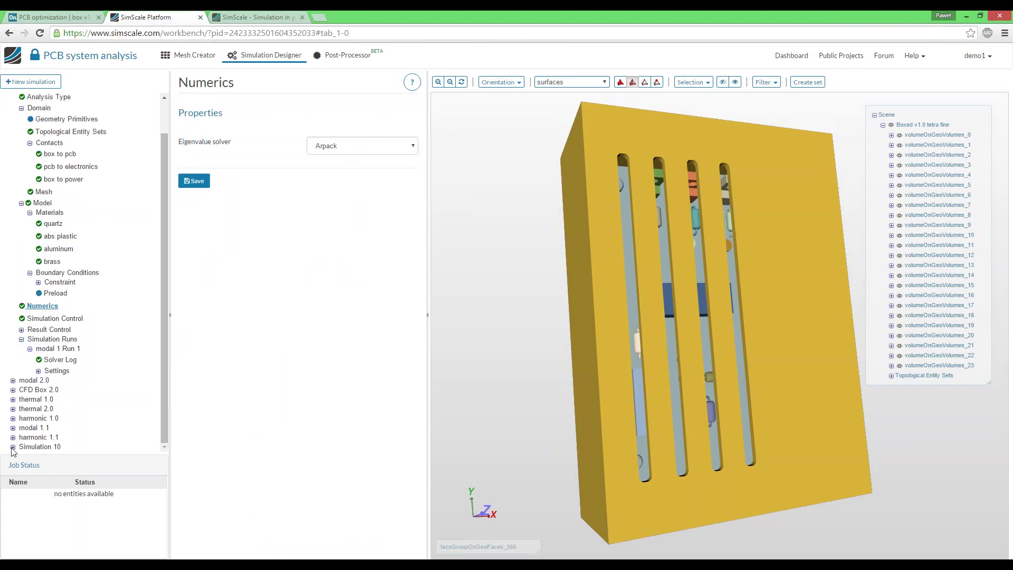
pyautogui.click(13, 448)
pyautogui.scroll(-4, 42, 442)
pyautogui.click(45, 259)
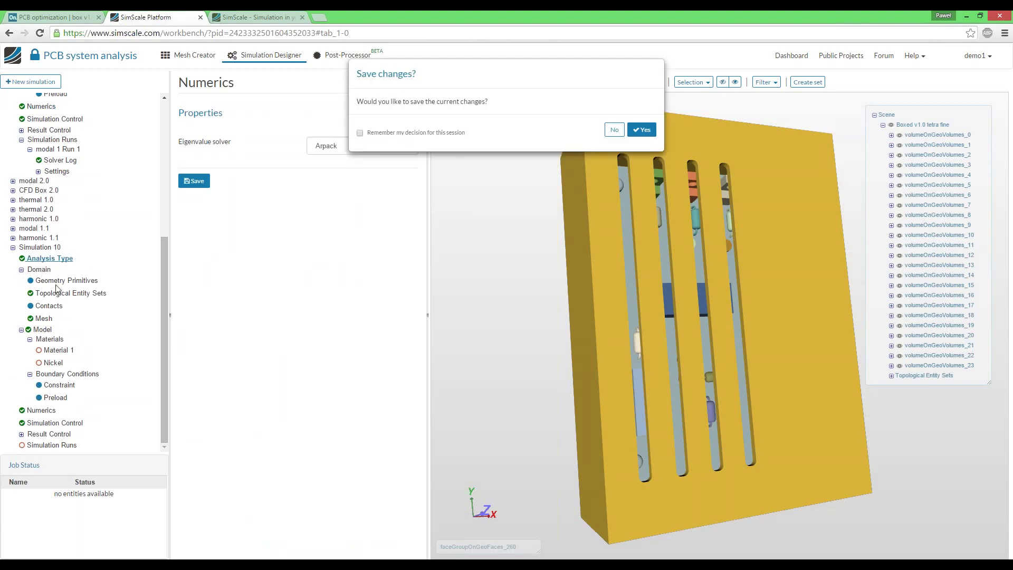
pyautogui.click(615, 130)
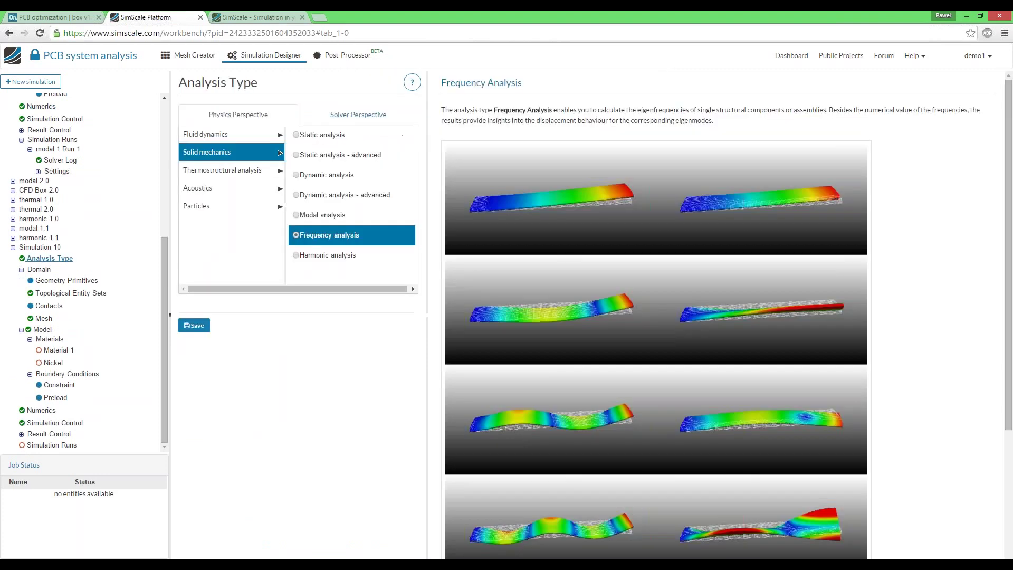
# Step: Examine the analysis types offered by OpenFOAM, CalculiX, Code_Aster, SU2 and Yade, including the description of Yade's particles analysis
pyautogui.click(348, 119)
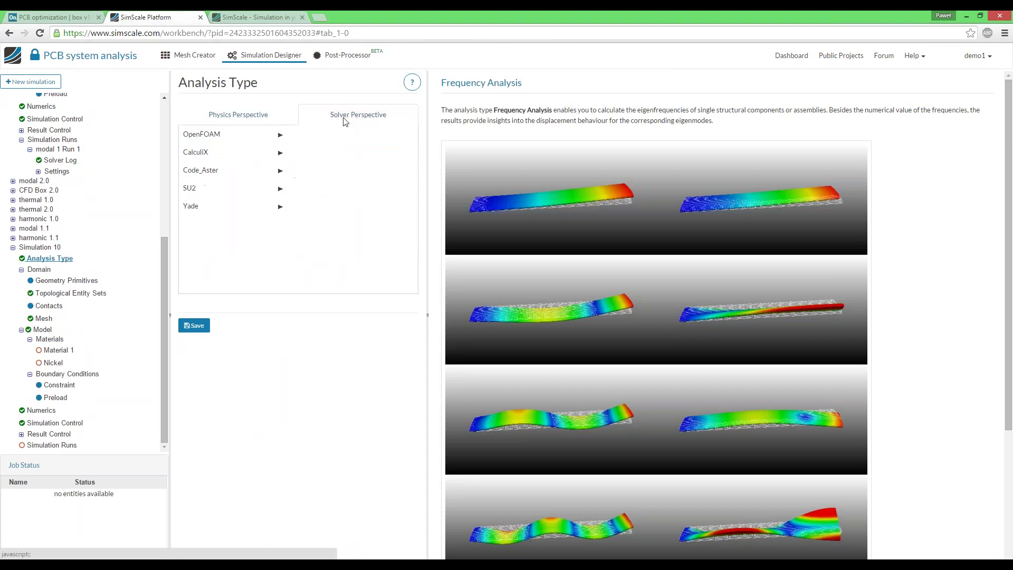
pyautogui.click(233, 138)
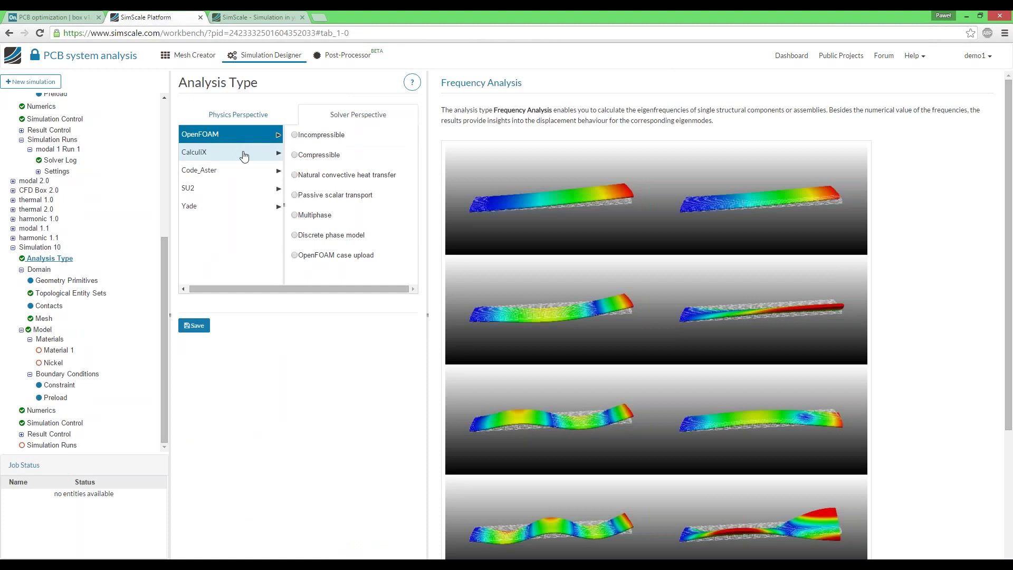
pyautogui.click(244, 154)
pyautogui.click(245, 176)
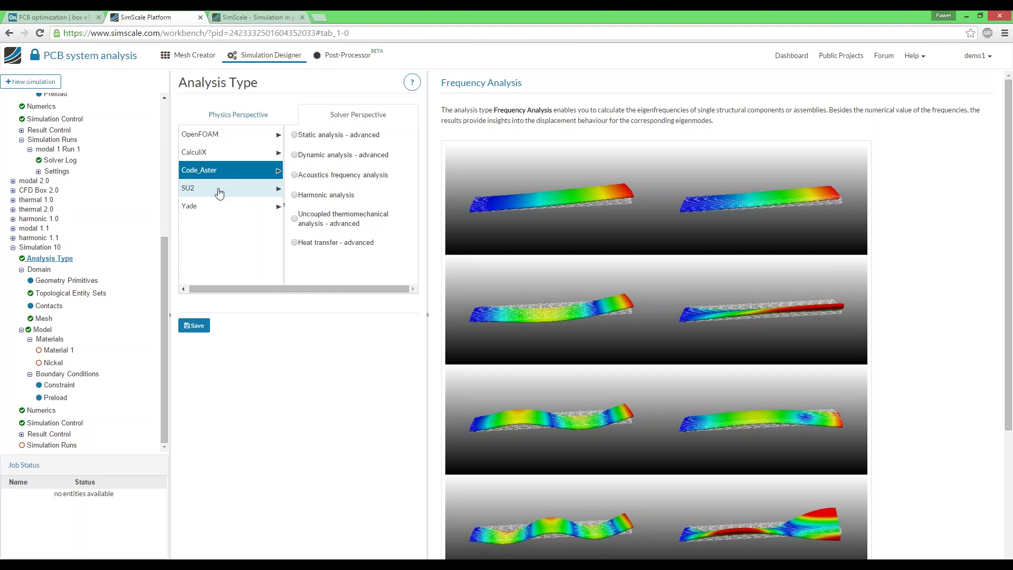
pyautogui.click(220, 191)
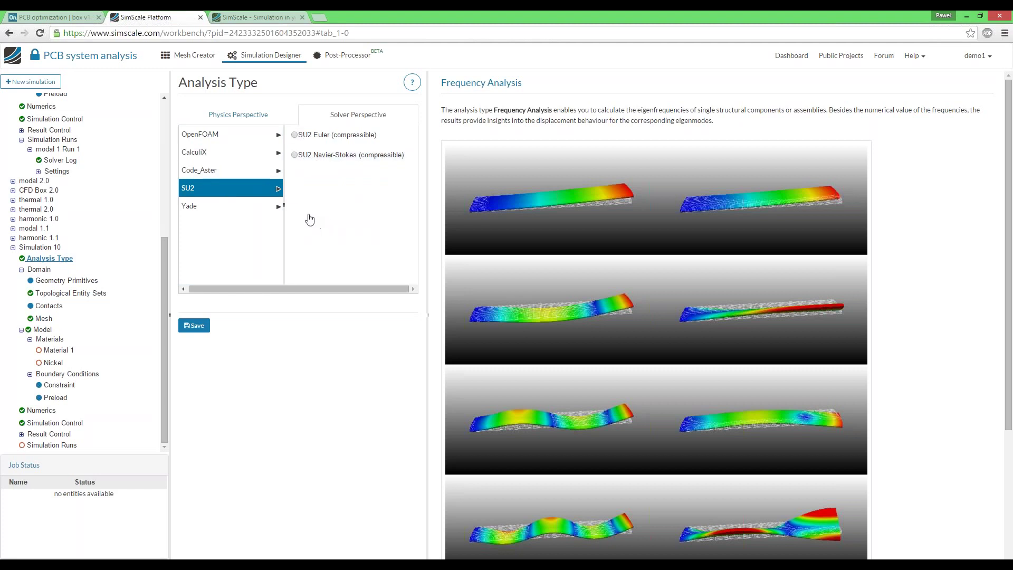
pyautogui.click(237, 206)
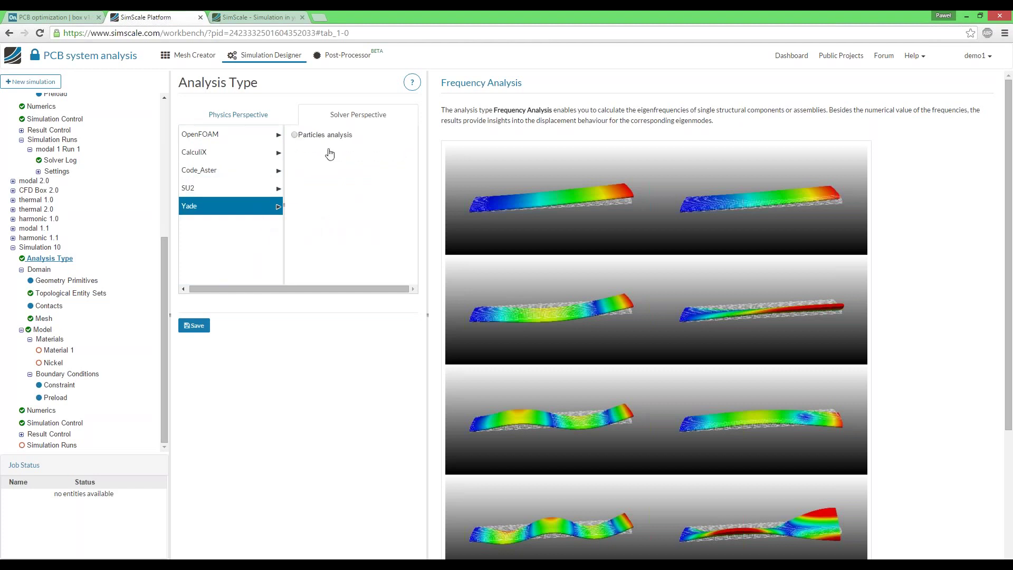
pyautogui.click(326, 136)
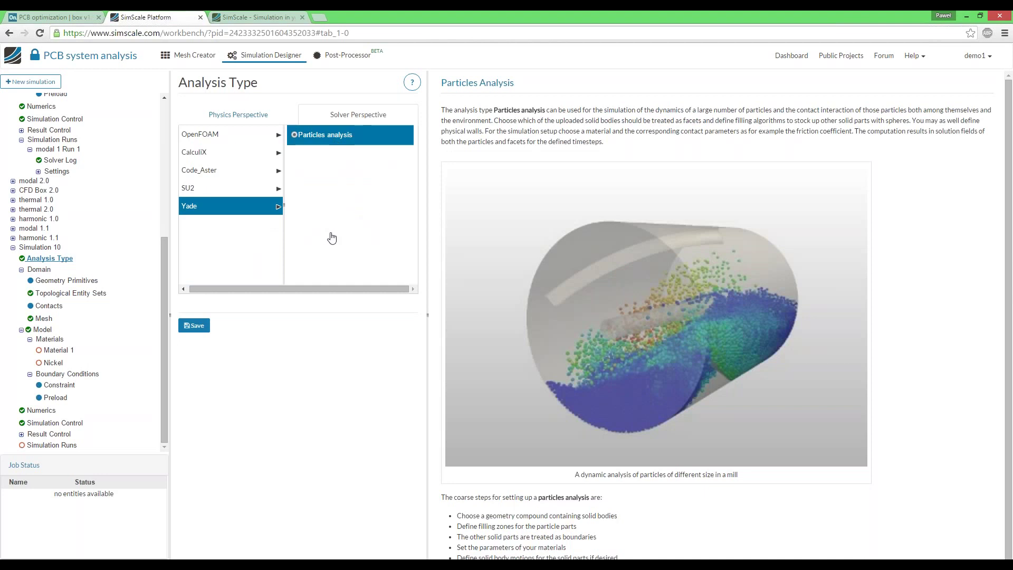
# Step: Return to the Post-Processor and add a WarpByVector filter to the modal 1 Run 1 eigenmodes
pyautogui.click(346, 55)
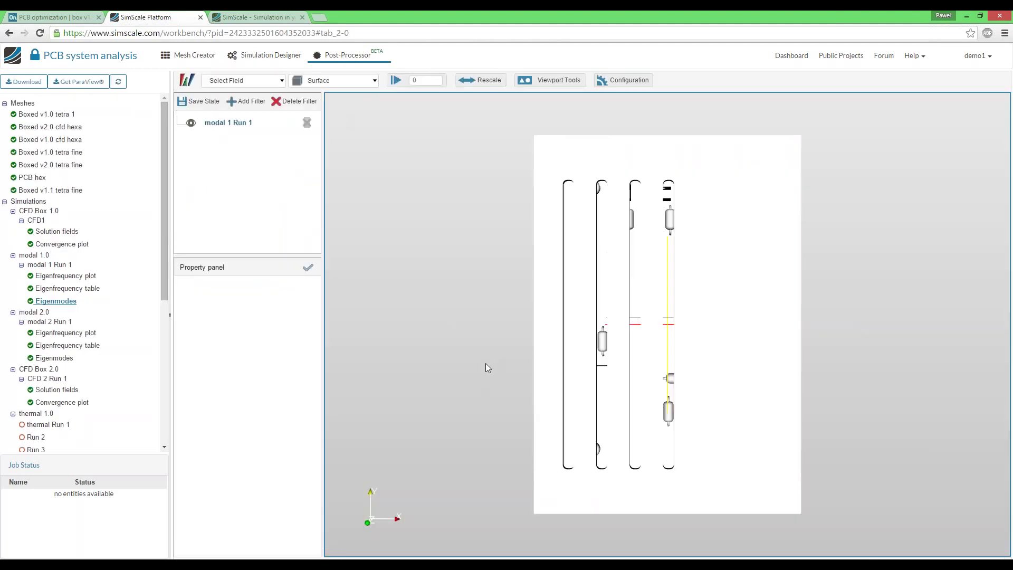
pyautogui.click(1, 558)
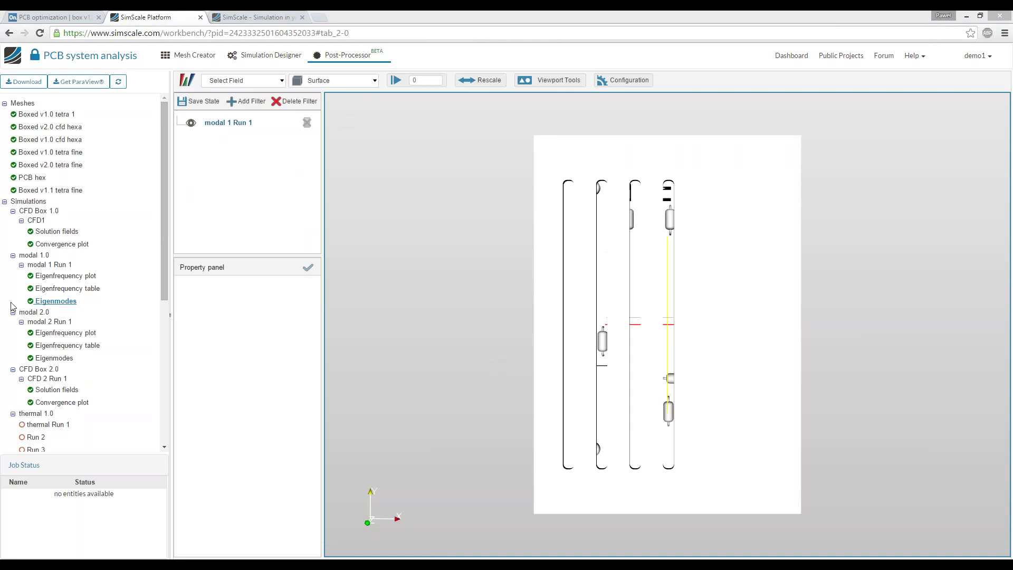
pyautogui.moveTo(452, 327); pyautogui.dragTo(480, 289)
pyautogui.click(246, 101)
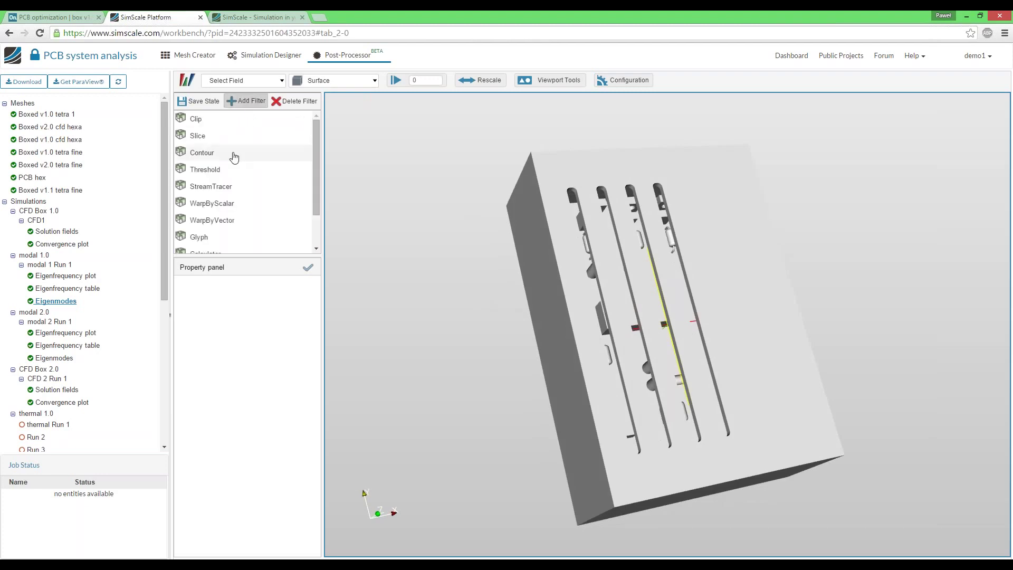
pyautogui.click(245, 220)
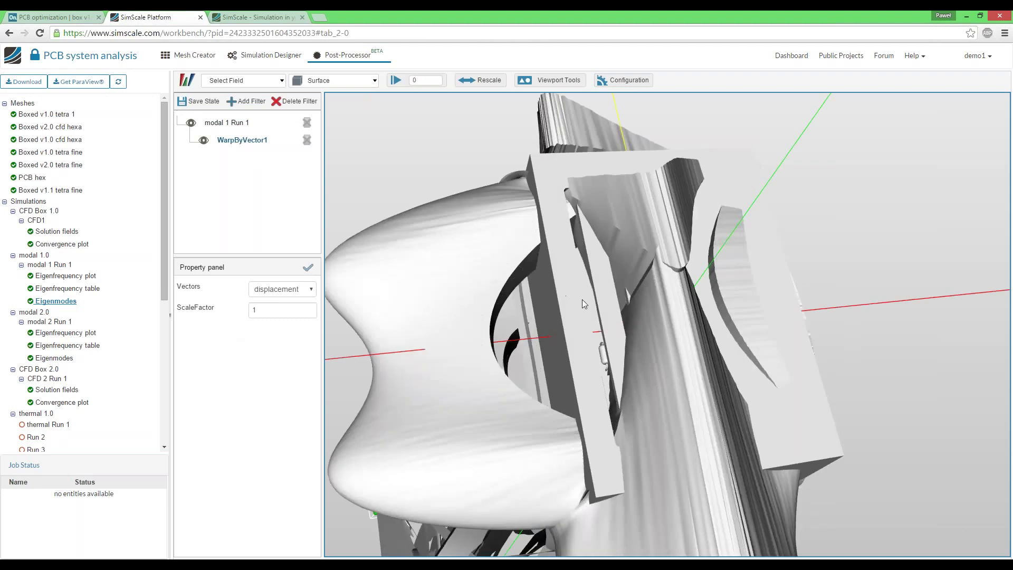
# Step: Set the warp filter's scale factor to 0.01 and apply it
pyautogui.moveTo(583, 300); pyautogui.dragTo(592, 346, button='right')
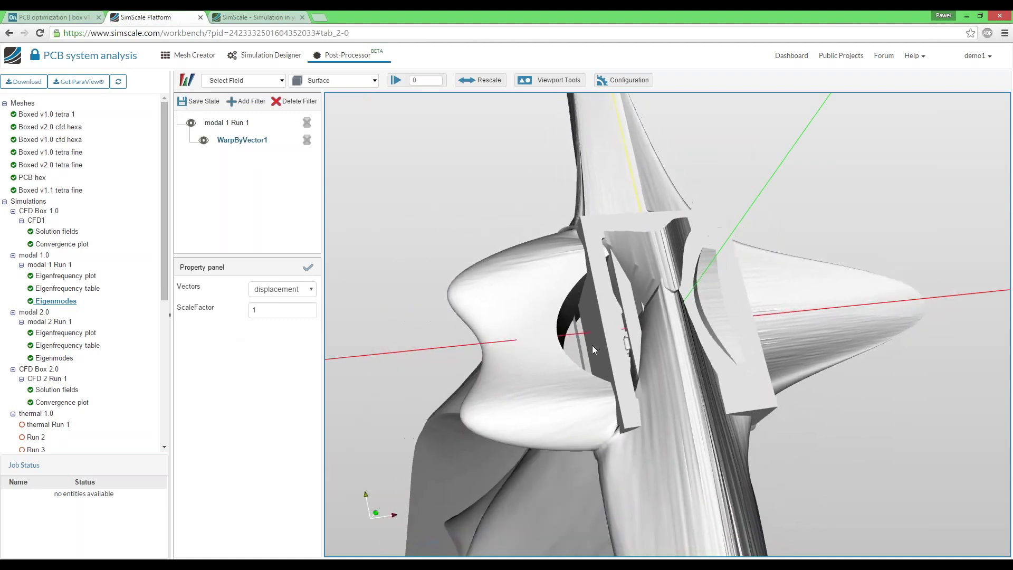
pyautogui.moveTo(592, 345)
pyautogui.mouseDown()
pyautogui.moveTo(597, 313)
pyautogui.moveTo(626, 312)
pyautogui.moveTo(608, 338)
pyautogui.mouseUp()
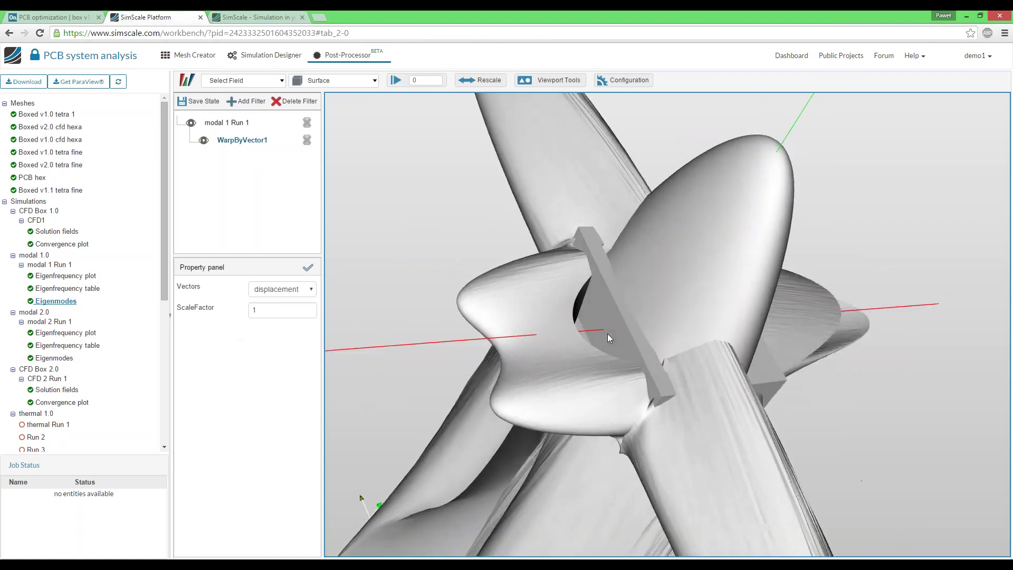
pyautogui.click(263, 312)
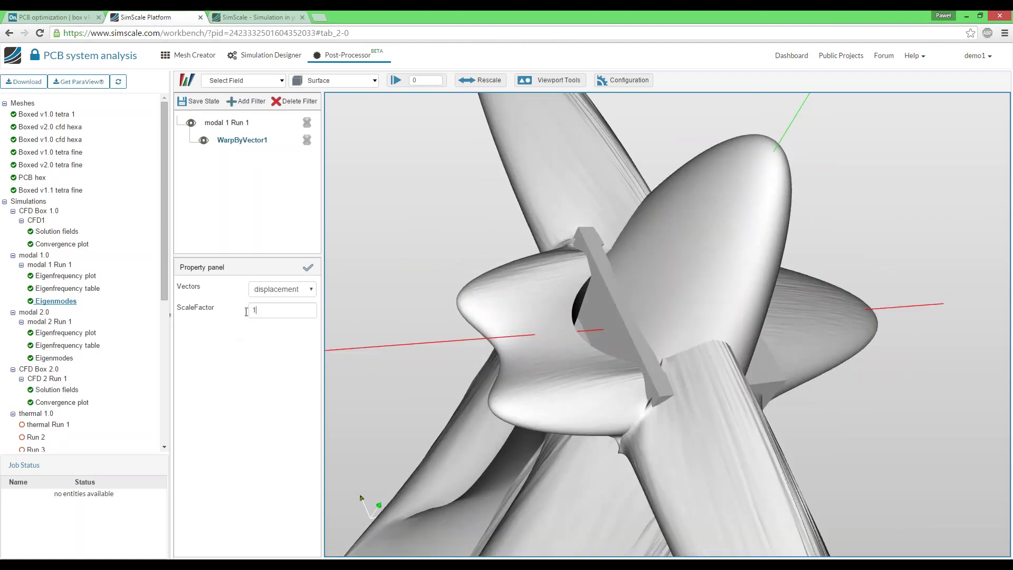
pyautogui.press('BackSpace')
pyautogui.write('0.0')
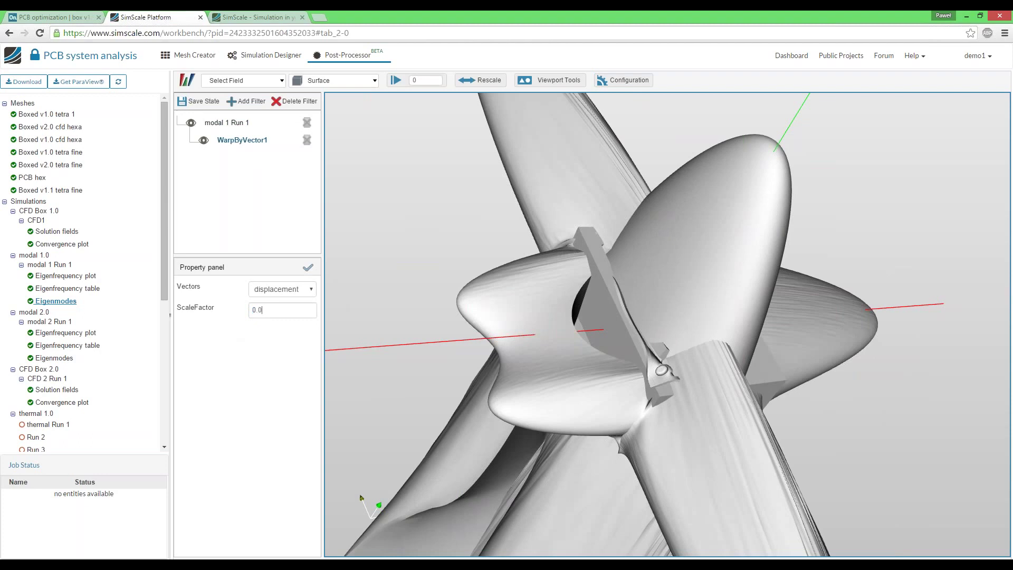
pyautogui.press('BackSpace')
pyautogui.press('BackSpace')
pyautogui.press('BackSpace')
pyautogui.write('1')
pyautogui.hotkey('ctrl', 'a')
pyautogui.write('0.11')
pyautogui.click(307, 268)
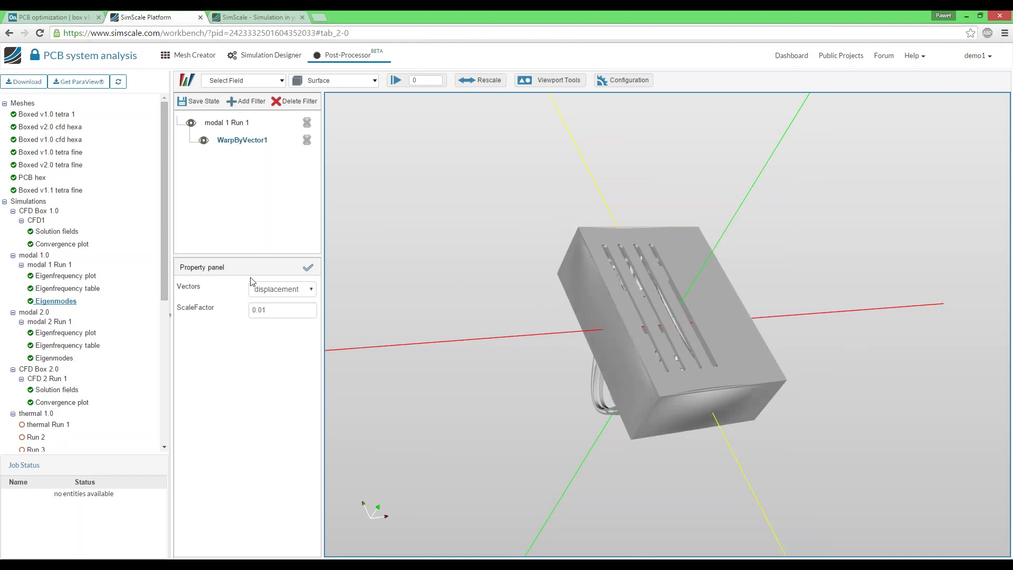
# Step: Set the warp filter's scale factor to 0.002 and apply it
pyautogui.click(267, 310)
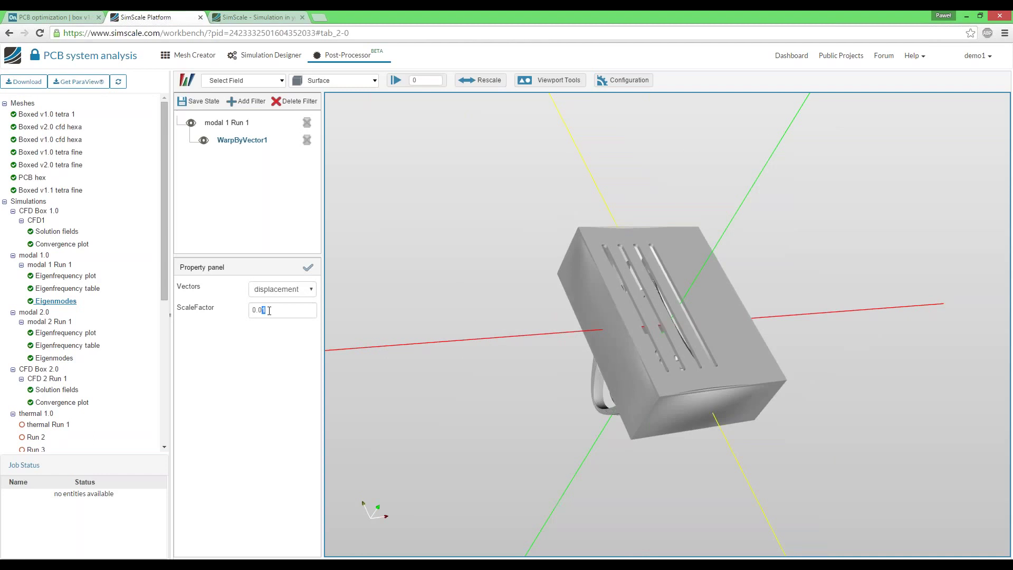
pyautogui.press('BackSpace')
pyautogui.write('02')
pyautogui.click(308, 268)
# Step: Hide the original modal 1 Run 1 result and colour the warped enclosure by displacement magnitude
pyautogui.click(192, 126)
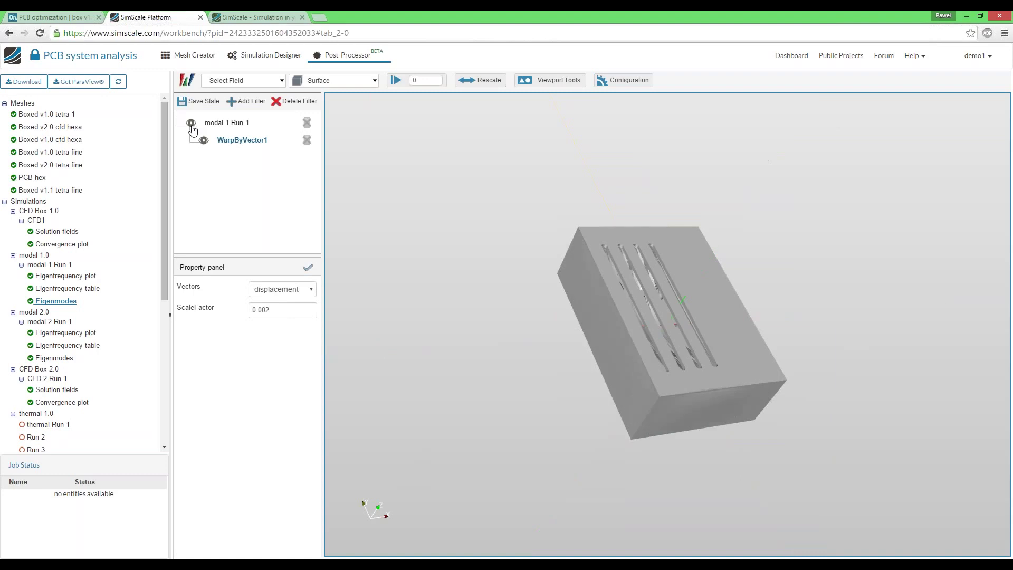
pyautogui.click(236, 141)
pyautogui.moveTo(652, 342); pyautogui.dragTo(656, 358)
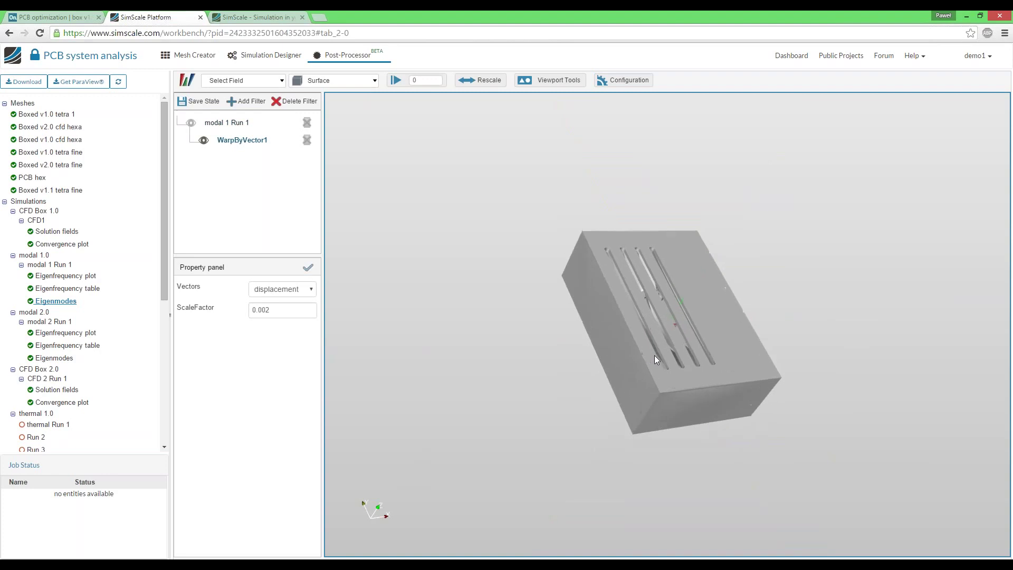
pyautogui.scroll(5, 654, 356)
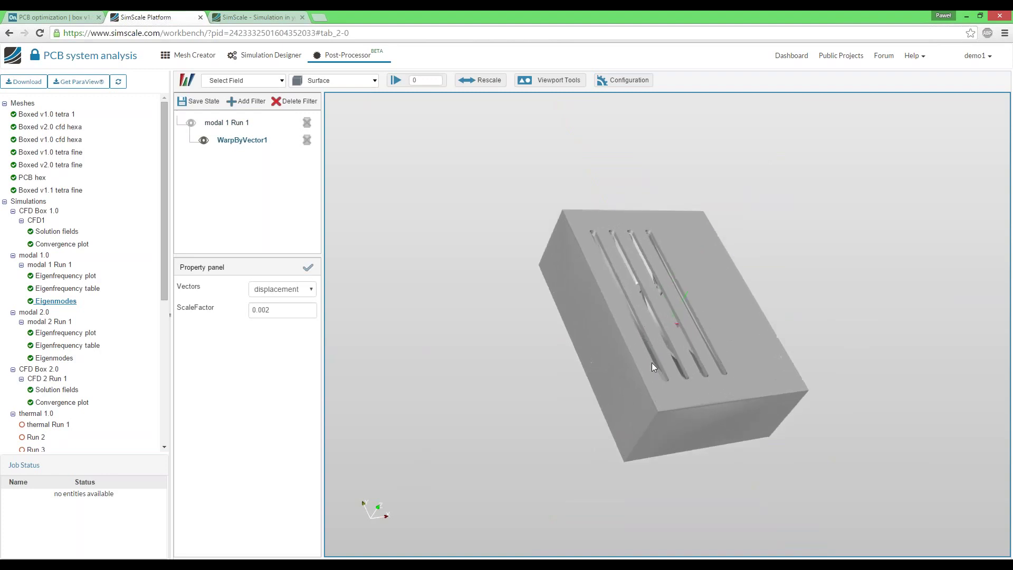
pyautogui.moveTo(652, 363); pyautogui.dragTo(573, 346)
pyautogui.scroll(5, 647, 347)
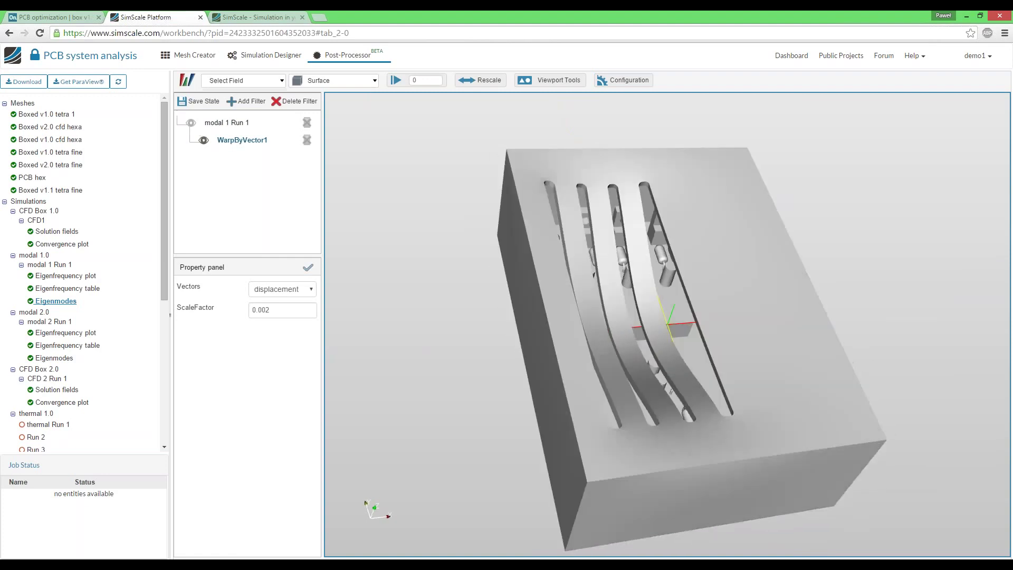
pyautogui.click(239, 80)
pyautogui.click(241, 117)
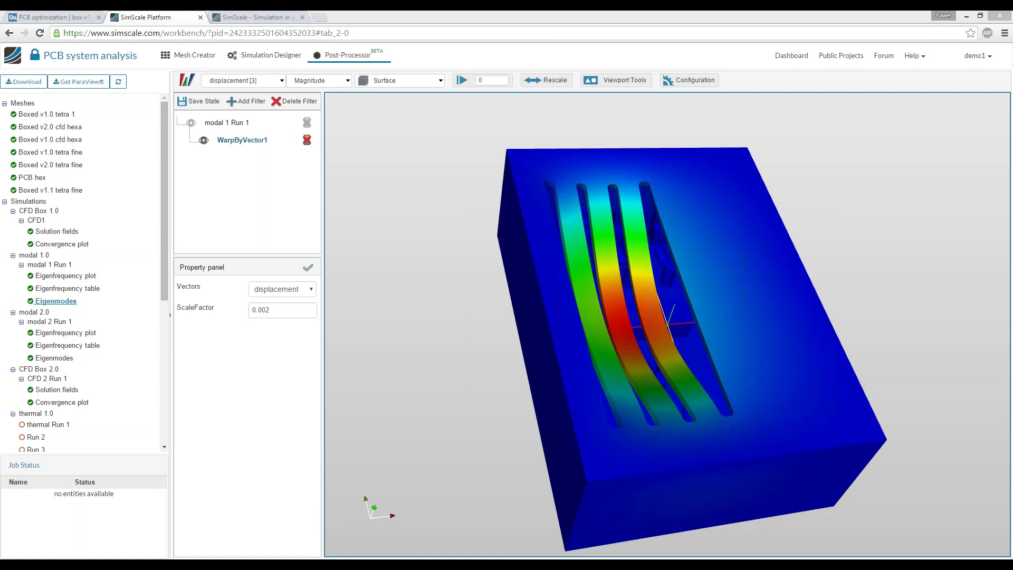
pyautogui.click(465, 528)
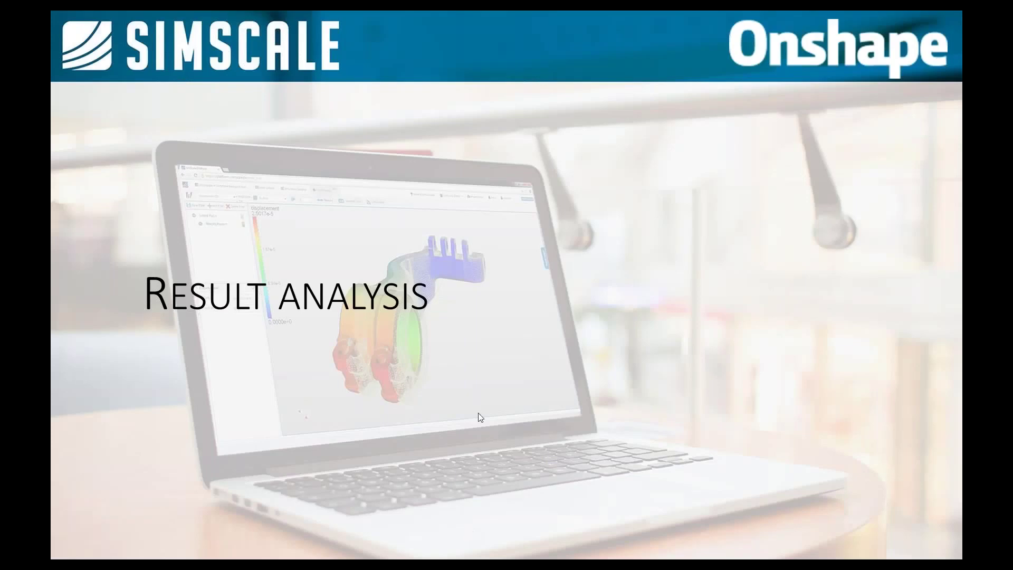
pyautogui.press('Right')
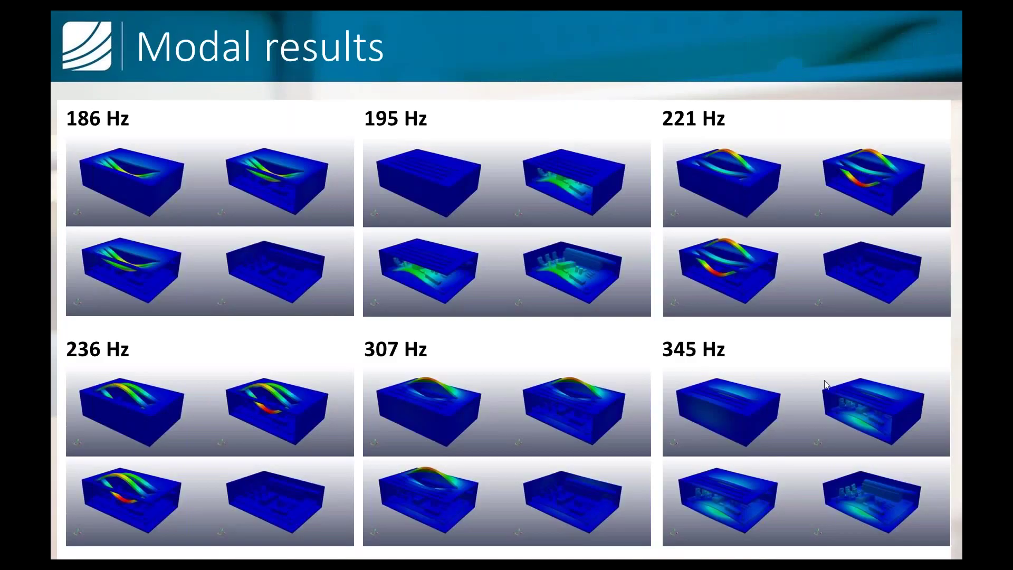
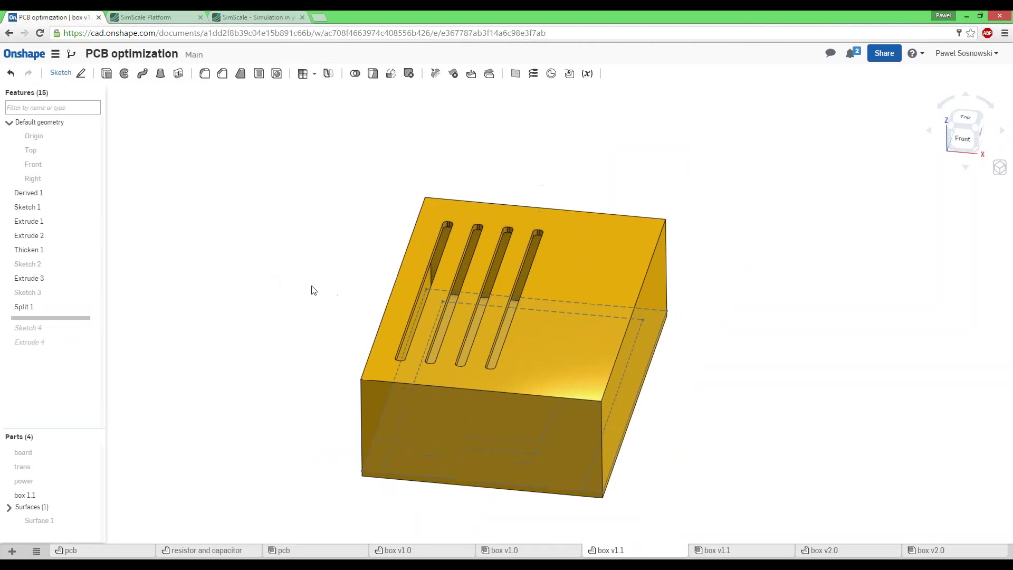
# Step: In Onshape's box v1.1, roll the feature history forward to include Sketch 4 and inspect its profiles across the slots
pyautogui.moveTo(314, 288); pyautogui.dragTo(303, 311, button='right')
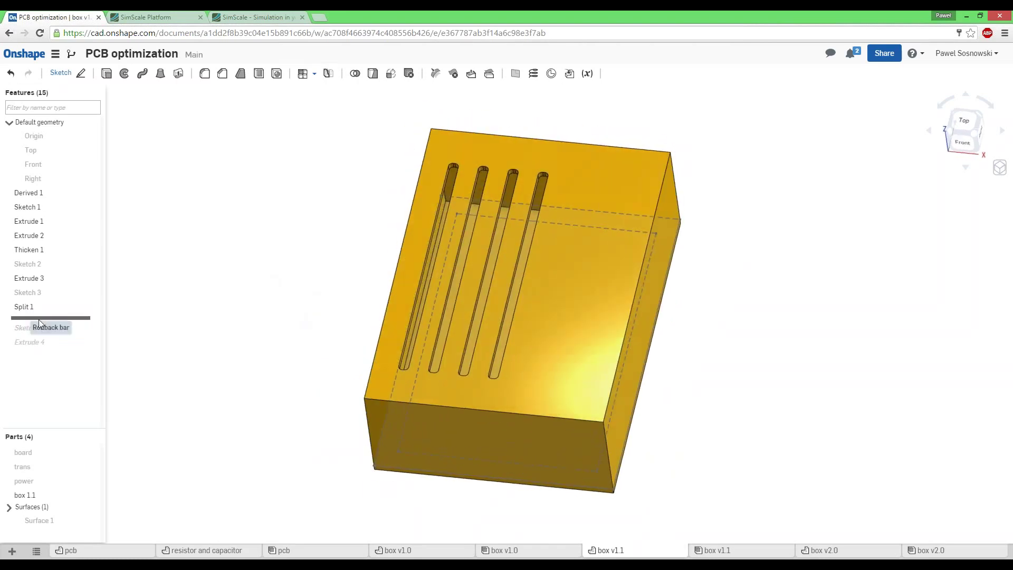
pyautogui.moveTo(39, 319); pyautogui.dragTo(41, 333)
pyautogui.scroll(-2, 371, 317)
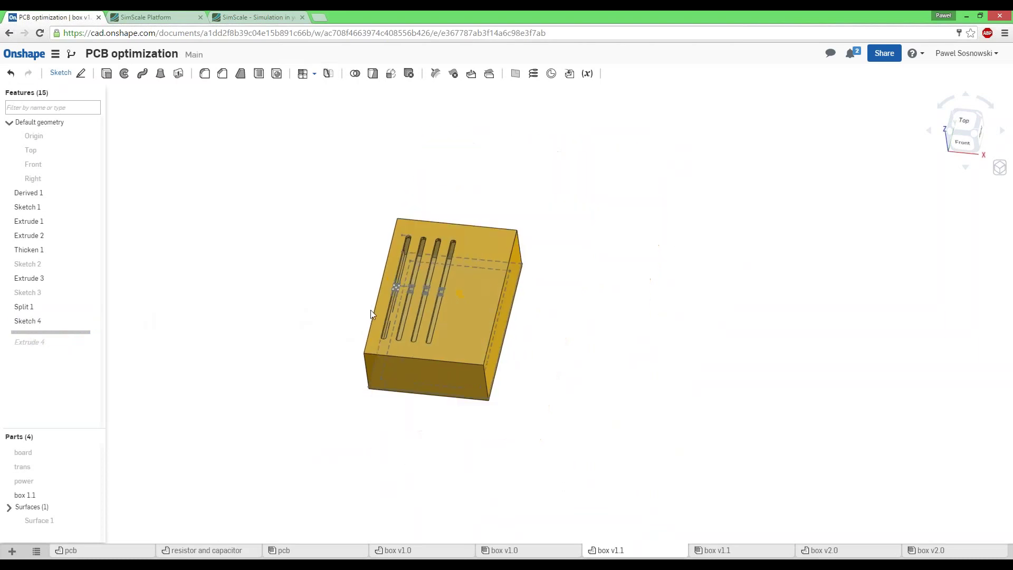
pyautogui.scroll(8, 369, 327)
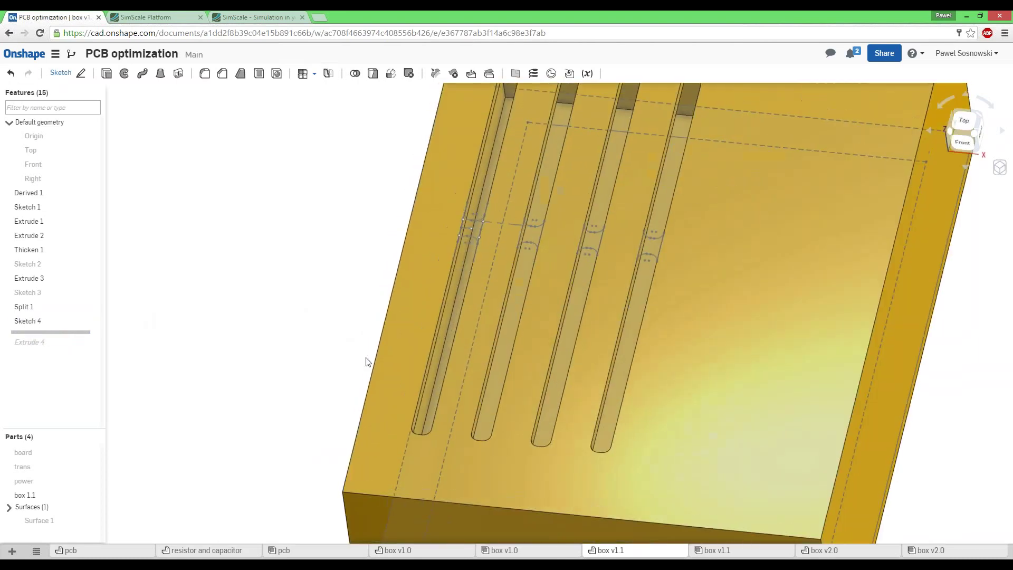
pyautogui.scroll(4, 359, 364)
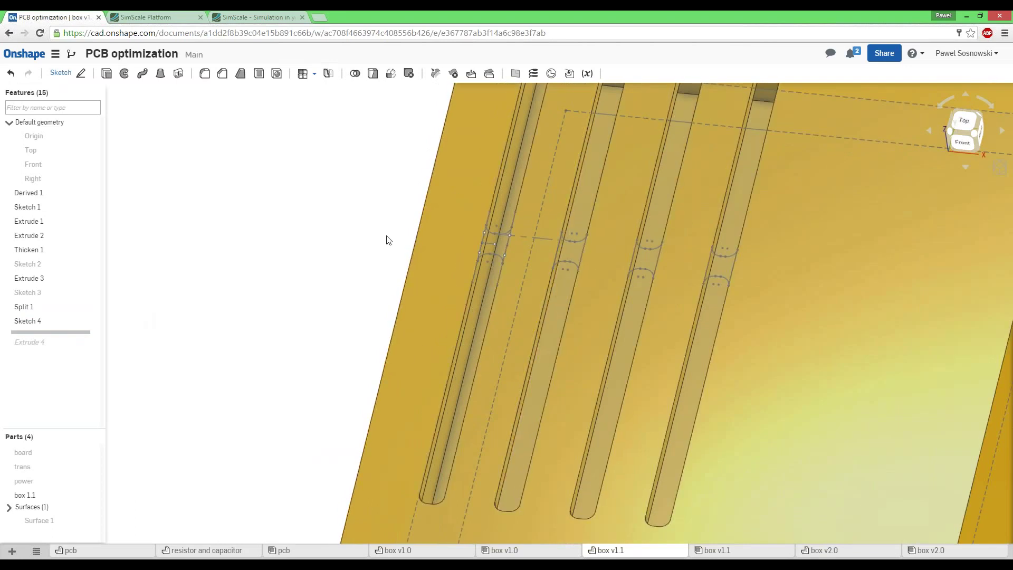
# Step: Open Sketch 4, view it normal to its plane to examine the dimensions, and close it without changes
pyautogui.moveTo(385, 236); pyautogui.dragTo(369, 330, button='middle')
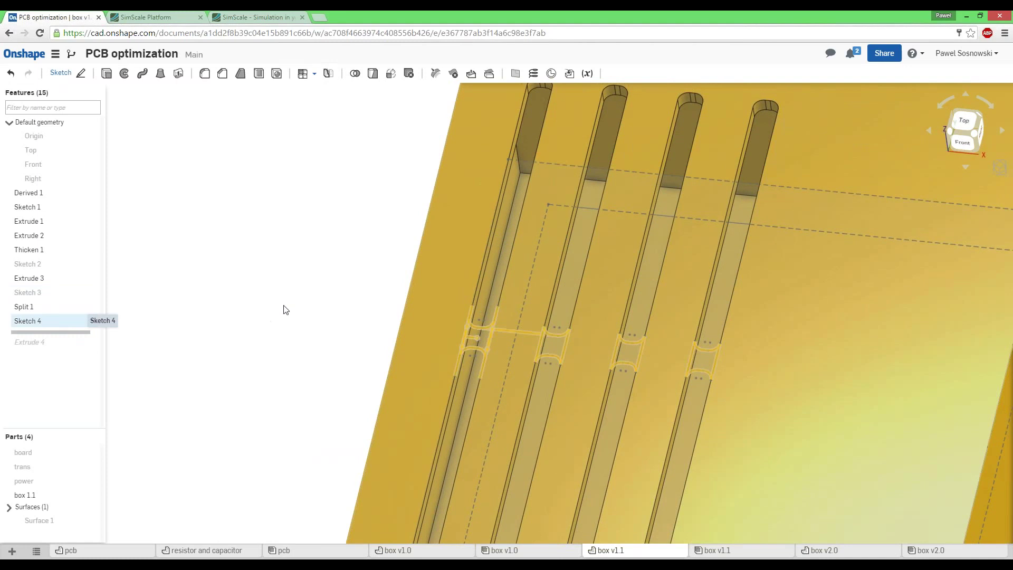
pyautogui.scroll(-3, 337, 341)
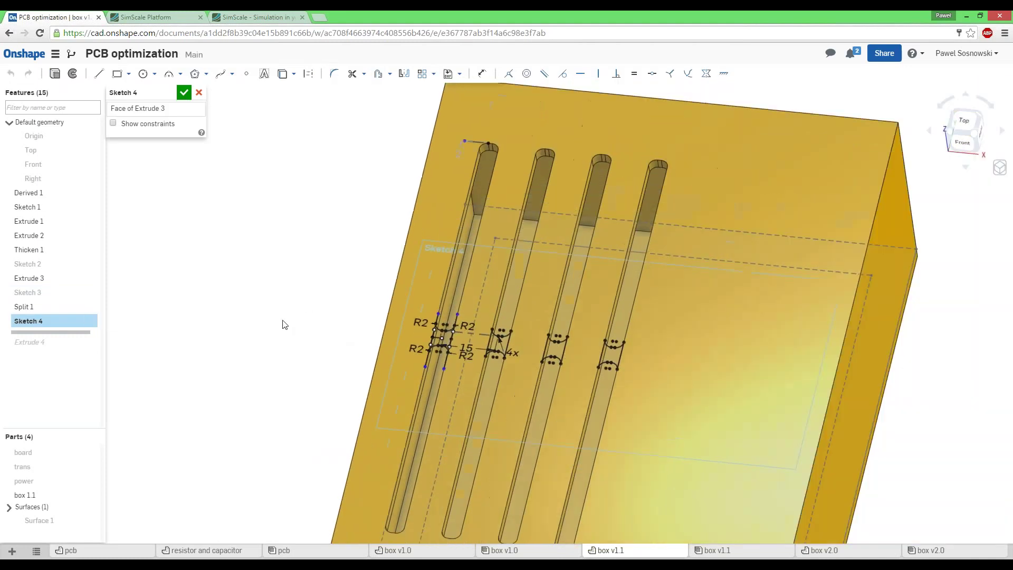
pyautogui.press('n')
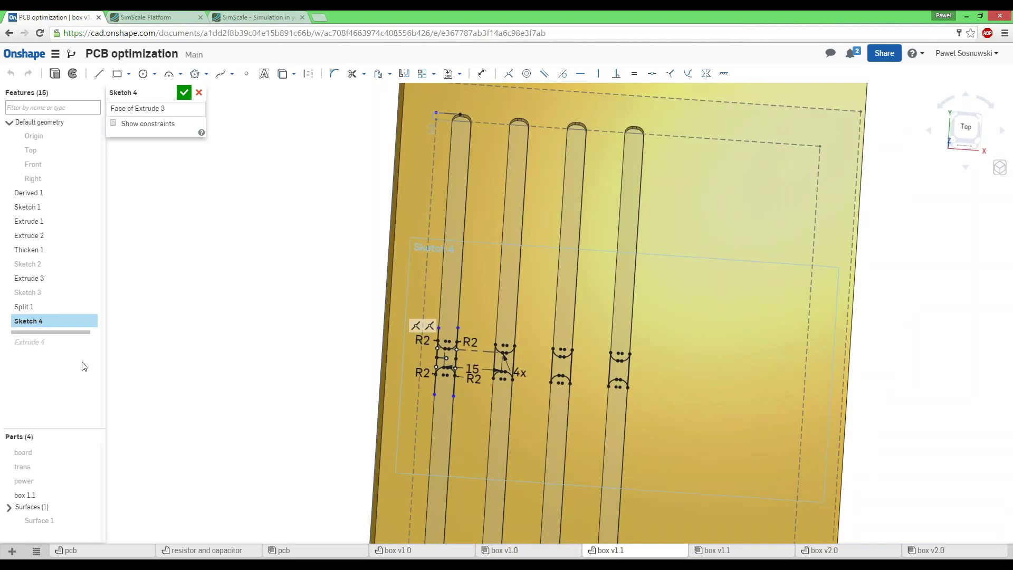
pyautogui.click(198, 93)
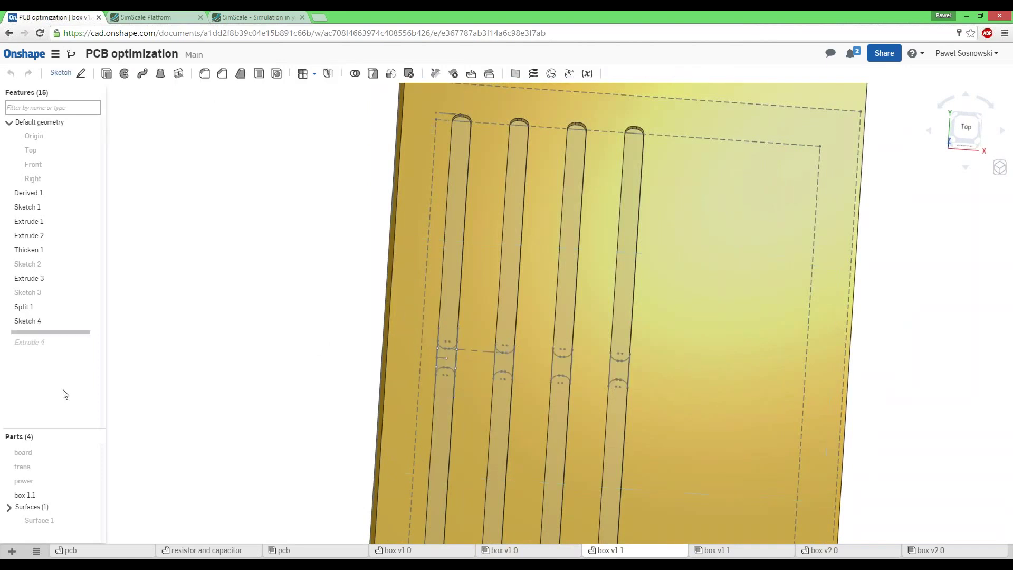
# Step: Roll the box v1.1 feature history forward to include Extrude 4
pyautogui.moveTo(61, 333); pyautogui.dragTo(61, 346)
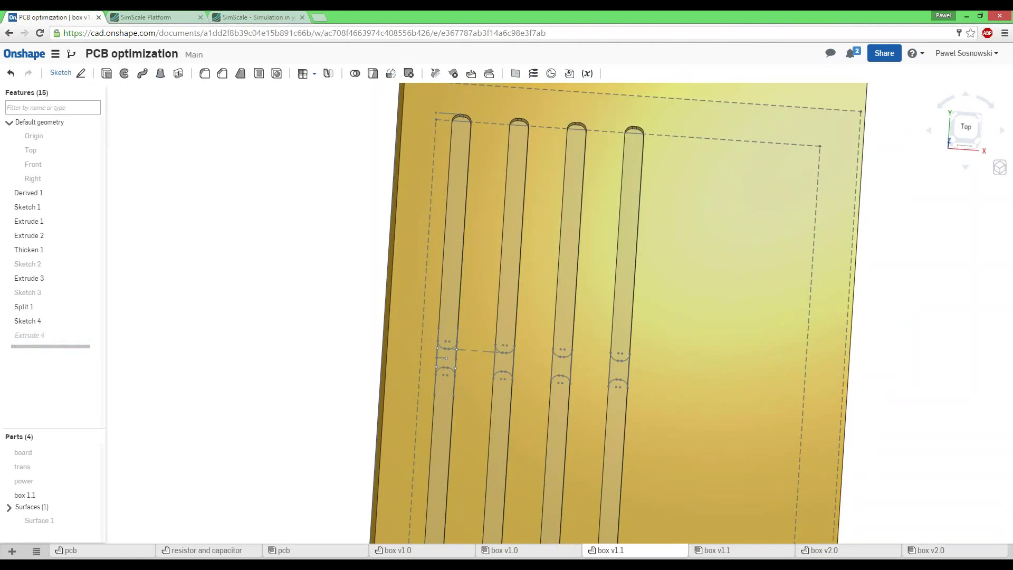
pyautogui.press('f')
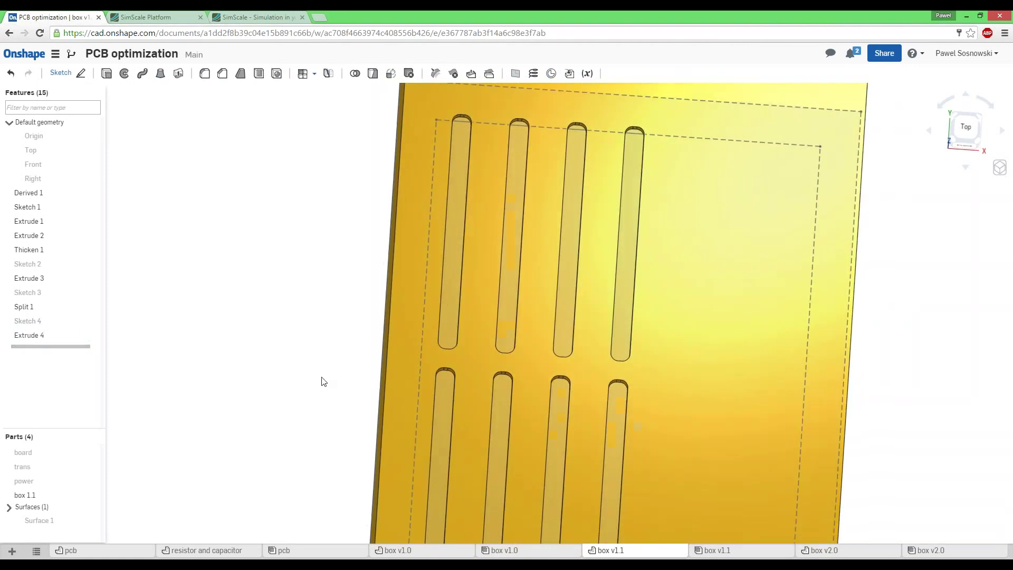
# Step: Open the box v1.1 assembly and examine the Fastened 1 mate and its offsets between the pcb and box 1.1 instances
pyautogui.click(724, 551)
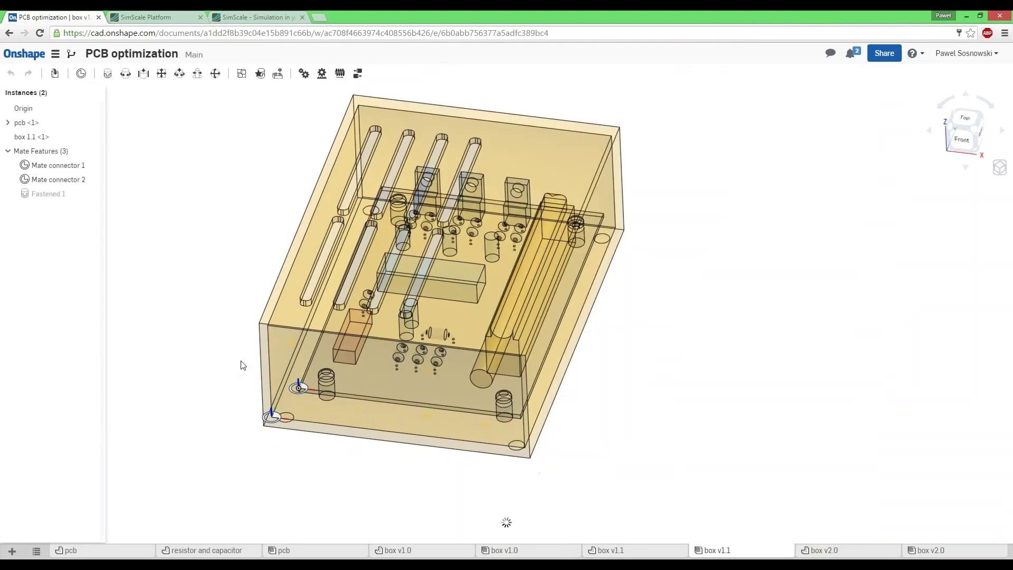
pyautogui.click(30, 125)
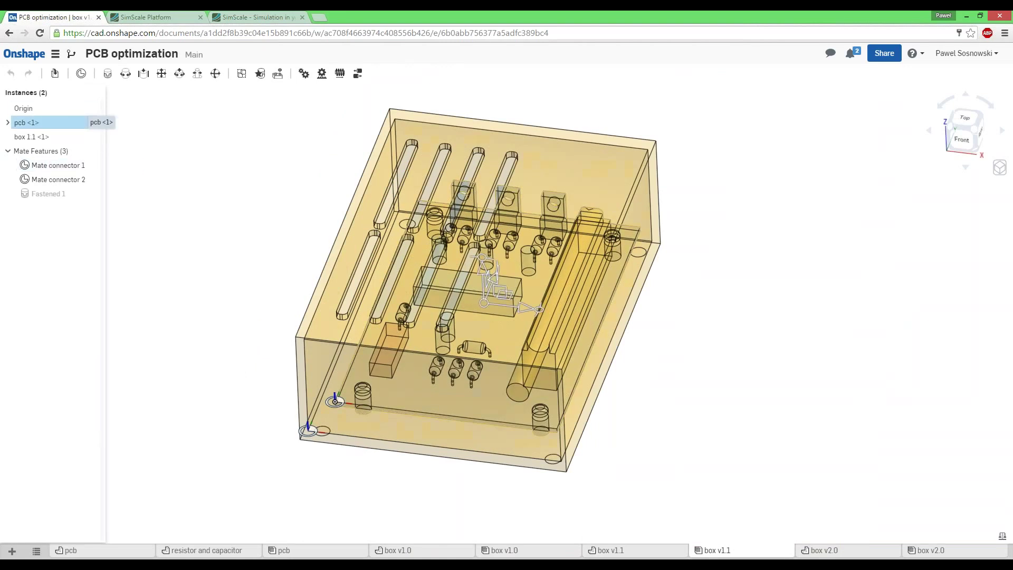
pyautogui.click(51, 139)
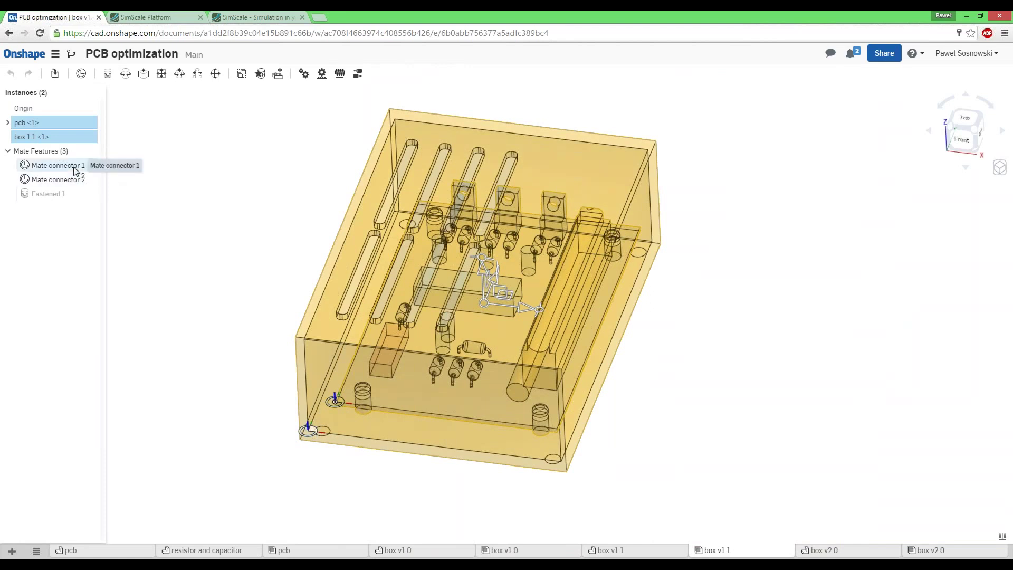
pyautogui.doubleClick(55, 194)
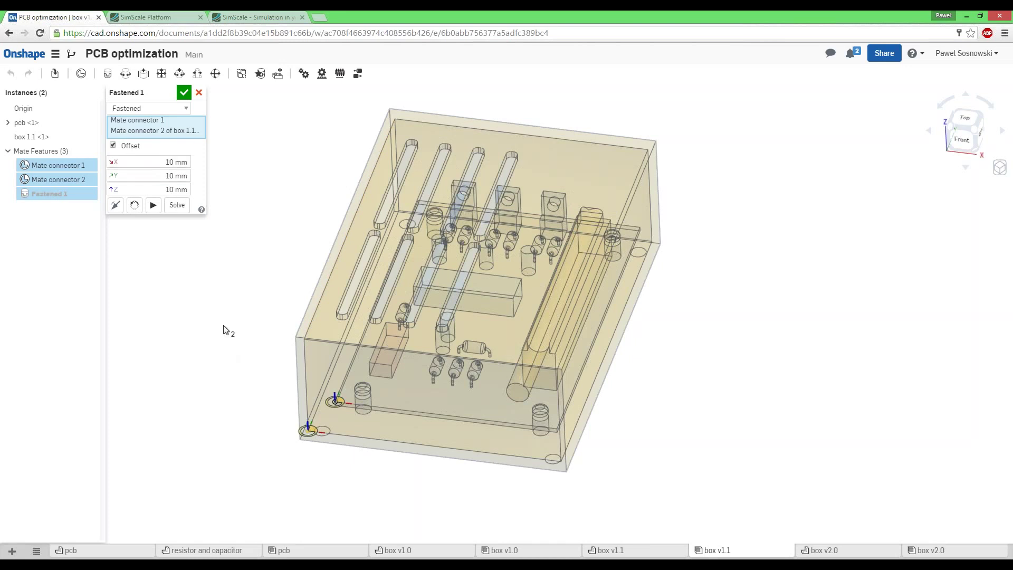
pyautogui.moveTo(332, 442); pyautogui.dragTo(334, 397, button='right')
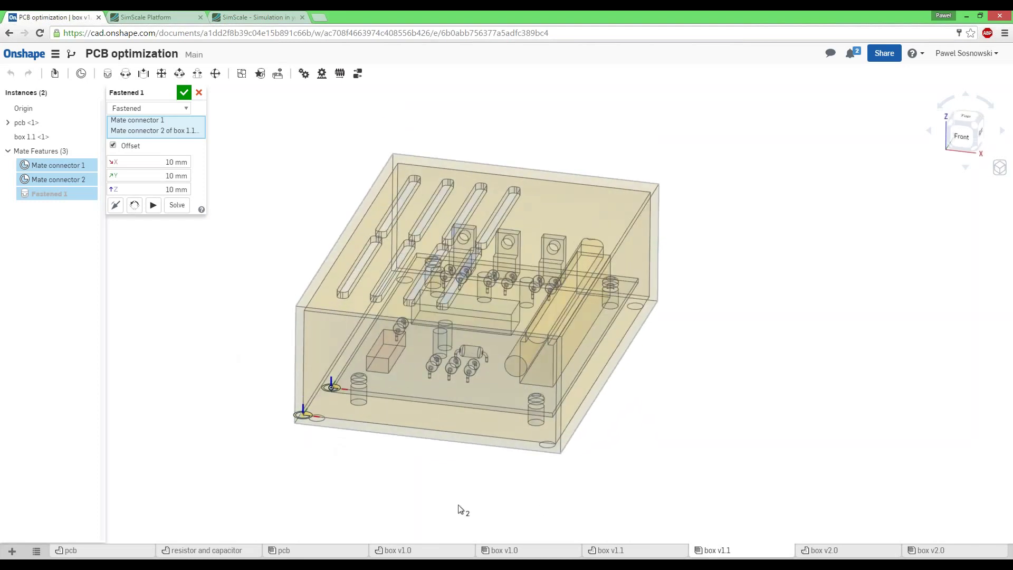
pyautogui.click(184, 92)
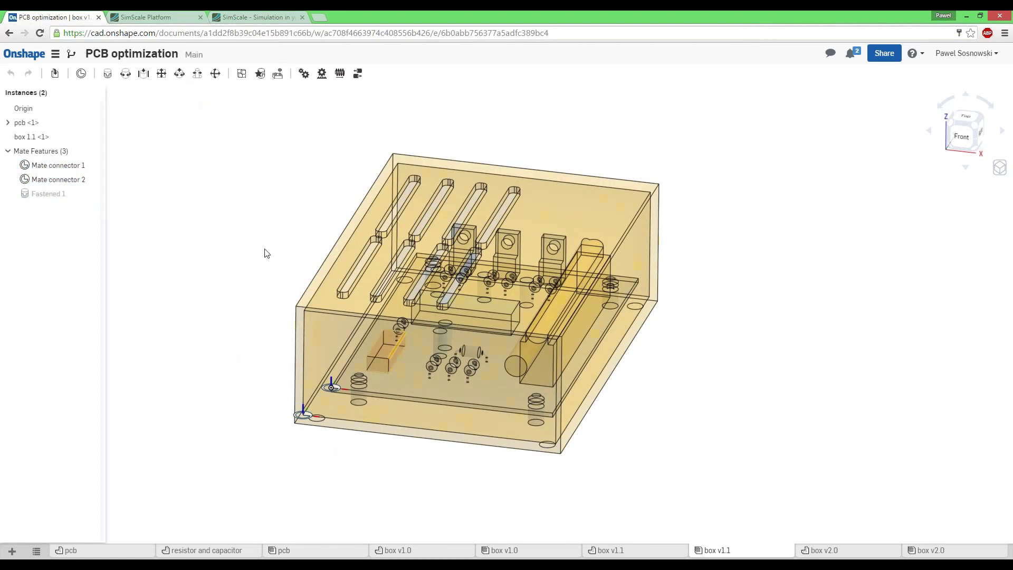
pyautogui.moveTo(265, 249); pyautogui.dragTo(263, 292, button='right')
# Step: Switch to SimScale and import the box v1.1 assembly from the Onshape document PCB optimization as a new geometry
pyautogui.click(162, 14)
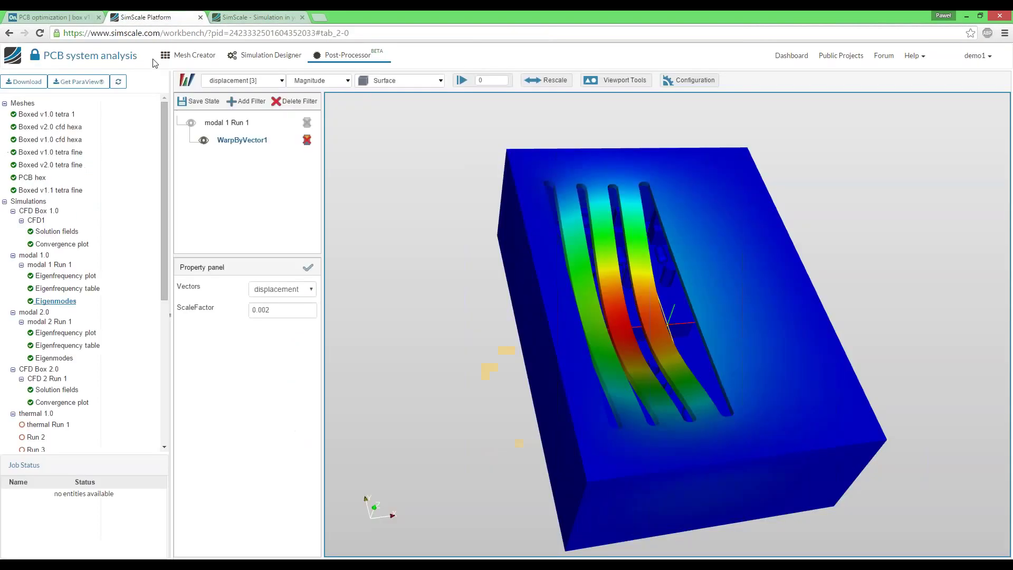
pyautogui.click(196, 57)
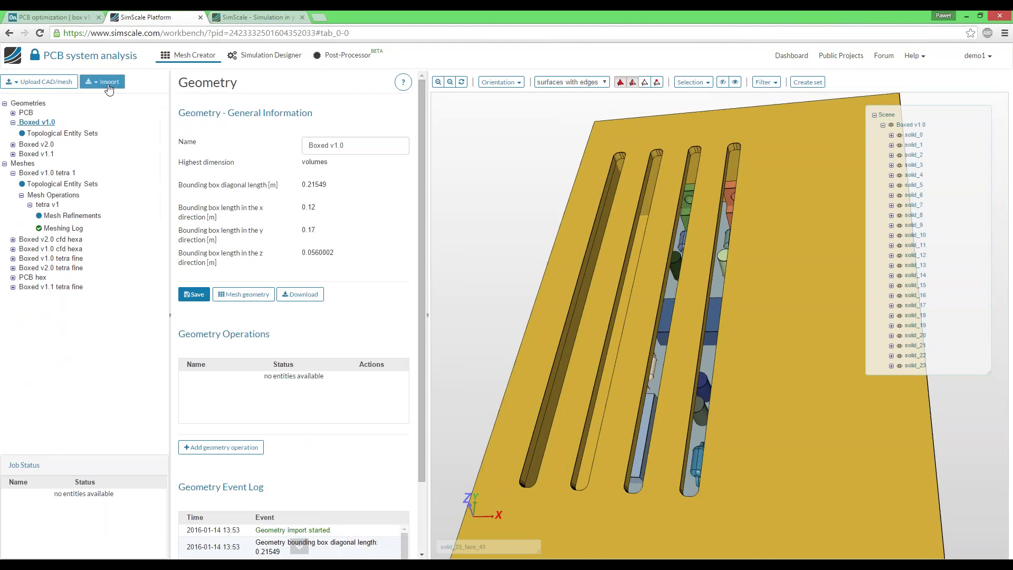
pyautogui.click(108, 85)
pyautogui.click(106, 99)
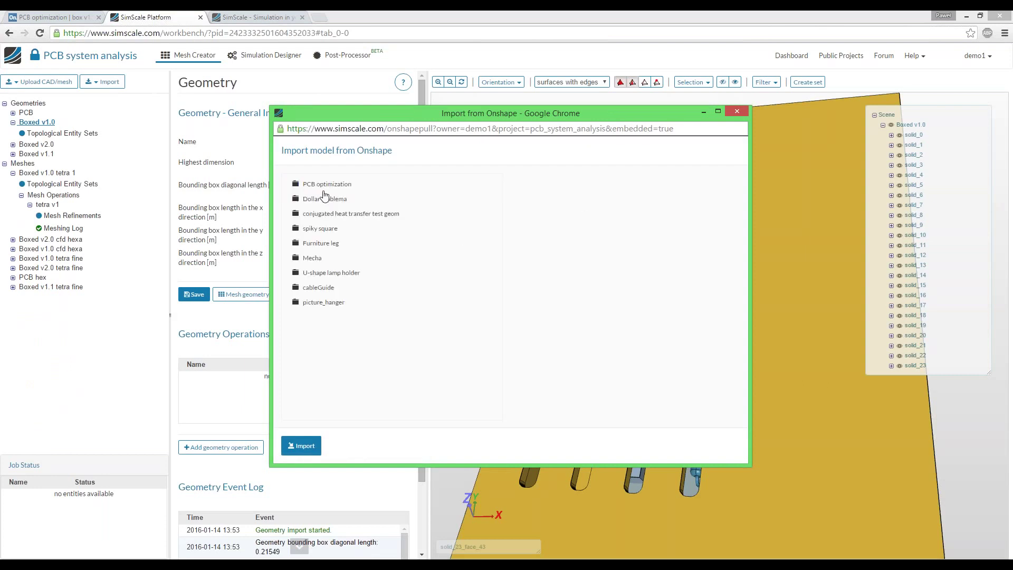
pyautogui.click(326, 184)
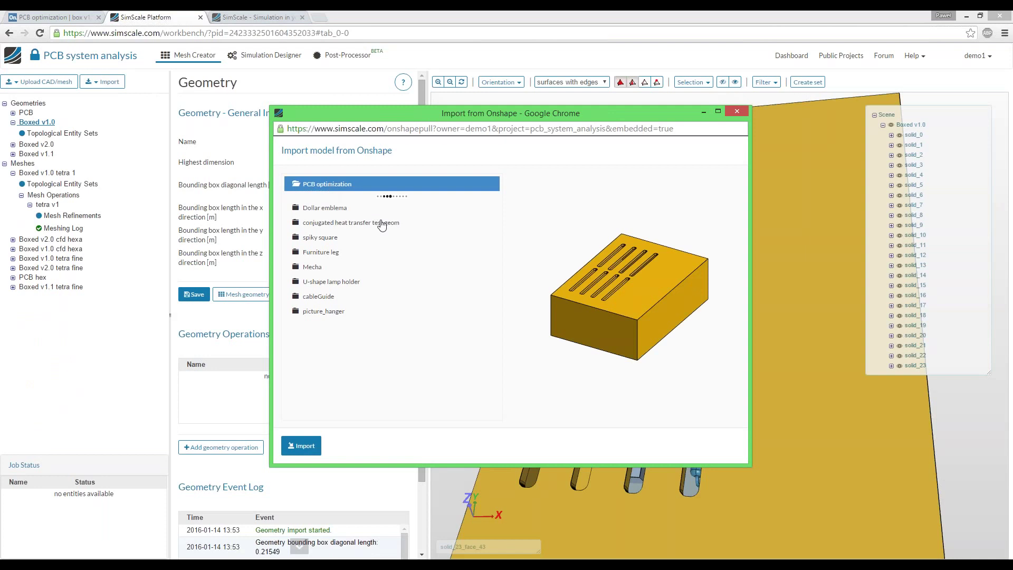
pyautogui.click(343, 288)
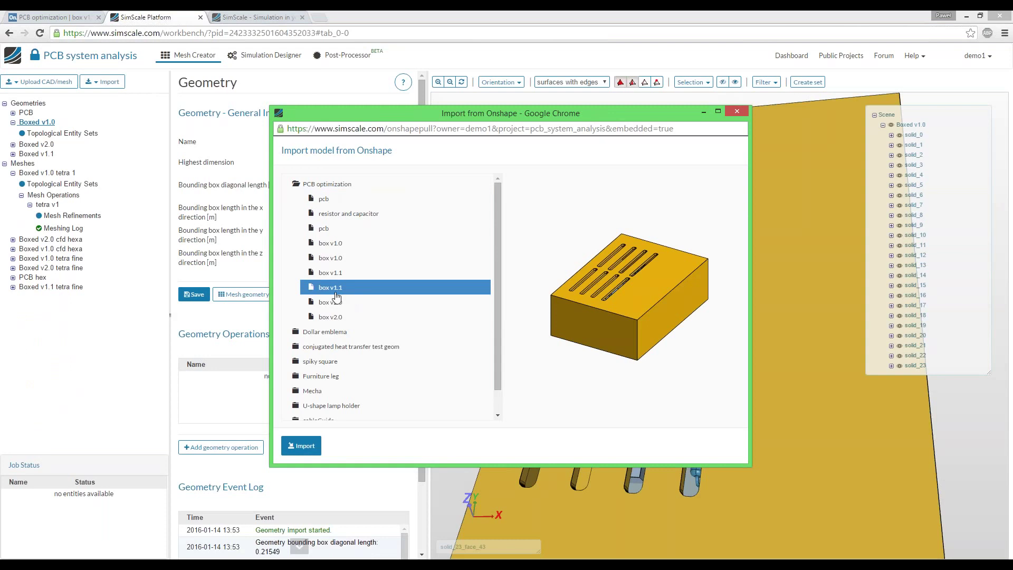
pyautogui.click(306, 447)
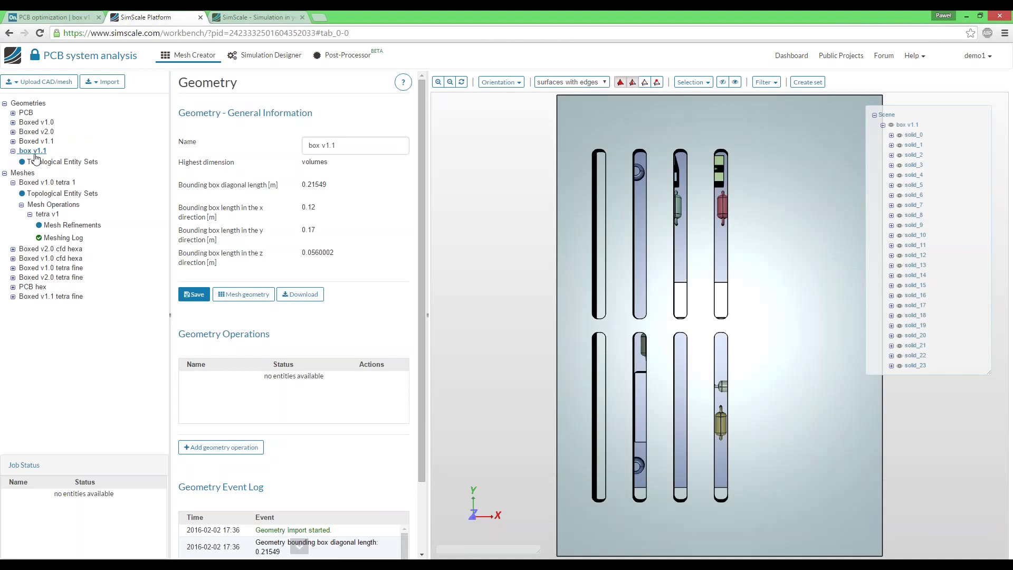
# Step: Rename the imported geometry as "box v1.1 renamed" and save it
pyautogui.click(362, 151)
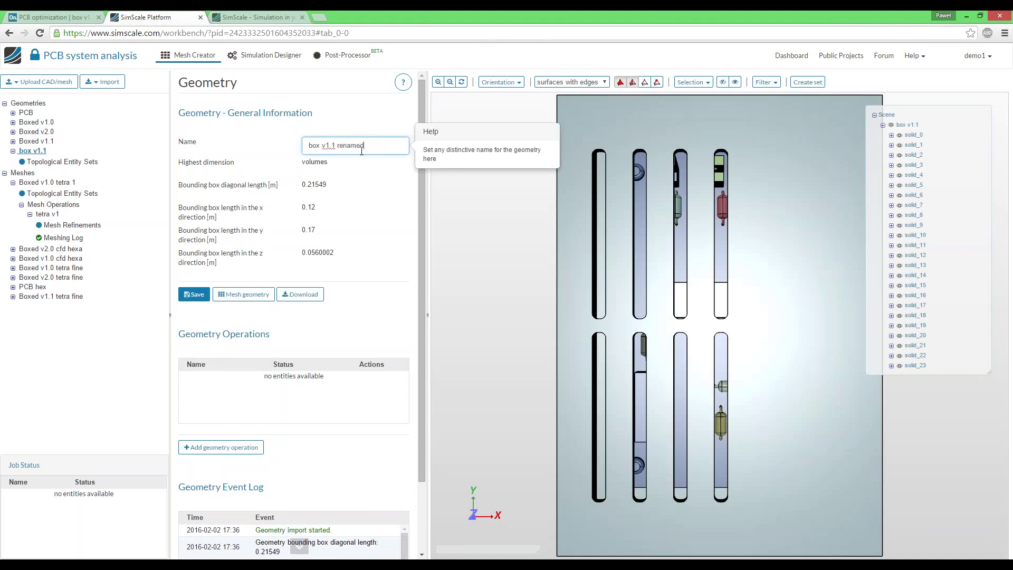
pyautogui.click(195, 294)
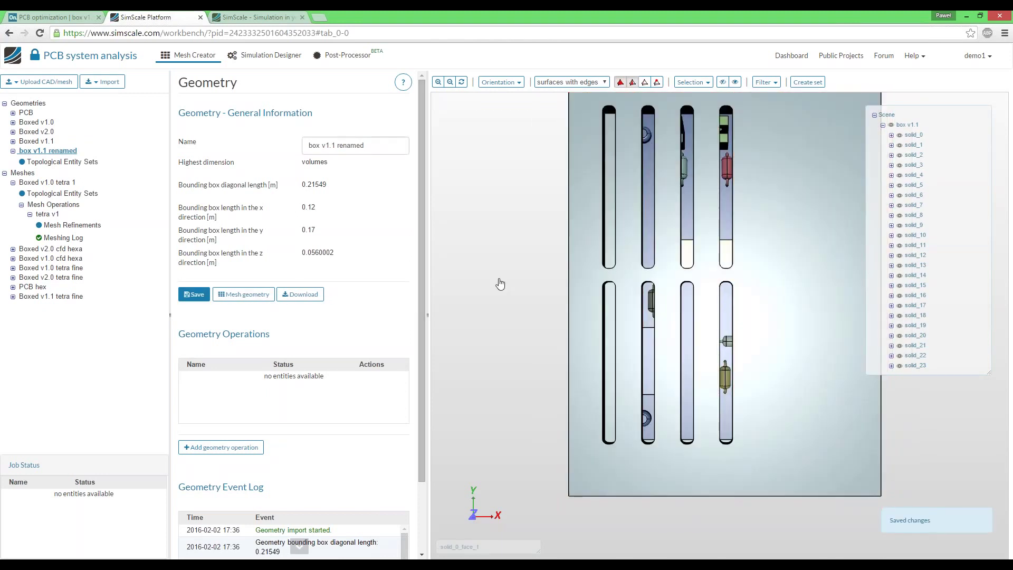
pyautogui.moveTo(500, 284); pyautogui.dragTo(497, 268)
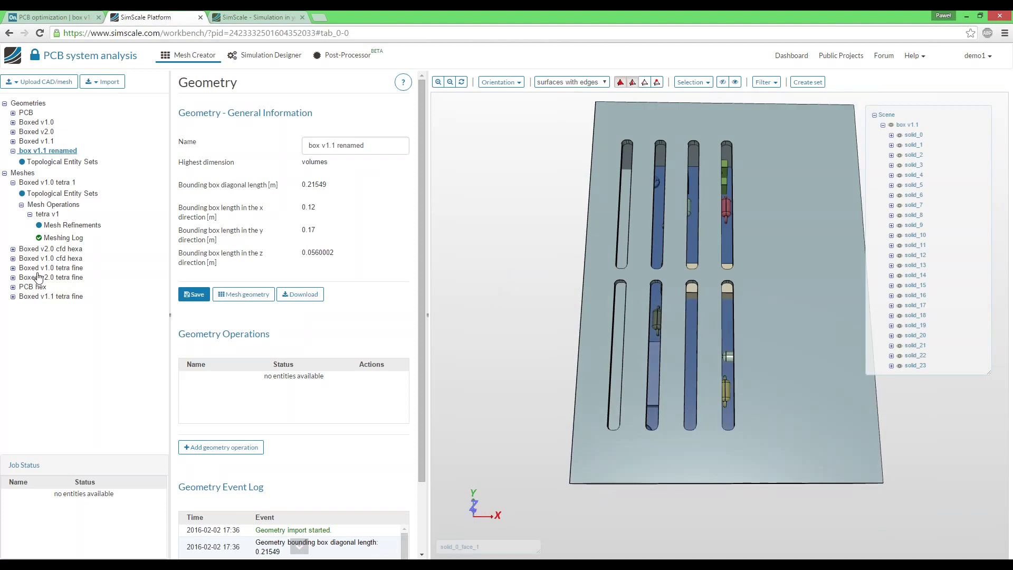
# Step: Duplicate the mesh Boxed v1.0 tetra fine and collapse the original's entry in the project tree
pyautogui.click(37, 269)
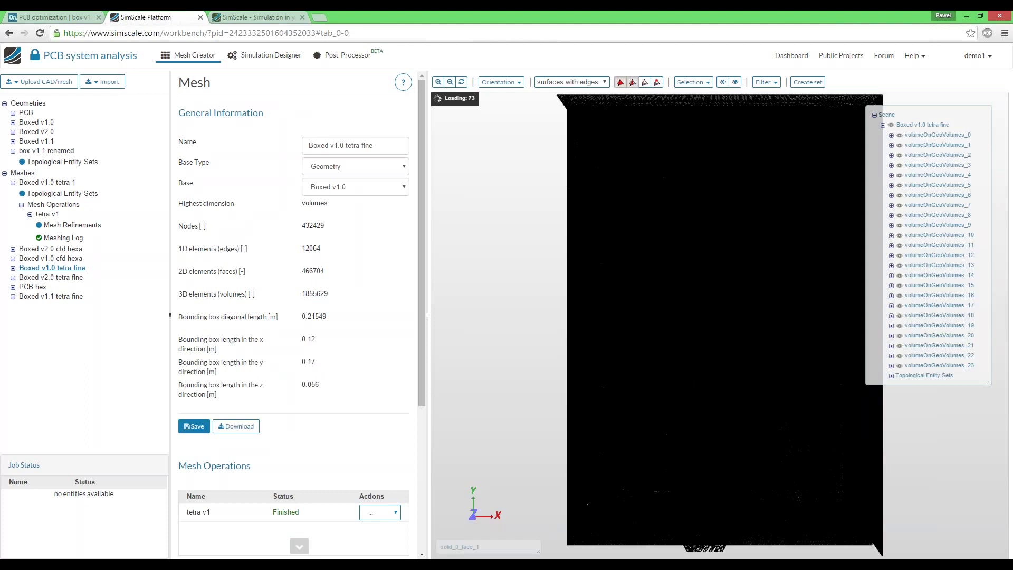
pyautogui.rightClick(39, 272)
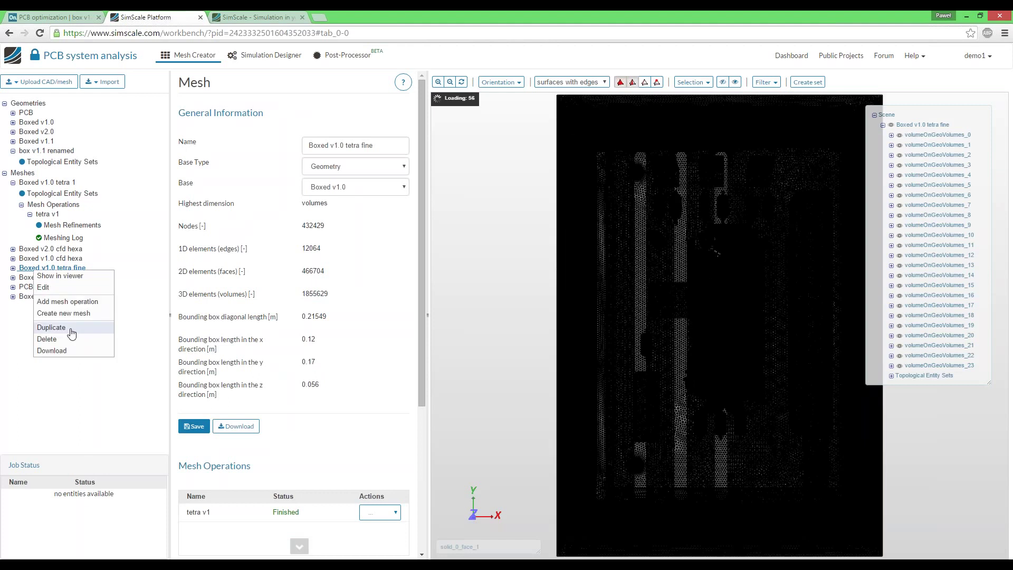
pyautogui.click(72, 332)
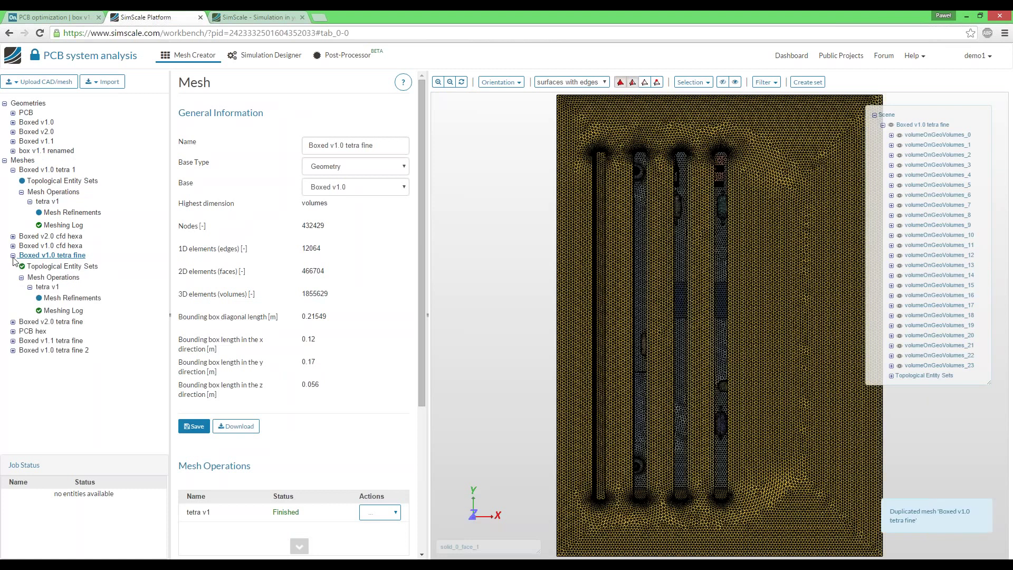
pyautogui.click(13, 255)
# Step: Rename the duplicated mesh as "Boxed v1.1 tetra fine new test" and save it
pyautogui.click(55, 294)
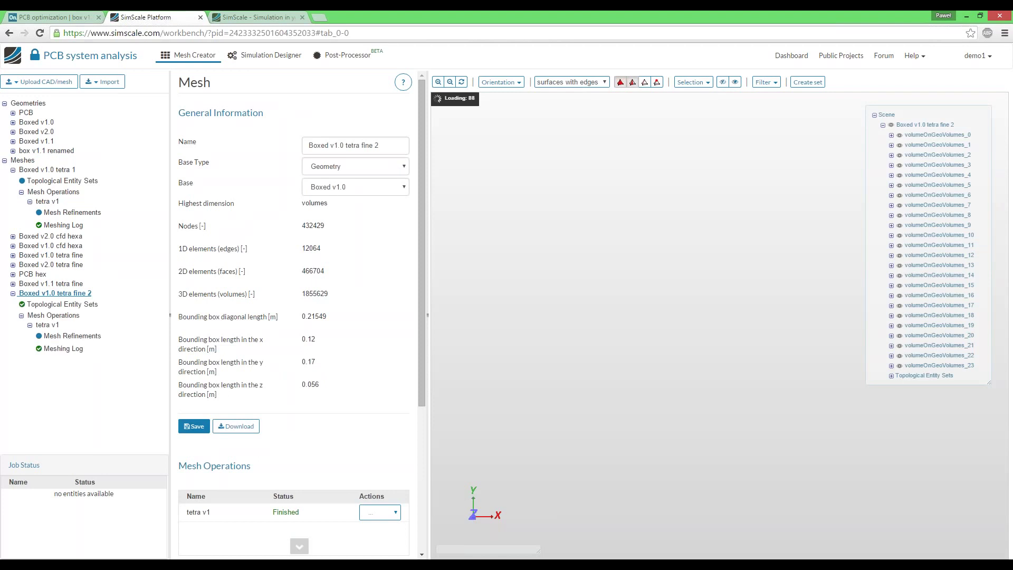
pyautogui.click(370, 145)
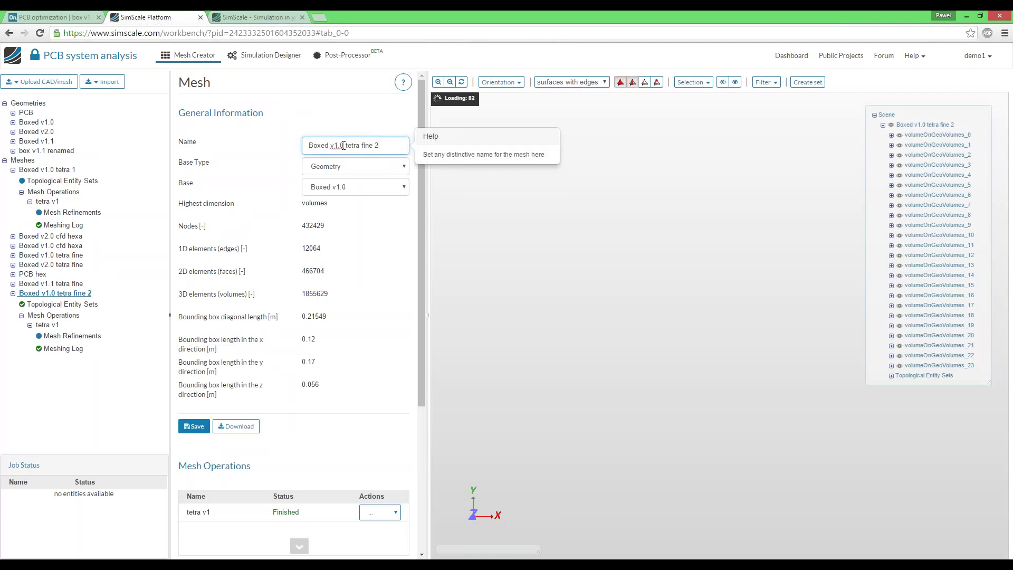
pyautogui.moveTo(342, 145); pyautogui.dragTo(382, 144)
pyautogui.write('1')
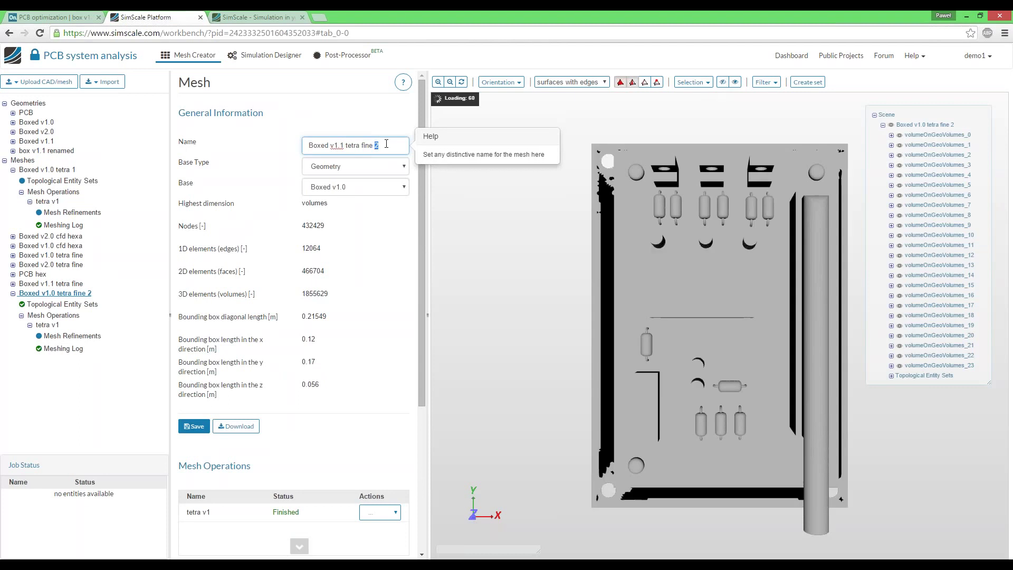
pyautogui.write('new tes')
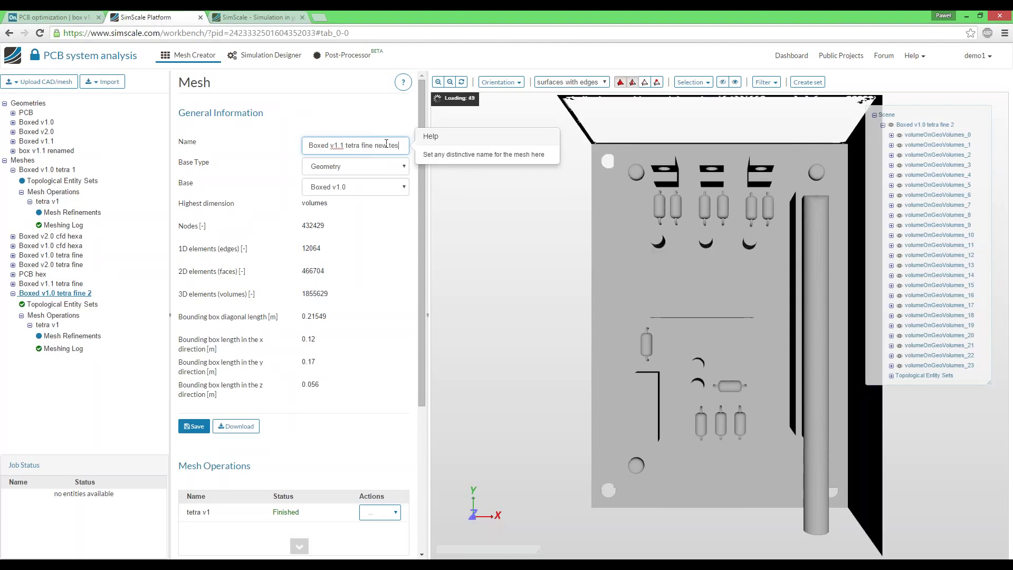
pyautogui.write('t')
pyautogui.press('Return')
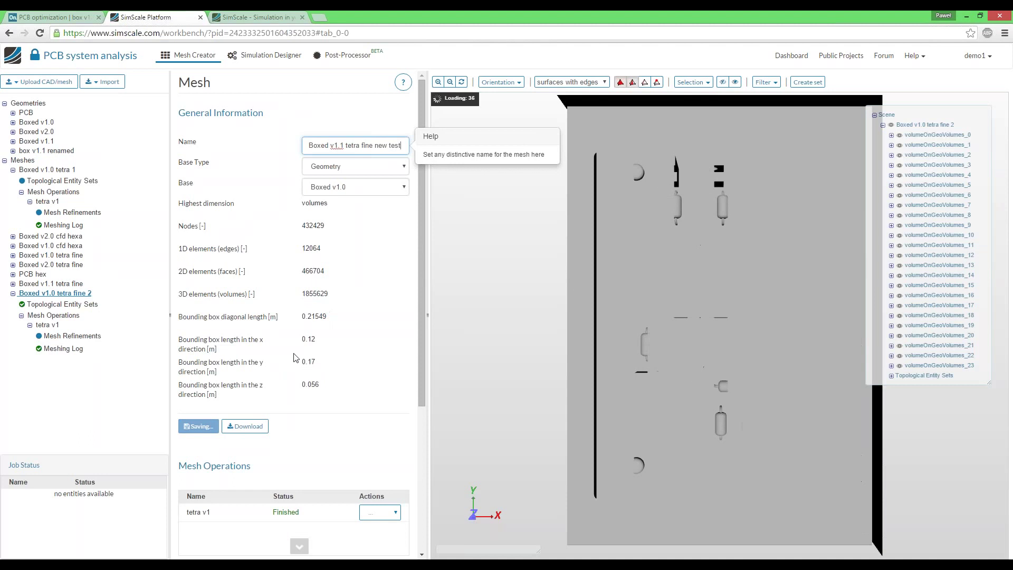
# Step: Switch the duplicated mesh's base geometry to box v1.1 renamed, accepting the reset of its results and assignments
pyautogui.click(359, 187)
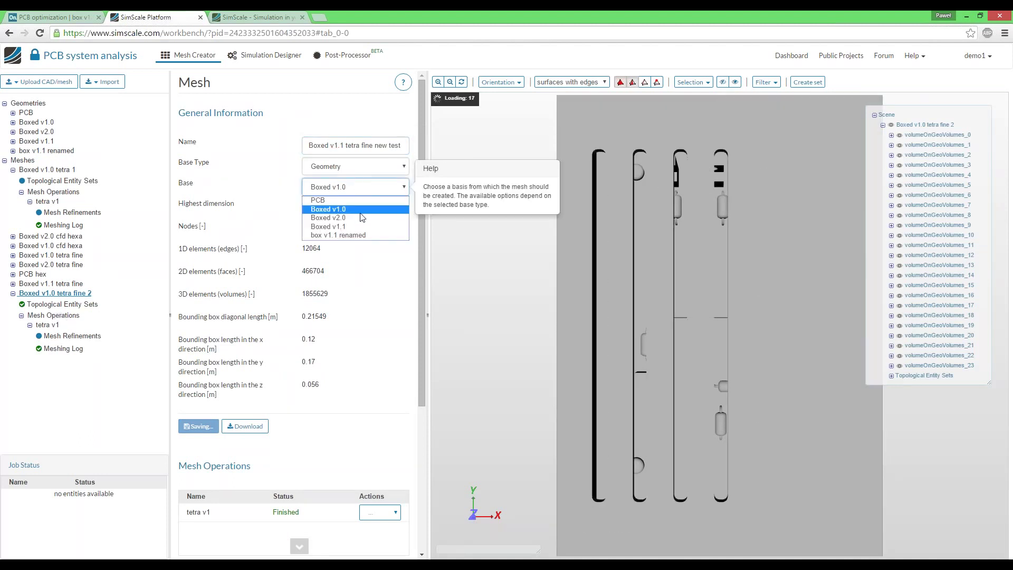
pyautogui.click(360, 236)
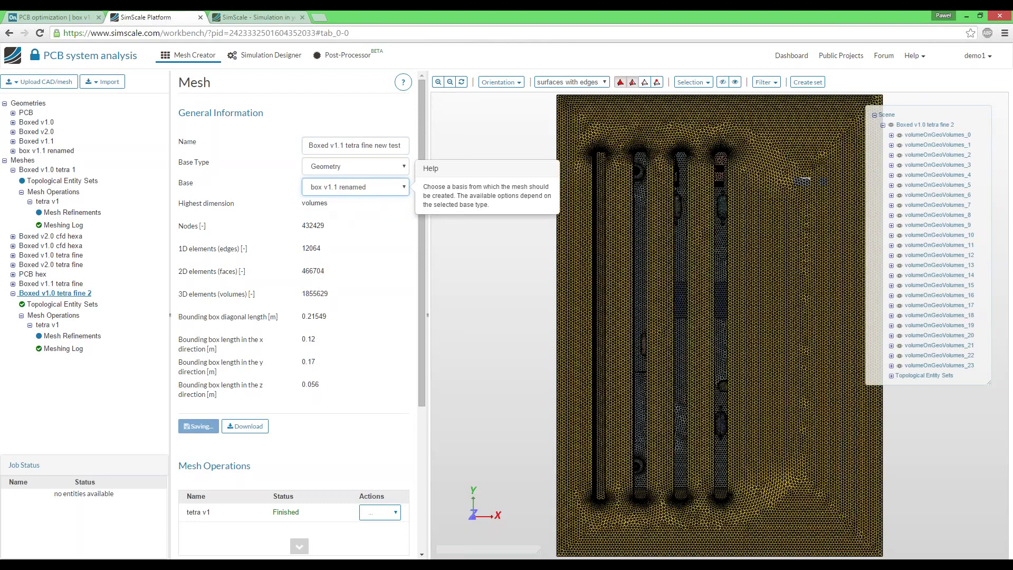
pyautogui.click(357, 182)
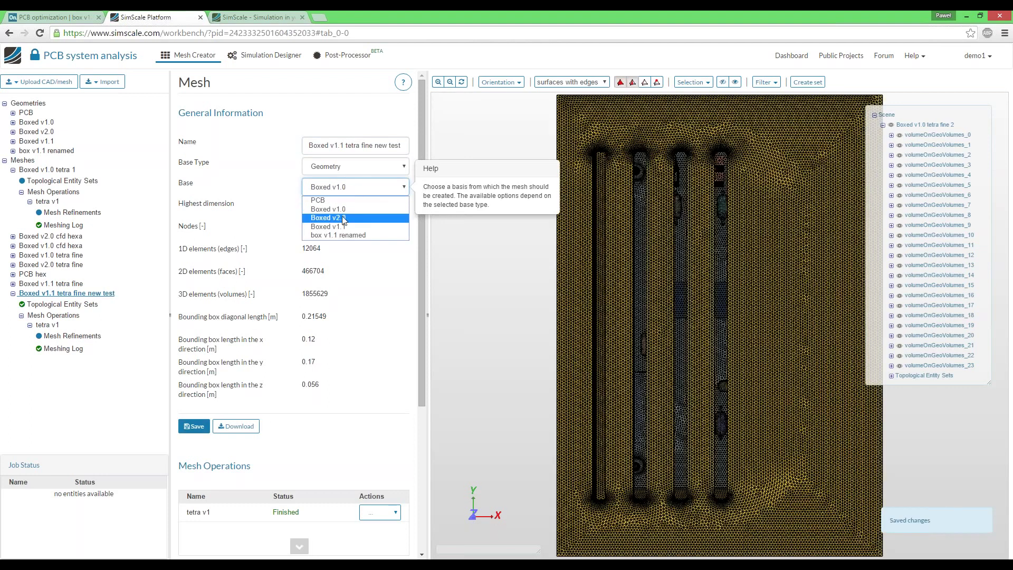
pyautogui.click(354, 244)
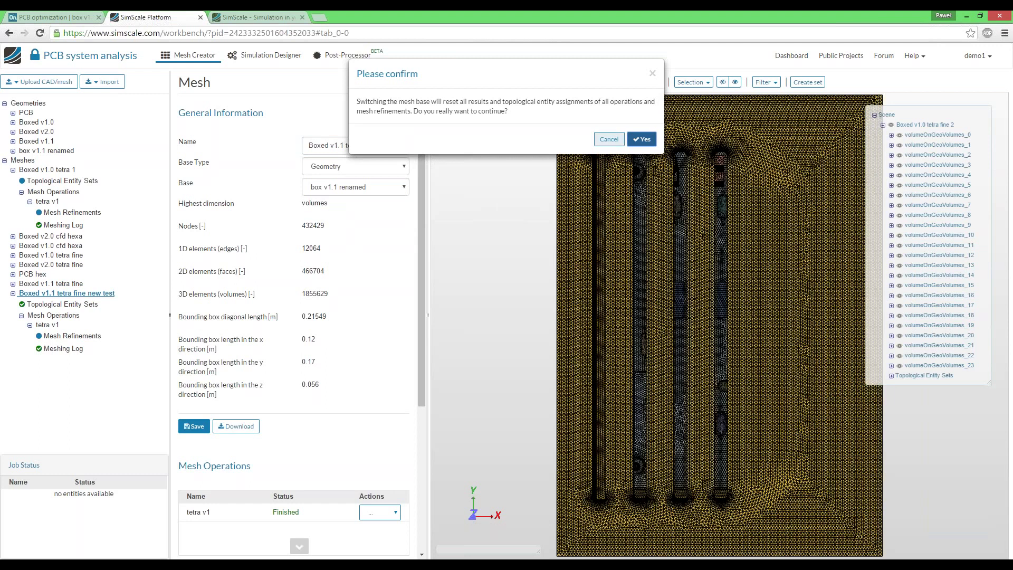
pyautogui.click(641, 138)
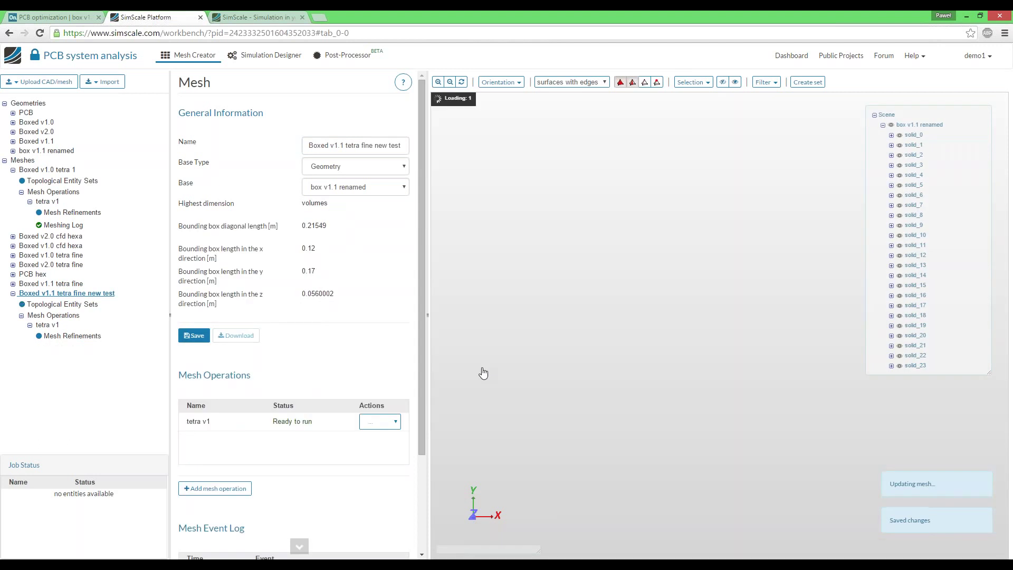
# Step: Open the new test mesh's tetra v1 operation and start the meshing job
pyautogui.click(53, 336)
pyautogui.click(48, 325)
pyautogui.click(49, 316)
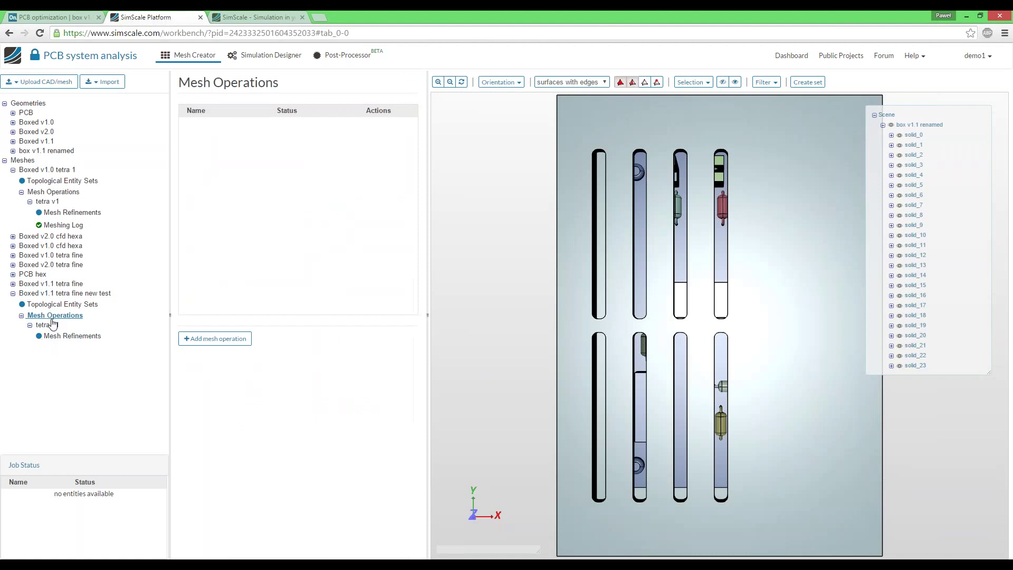
pyautogui.click(46, 325)
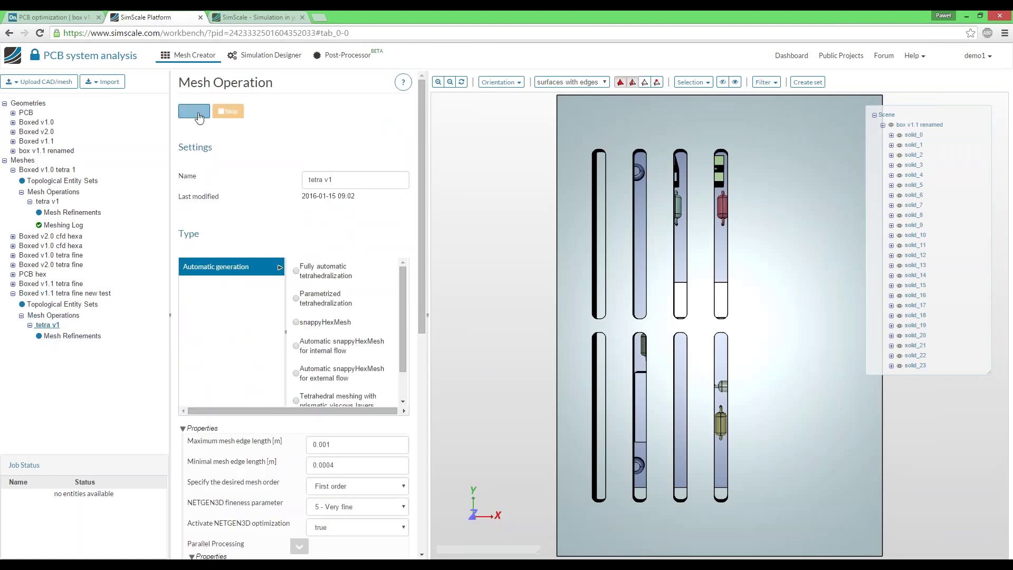
pyautogui.click(194, 112)
pyautogui.click(640, 132)
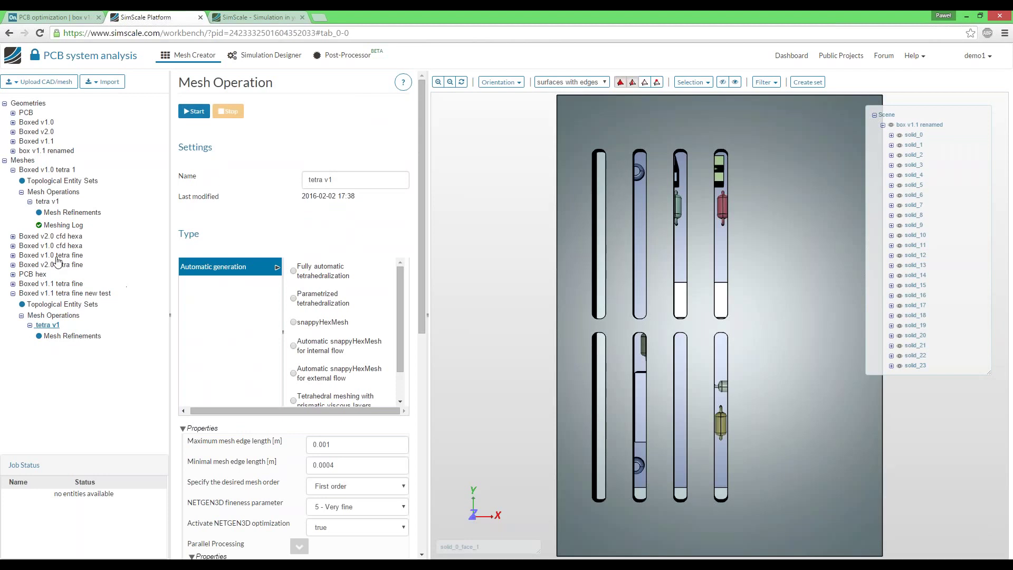
# Step: Display the existing Boxed v1.1 tetra fine mesh and inspect the enclosure in 3D
pyautogui.click(53, 285)
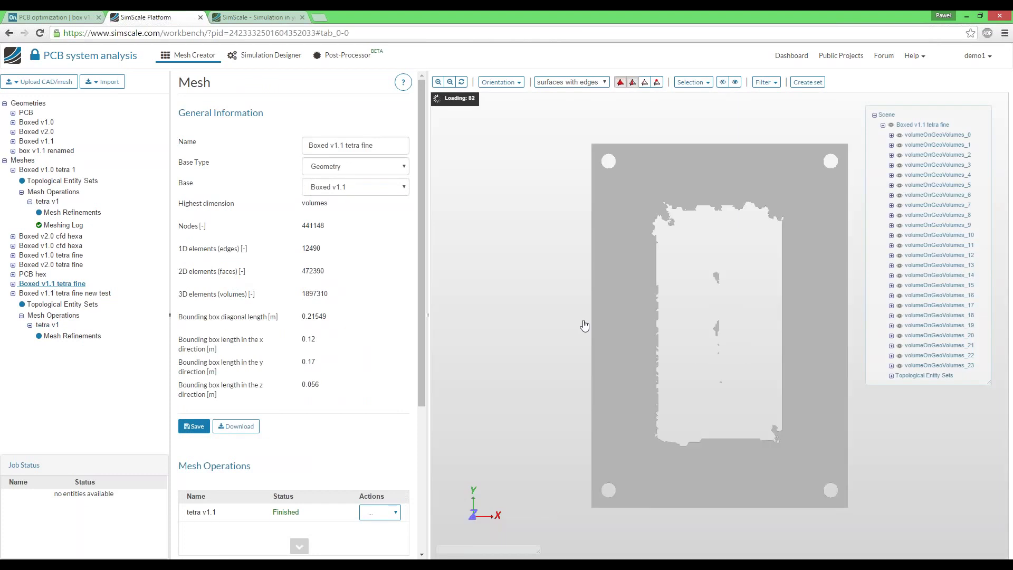
pyautogui.moveTo(570, 330); pyautogui.dragTo(561, 262)
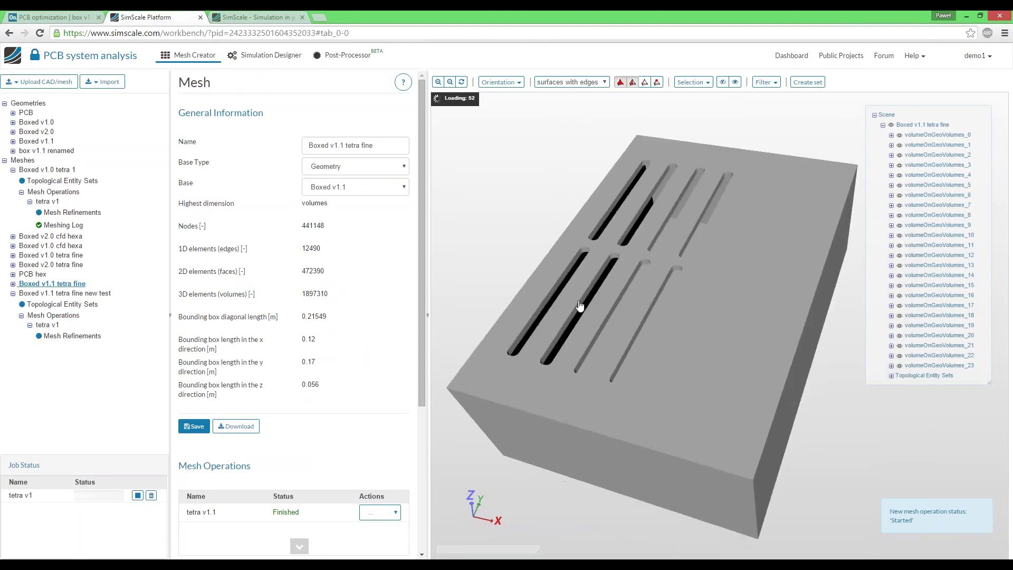
# Step: Check the running tetra v1 operation, and display the Boxed v1.0 tetra fine and Boxed v1.1 tetra fine meshes for comparison
pyautogui.scroll(2, 581, 304)
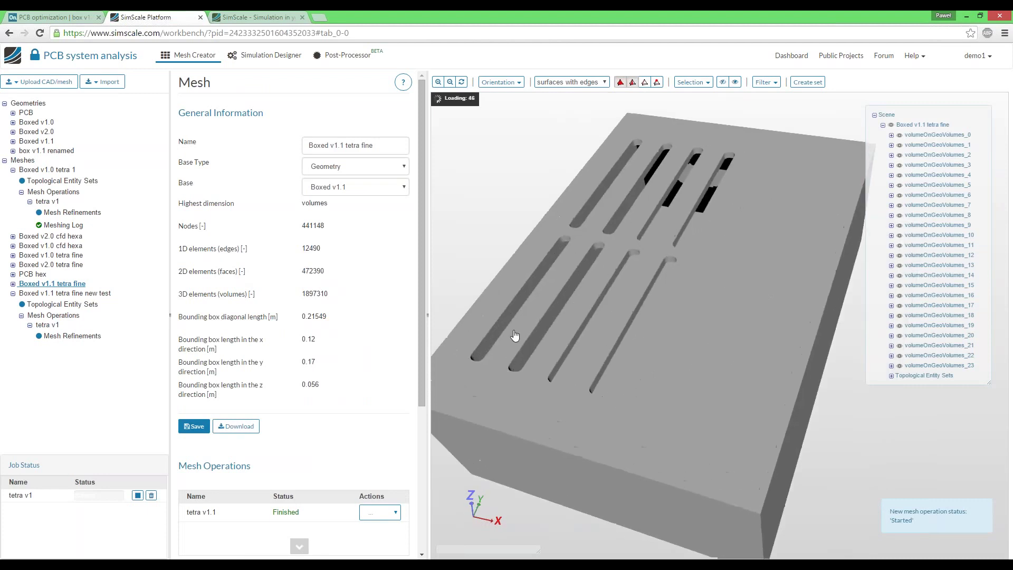
pyautogui.moveTo(8, 496); pyautogui.dragTo(35, 501)
pyautogui.click(21, 496)
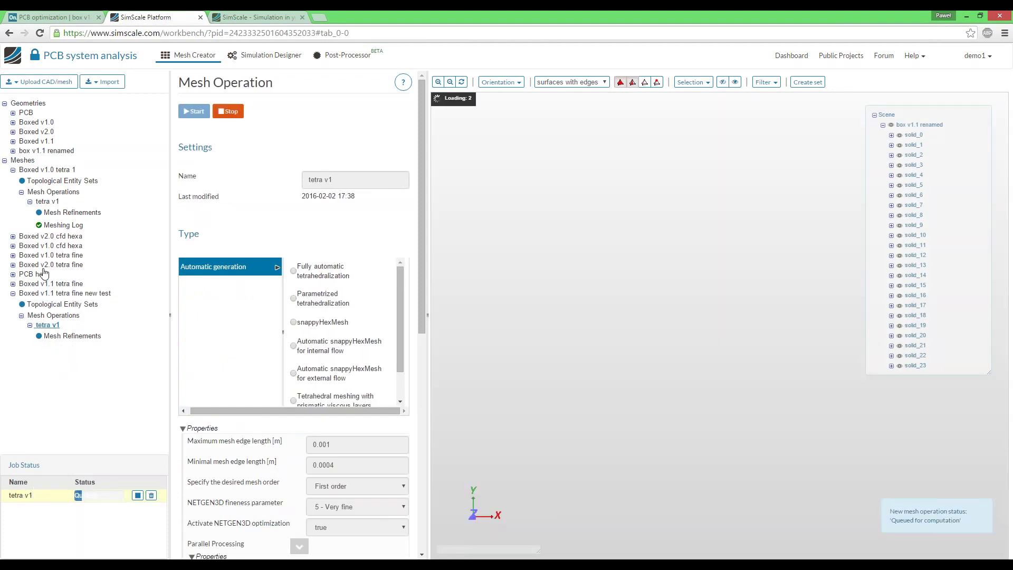
pyautogui.click(57, 257)
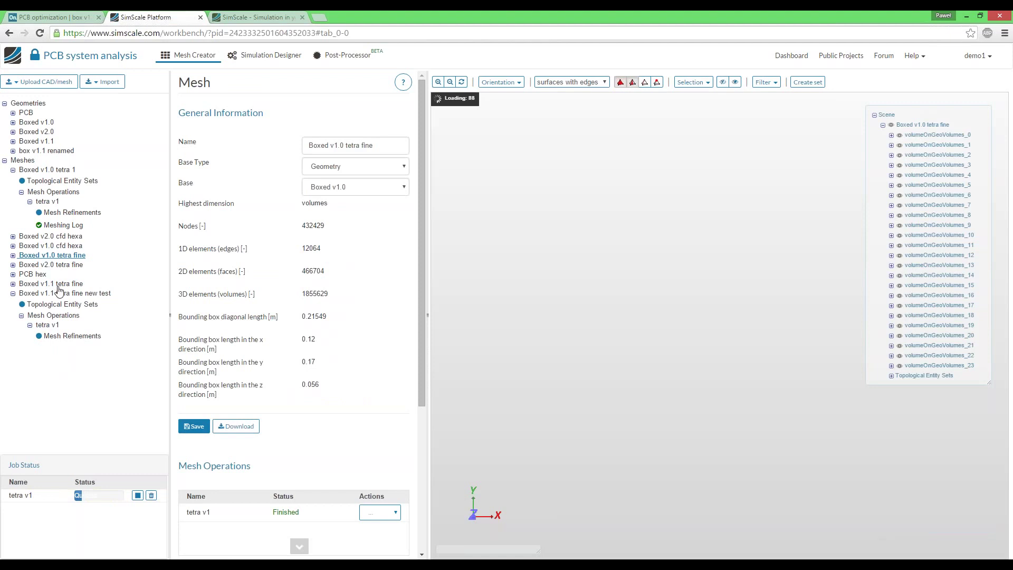
pyautogui.click(63, 285)
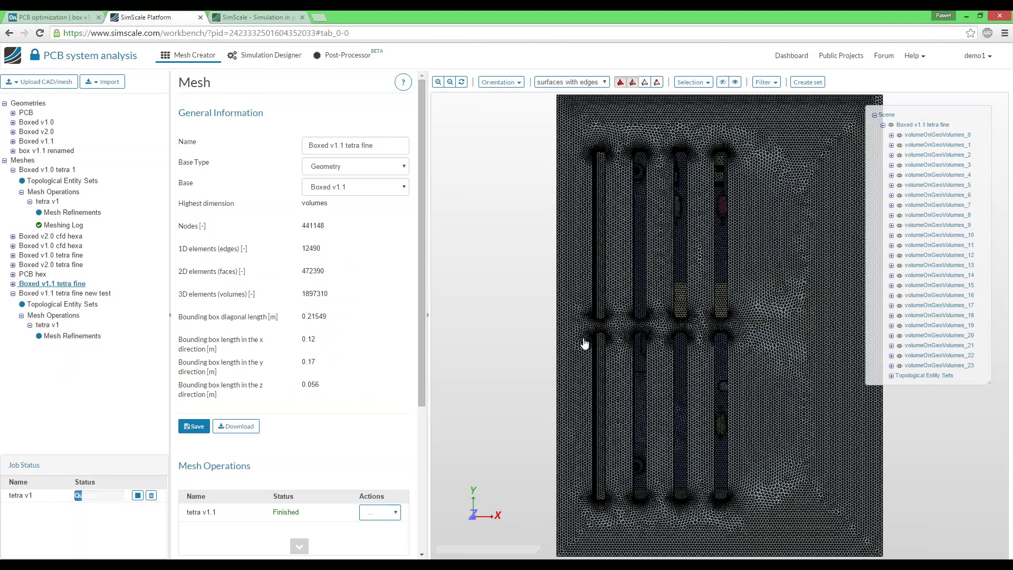
pyautogui.scroll(2, 599, 355)
pyautogui.moveTo(600, 361); pyautogui.dragTo(571, 334)
# Step: Duplicate the modal 1.0 simulation in the Simulation Designer
pyautogui.click(264, 56)
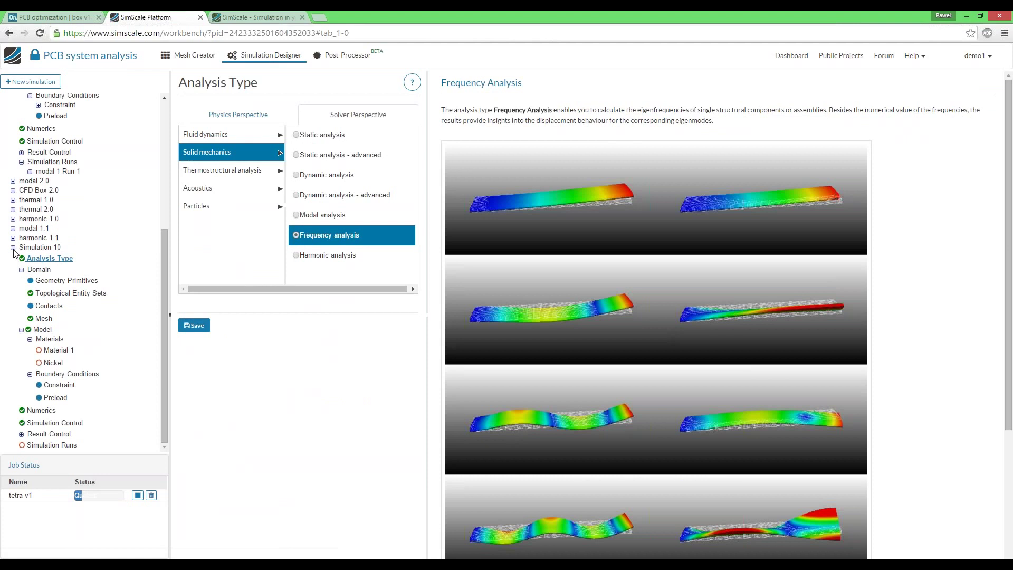
pyautogui.click(14, 248)
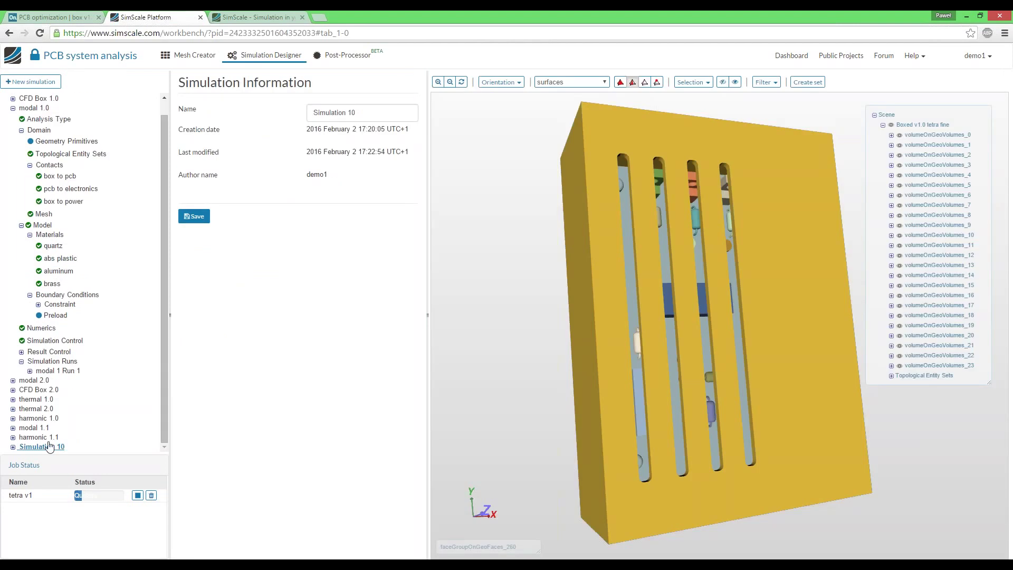
pyautogui.click(12, 108)
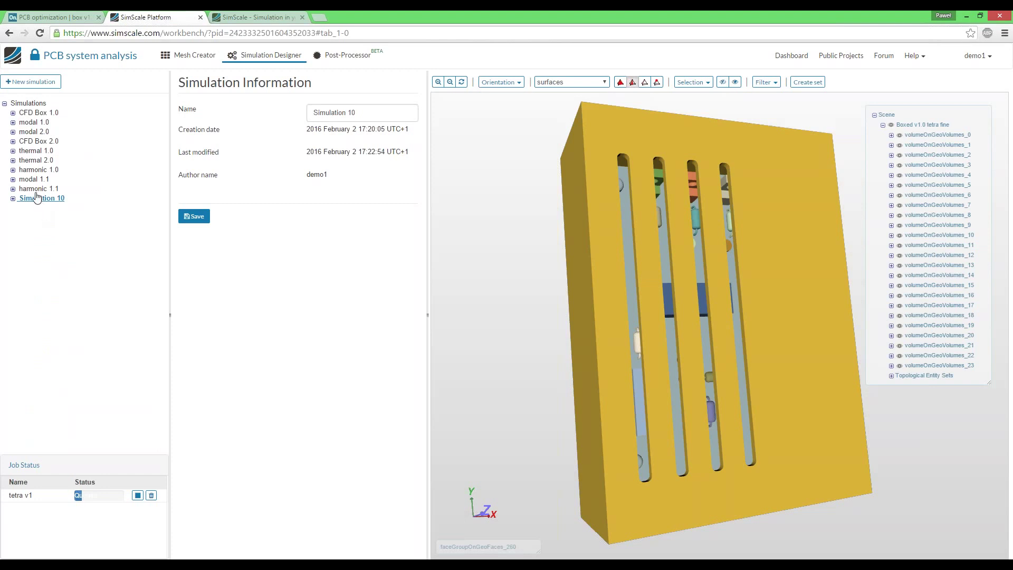
pyautogui.click(35, 132)
pyautogui.click(37, 124)
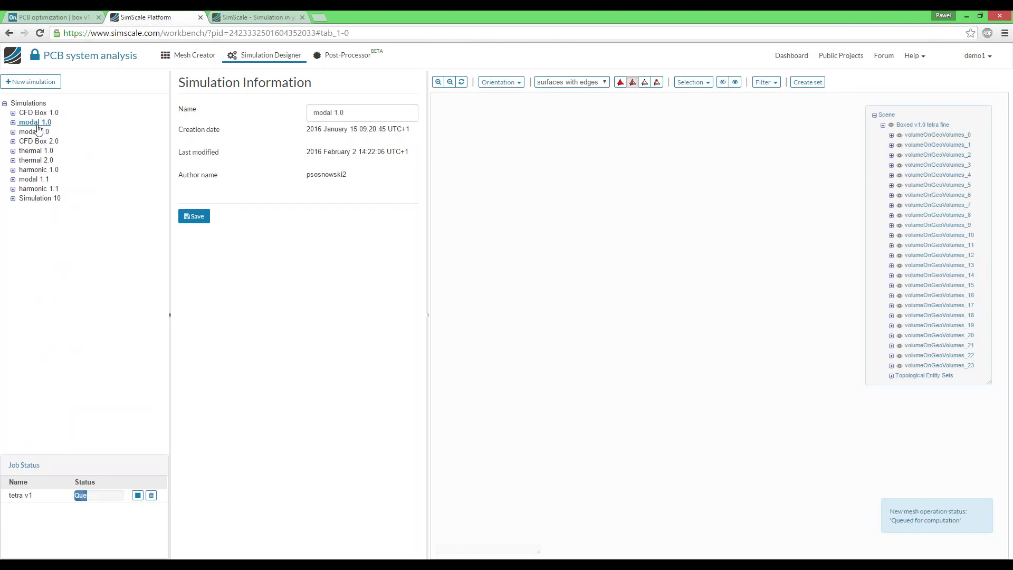
pyautogui.rightClick(37, 125)
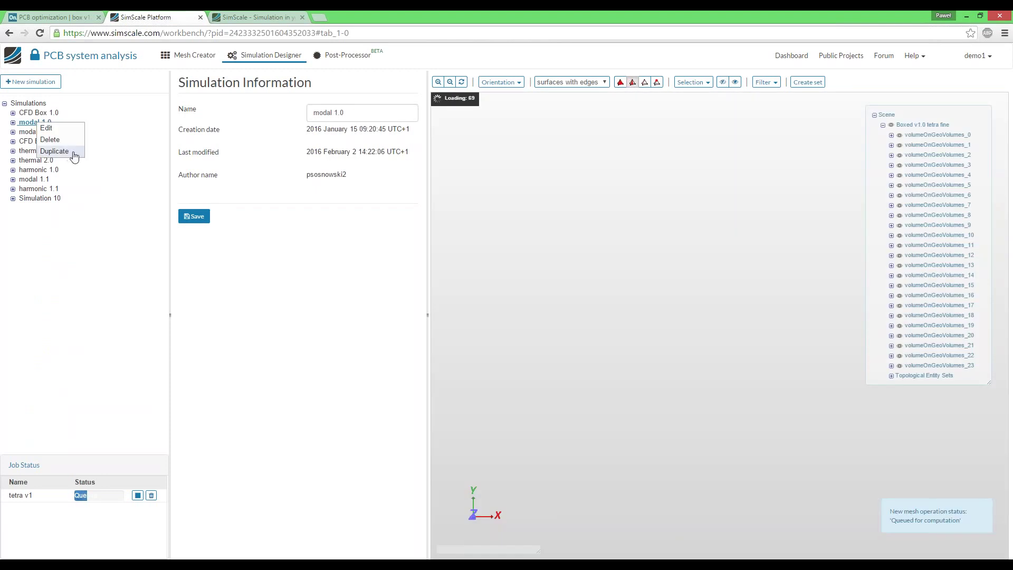
pyautogui.click(64, 153)
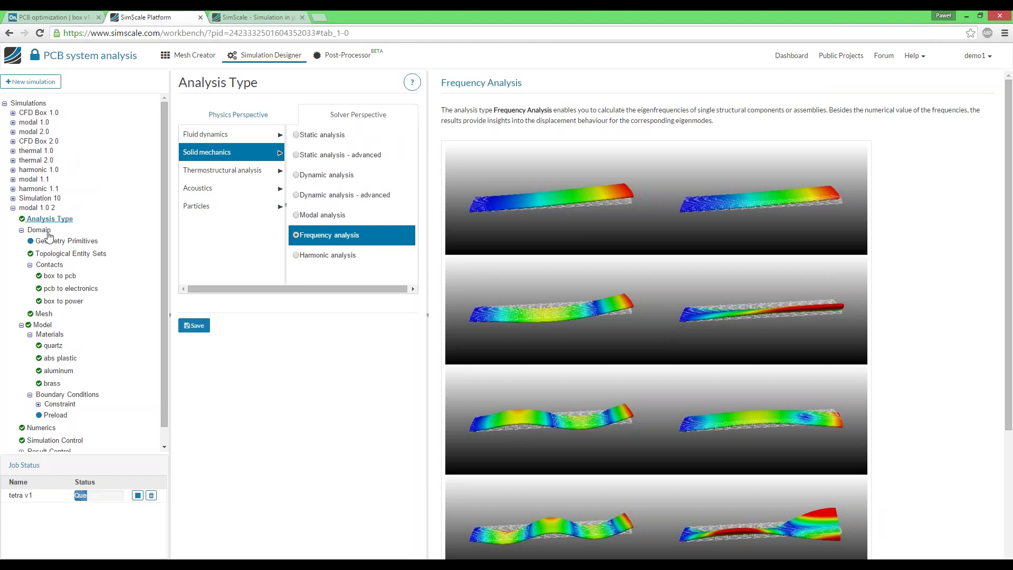
# Step: Assign the Boxed v1.1 tetra fine mesh as the duplicated simulation's domain and save it
pyautogui.click(45, 231)
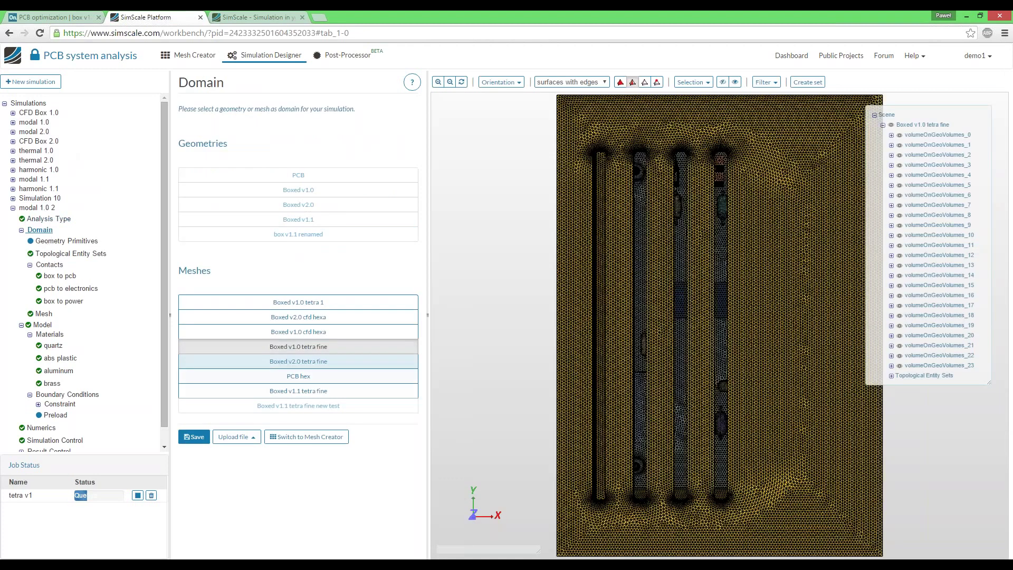
pyautogui.click(306, 391)
pyautogui.click(196, 437)
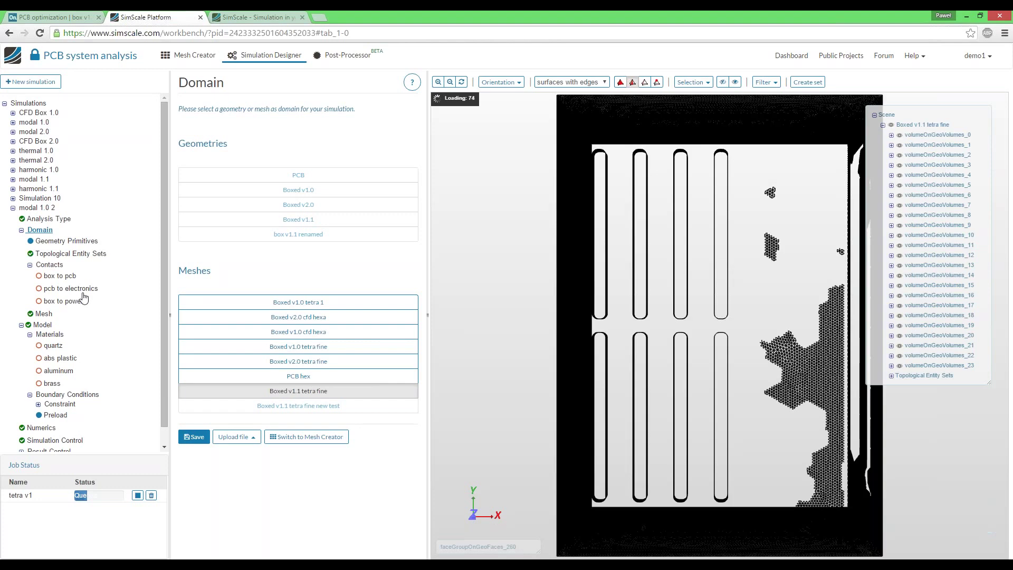
# Step: Rename the duplicated simulation as "modal 1.1 test" and save it
pyautogui.scroll(-1, 50, 277)
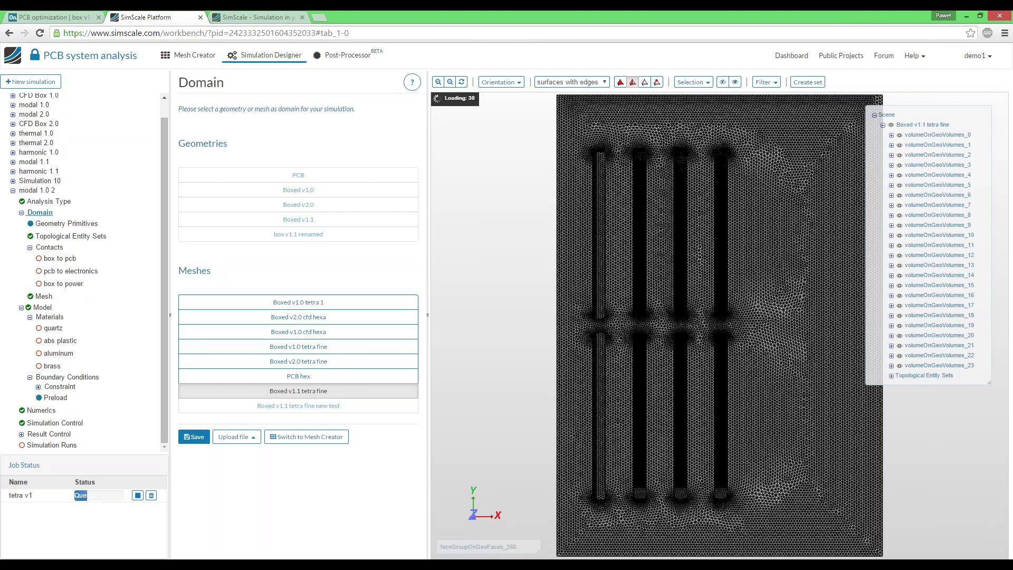
pyautogui.click(45, 190)
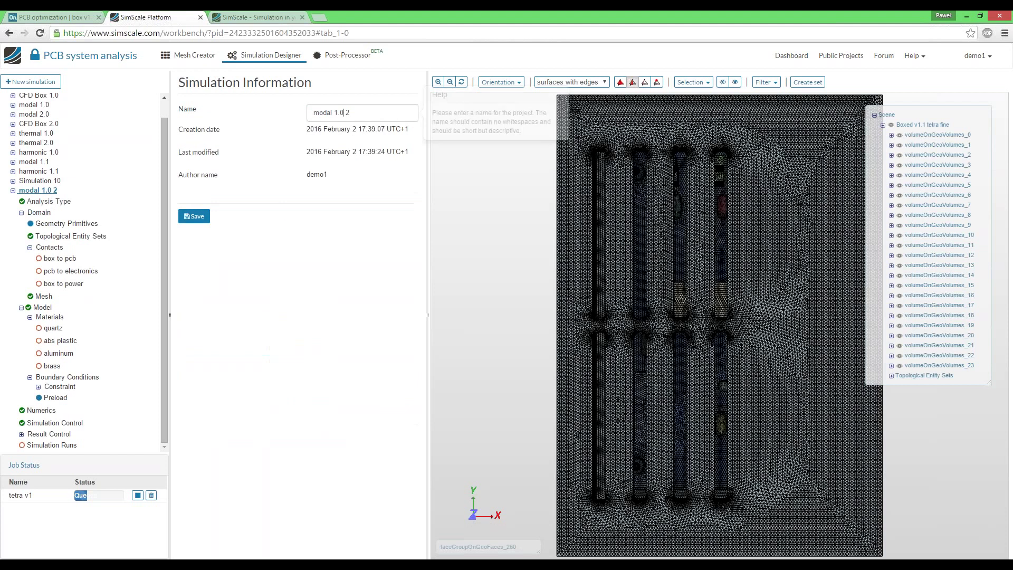
pyautogui.moveTo(344, 114); pyautogui.dragTo(368, 115)
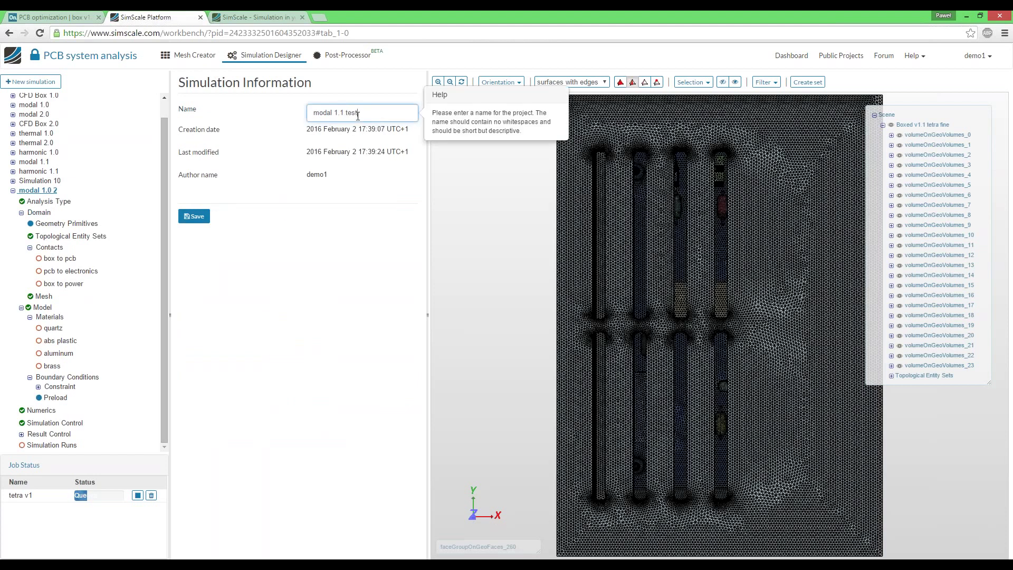
pyautogui.click(194, 216)
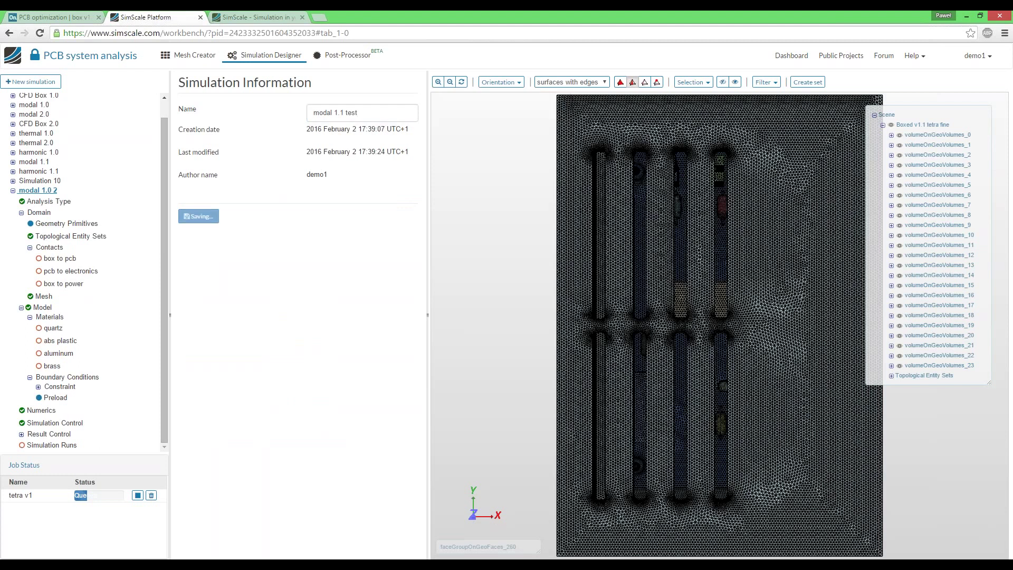
# Step: Open the box to pcb contact and display the mesh as surfaces without edges
pyautogui.click(56, 258)
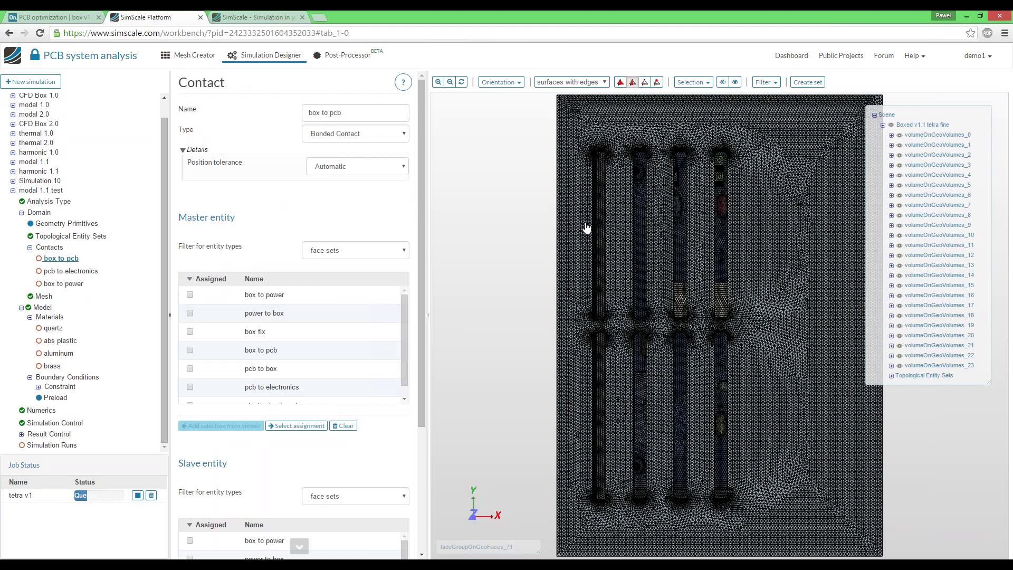
pyautogui.click(892, 136)
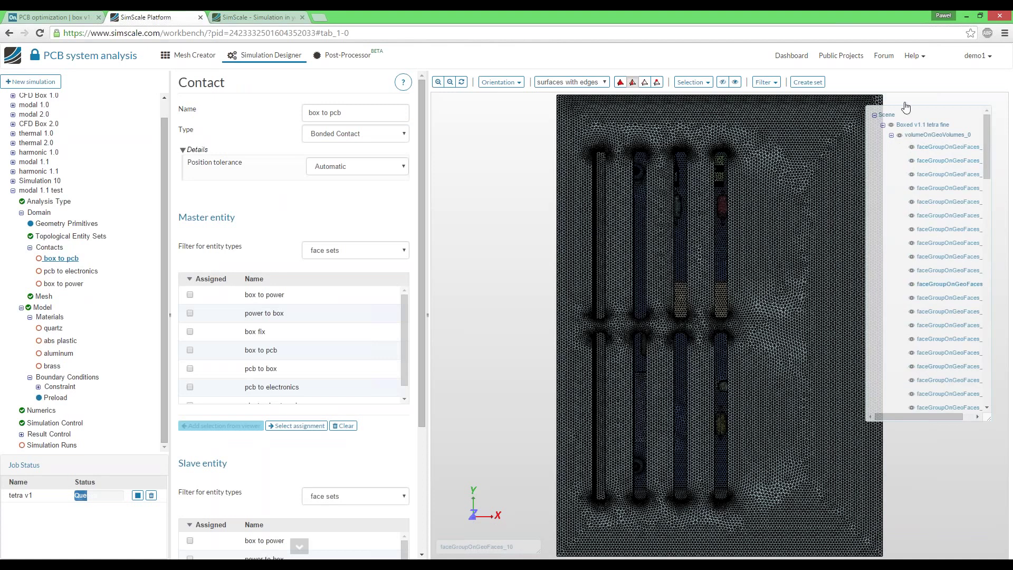
pyautogui.click(892, 136)
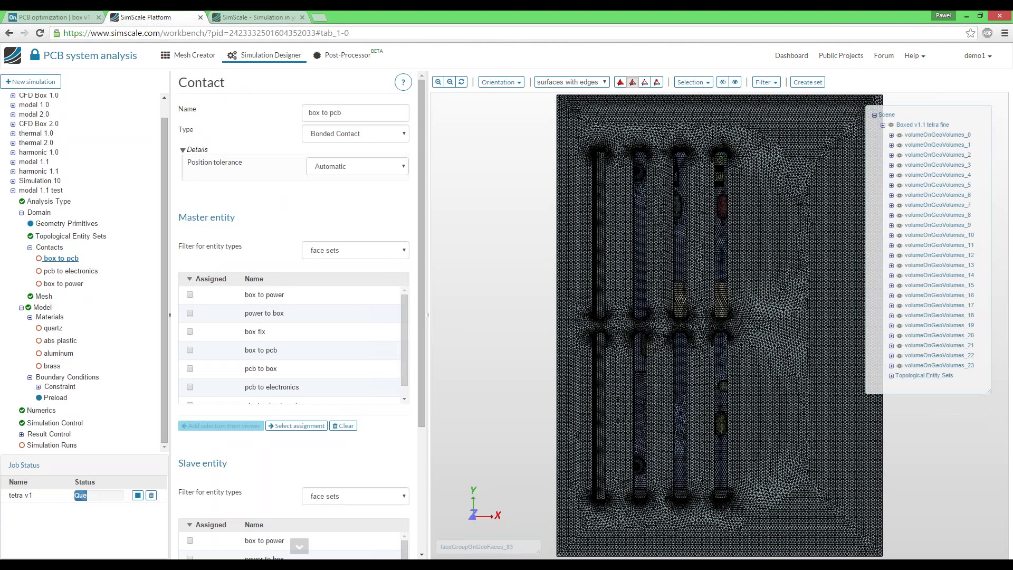
pyautogui.click(571, 82)
pyautogui.click(564, 103)
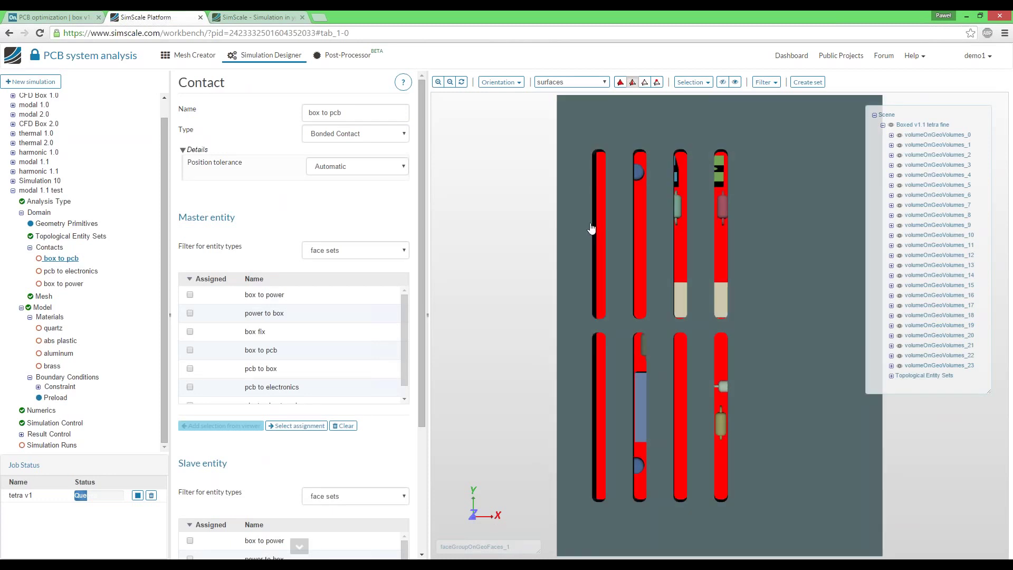
# Step: Try to create an entity set named "group of faces" from the selected enclosure and PCB faces
pyautogui.click(591, 228)
pyautogui.click(807, 82)
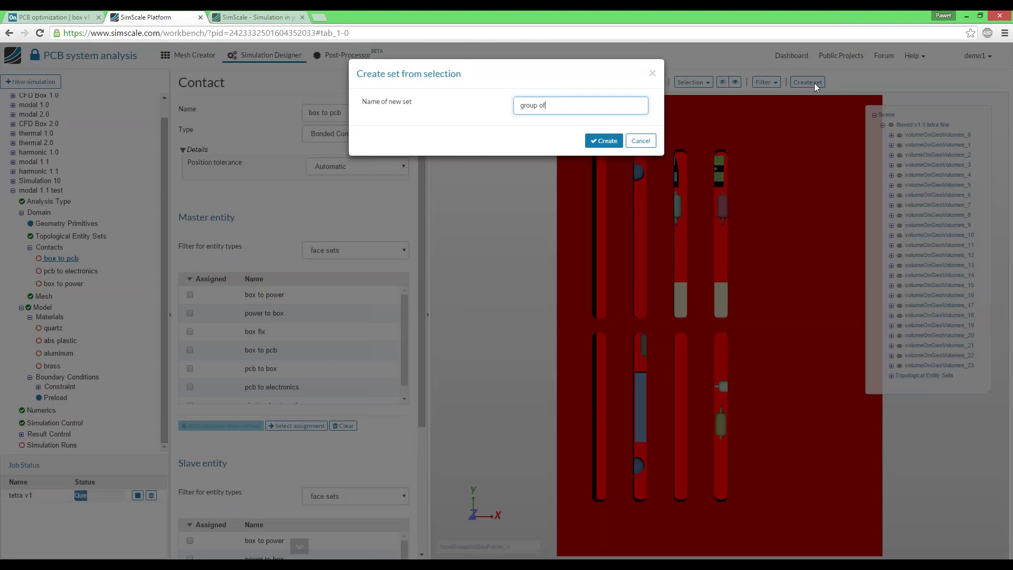
pyautogui.write('group of faces')
pyautogui.press('Return')
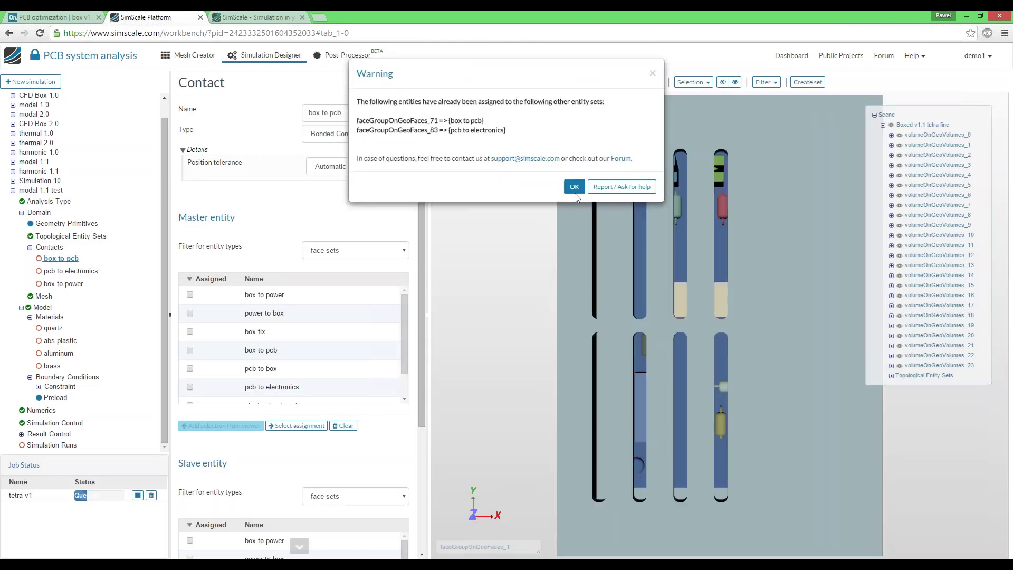
pyautogui.click(574, 188)
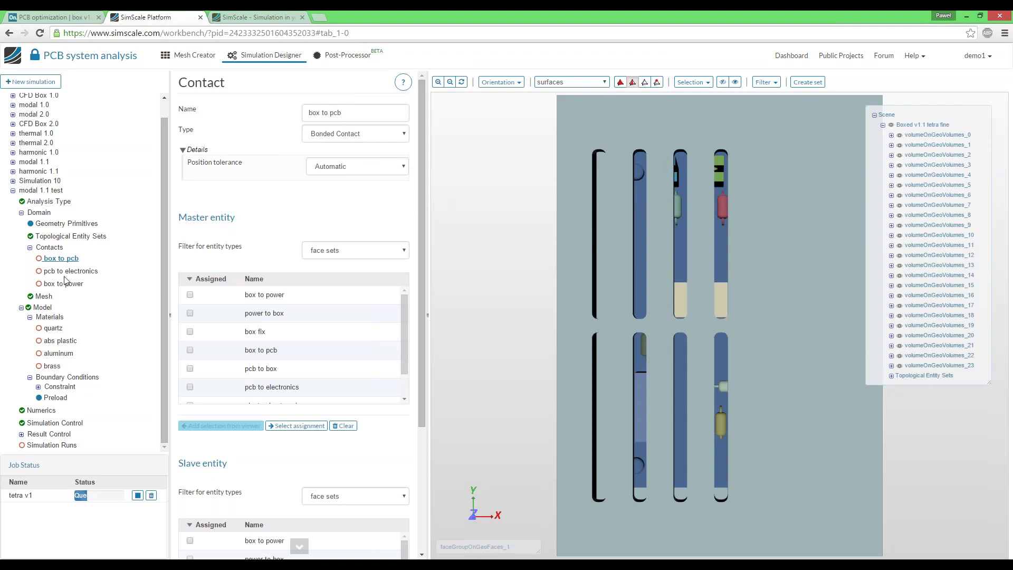
# Step: Open the simulation's topological entity sets and highlight the abs plastic and quartz volume sets in the model
pyautogui.click(57, 239)
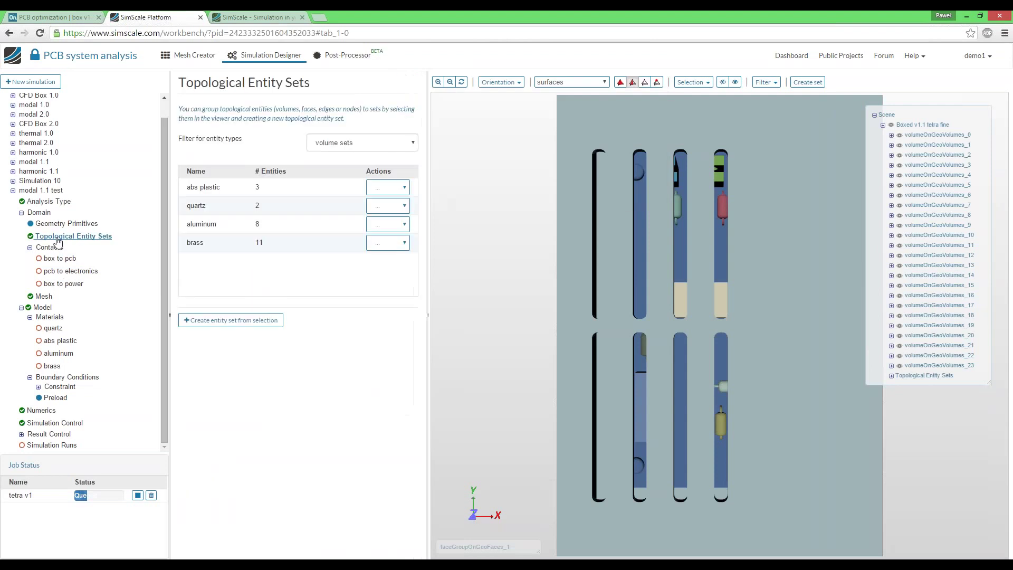
pyautogui.click(390, 188)
pyautogui.click(396, 209)
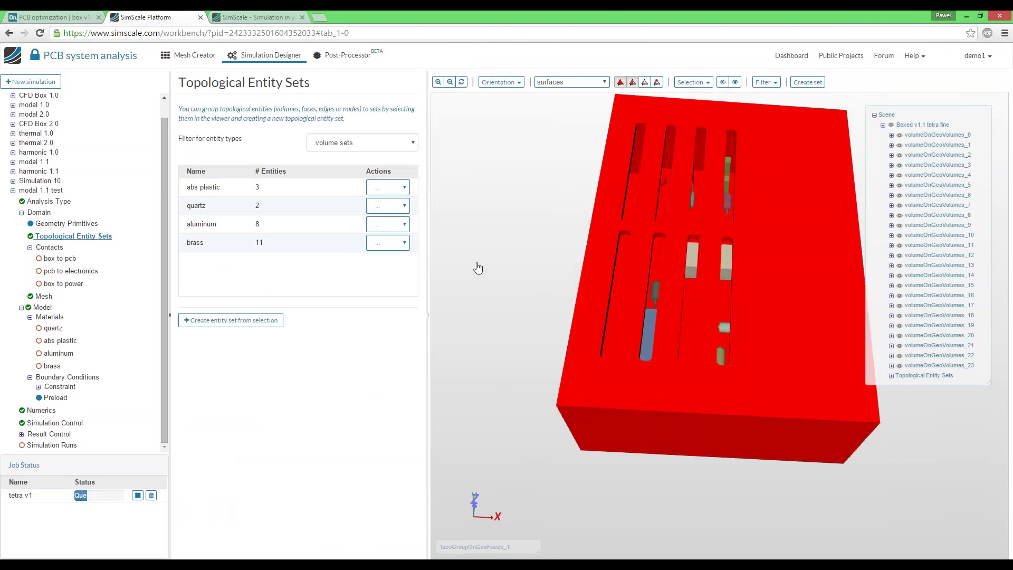
pyautogui.click(388, 205)
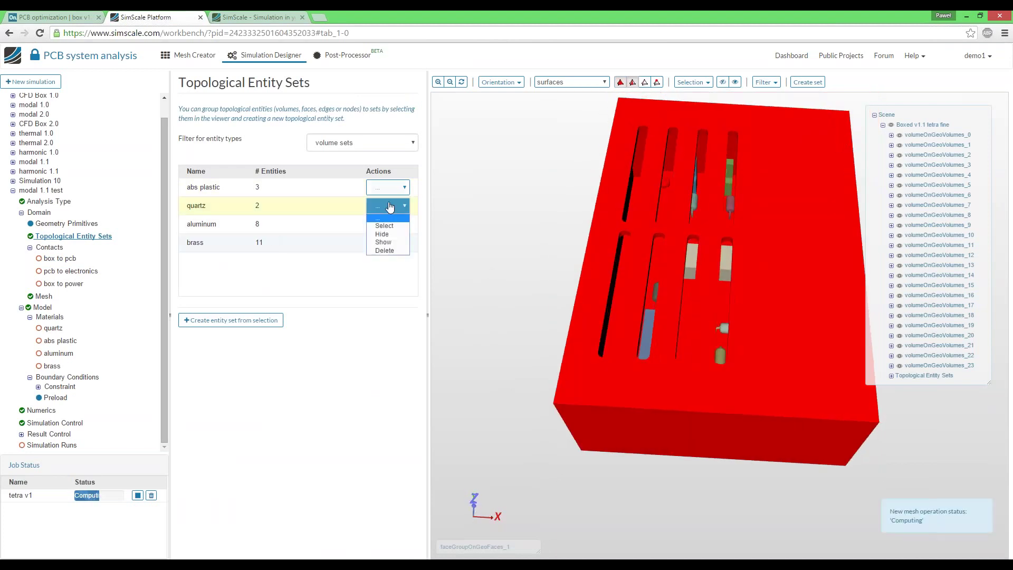
pyautogui.click(391, 226)
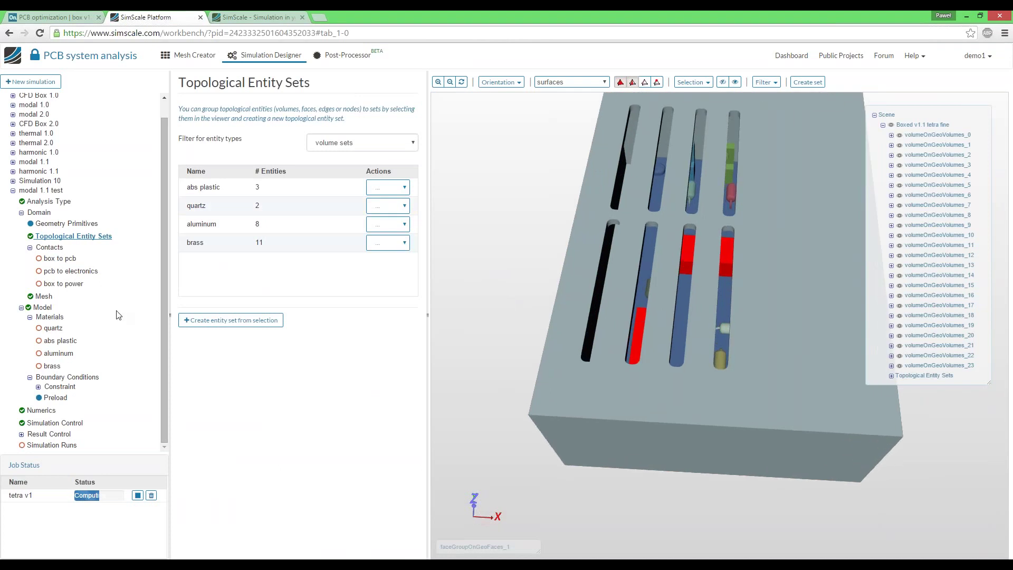
# Step: Highlight the aluminum and brass volume sets, hiding the enclosure volume volumeOnGeoVolumes_0 to expose the electronics
pyautogui.click(388, 224)
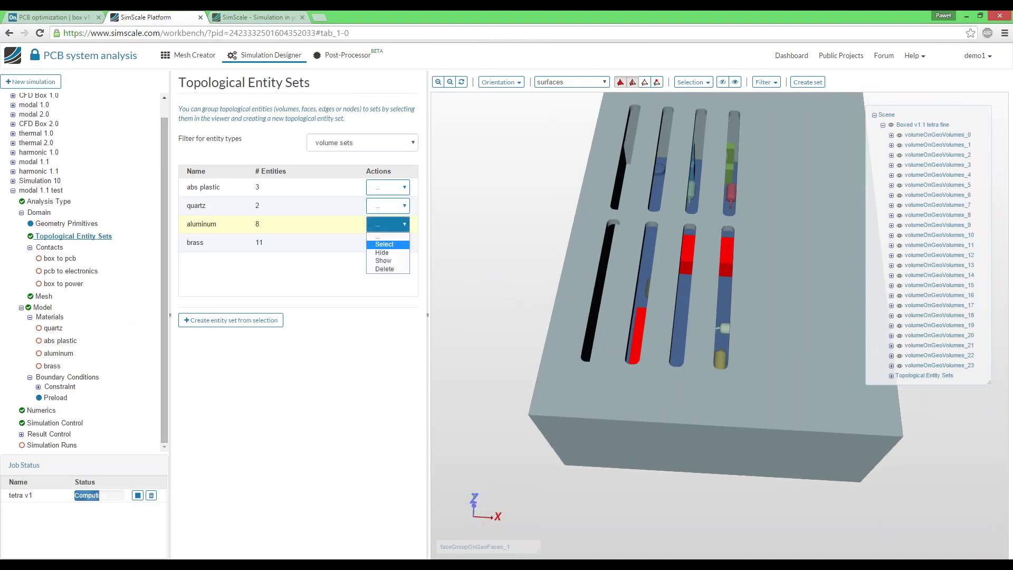
pyautogui.click(388, 243)
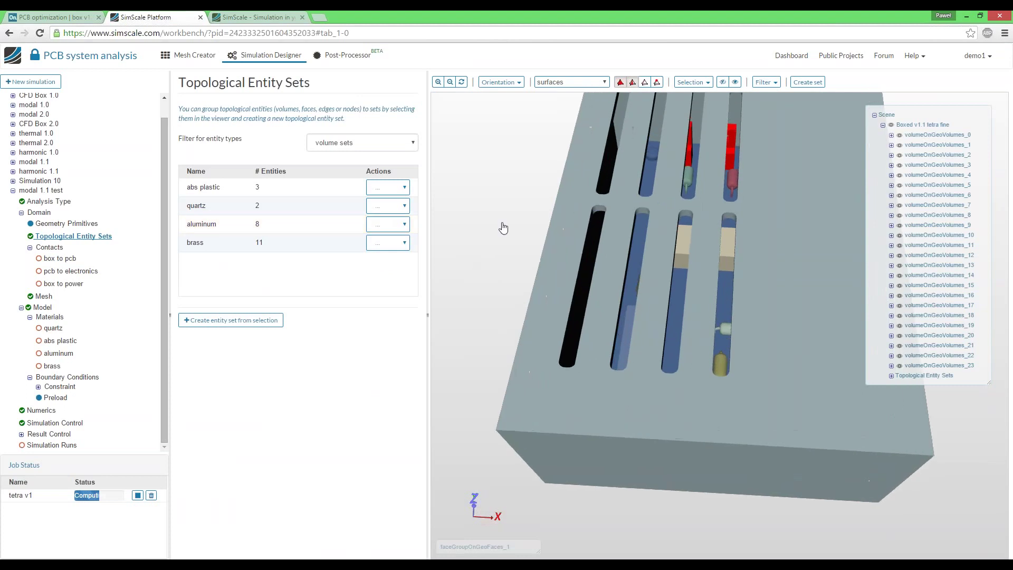
pyautogui.click(387, 242)
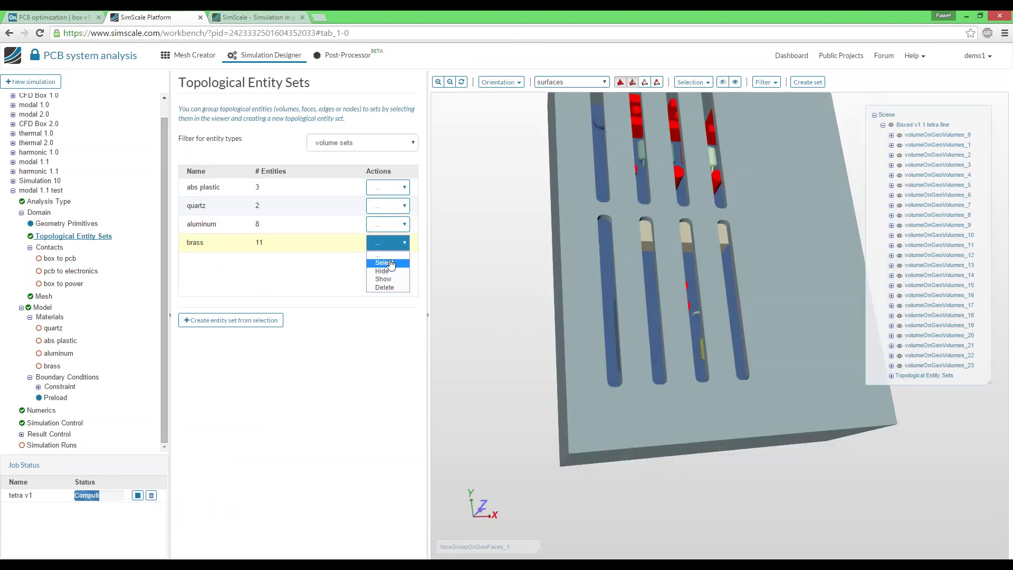
pyautogui.click(899, 136)
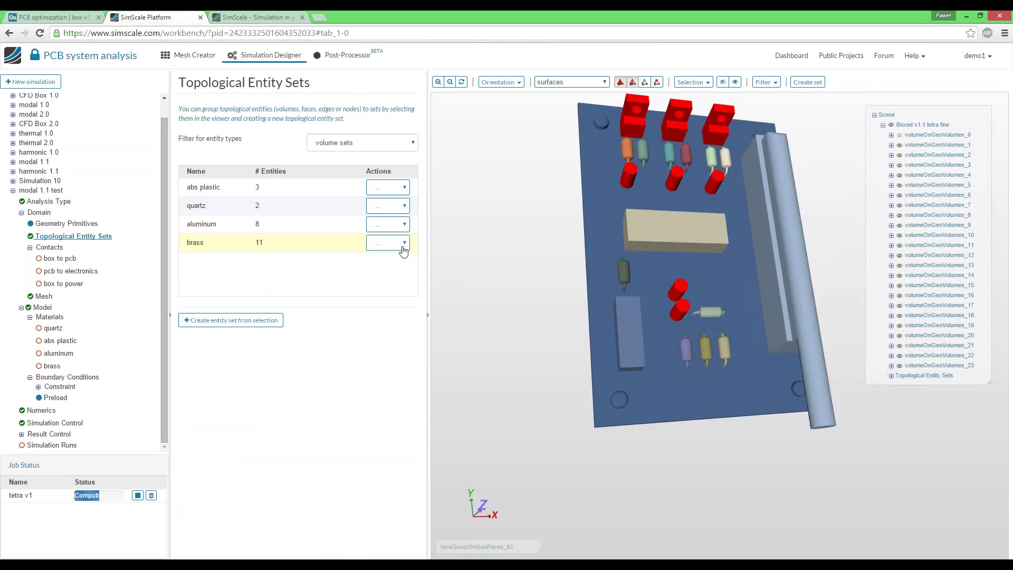
pyautogui.click(401, 244)
pyautogui.click(384, 262)
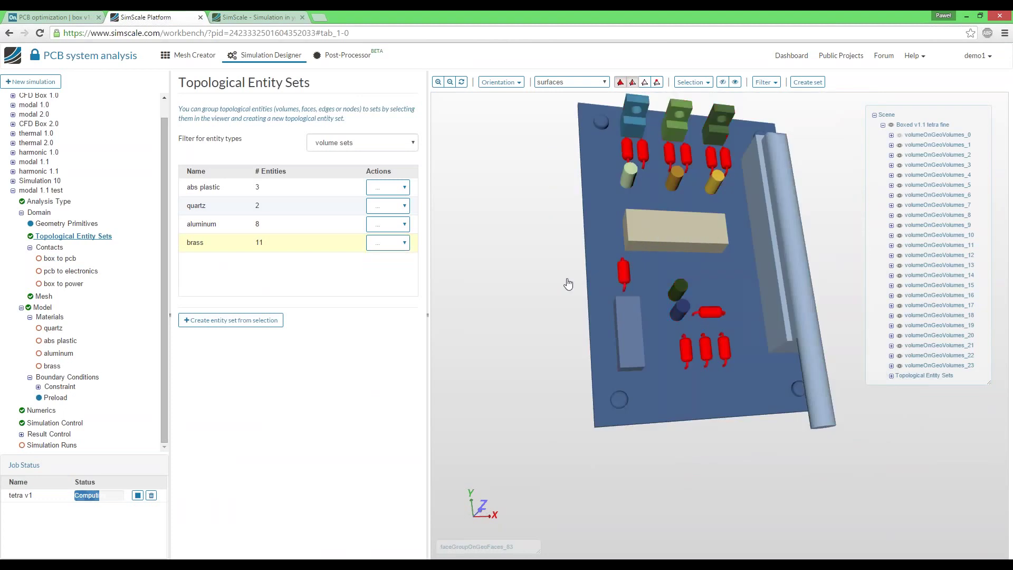
# Step: Filter the topological entity sets to face sets and highlight the box to power and power to box sets
pyautogui.click(359, 143)
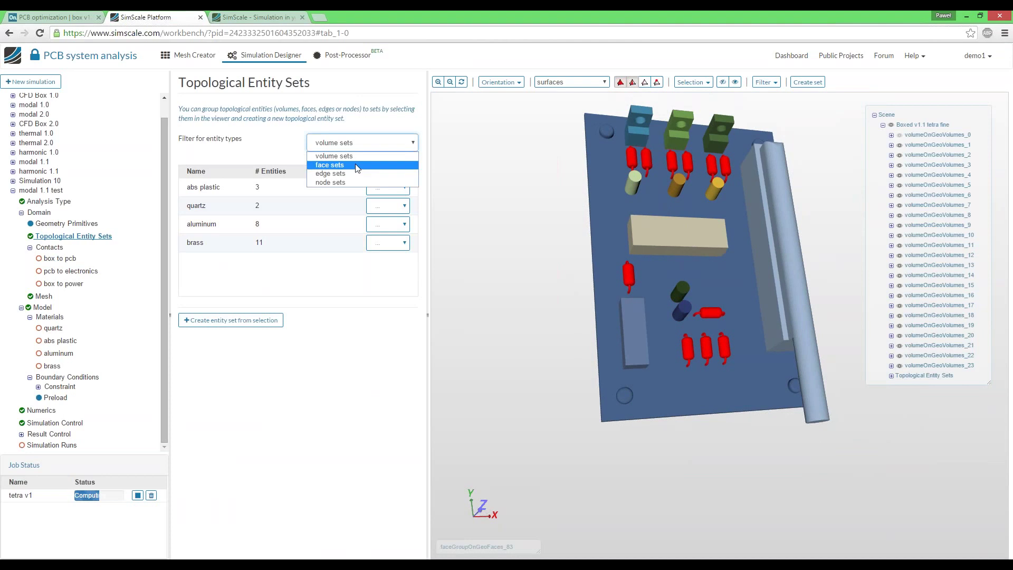
pyautogui.click(338, 165)
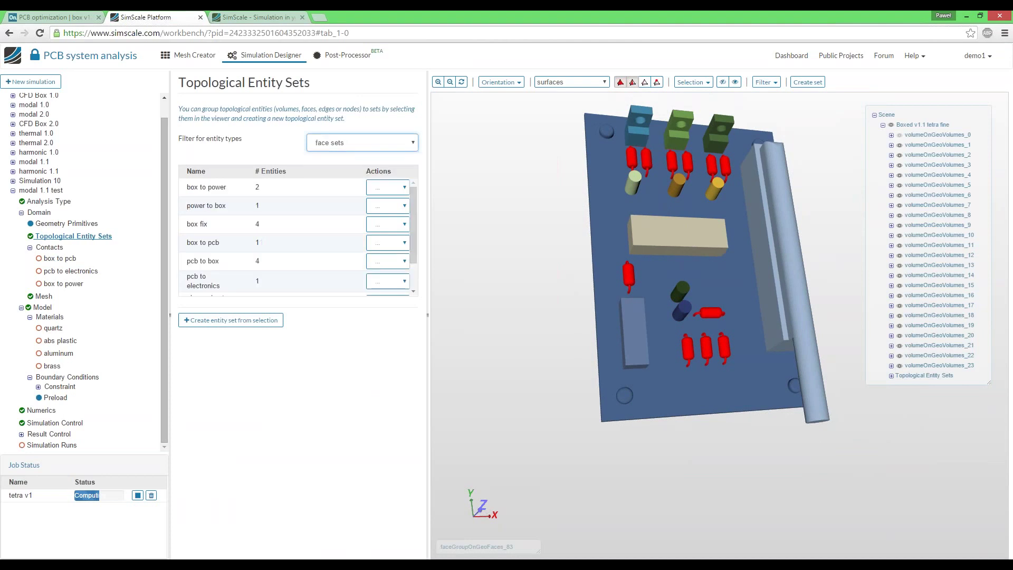
pyautogui.click(388, 187)
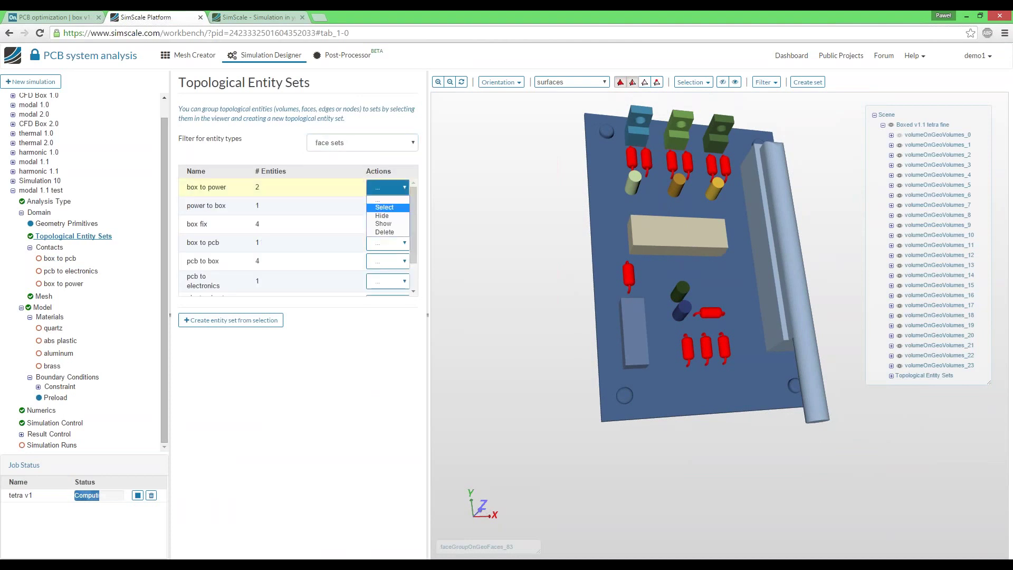
pyautogui.click(397, 211)
pyautogui.moveTo(532, 257); pyautogui.dragTo(481, 236)
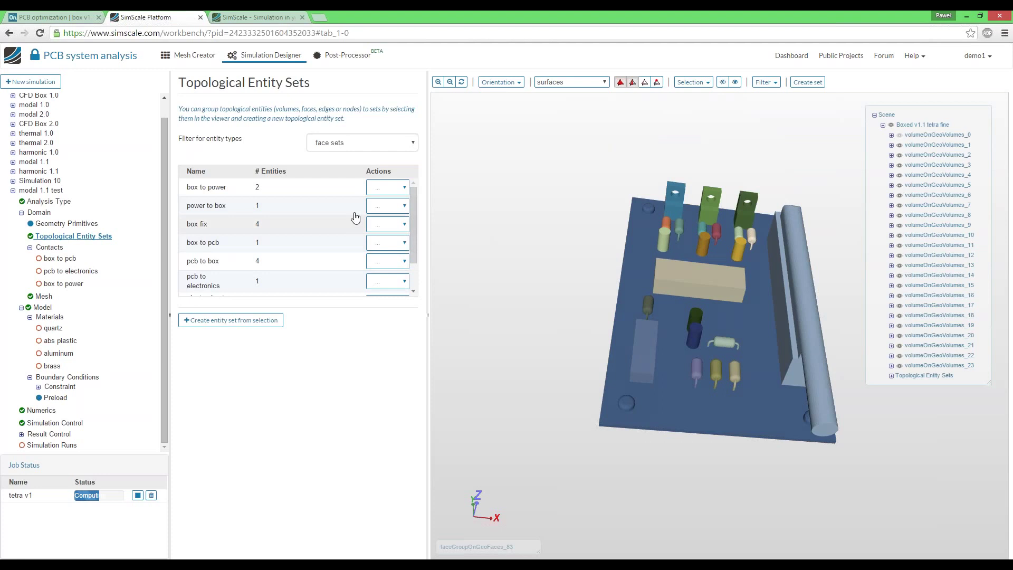
pyautogui.click(388, 206)
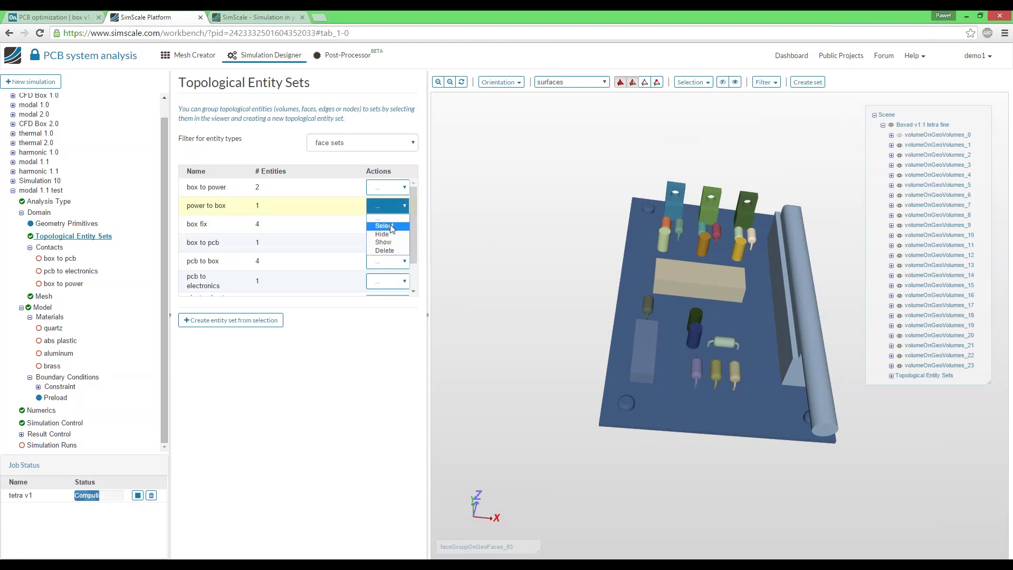
pyautogui.click(384, 225)
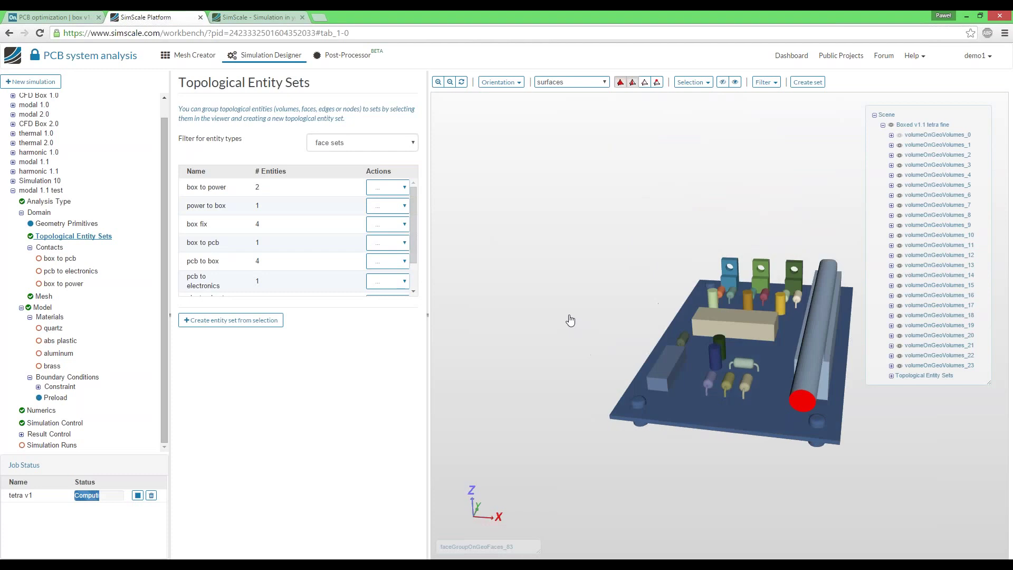
# Step: Highlight the box fix and pcb to box face sets, viewing the PCB from its underside
pyautogui.click(387, 225)
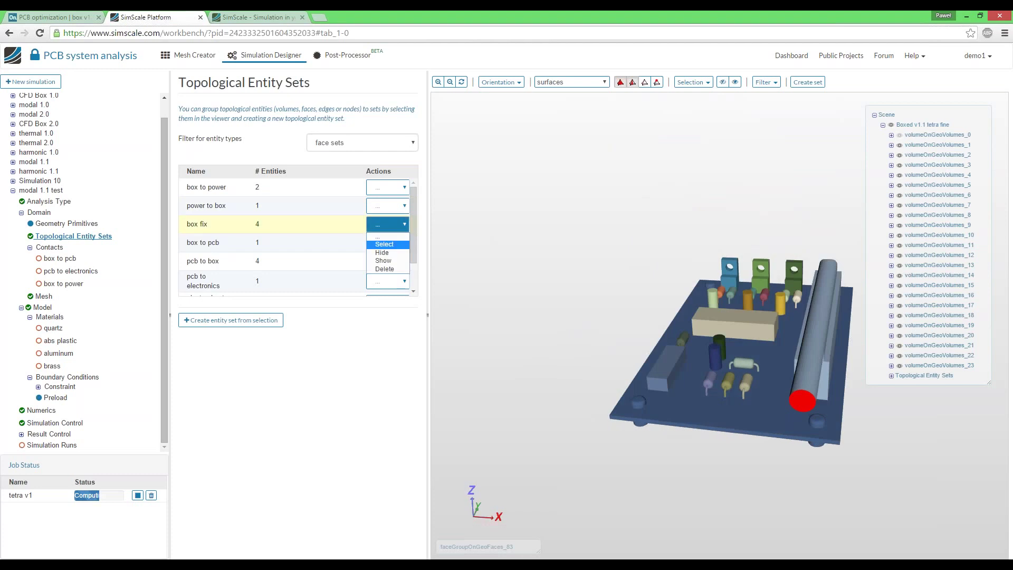
pyautogui.click(384, 244)
pyautogui.click(390, 242)
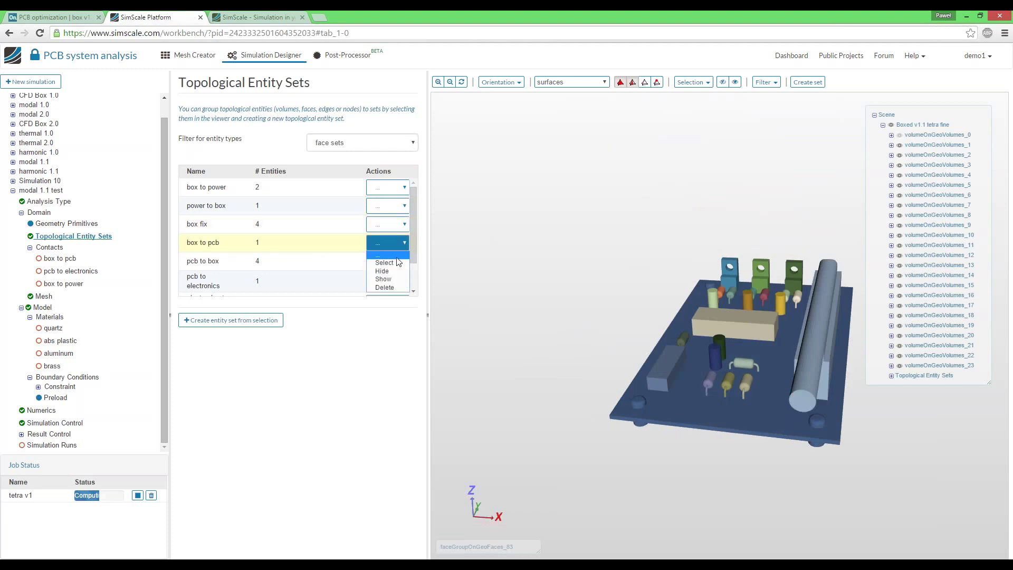
pyautogui.click(443, 307)
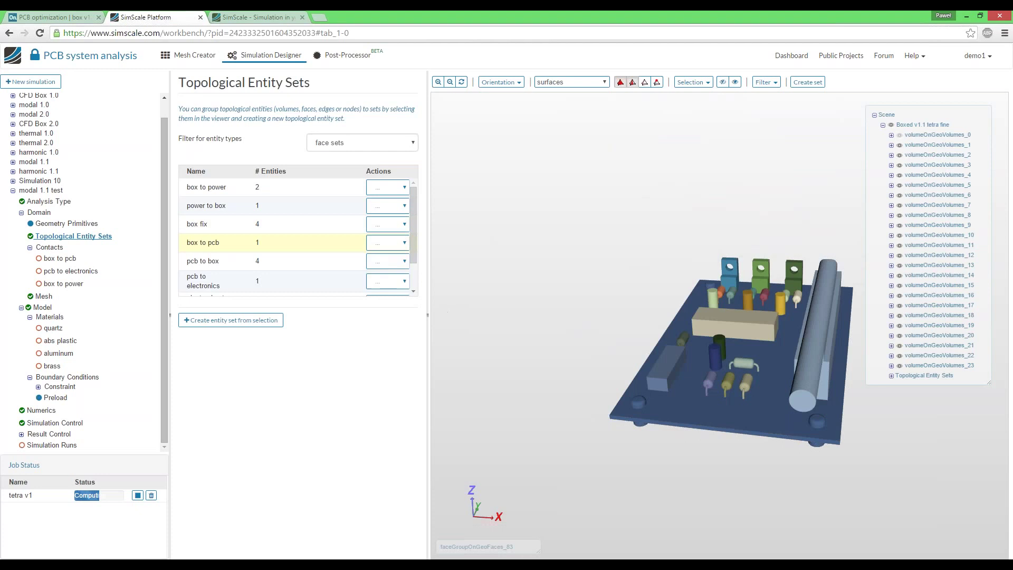
pyautogui.scroll(-1, 719, 338)
pyautogui.moveTo(720, 338); pyautogui.dragTo(507, 199)
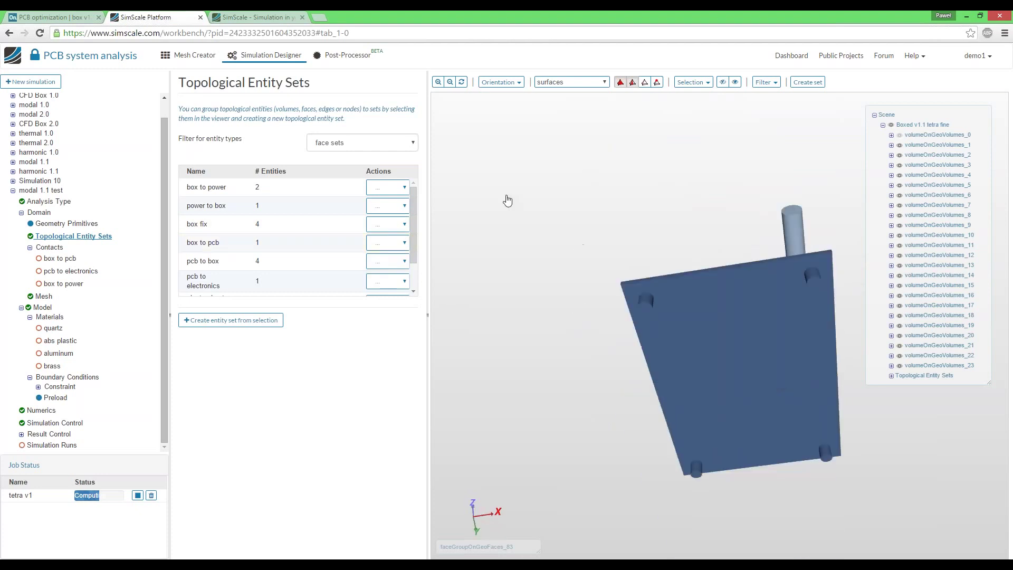
pyautogui.click(388, 265)
pyautogui.click(386, 282)
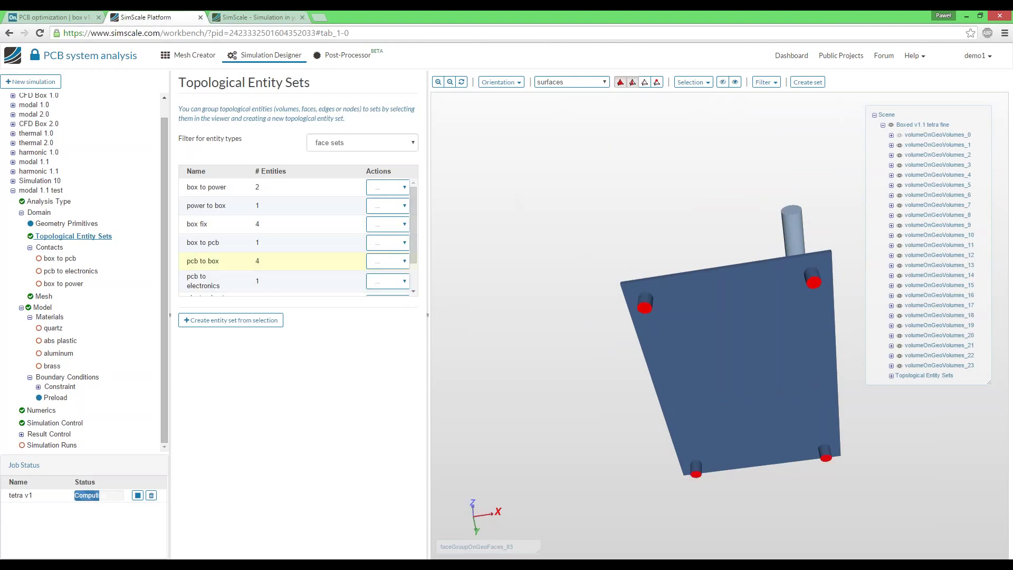
# Step: Highlight the pcb to electronics face set, then the electronics to pcb face set, on the board
pyautogui.scroll(-1, 242, 270)
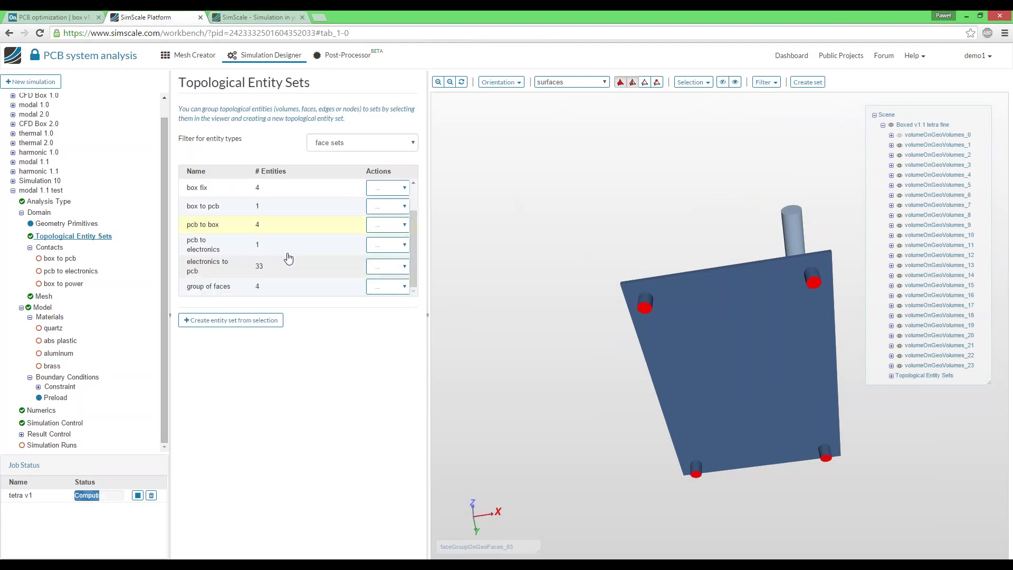
pyautogui.click(380, 244)
pyautogui.click(384, 265)
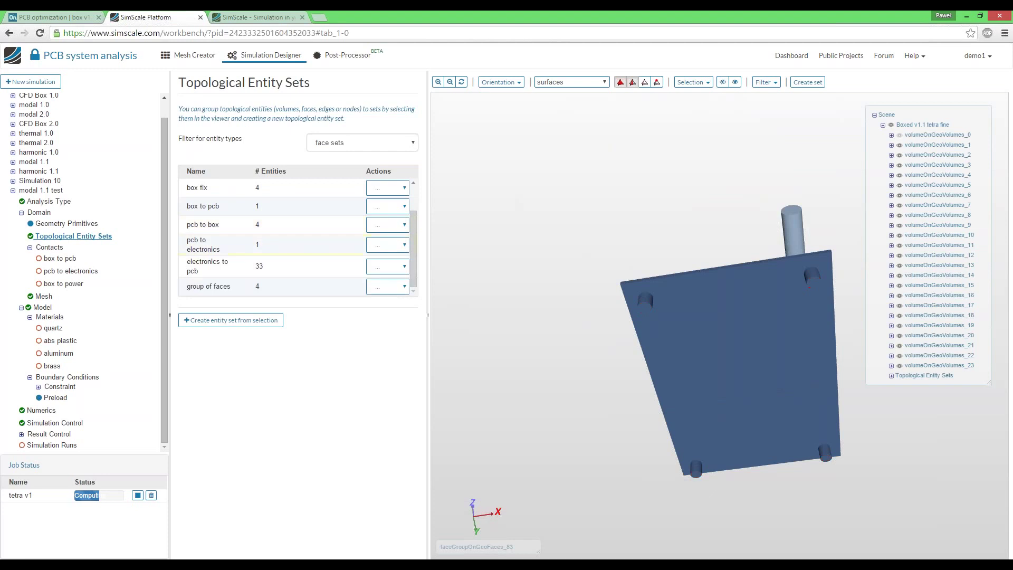
pyautogui.moveTo(560, 293); pyautogui.dragTo(561, 426)
pyautogui.click(373, 264)
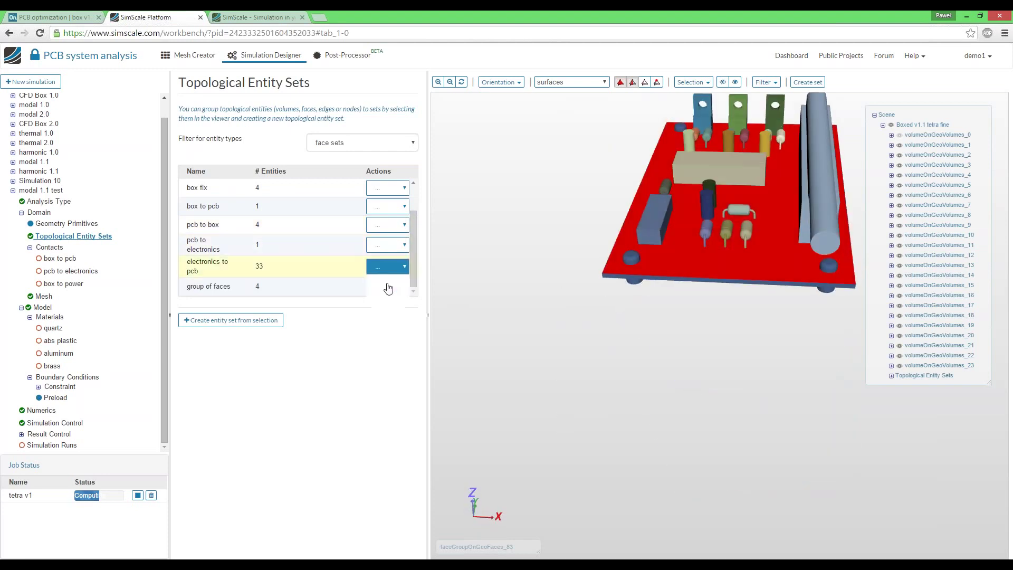
pyautogui.click(387, 291)
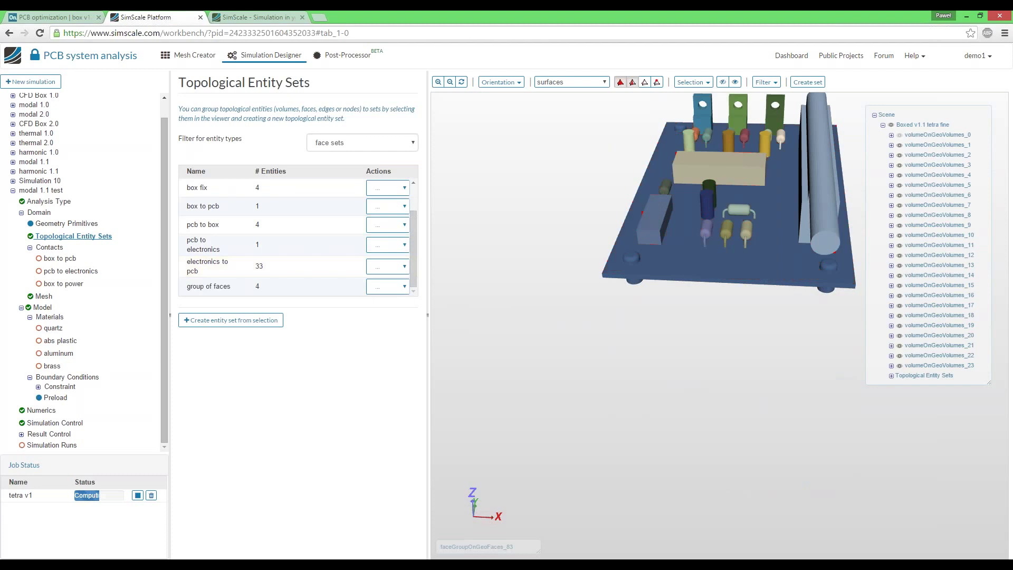
# Step: Hide the electronics to pcb face set and the PCB's large top and bottom faces to expose the components from below
pyautogui.moveTo(652, 288); pyautogui.dragTo(663, 300)
pyautogui.click(661, 283)
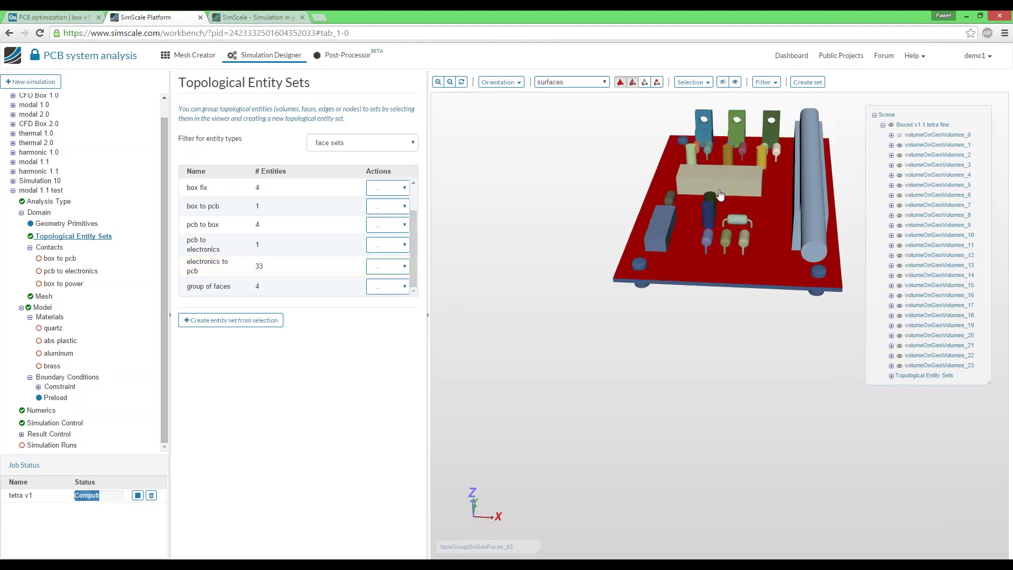
pyautogui.click(394, 267)
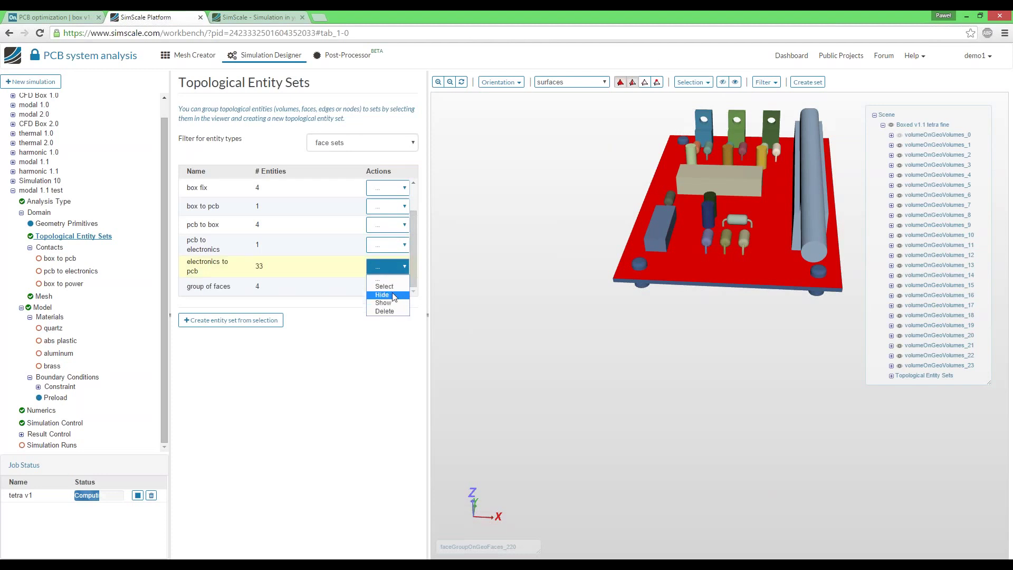
pyautogui.click(391, 295)
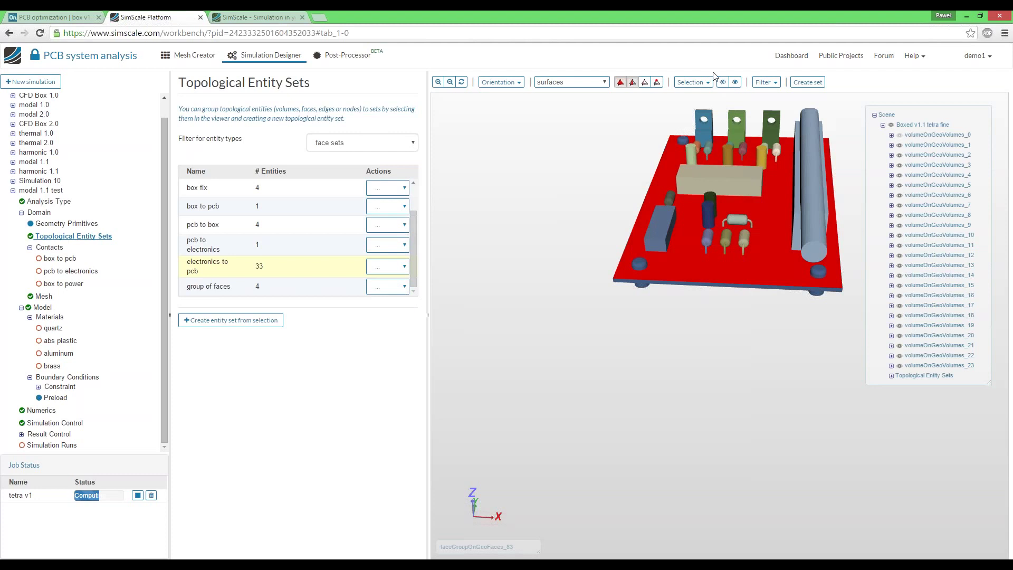
pyautogui.click(723, 82)
pyautogui.click(724, 257)
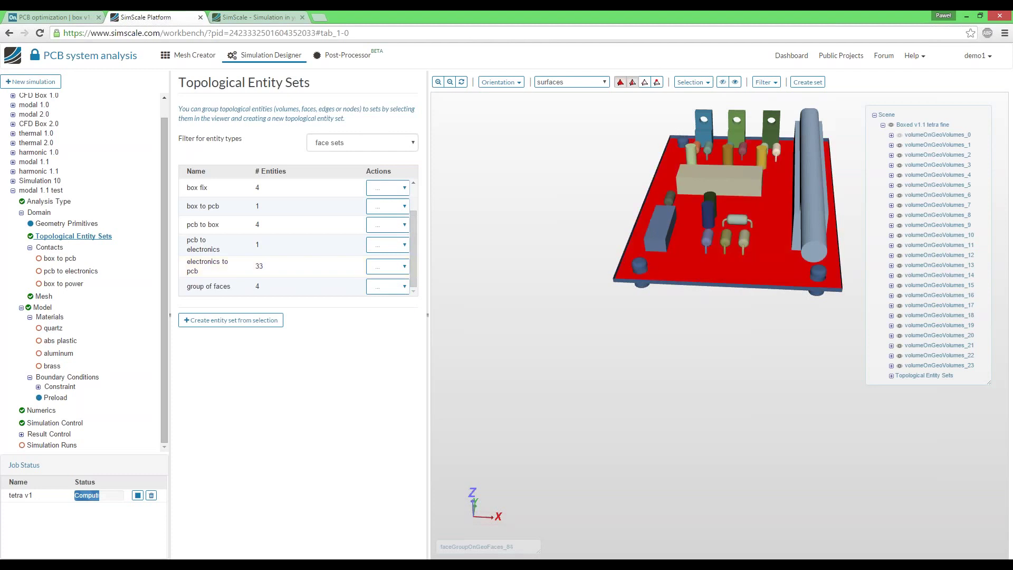
pyautogui.click(723, 82)
pyautogui.moveTo(717, 350); pyautogui.dragTo(696, 159)
pyautogui.moveTo(654, 198); pyautogui.dragTo(590, 146, button='middle')
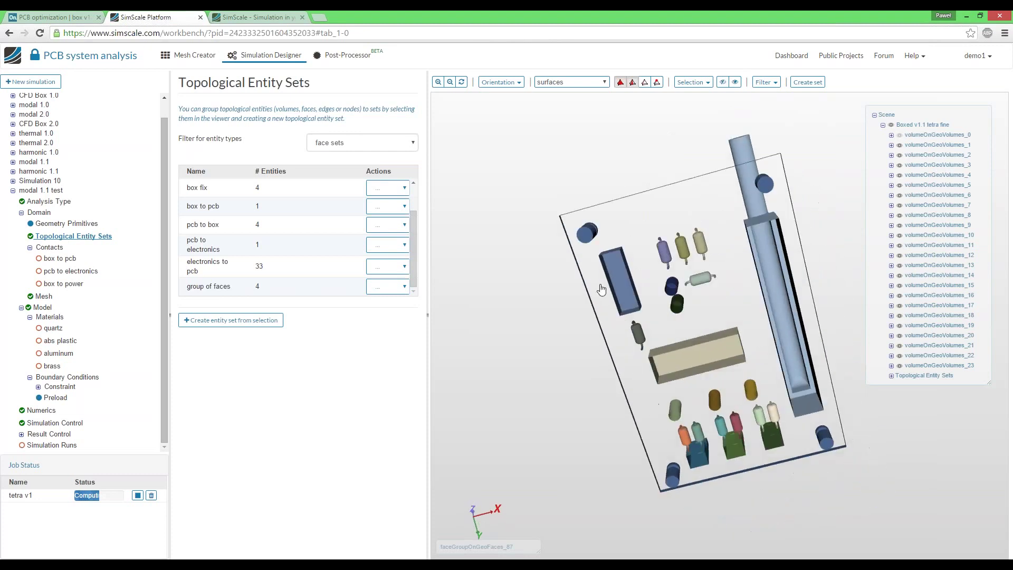
pyautogui.scroll(3, 581, 300)
# Step: Show the electronics to pcb face set again and highlight its contact faces on the components
pyautogui.click(388, 266)
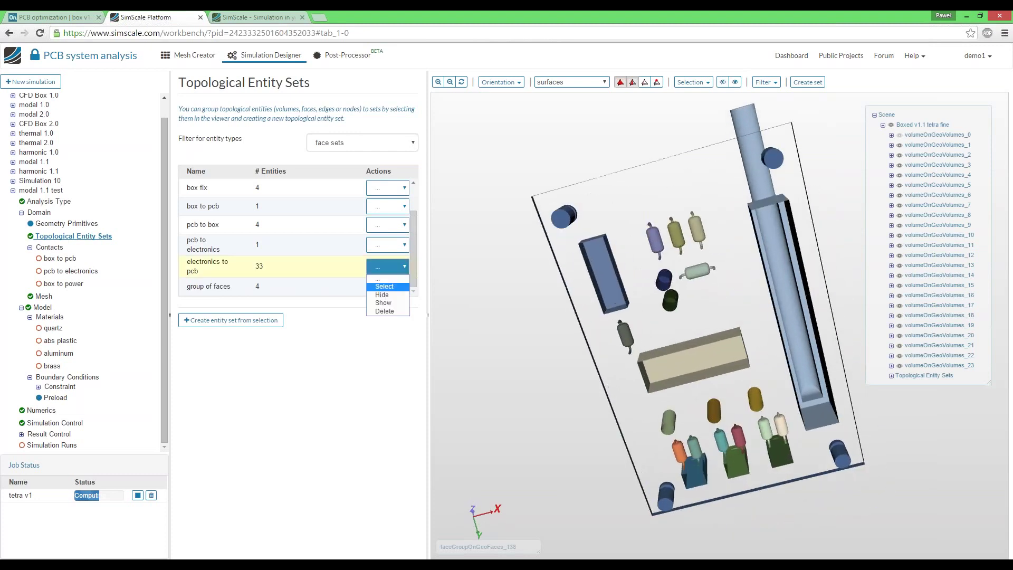
pyautogui.click(393, 303)
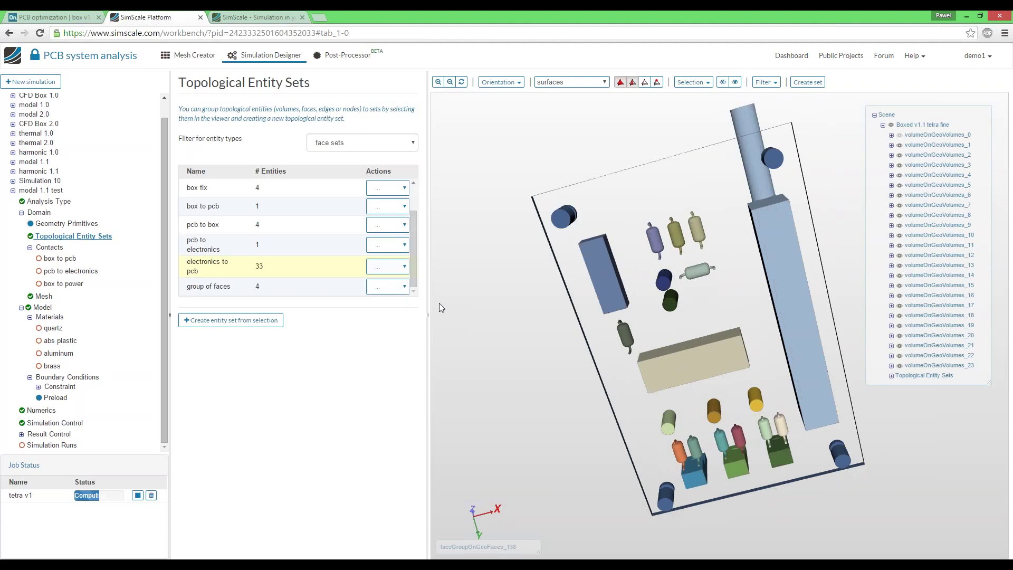
pyautogui.click(381, 271)
pyautogui.click(384, 286)
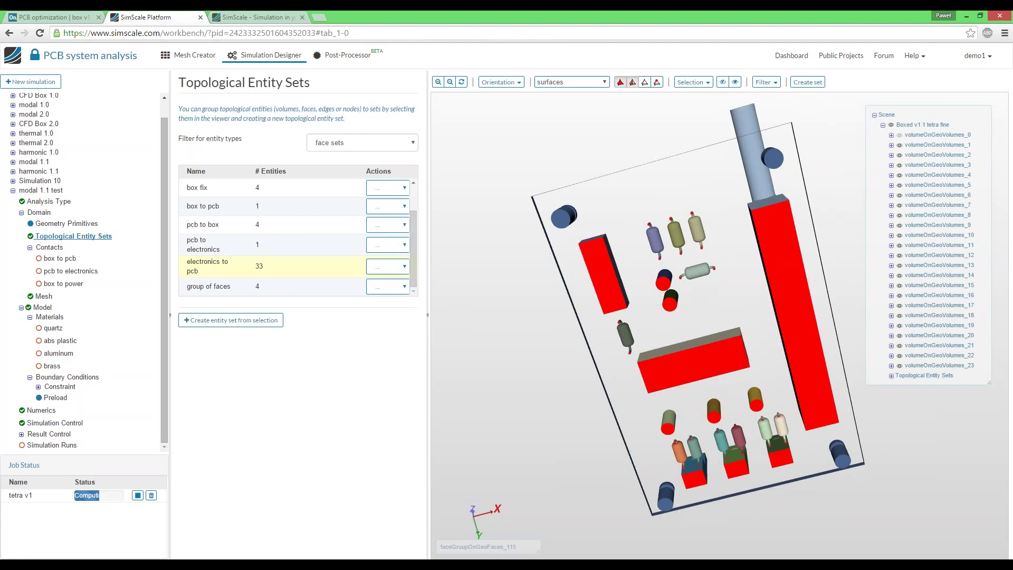
# Step: In the box to pcb contact, assign box to pcb as master entity and pcb to box as slave entity, and save
pyautogui.click(51, 259)
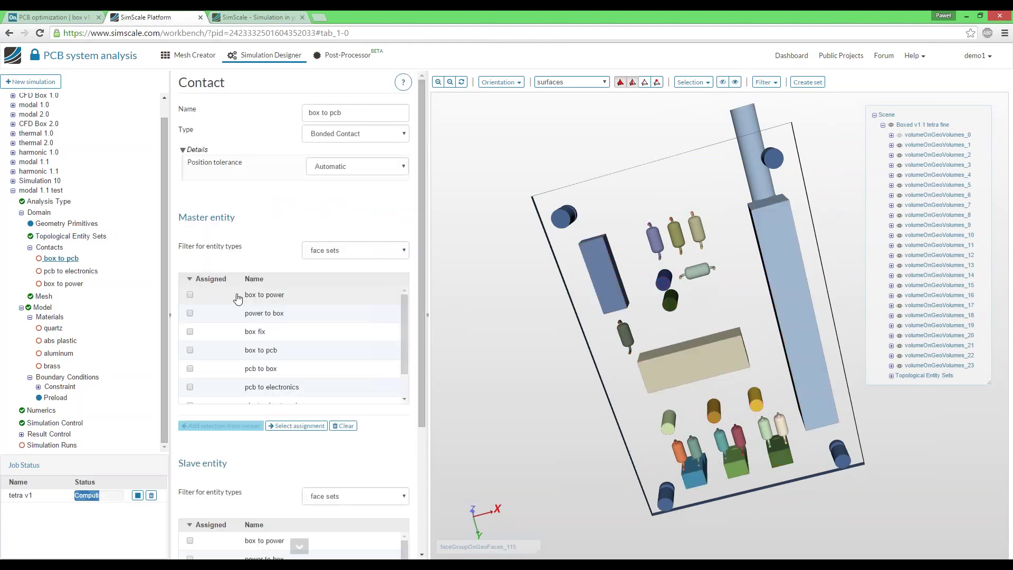
pyautogui.scroll(-1, 290, 296)
pyautogui.scroll(1, 274, 215)
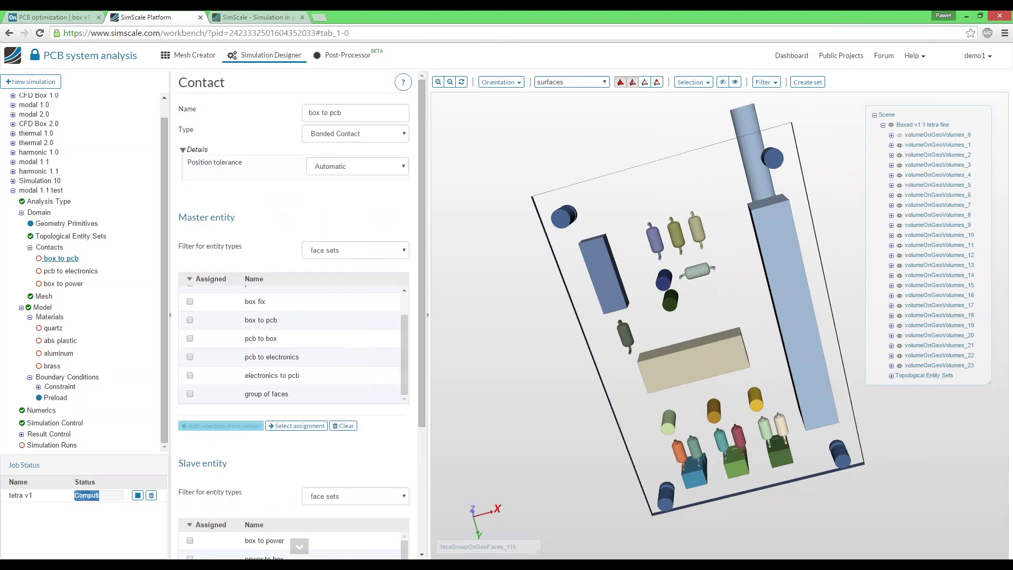
pyautogui.scroll(1, 255, 318)
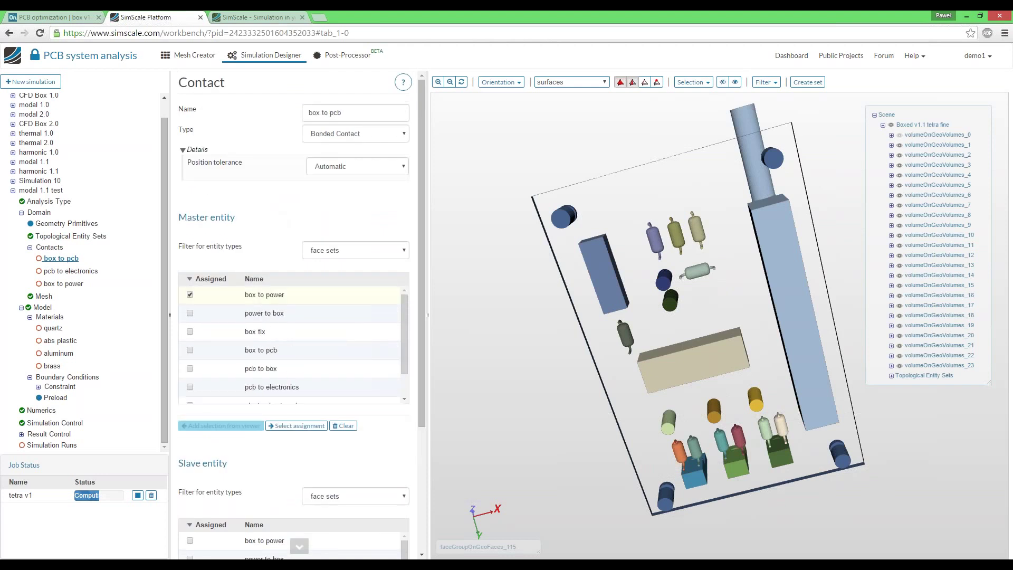
pyautogui.scroll(-1, 256, 173)
pyautogui.scroll(-1, 265, 156)
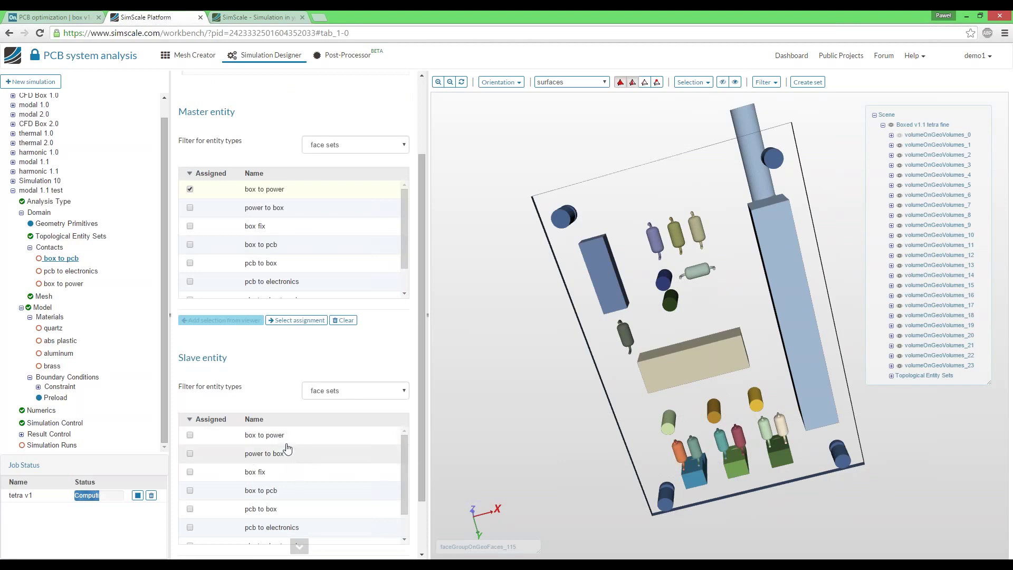
pyautogui.scroll(2, 266, 198)
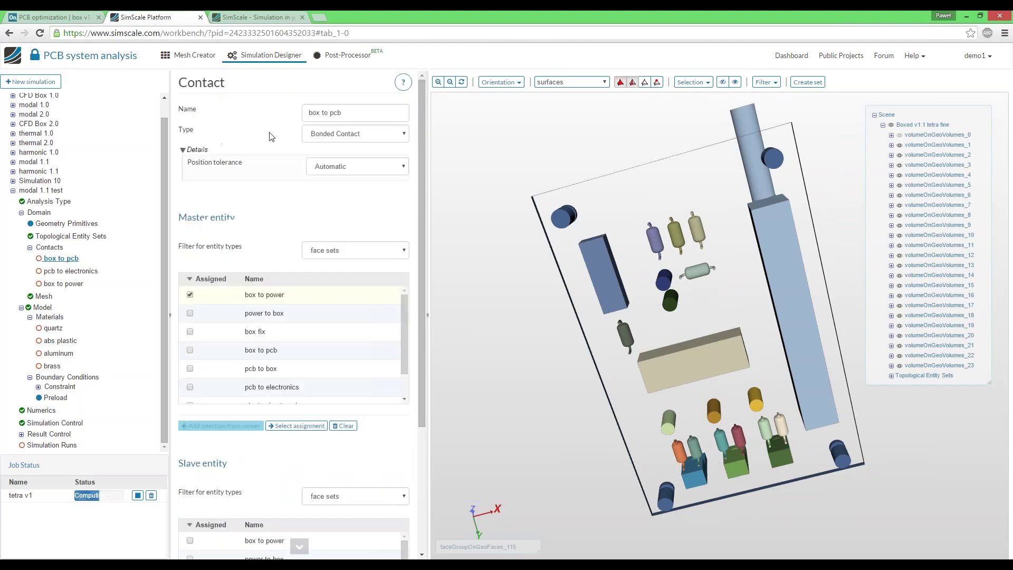
pyautogui.scroll(-2, 272, 211)
pyautogui.click(263, 190)
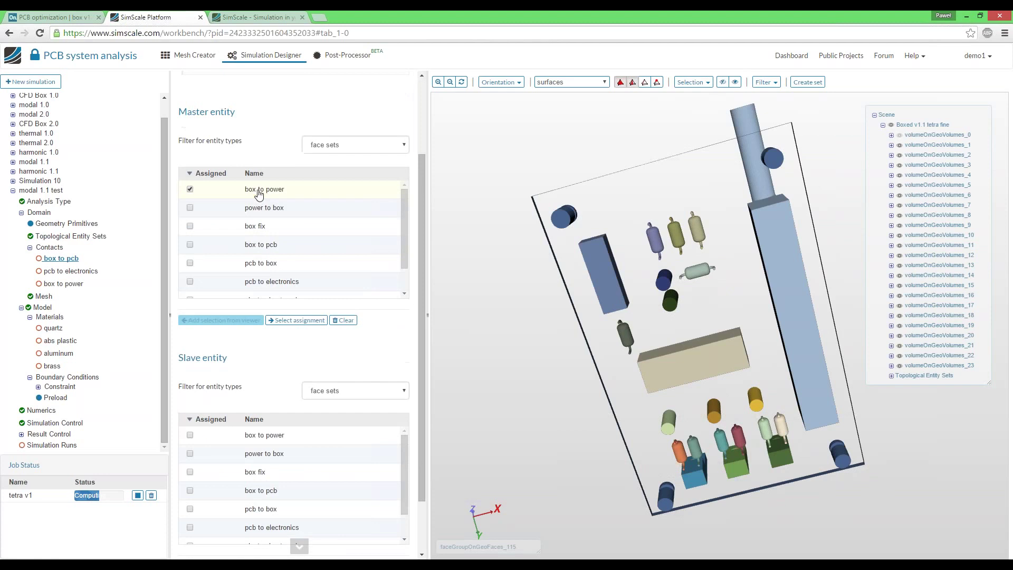
pyautogui.click(279, 250)
pyautogui.scroll(-2, 287, 425)
pyautogui.click(277, 441)
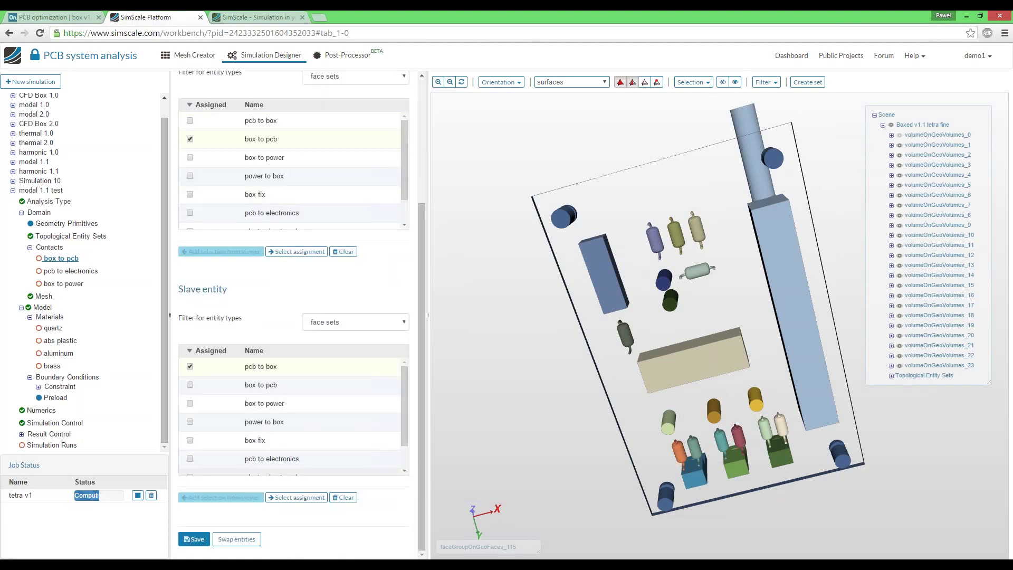
pyautogui.click(195, 539)
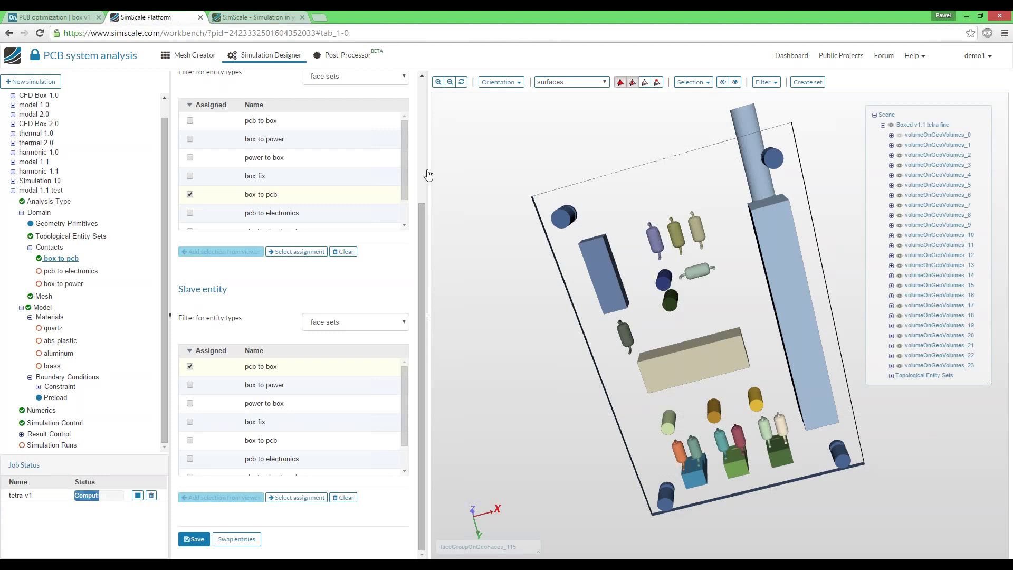
# Step: Assign the quartz volume set to the quartz material and save it
pyautogui.click(86, 273)
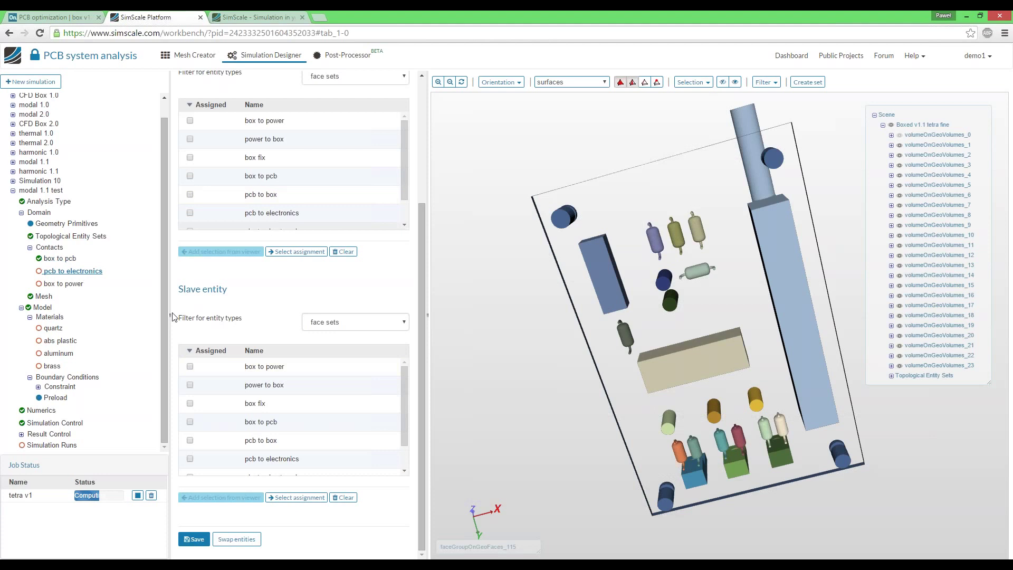
pyautogui.click(53, 328)
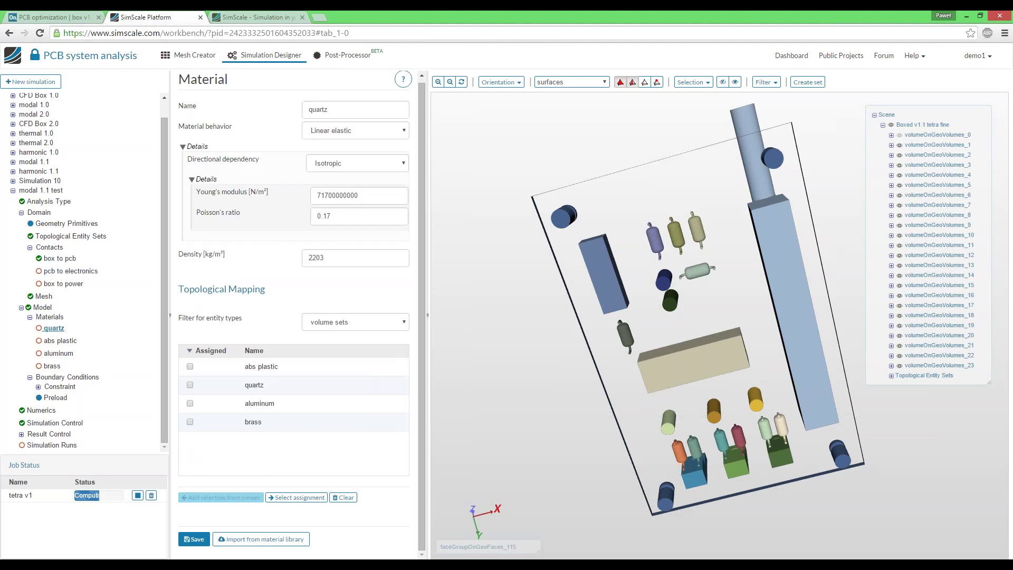
pyautogui.click(194, 539)
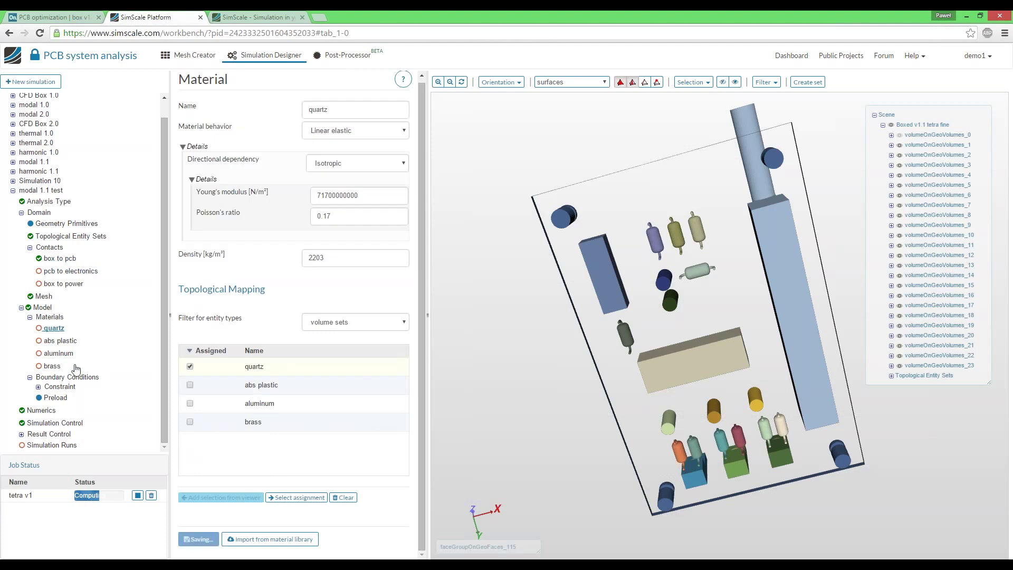
# Step: Assign the abs plastic volume set to the abs plastic material and save it
pyautogui.click(61, 341)
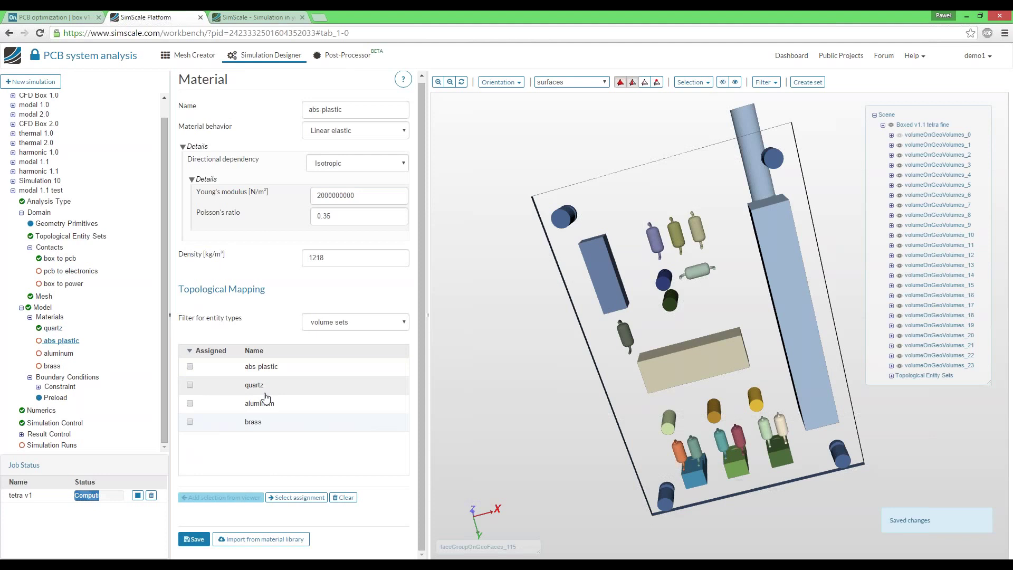
pyautogui.click(263, 366)
pyautogui.click(194, 538)
# Step: Open the box fix constraint of the modal 1.1 test simulation and look through the face sets available for assignment
pyautogui.click(38, 386)
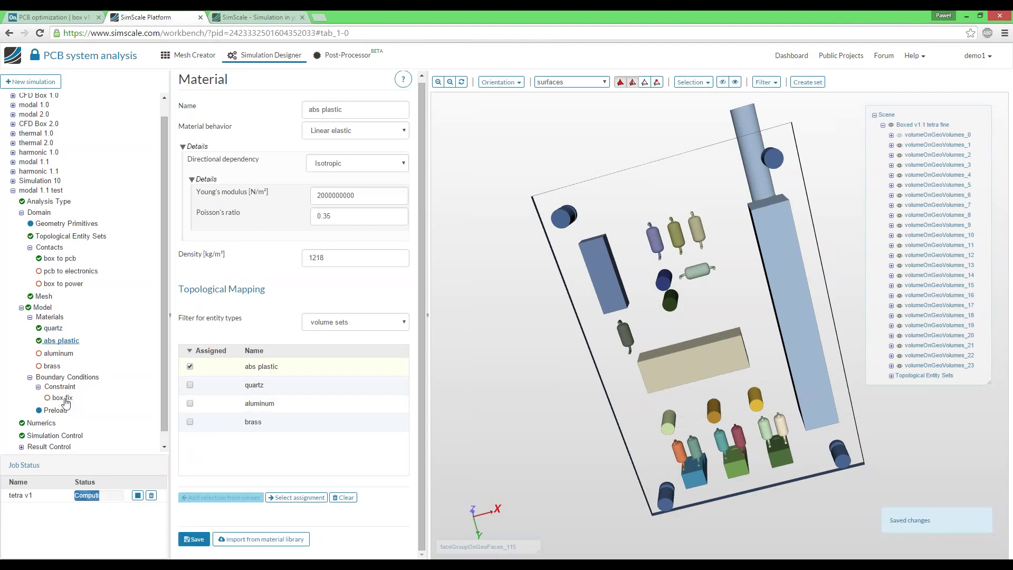
pyautogui.click(64, 397)
pyautogui.scroll(-3, 240, 367)
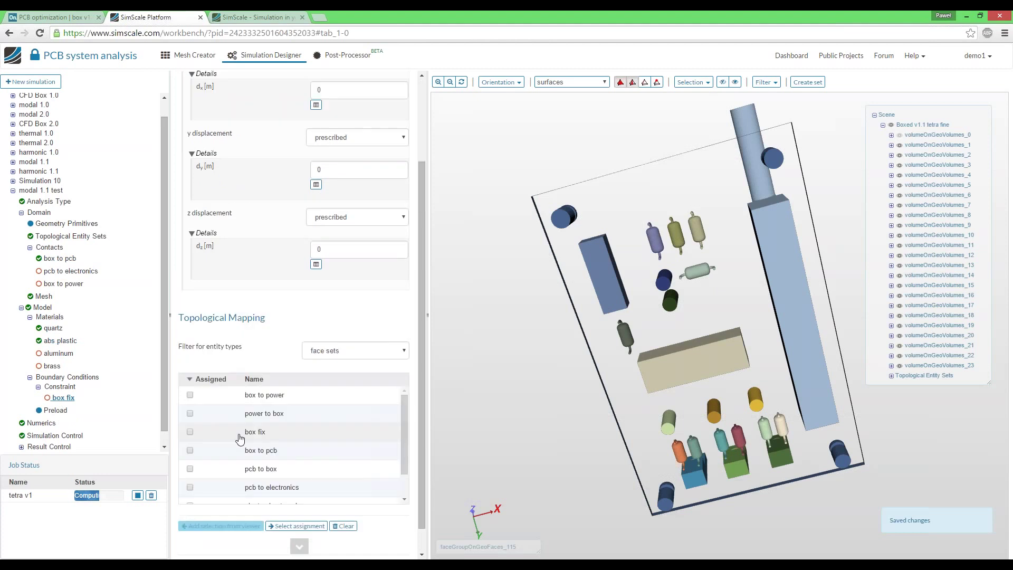
pyautogui.scroll(-2, 240, 459)
pyautogui.scroll(-1, 104, 364)
pyautogui.scroll(3, 63, 296)
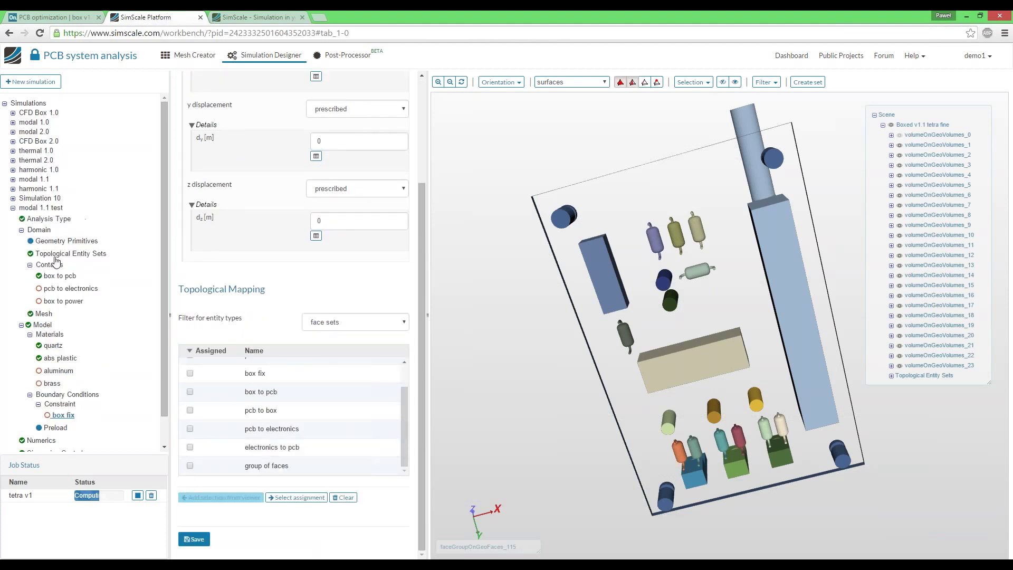
# Step: Open the run modal v1.1 Run 1 of the modal 1.1 simulation to view its run information
pyautogui.click(15, 188)
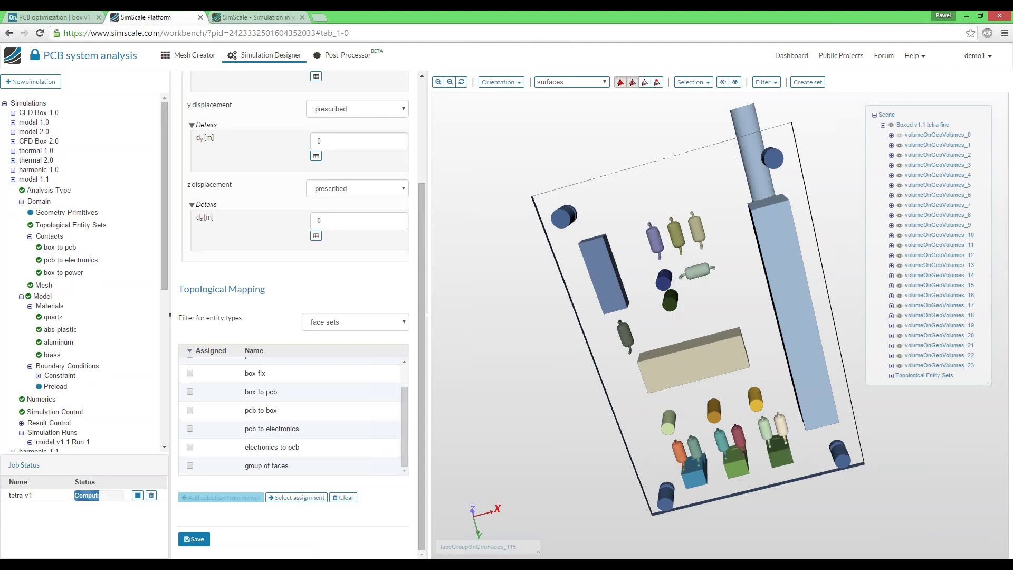
pyautogui.scroll(-2, 37, 317)
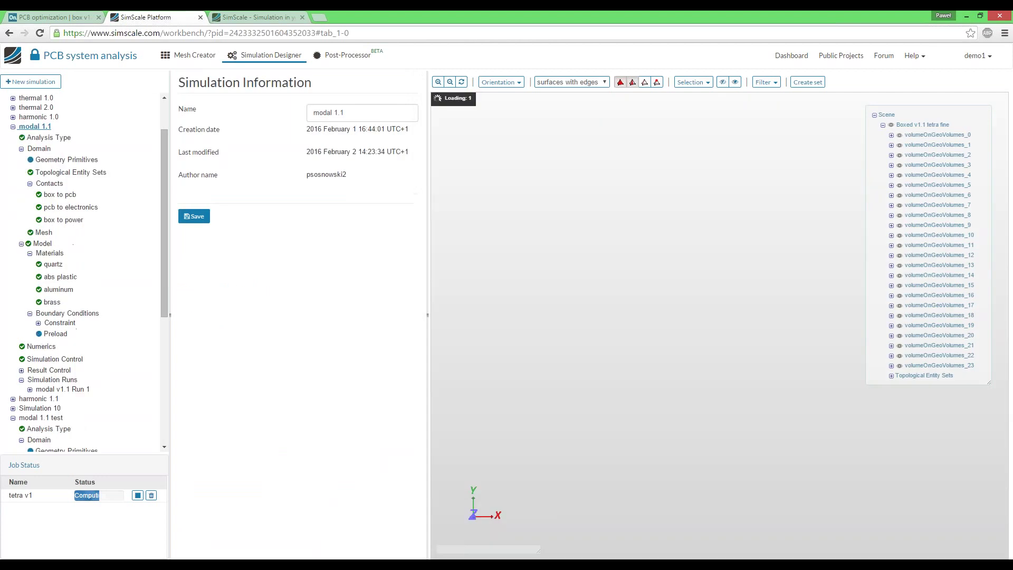
pyautogui.click(50, 391)
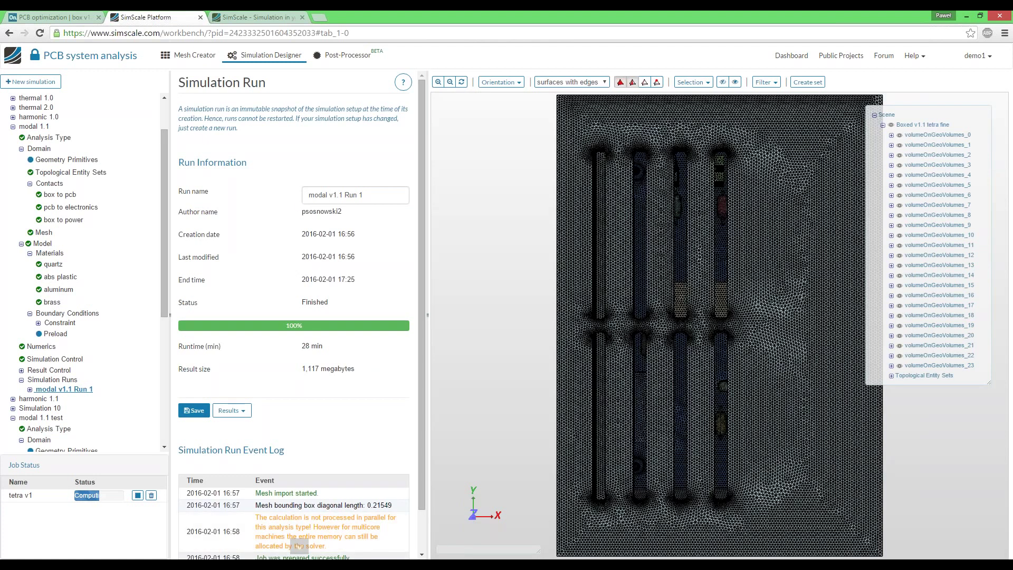
# Step: Switch to the running PowerPoint slide show and advance to the V2 Modal results slide
pyautogui.moveTo(436, 565)
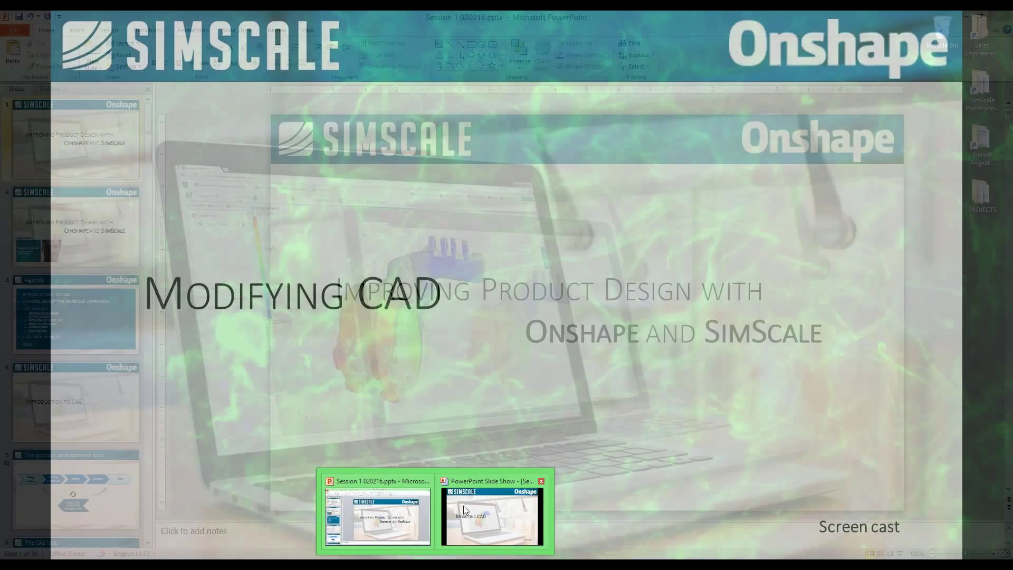
pyautogui.click(463, 505)
pyautogui.click(457, 378)
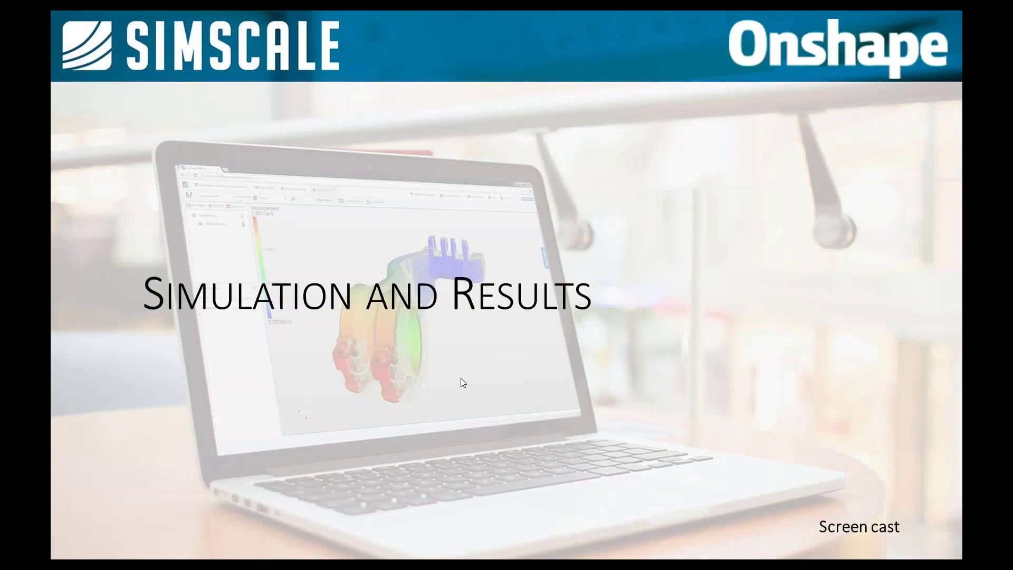
pyautogui.click(460, 376)
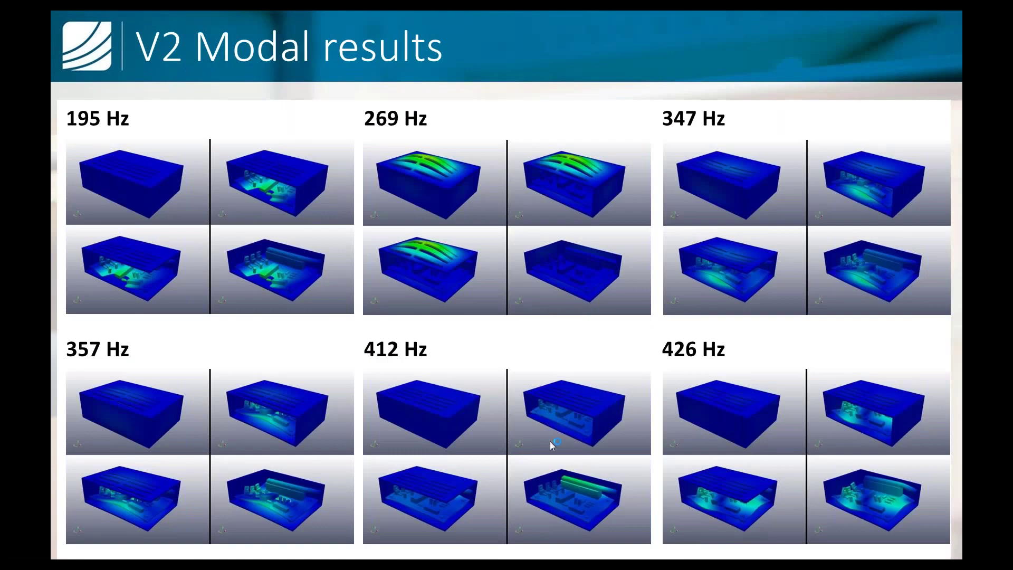
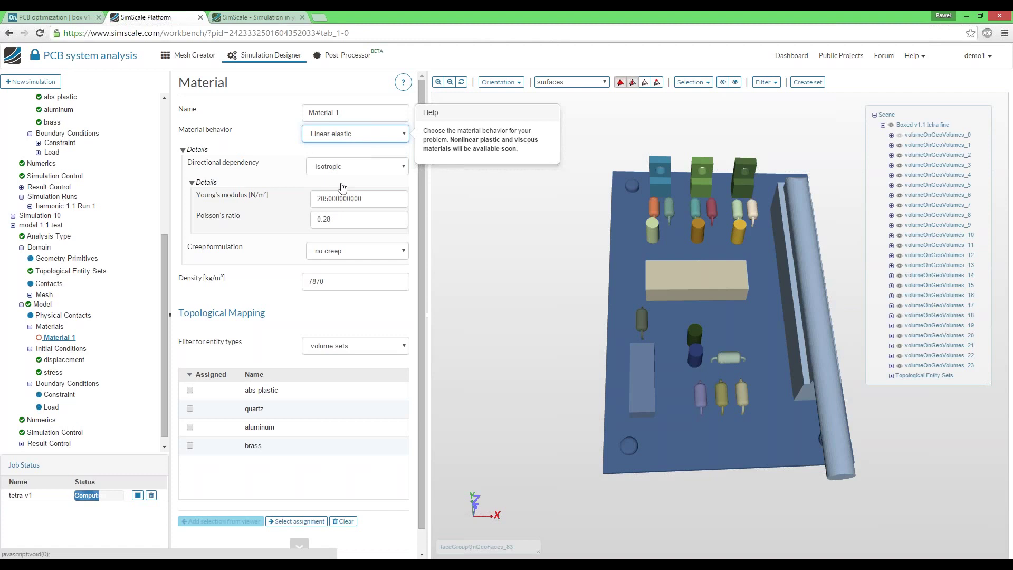
# Step: Set Material 1's behavior to Hyperelastic and list the available hyperelastic models
pyautogui.click(350, 166)
pyautogui.click(348, 195)
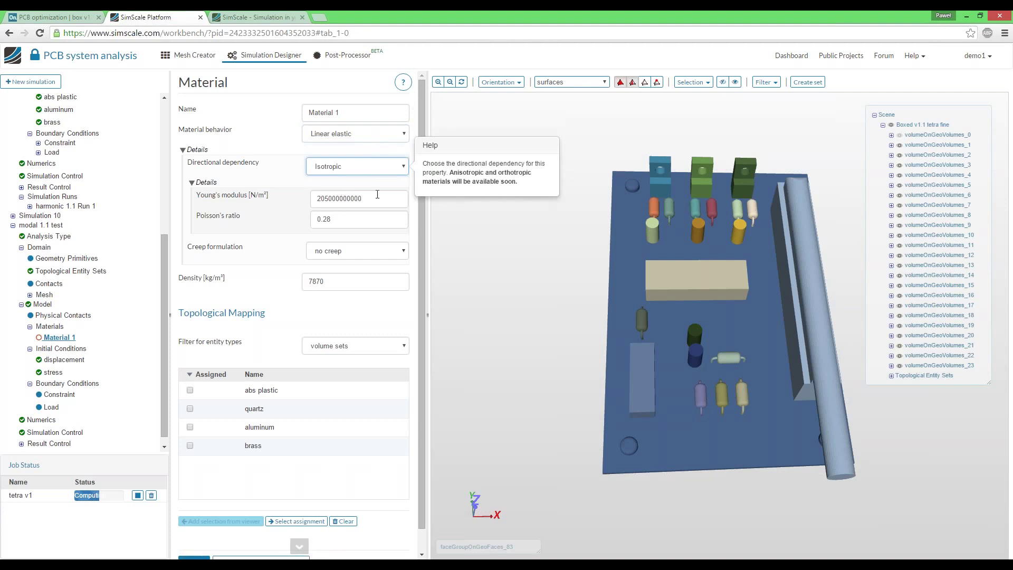
pyautogui.click(355, 134)
pyautogui.click(327, 153)
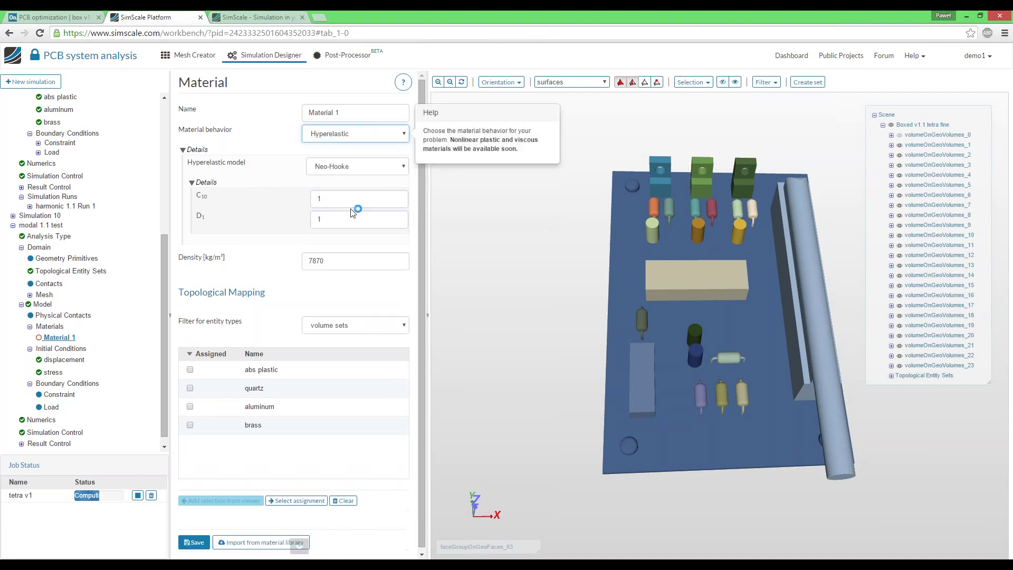
pyautogui.click(357, 166)
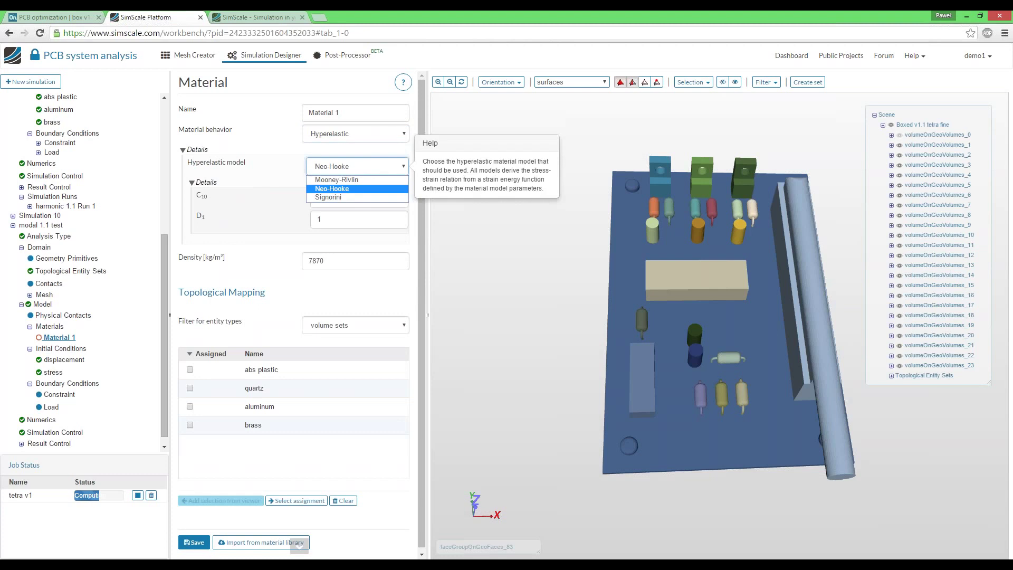
# Step: Set the material behavior of Material 1 to Plastic
pyautogui.click(355, 133)
pyautogui.click(359, 162)
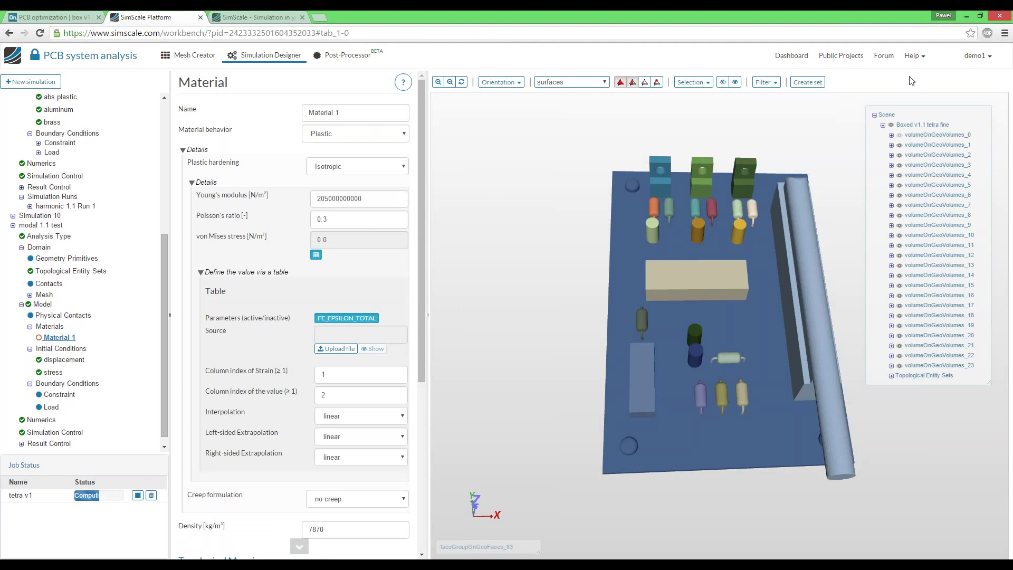
# Step: View SimScale's tutorials page and return to the PCB system analysis project
pyautogui.click(910, 57)
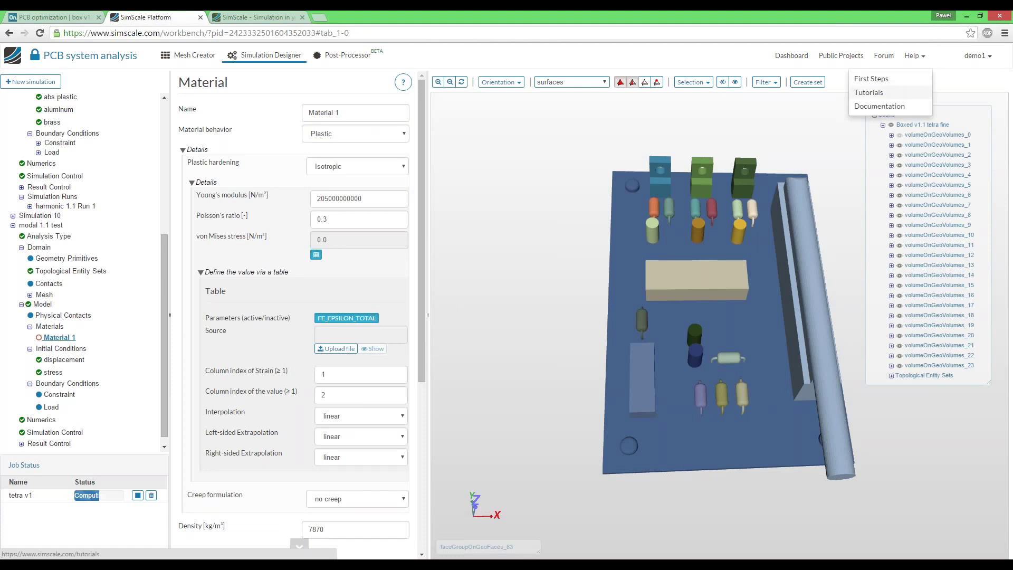
pyautogui.click(869, 93)
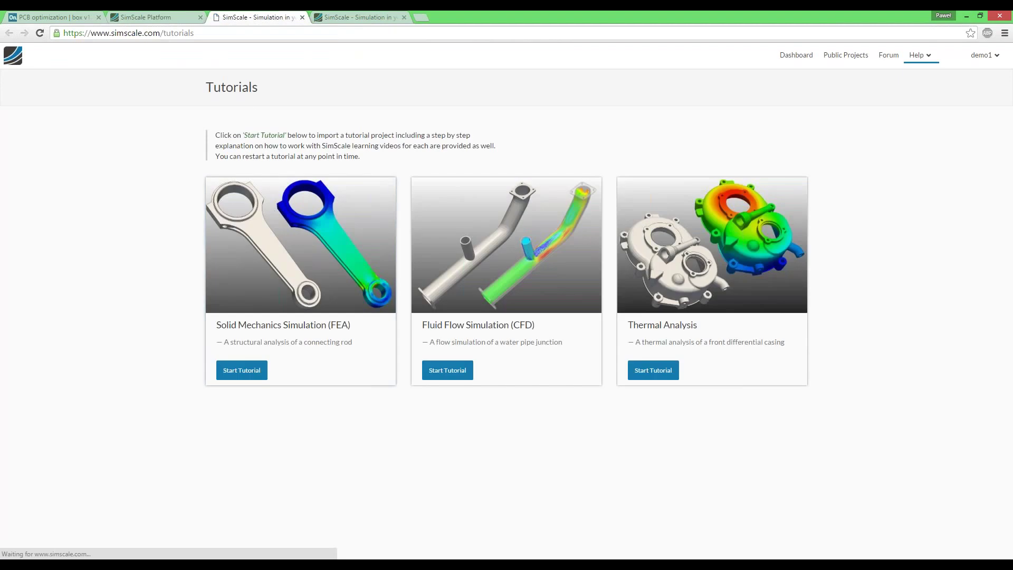
pyautogui.click(151, 17)
# Step: Open the SimScale documentation, look through its table of contents, and return to the project
pyautogui.click(912, 56)
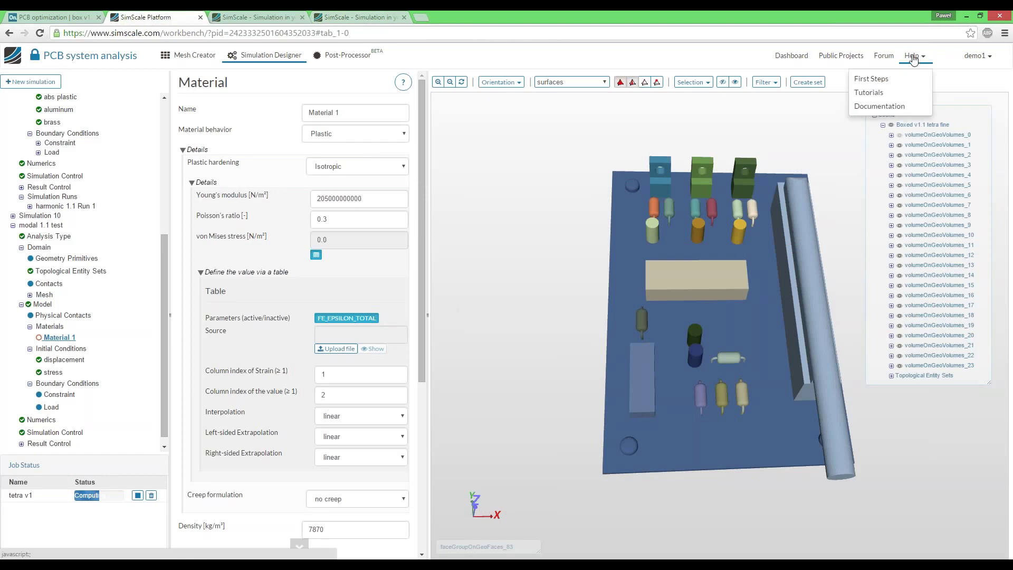
pyautogui.click(882, 107)
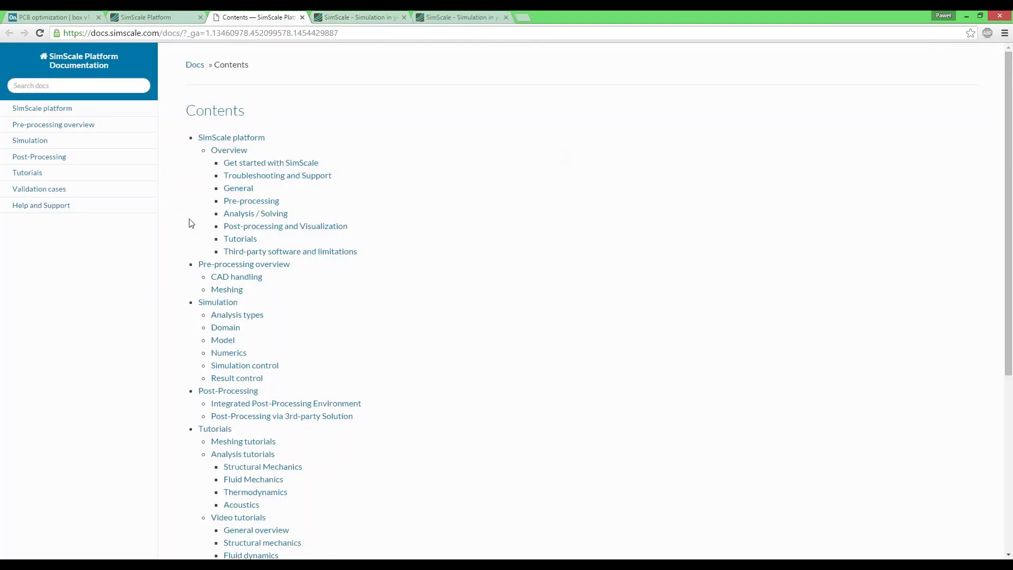
pyautogui.scroll(-3, 290, 222)
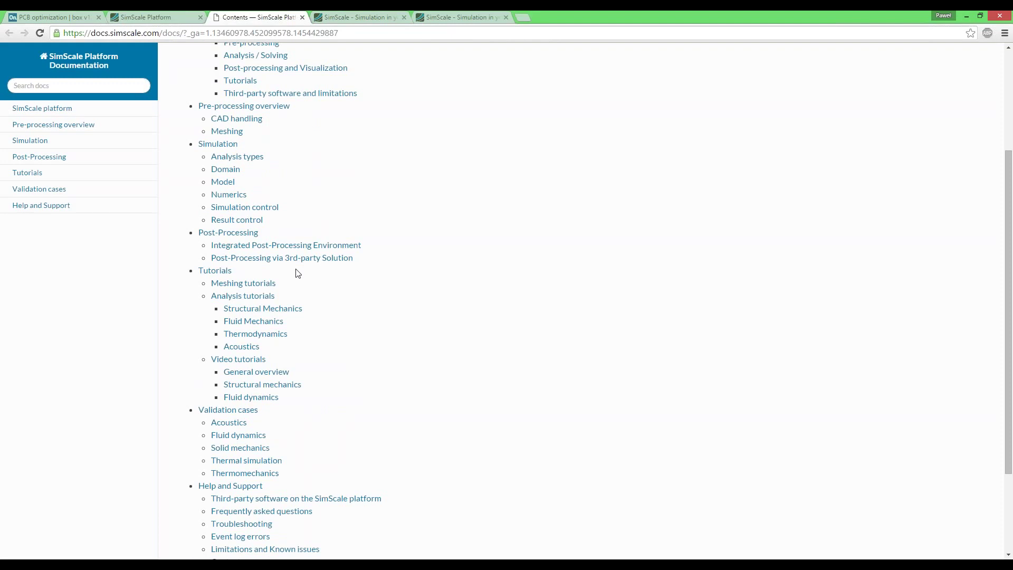
pyautogui.click(150, 19)
# Step: Browse the latest topics in the SimScale Forum and close the forum page
pyautogui.click(884, 56)
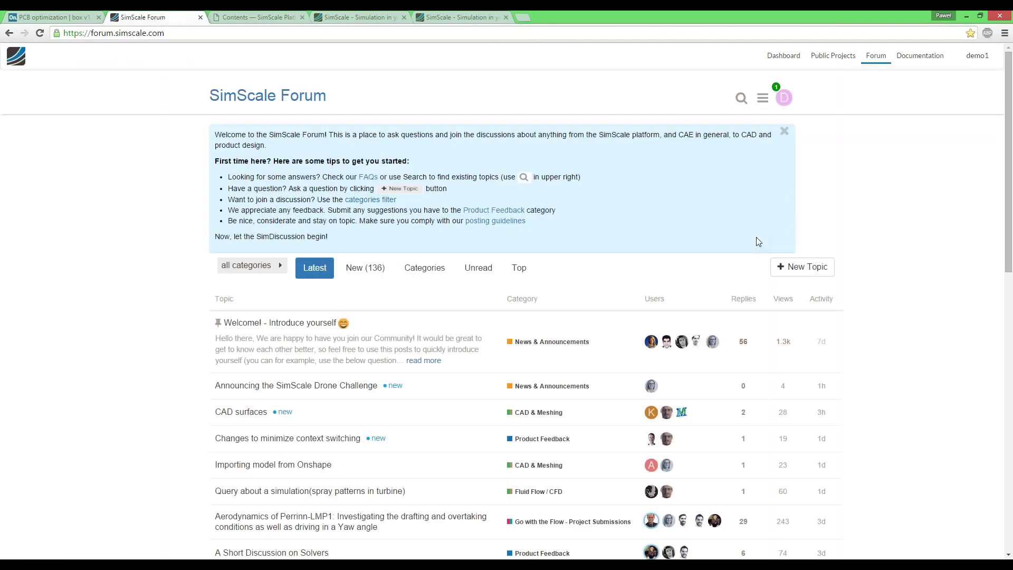
pyautogui.scroll(-7, 486, 391)
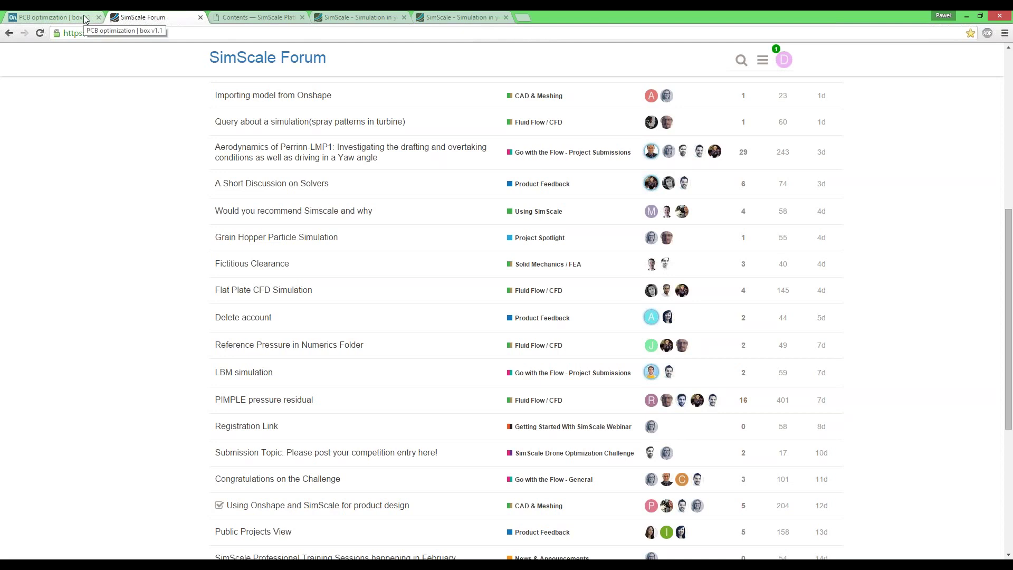
pyautogui.click(9, 33)
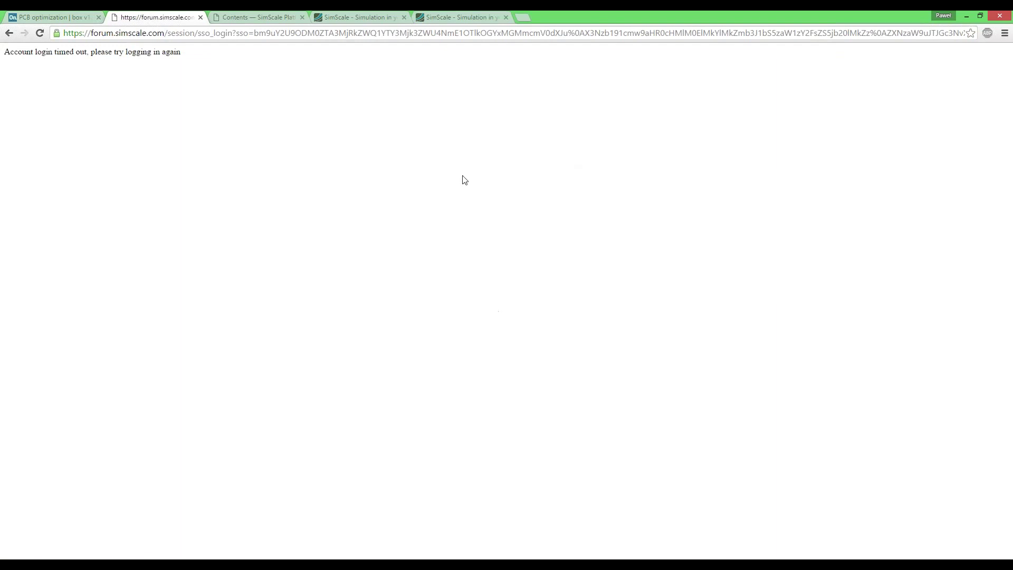
pyautogui.click(201, 17)
# Step: Open SimScale in a new browser tab and browse through the gallery of public projects
pyautogui.click(423, 20)
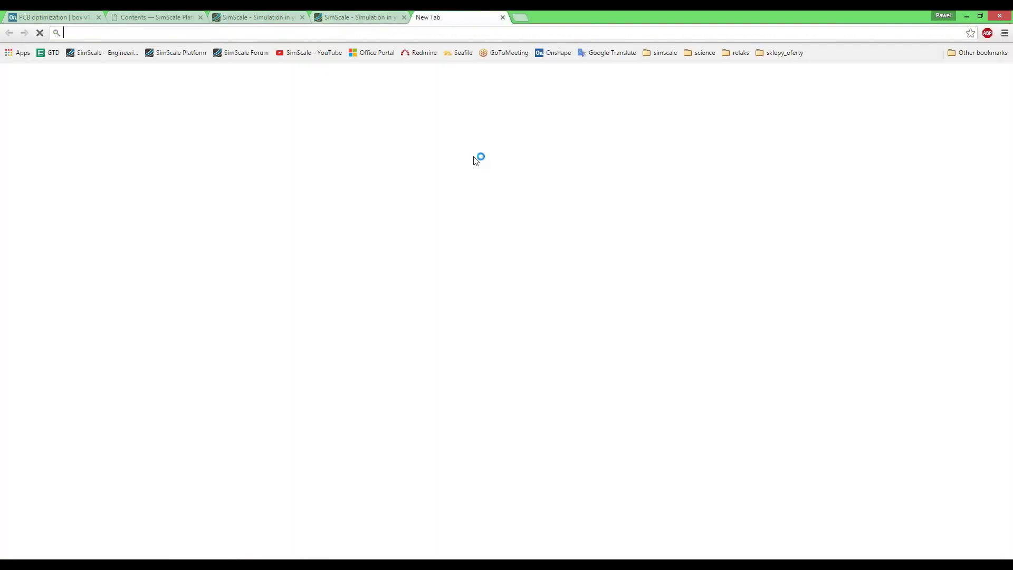
pyautogui.click(174, 52)
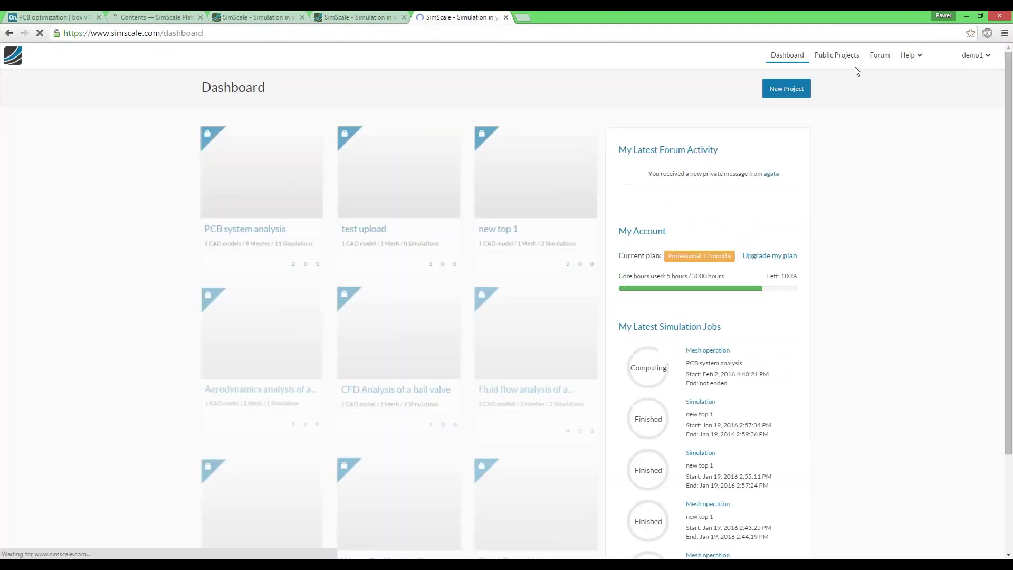
pyautogui.click(847, 57)
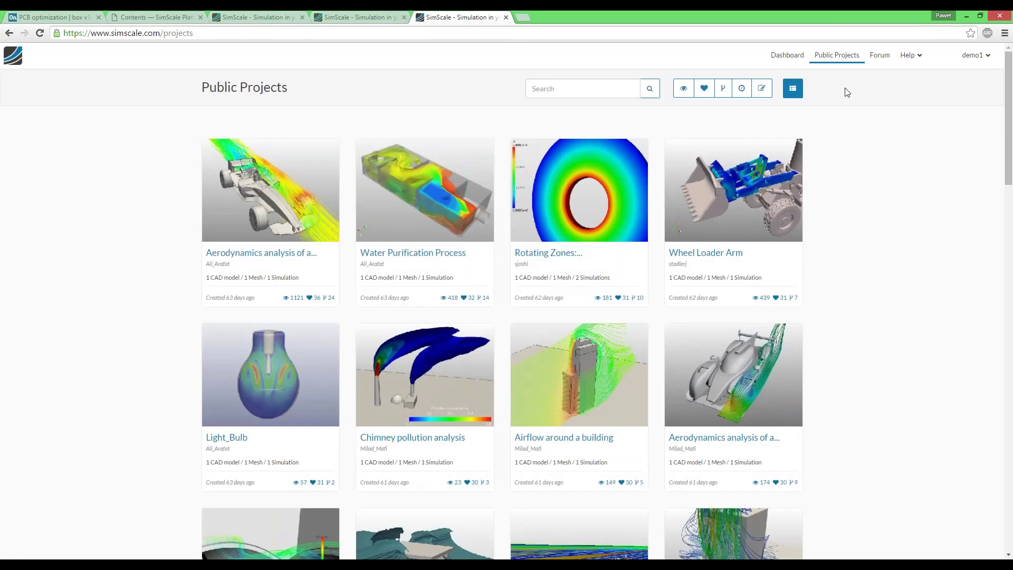
pyautogui.scroll(-20, 860, 330)
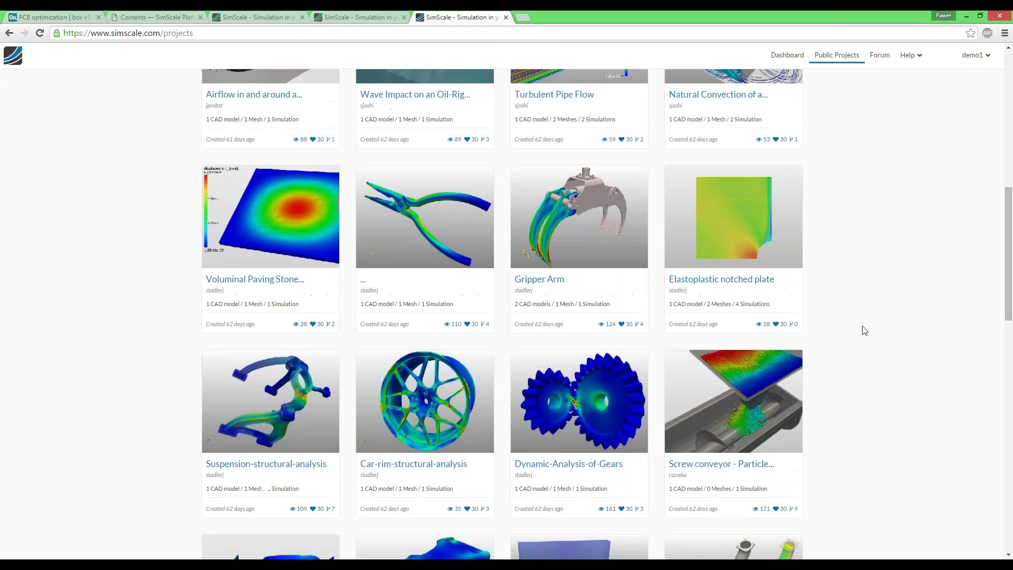
pyautogui.scroll(-10, 864, 330)
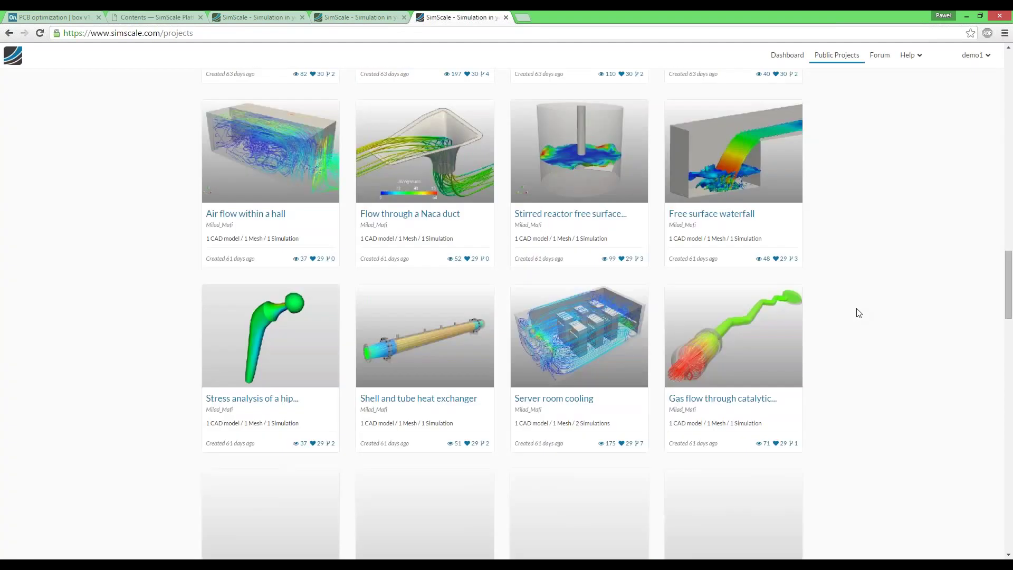
pyautogui.scroll(6, 865, 306)
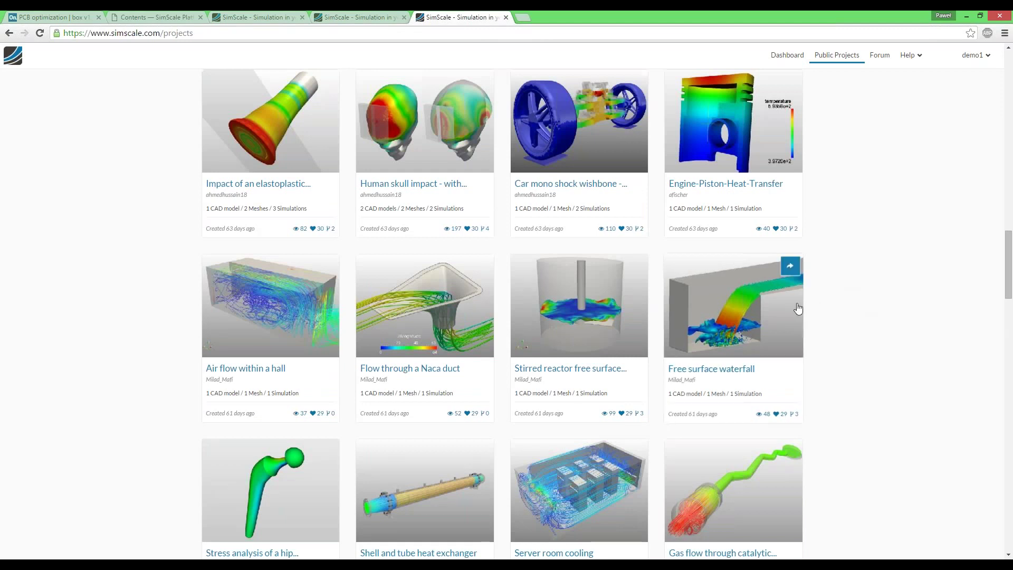
pyautogui.scroll(1, 787, 298)
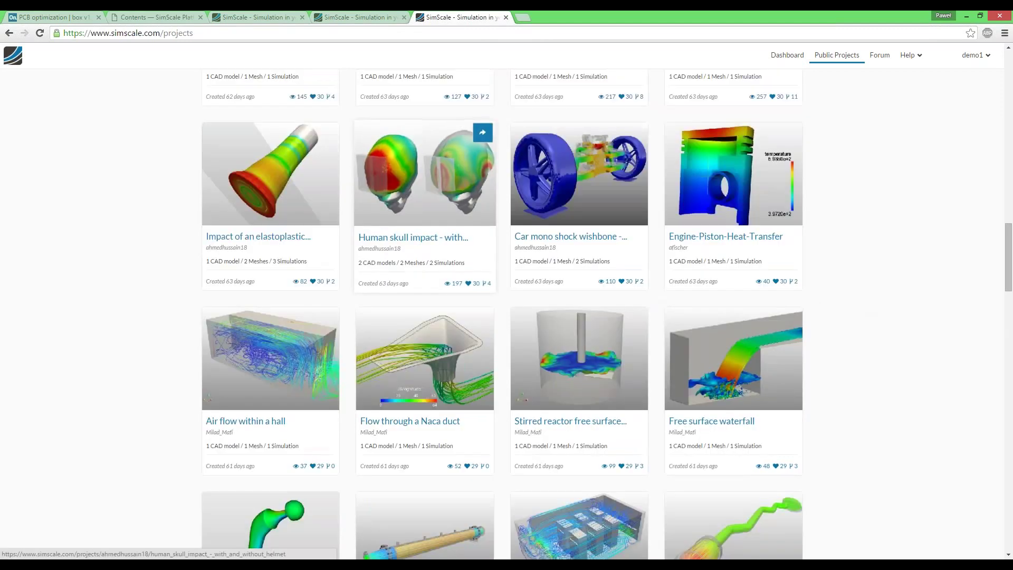
# Step: Open the public project "Human skull impact - with and without helmet" and inspect its 3D models in the preview
pyautogui.click(433, 191)
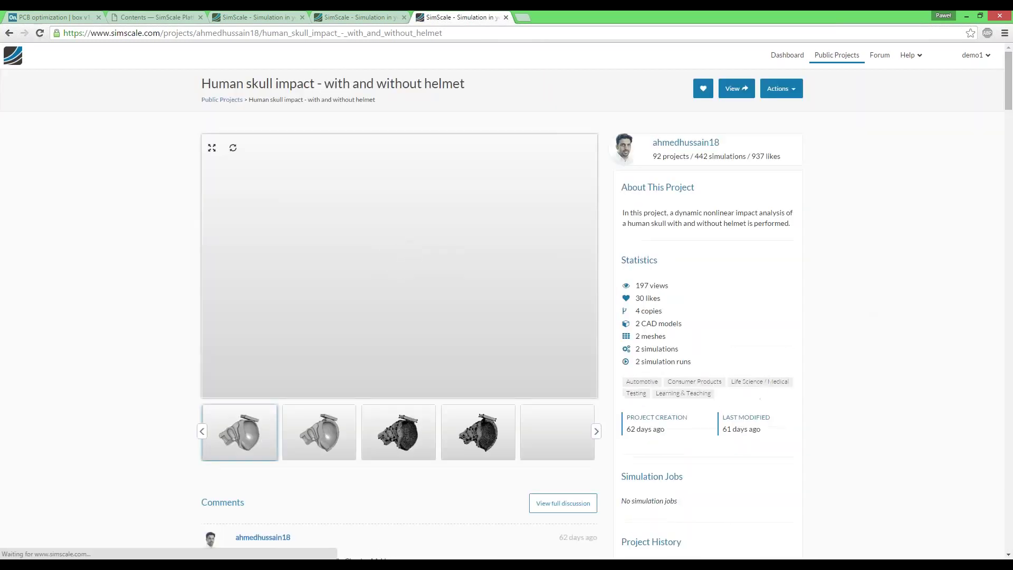
pyautogui.moveTo(402, 276); pyautogui.dragTo(438, 275)
pyautogui.scroll(-2, 438, 275)
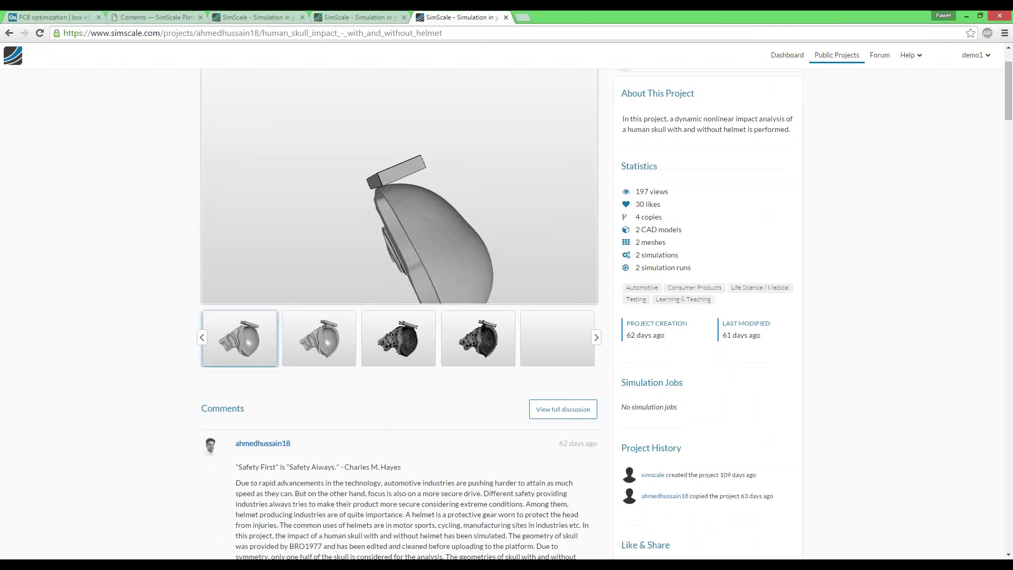
pyautogui.moveTo(456, 240); pyautogui.dragTo(455, 238)
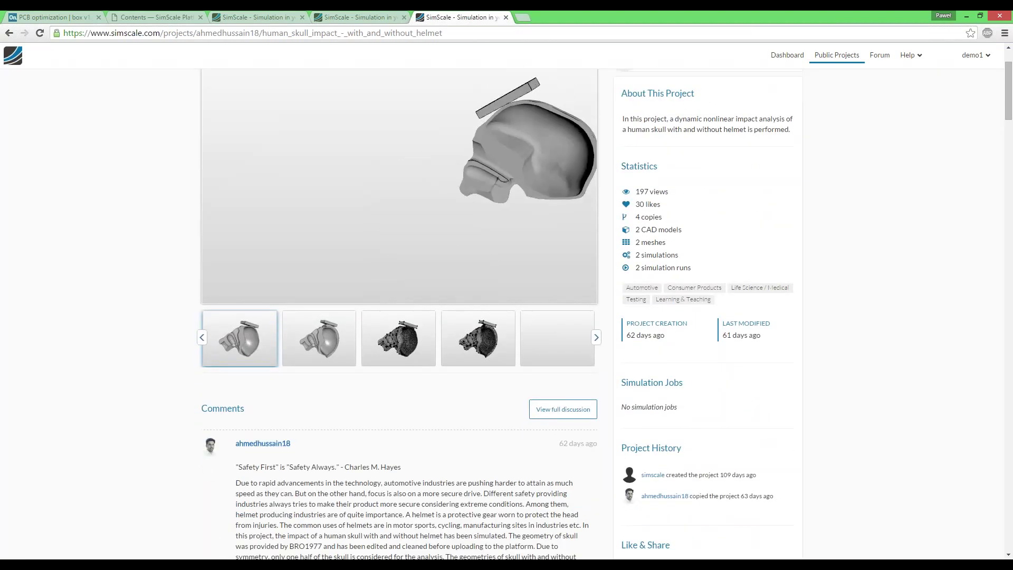
pyautogui.moveTo(452, 205); pyautogui.dragTo(410, 216, button='middle')
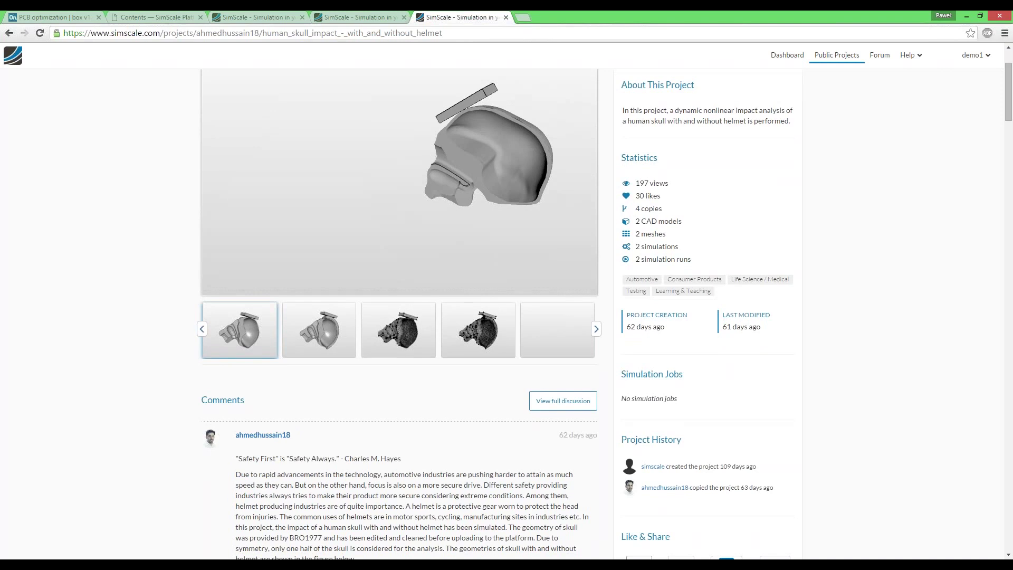
pyautogui.click(480, 334)
pyautogui.click(324, 338)
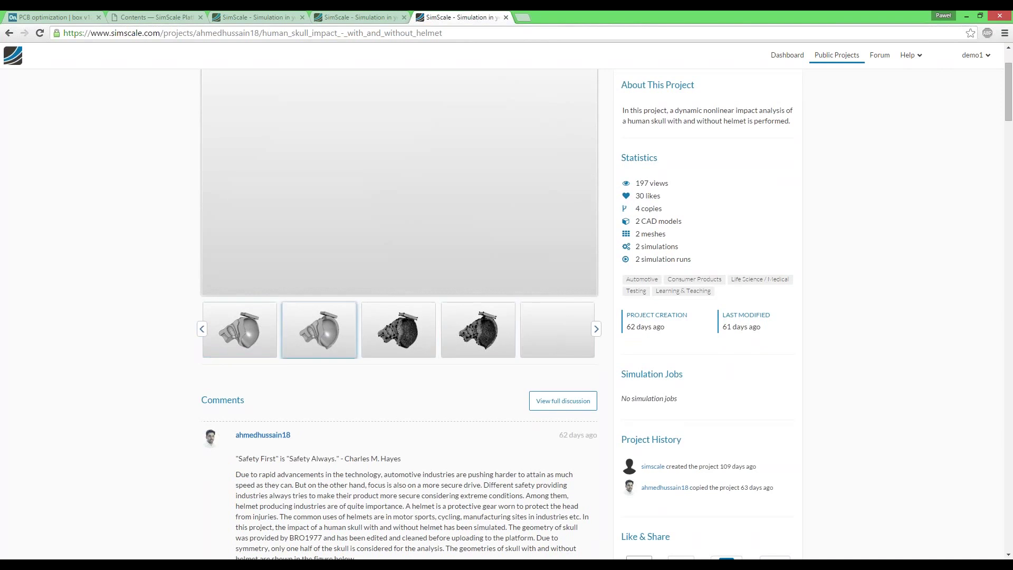
# Step: Finish inspecting the skull and helmet model in the preview, and look over the projects on the dashboard
pyautogui.moveTo(383, 139); pyautogui.dragTo(382, 85, button='middle')
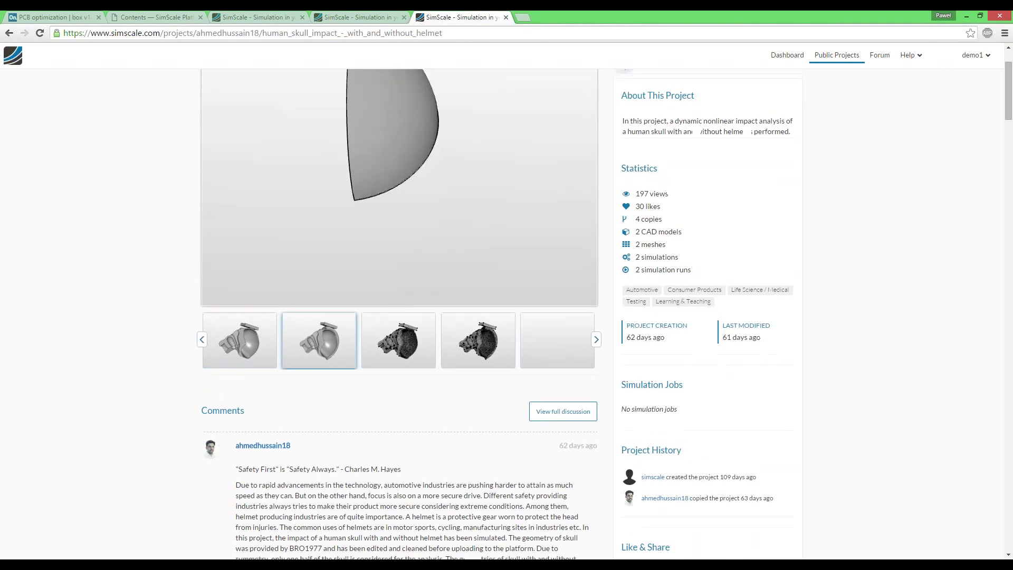
pyautogui.moveTo(381, 127); pyautogui.dragTo(374, 158)
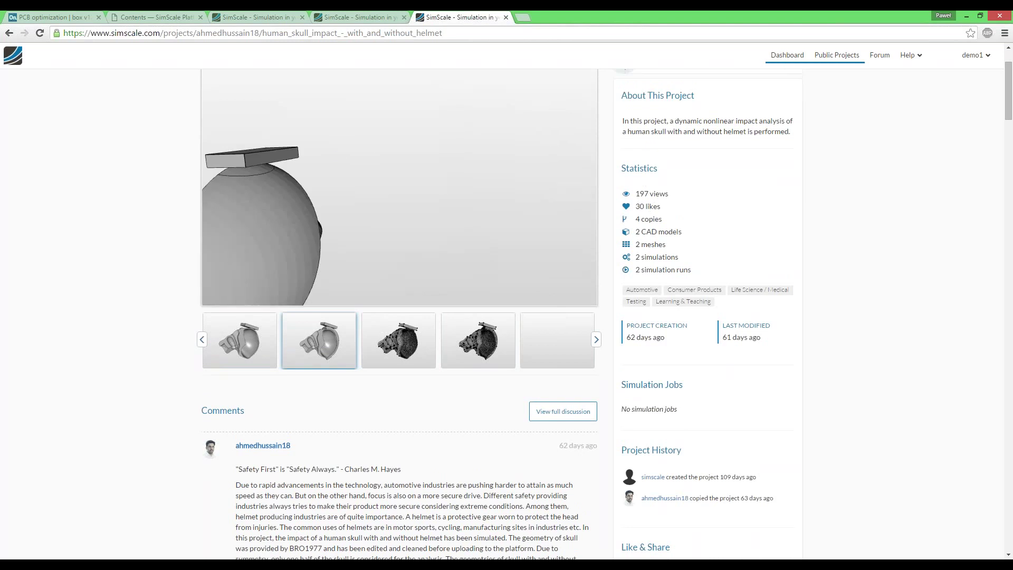
pyautogui.click(786, 55)
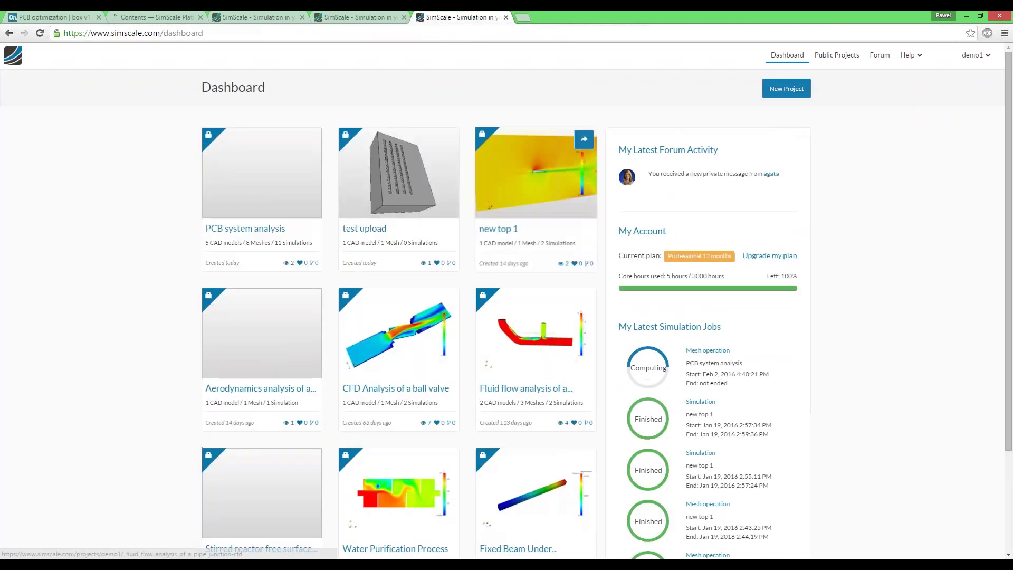
pyautogui.scroll(-3, 395, 369)
pyautogui.scroll(3, 398, 369)
# Step: Open the public projects gallery and browse through the shared simulation projects
pyautogui.click(837, 56)
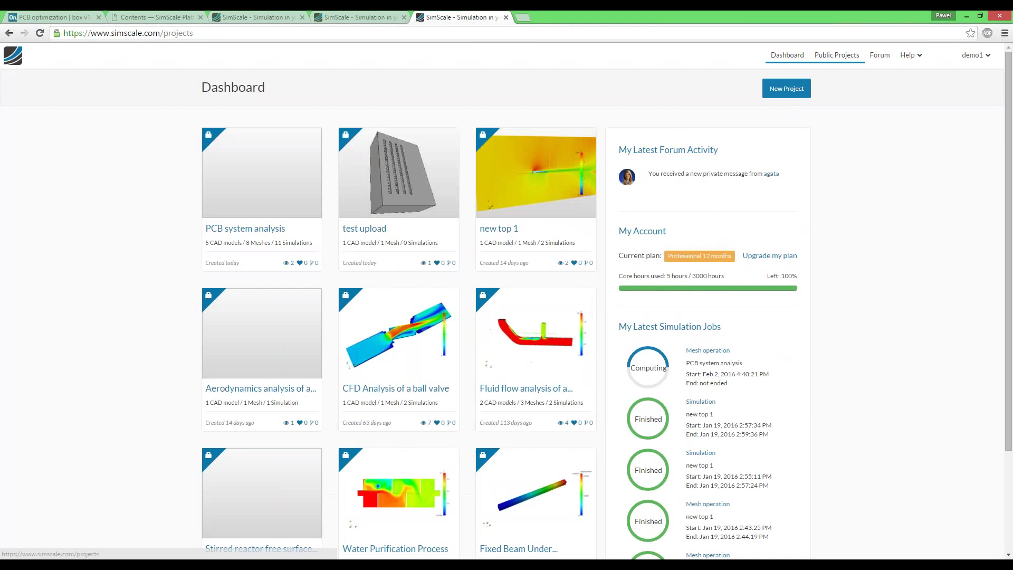
pyautogui.scroll(-6, 414, 322)
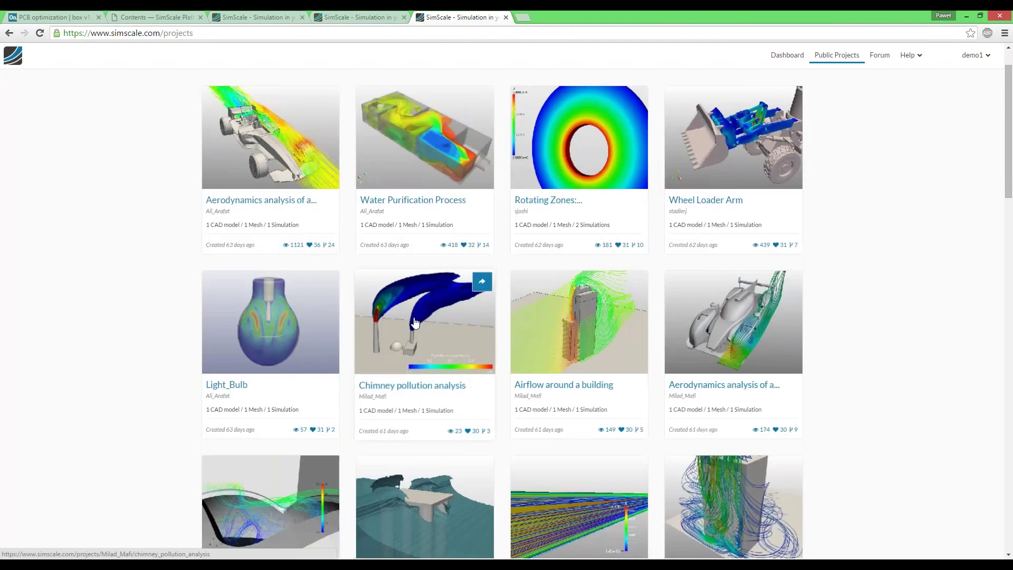
pyautogui.scroll(-6, 415, 322)
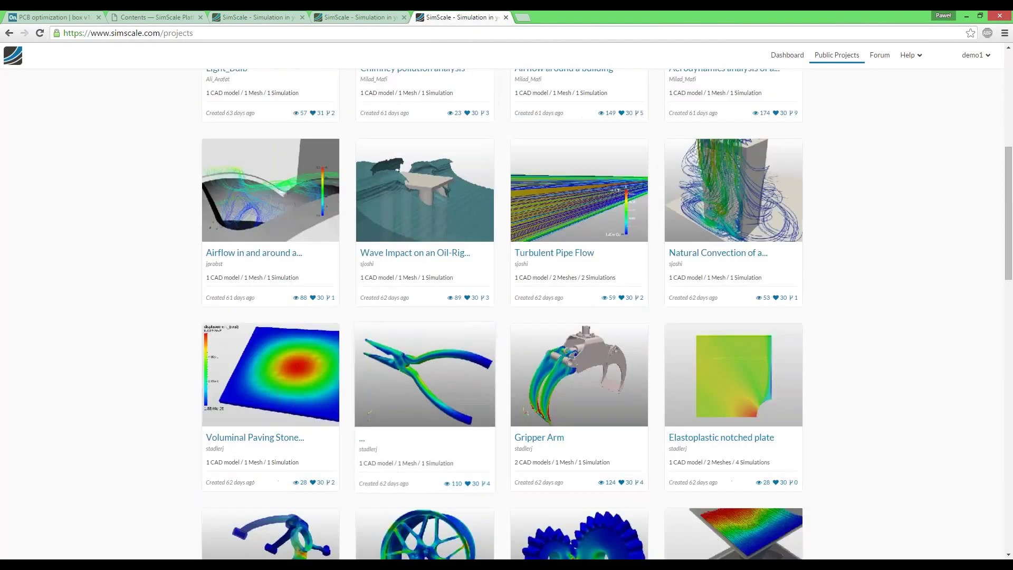
pyautogui.scroll(-7, 353, 371)
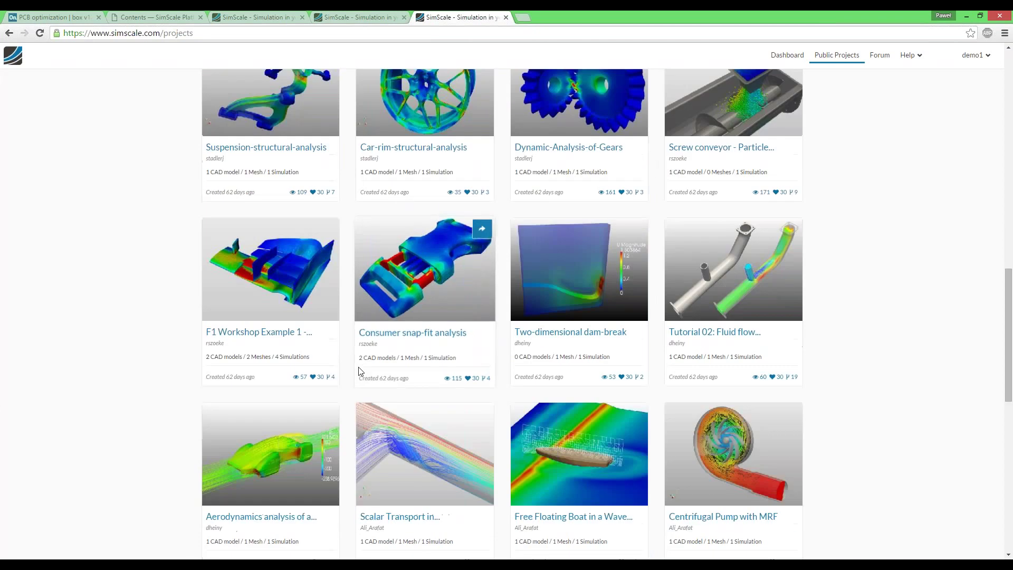
pyautogui.scroll(-4, 369, 371)
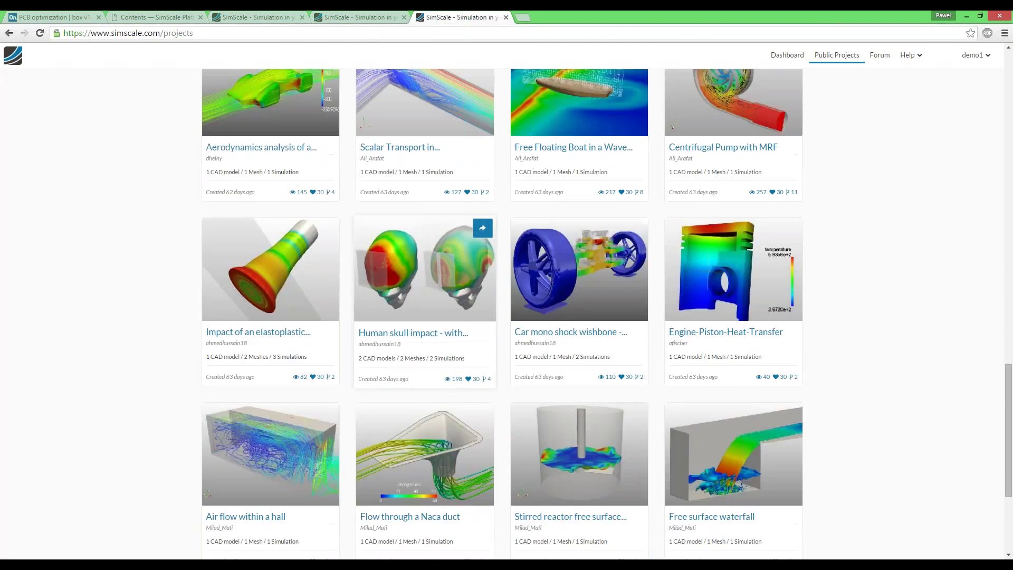
pyautogui.scroll(-4, 359, 373)
pyautogui.scroll(7, 514, 252)
pyautogui.scroll(-3, 580, 295)
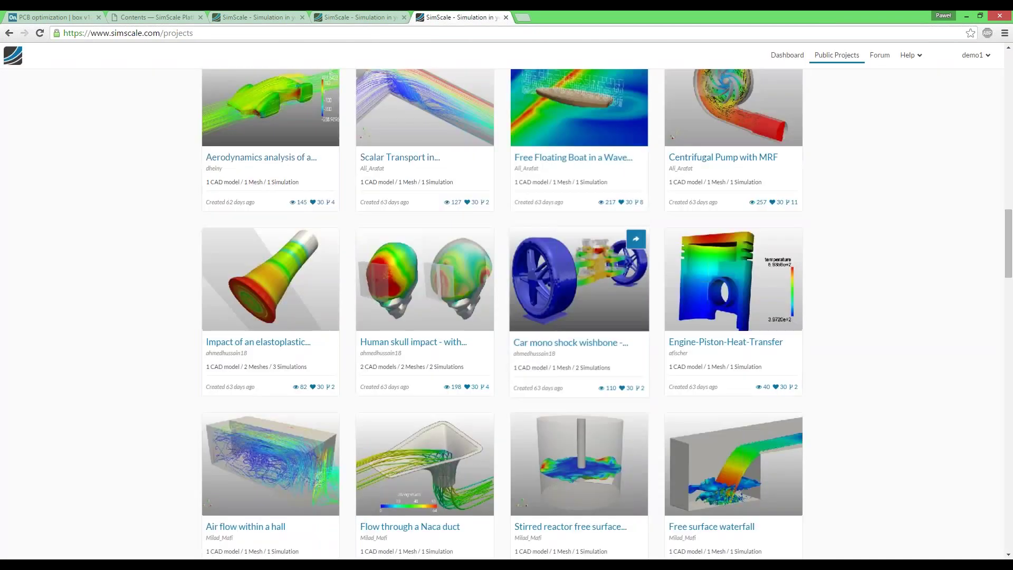
pyautogui.scroll(20, 623, 317)
pyautogui.scroll(3, 575, 211)
# Step: Search the public projects for "modal" and open the "modal test" project that has a simulation
pyautogui.click(578, 89)
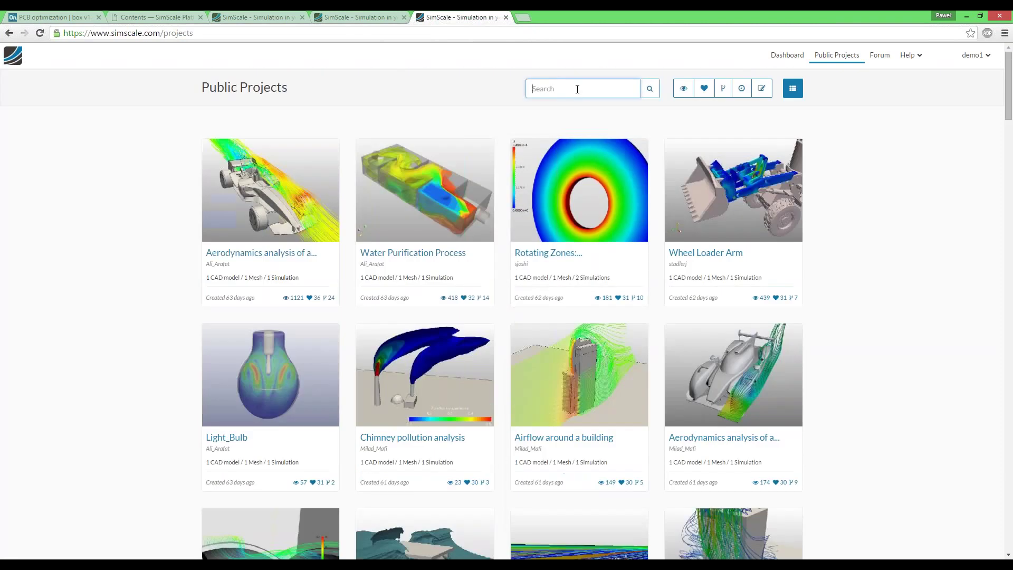
pyautogui.write('modal')
pyautogui.press('Return')
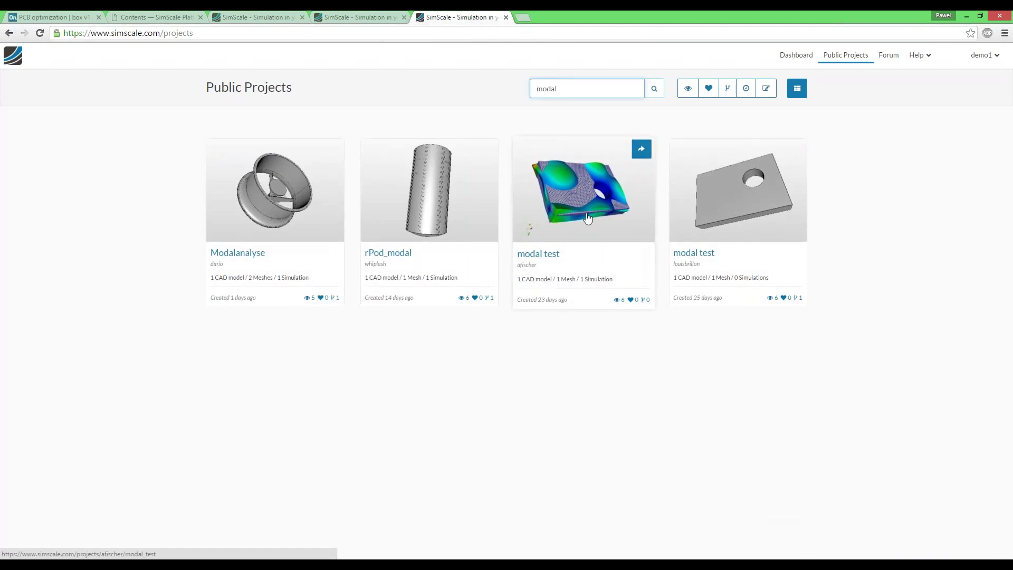
pyautogui.click(587, 218)
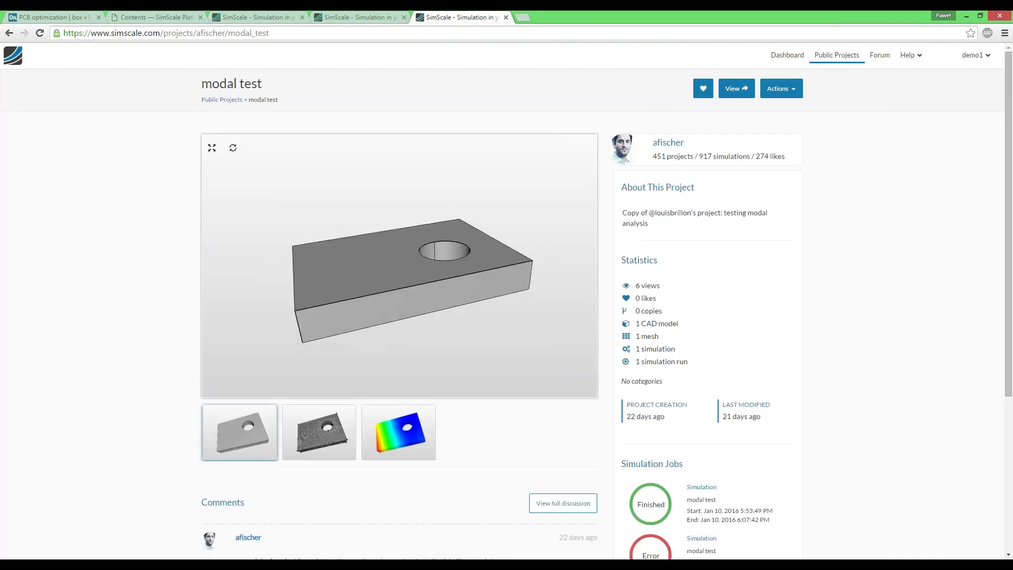
# Step: Copy the "modal test" project to the own account with its visibility set to Public
pyautogui.click(790, 91)
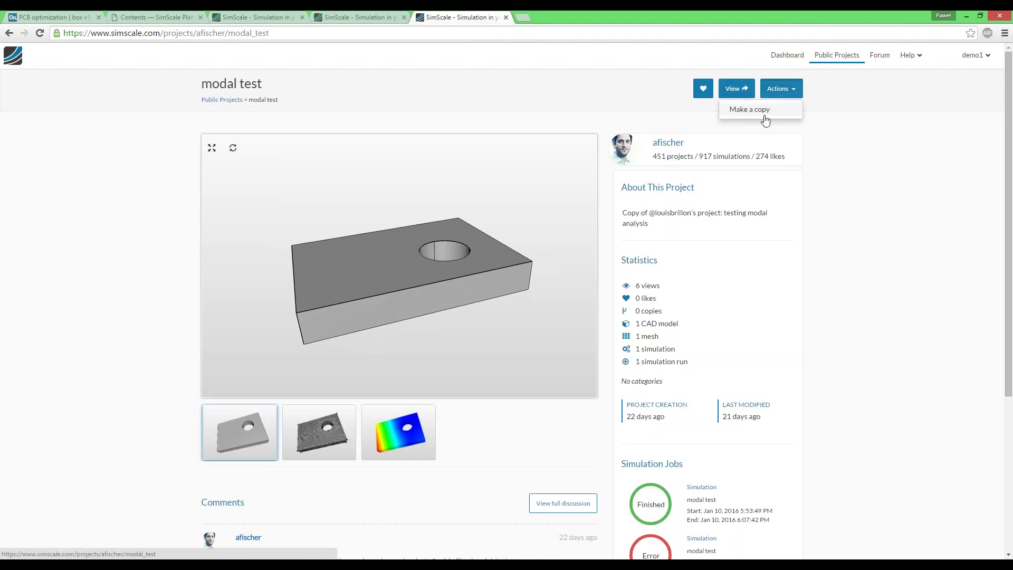
pyautogui.click(766, 110)
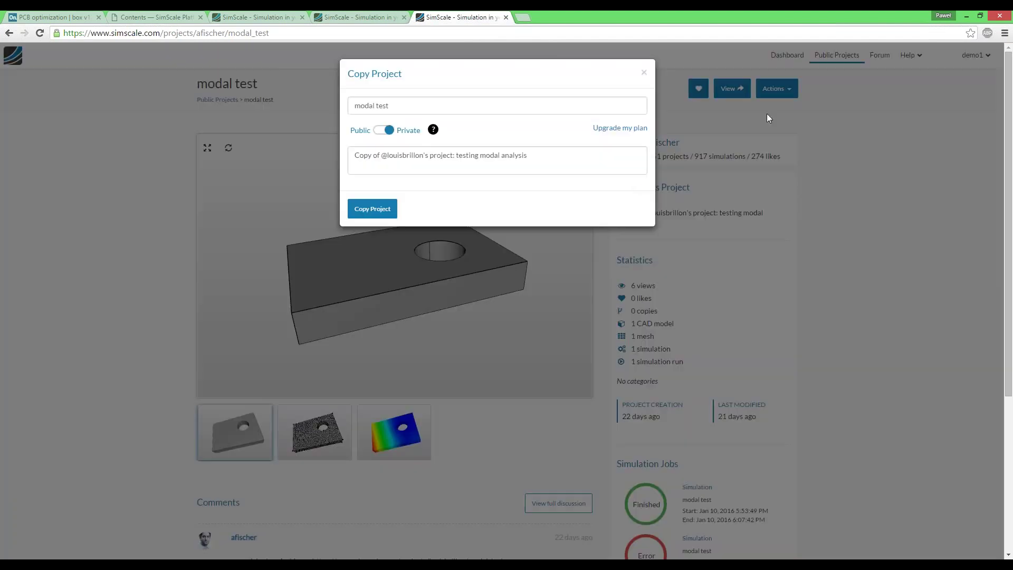
pyautogui.click(383, 132)
pyautogui.click(379, 210)
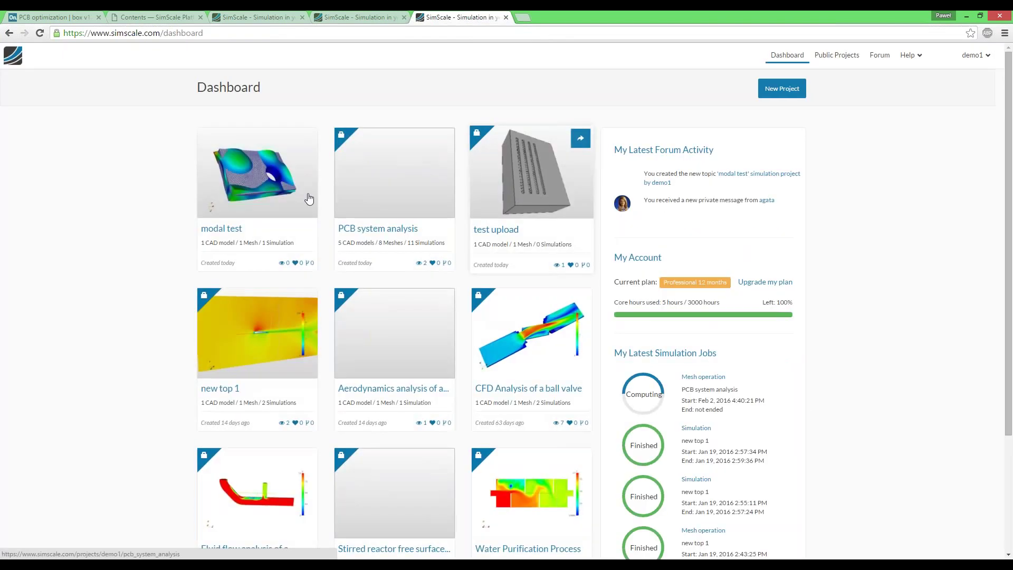
# Step: Open the copied "modal test" project in the workbench and display Mesh 1
pyautogui.click(281, 184)
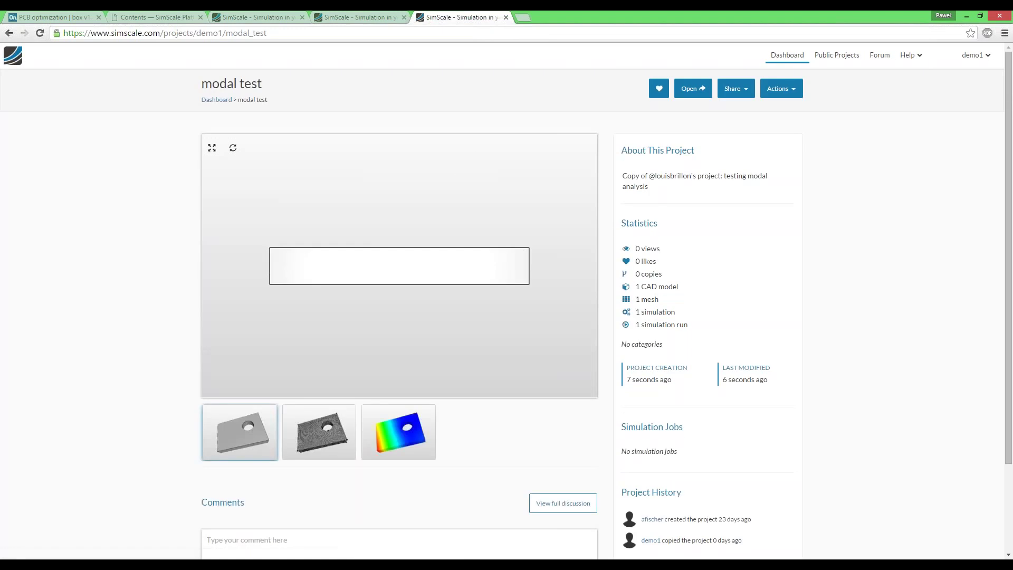
pyautogui.click(690, 88)
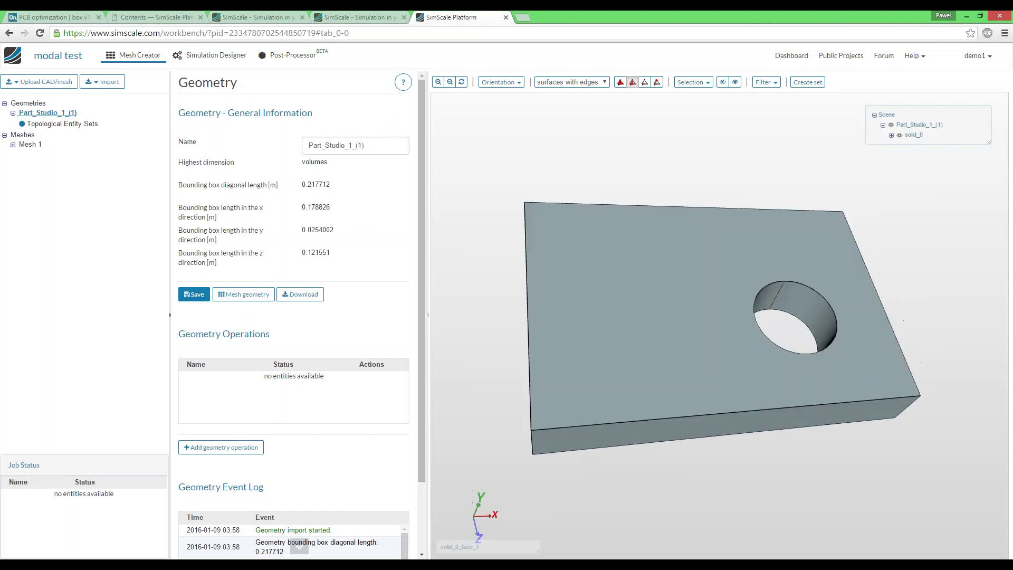
pyautogui.click(30, 144)
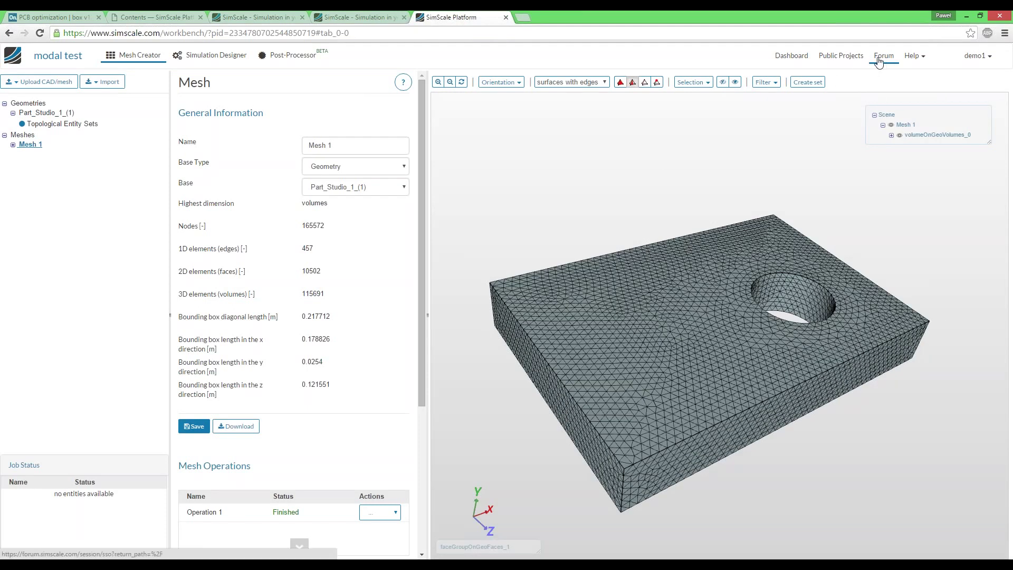
# Step: Show the help resources, load the SimScale homepage in a new browser tab, view the documentation contents, and return to the project
pyautogui.click(907, 61)
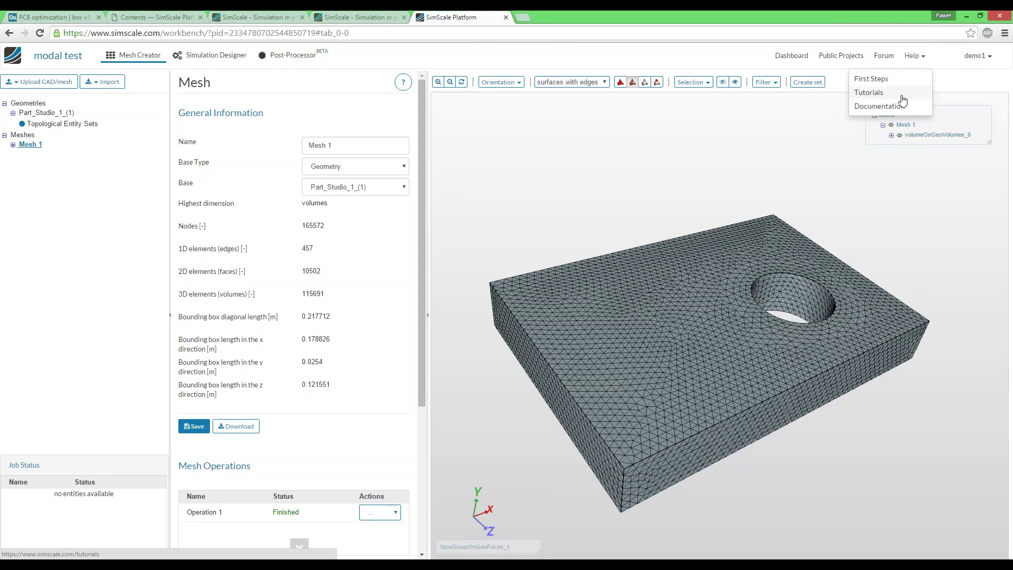
pyautogui.click(521, 21)
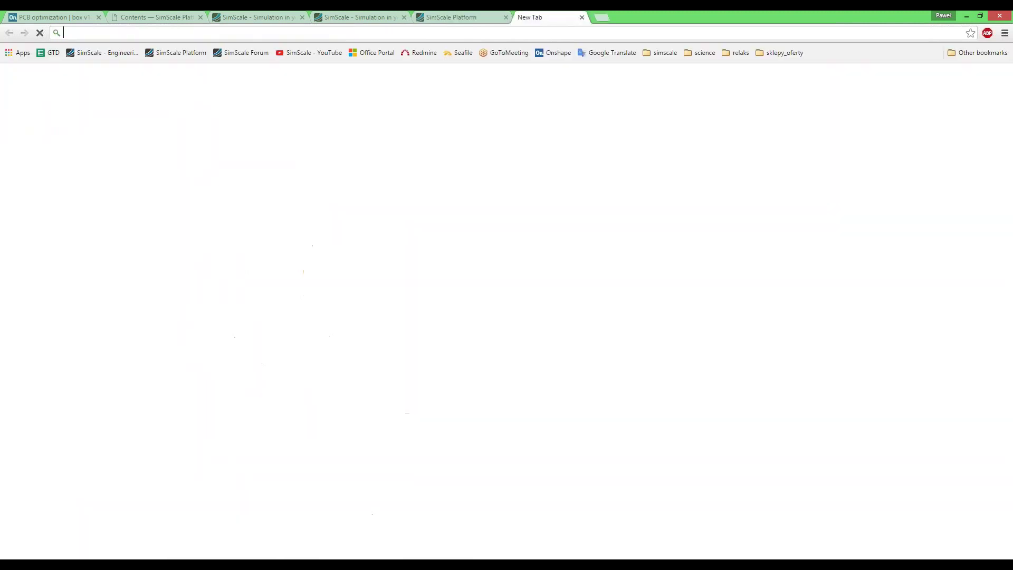
pyautogui.click(87, 54)
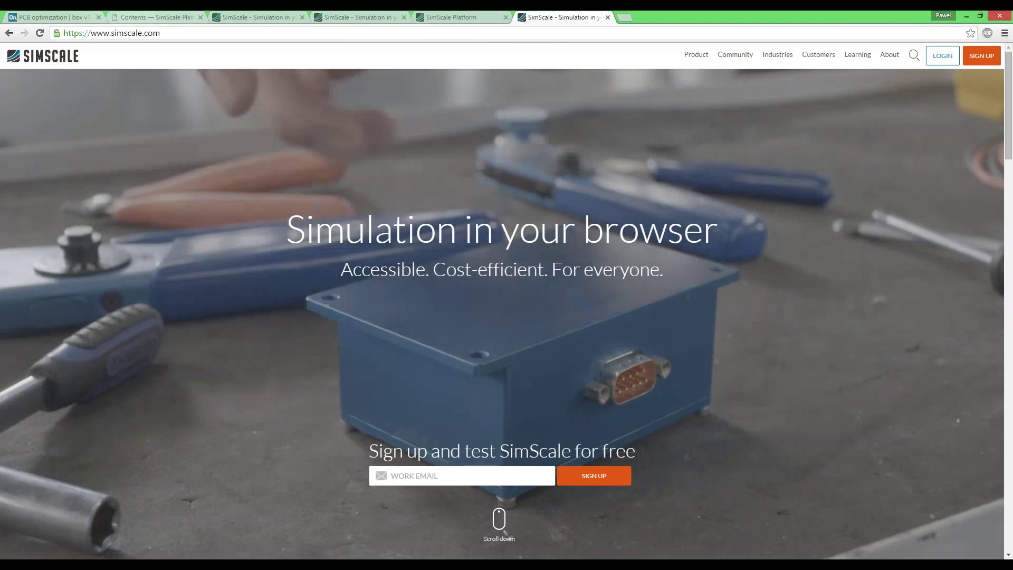
pyautogui.click(177, 18)
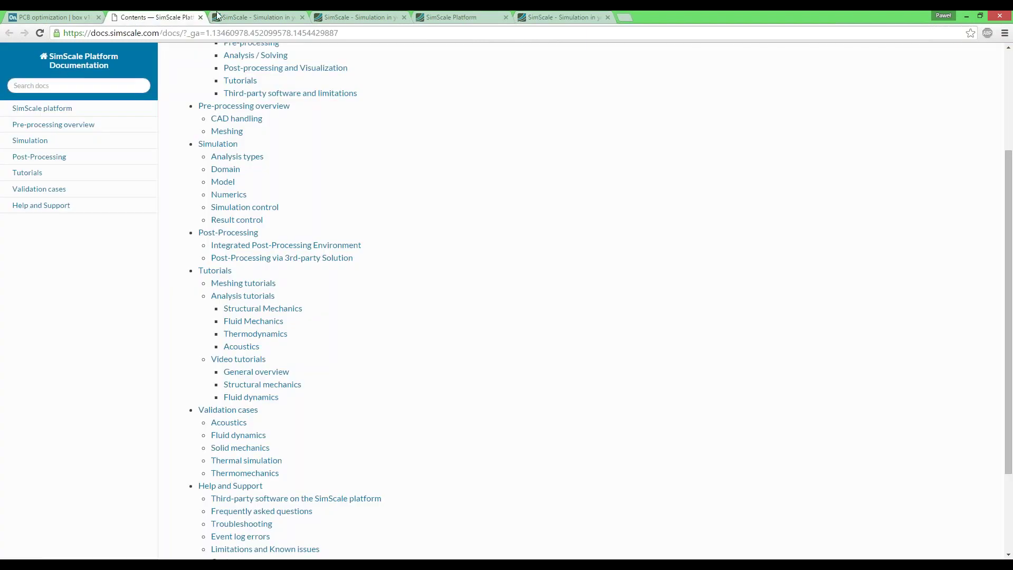
pyautogui.click(440, 18)
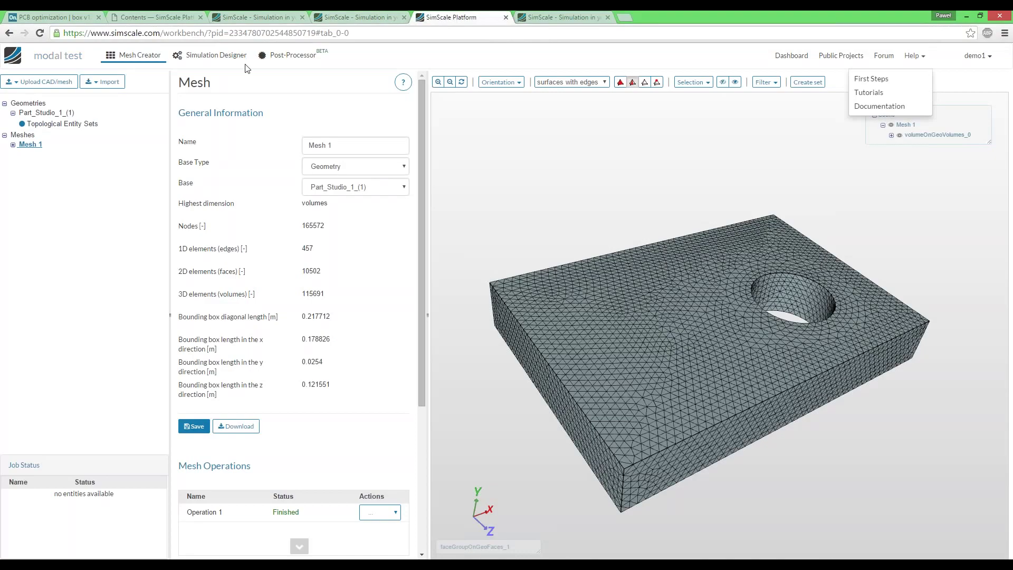
# Step: Return to the public projects gallery and open "Nonlinear-stress-analysis-Pliers" for viewing in the workbench
pyautogui.click(791, 56)
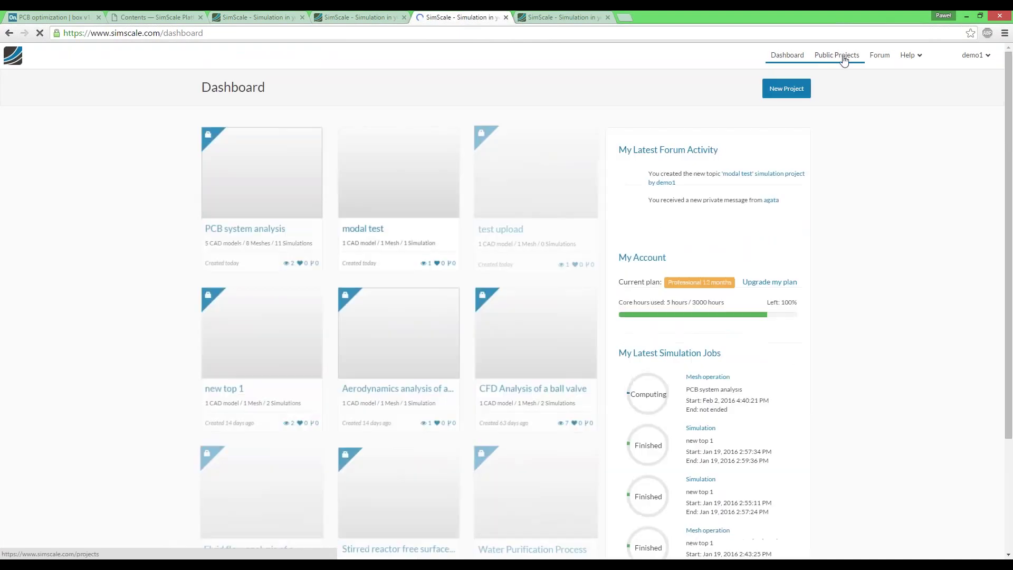
pyautogui.click(844, 57)
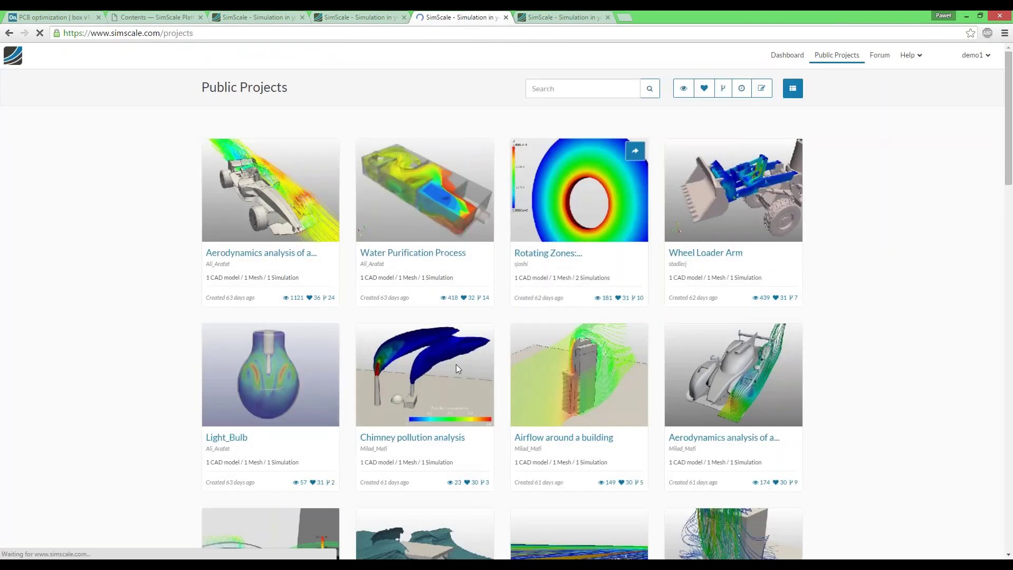
pyautogui.scroll(-4, 456, 364)
pyautogui.scroll(-4, 455, 365)
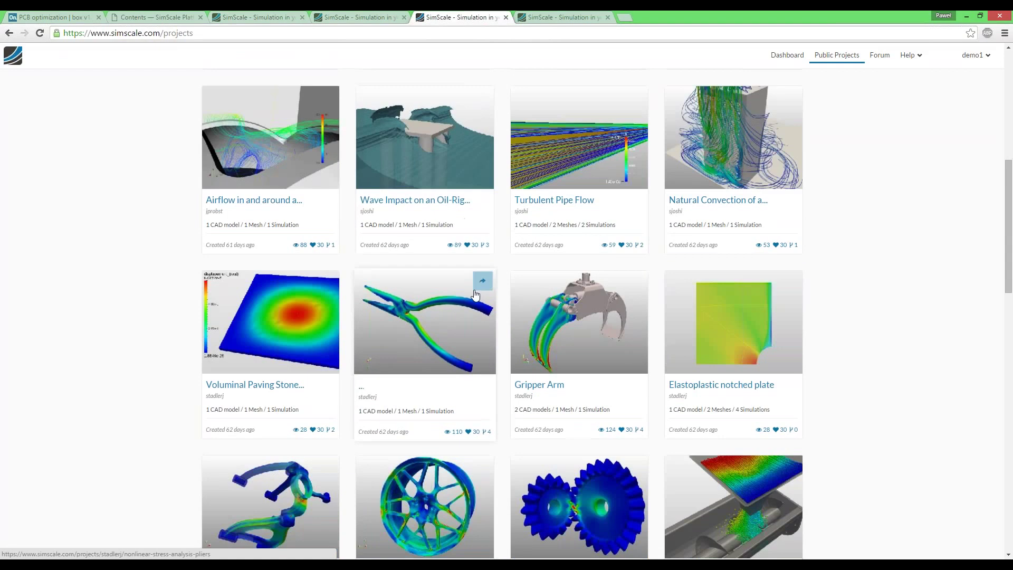
pyautogui.click(443, 319)
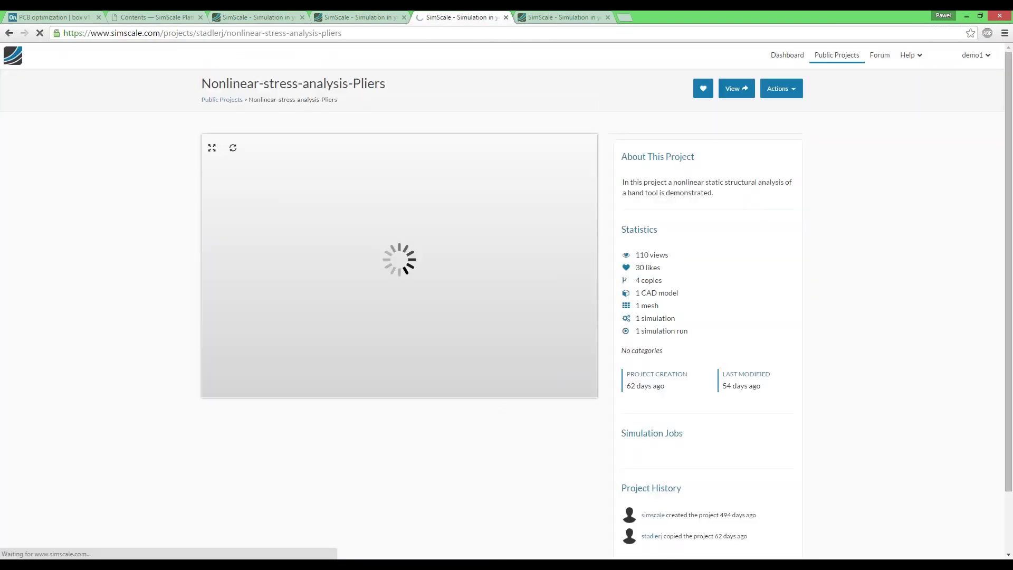
pyautogui.click(740, 89)
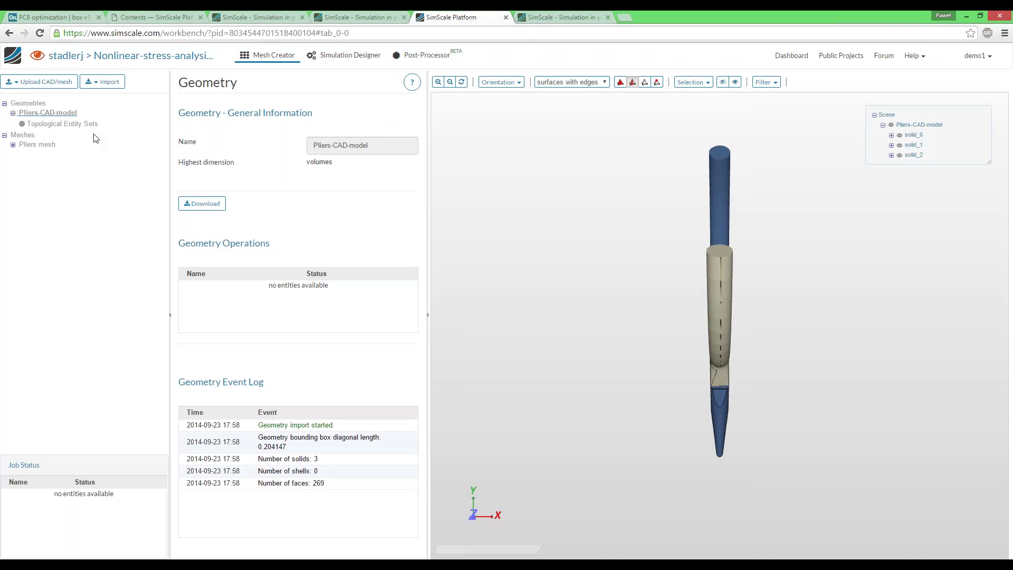
# Step: Inspect the pliers' CAD model, and display the Pliers mesh and examine it from several angles
pyautogui.moveTo(637, 232)
pyautogui.mouseDown()
pyautogui.moveTo(701, 244)
pyautogui.moveTo(696, 262)
pyautogui.moveTo(572, 228)
pyautogui.moveTo(640, 231)
pyautogui.mouseUp()
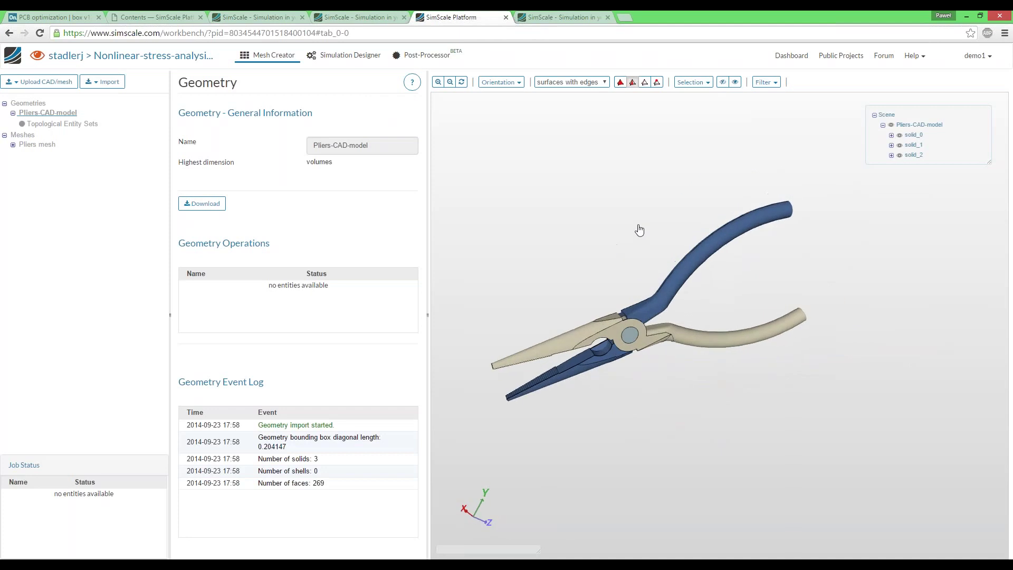
pyautogui.click(33, 145)
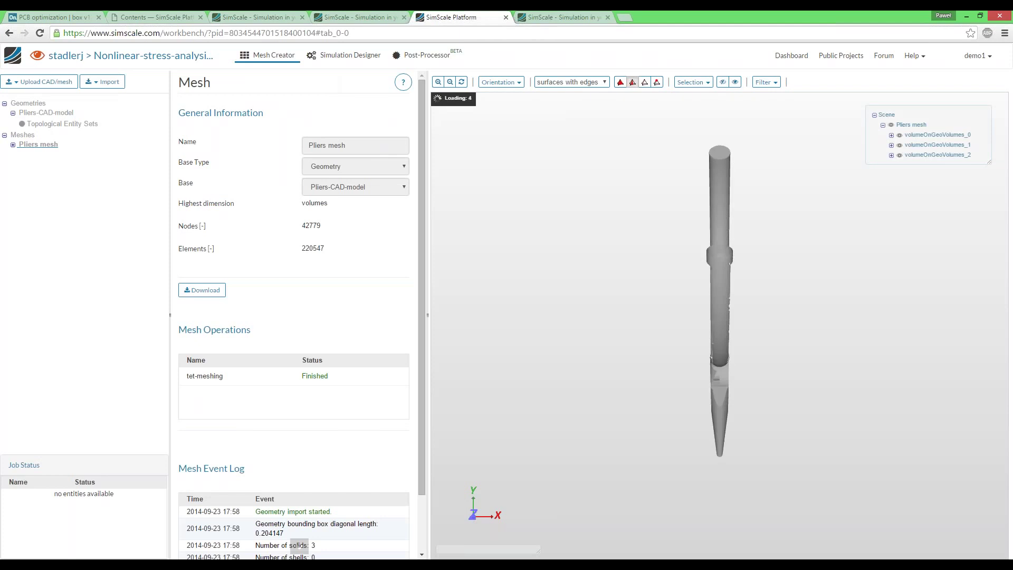
pyautogui.moveTo(576, 190); pyautogui.dragTo(591, 255)
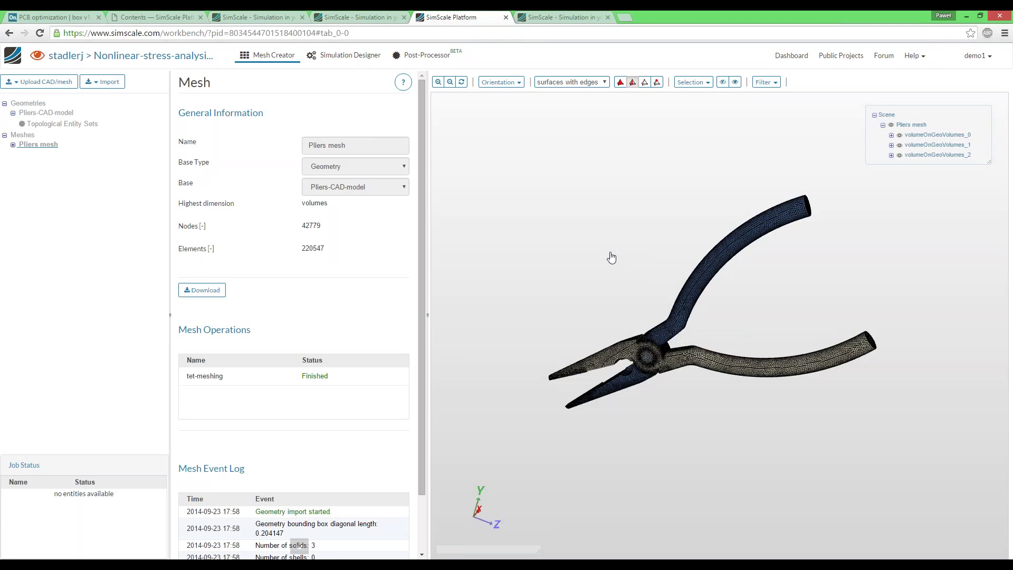
pyautogui.moveTo(601, 248); pyautogui.dragTo(609, 320)
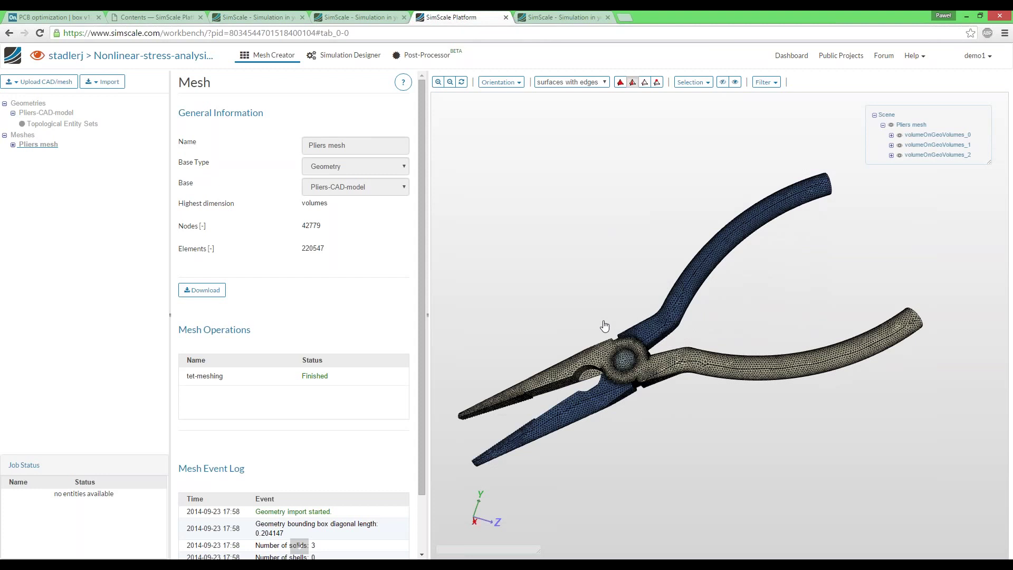
pyautogui.scroll(1, 615, 303)
# Step: Show the simulation setup of the pliers project and inspect the Contact 2 definition with its mesh
pyautogui.click(346, 55)
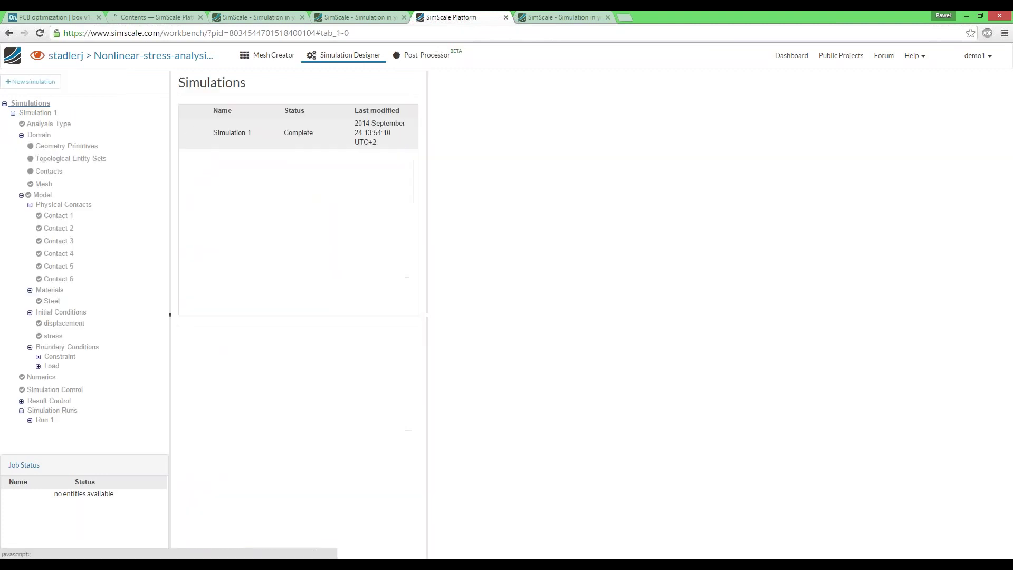
pyautogui.click(62, 228)
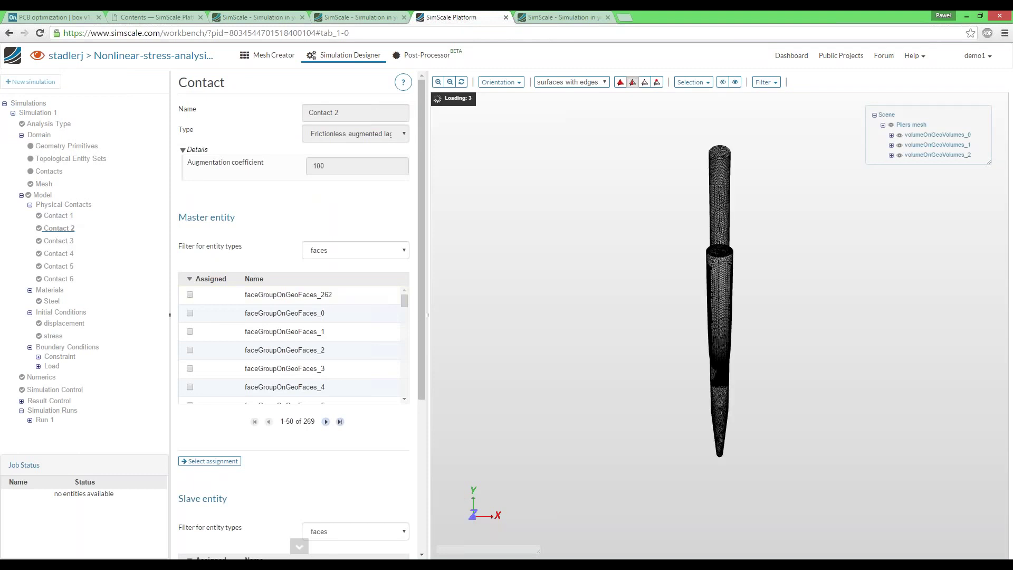
pyautogui.moveTo(499, 274); pyautogui.dragTo(565, 288)
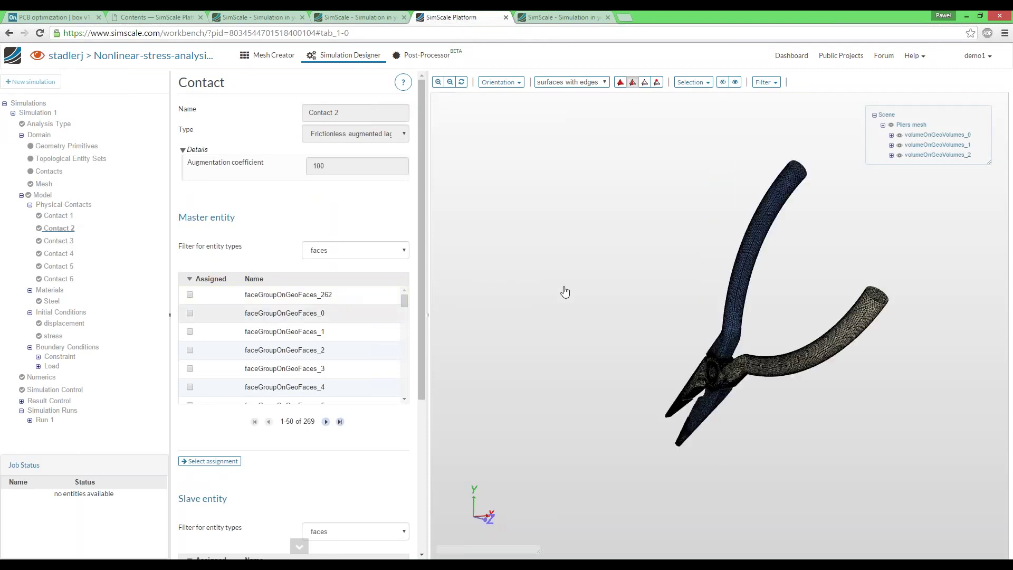
# Step: Inspect the pliers project's Contact 3 definition and Run 1 convergence plot, and show its post-processing results tree
pyautogui.click(59, 243)
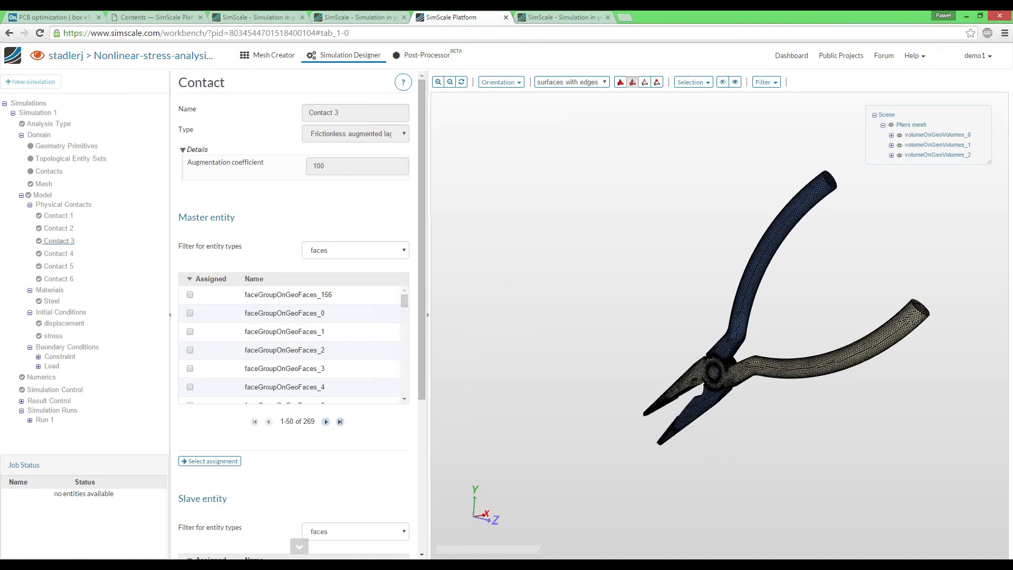
pyautogui.click(211, 279)
pyautogui.click(46, 421)
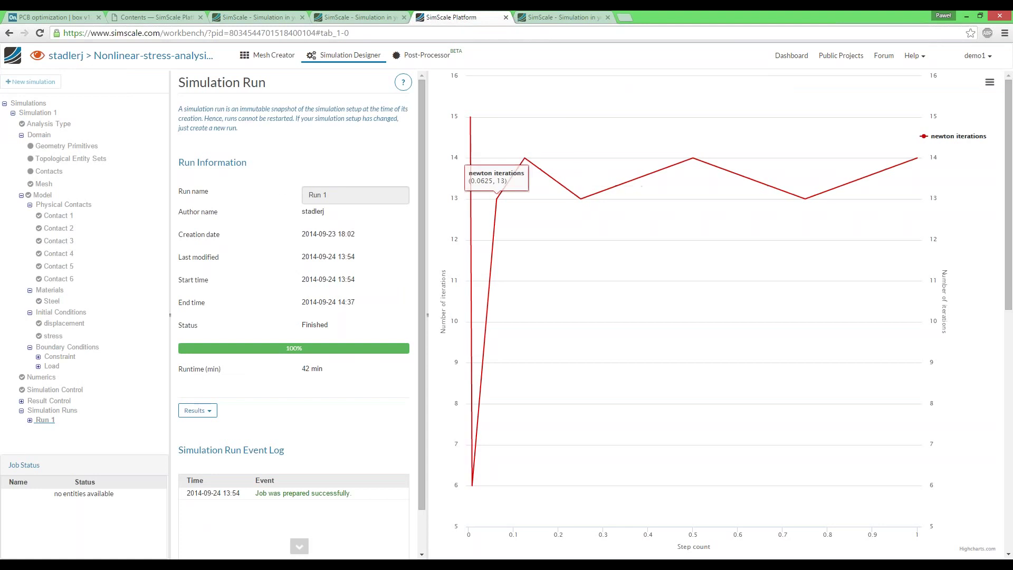
pyautogui.click(426, 55)
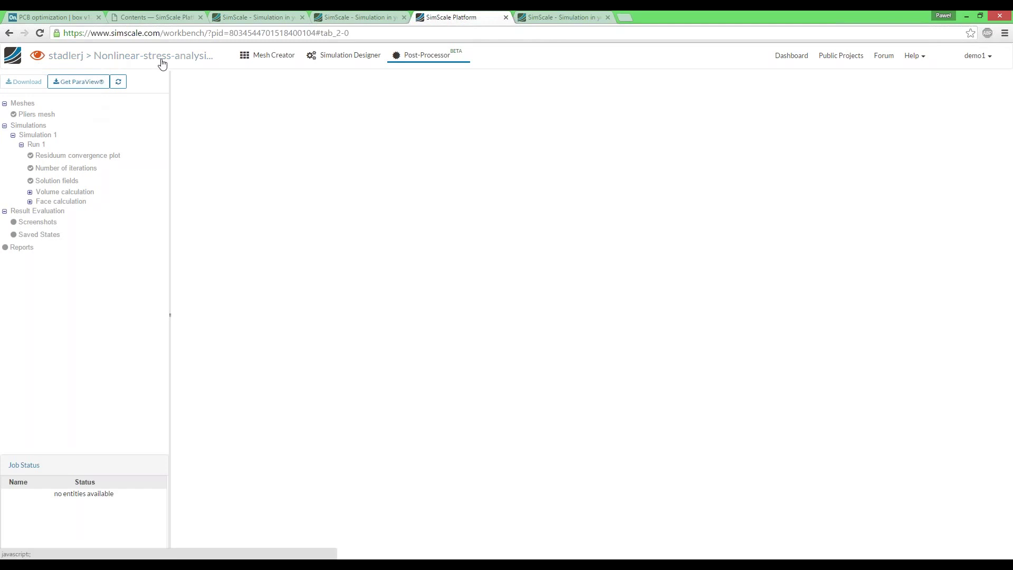
# Step: Return through the dashboard to the public projects, open the Nonlinear-stress-analysis-Pliers project page and look through its comments
pyautogui.click(793, 62)
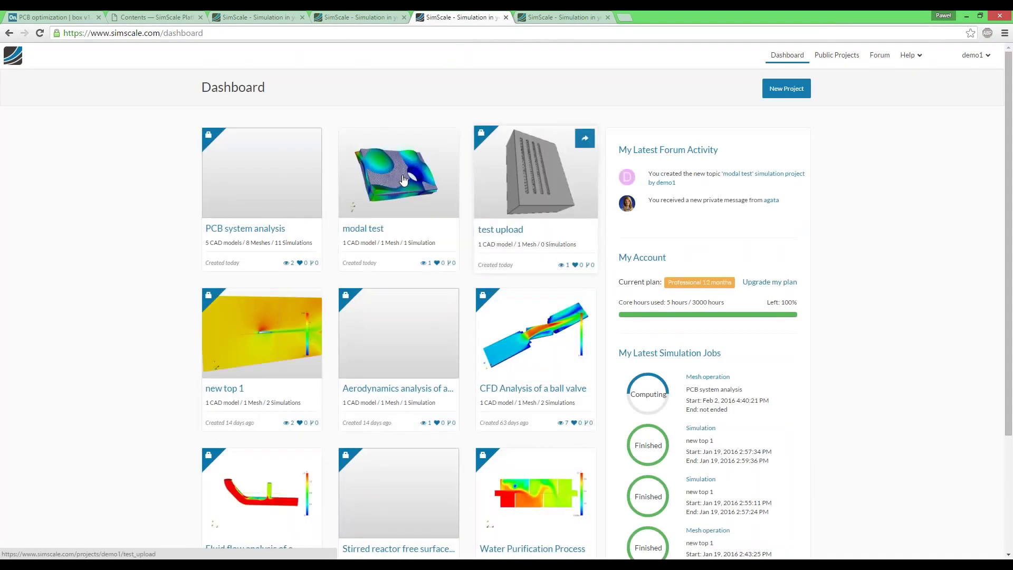
pyautogui.click(837, 55)
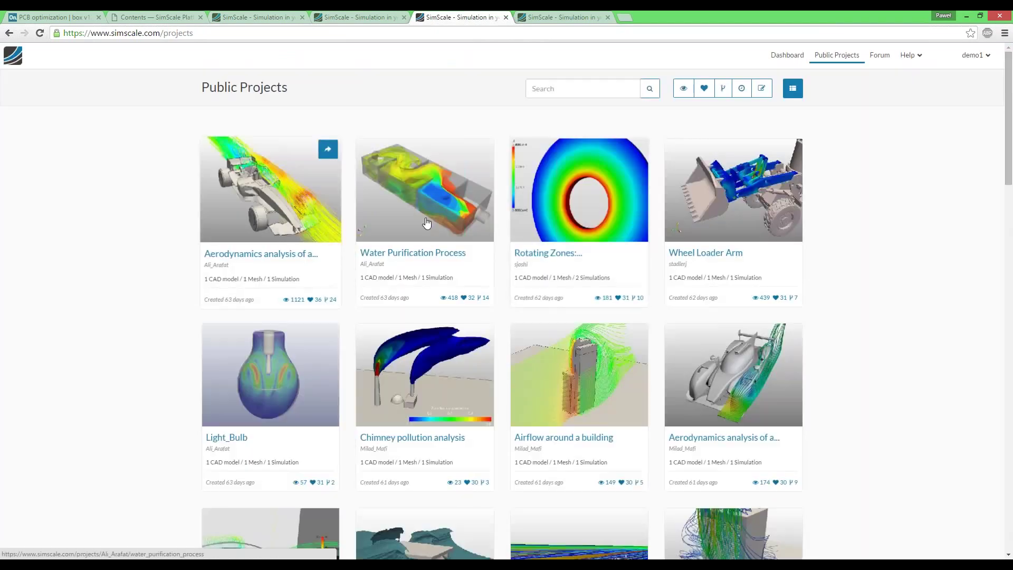
pyautogui.scroll(-3, 426, 223)
pyautogui.scroll(-3, 425, 228)
pyautogui.click(423, 232)
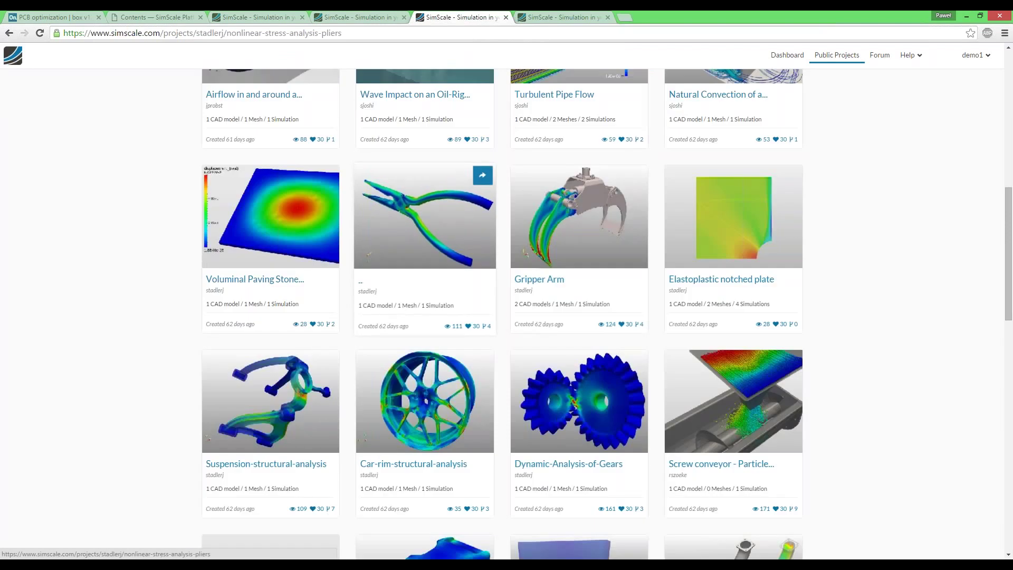
pyautogui.scroll(-3, 412, 328)
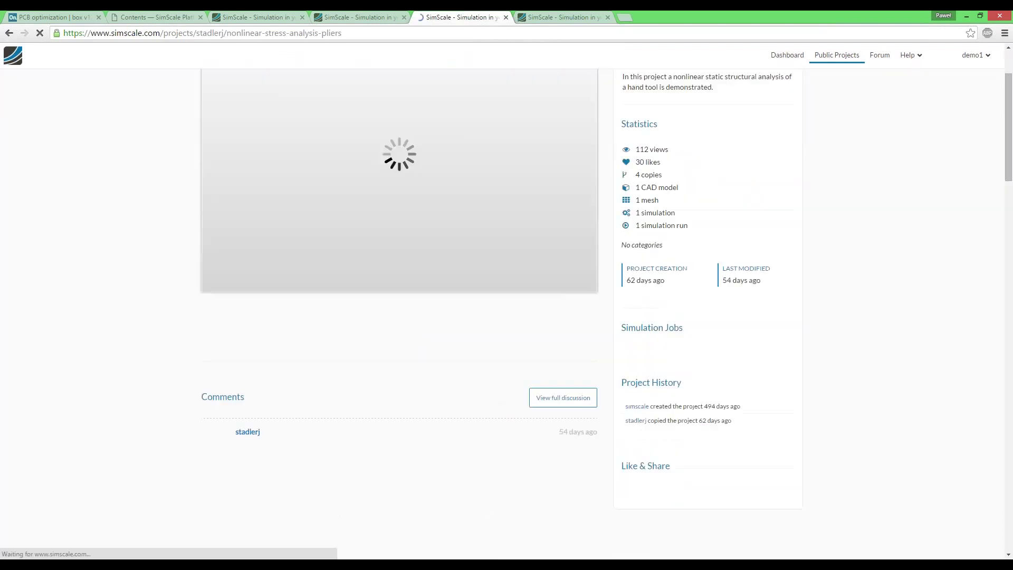
pyautogui.scroll(-10, 414, 335)
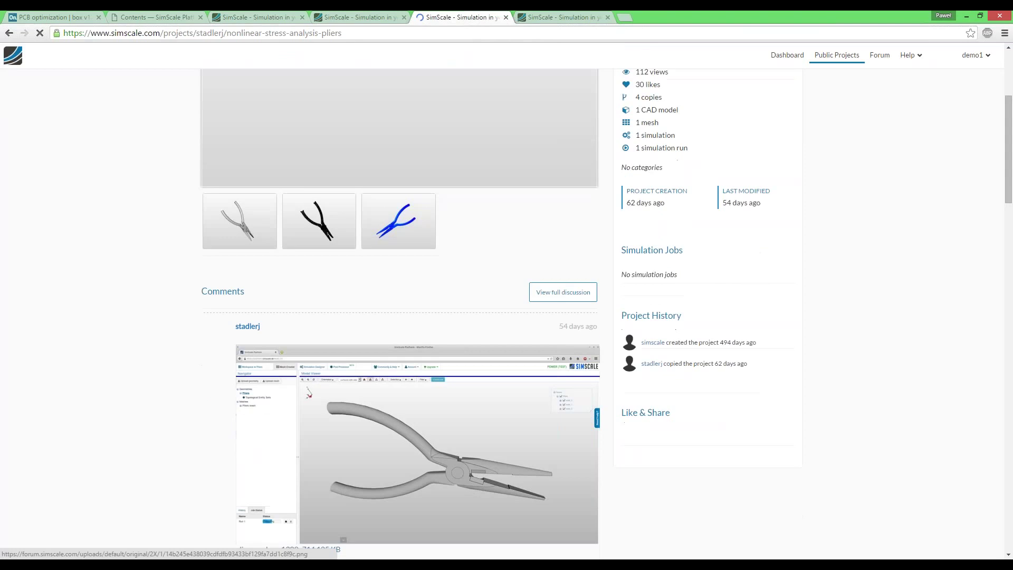
pyautogui.scroll(-15, 552, 320)
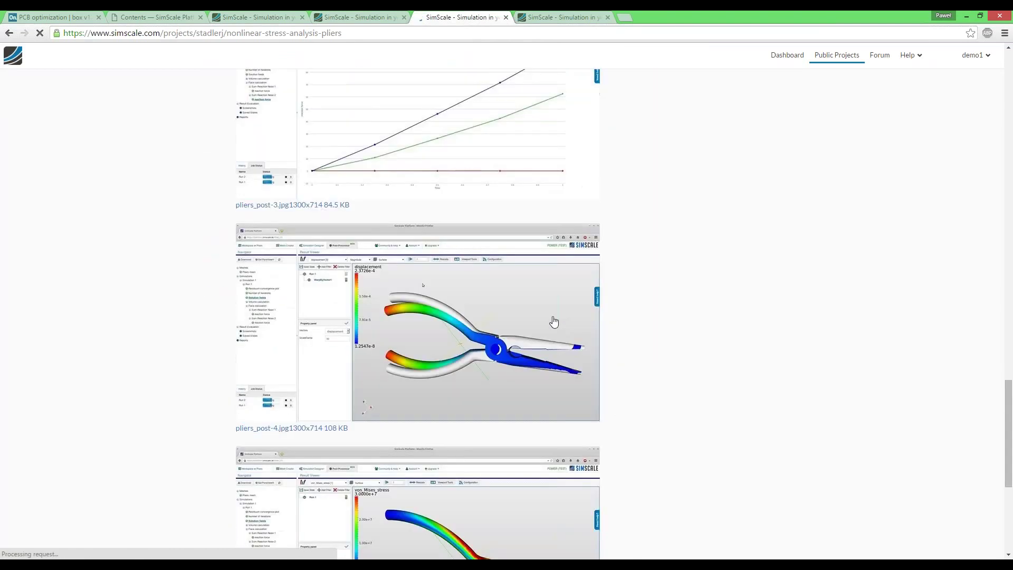
# Step: Draft the comment "Hi! great job! can you explain A B C" on the pliers project page, and clear it without posting
pyautogui.click(287, 467)
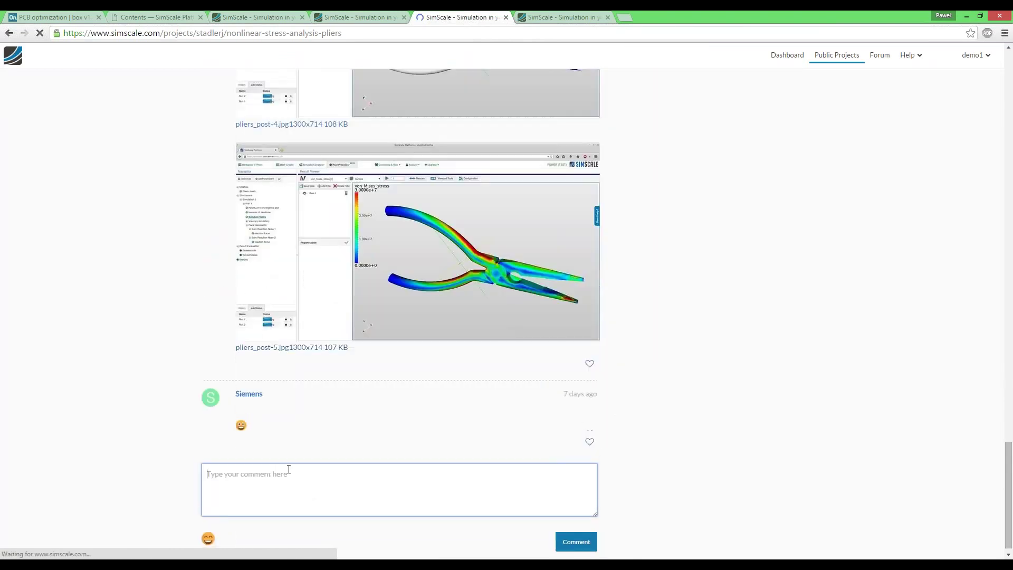
pyautogui.write('Hi!')
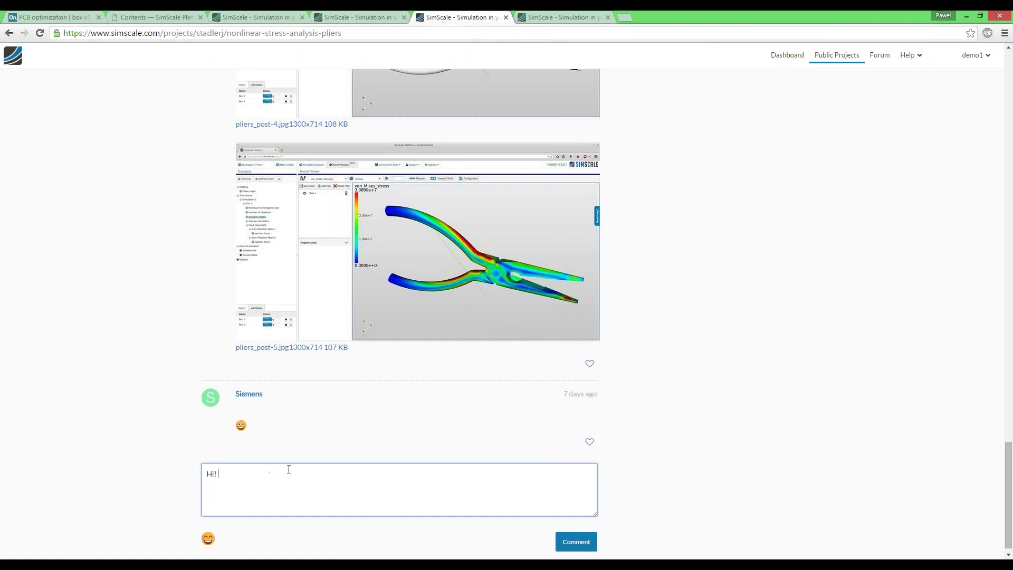
pyautogui.write(' great job! can you help')
pyautogui.press('BackSpace')
pyautogui.press('BackSpace')
pyautogui.press('BackSpace')
pyautogui.press('BackSpace')
pyautogui.write('explain A B C')
pyautogui.hotkey('ctrl', 'a')
pyautogui.press('BackSpace')
# Step: Go back from the pliers project page to the public projects gallery
pyautogui.scroll(8, 770, 422)
pyautogui.scroll(15, 771, 422)
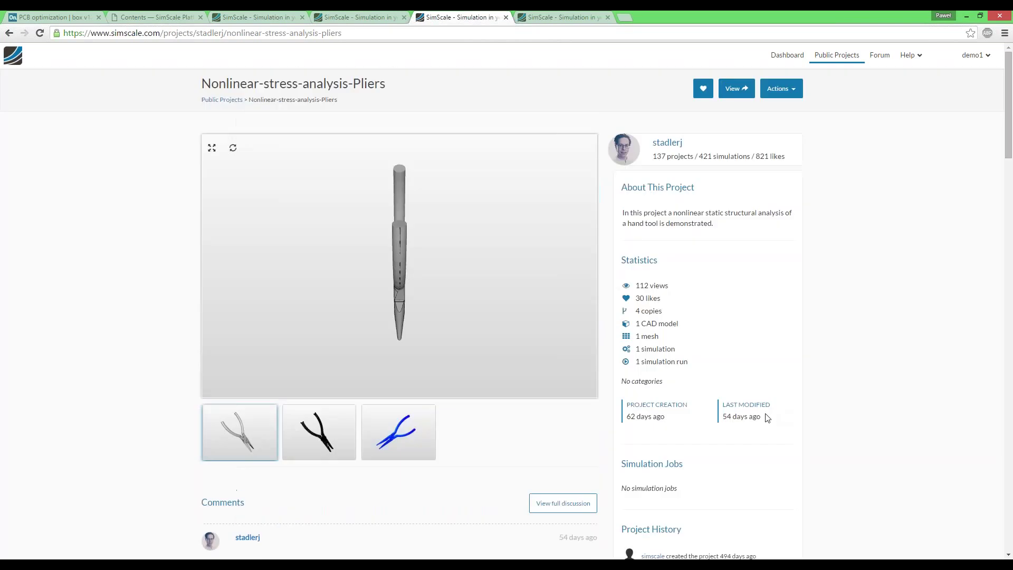
pyautogui.click(222, 100)
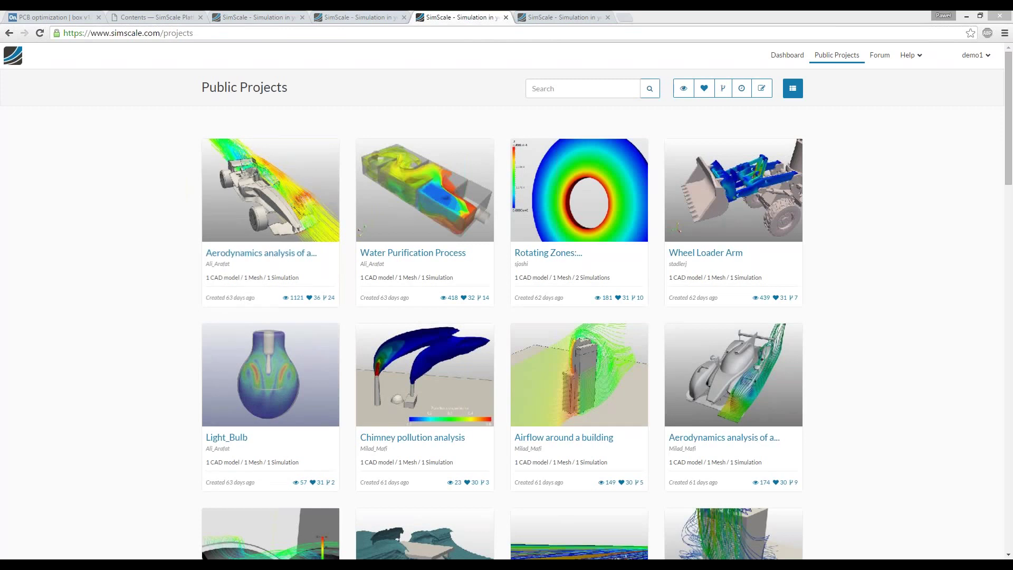
# Step: Close the documentation page and the spare SimScale homepage, leaving the public projects gallery in view
pyautogui.click(200, 17)
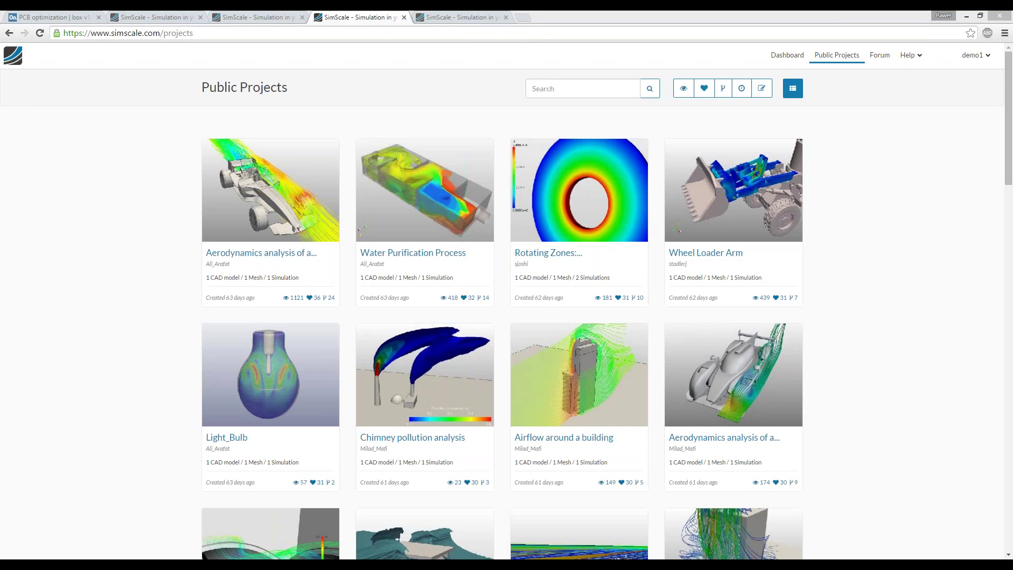
pyautogui.moveTo(300, 183)
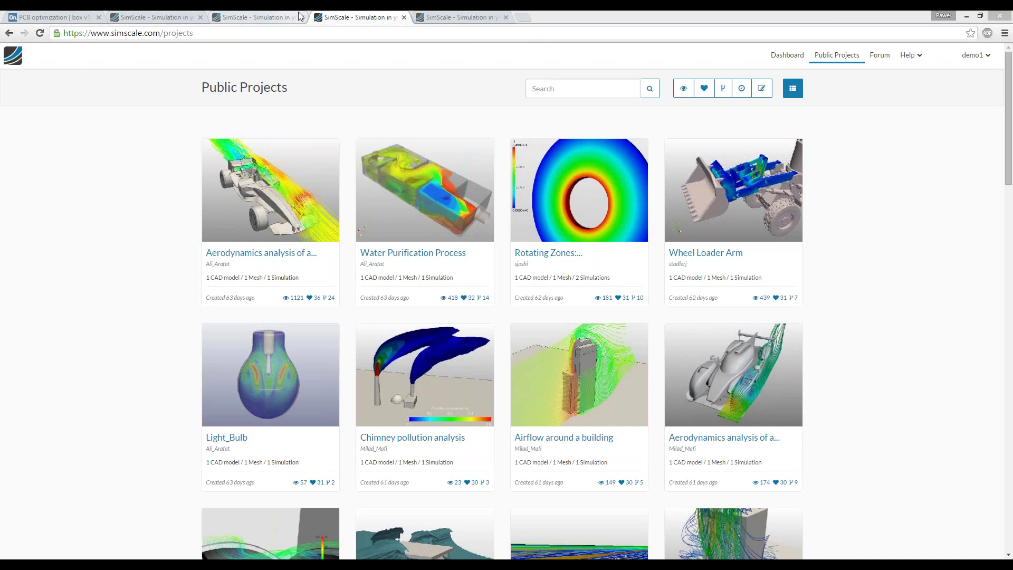
pyautogui.click(276, 13)
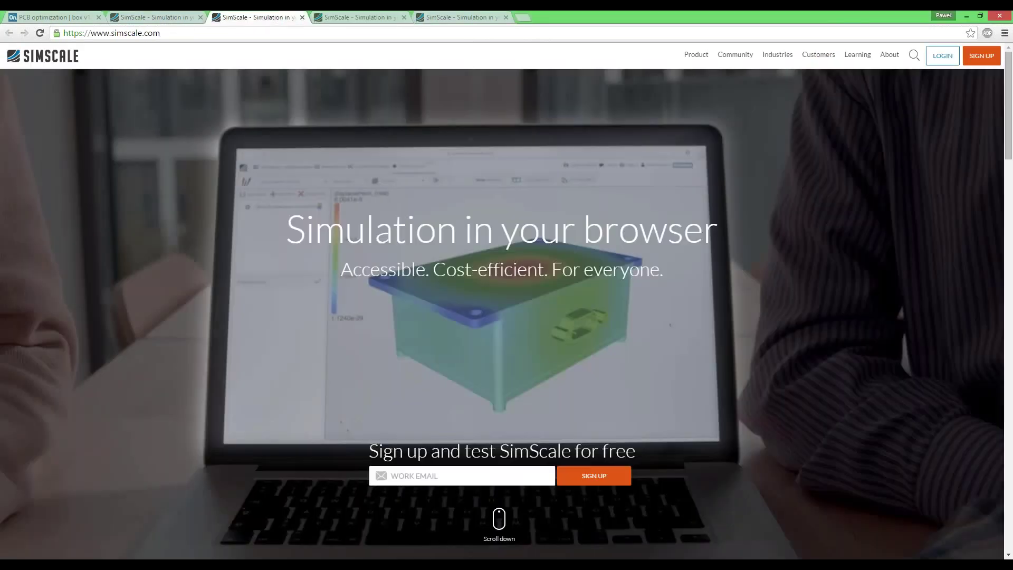
pyautogui.click(358, 17)
pyautogui.click(471, 18)
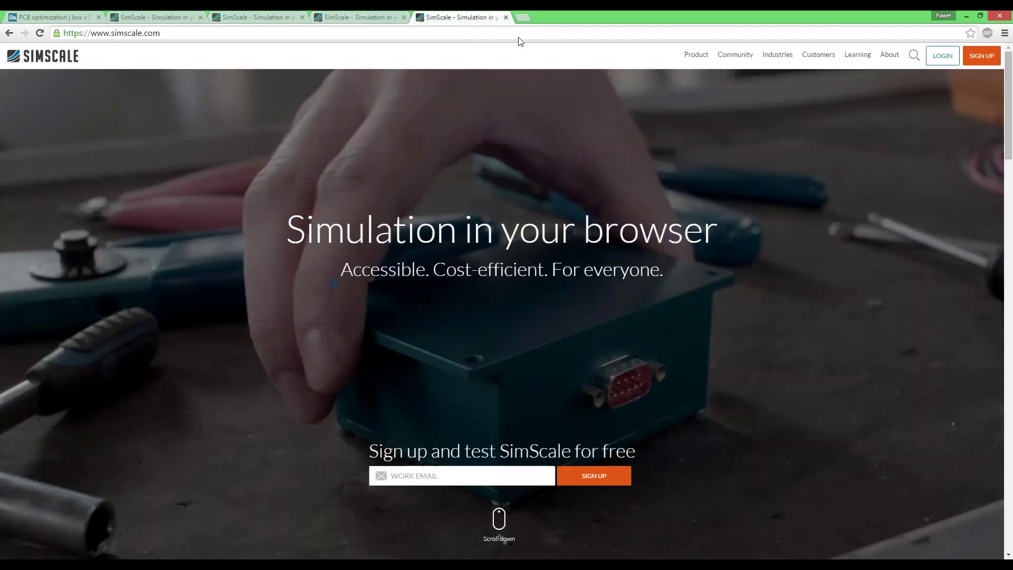
pyautogui.hotkey('ctrl', 'w')
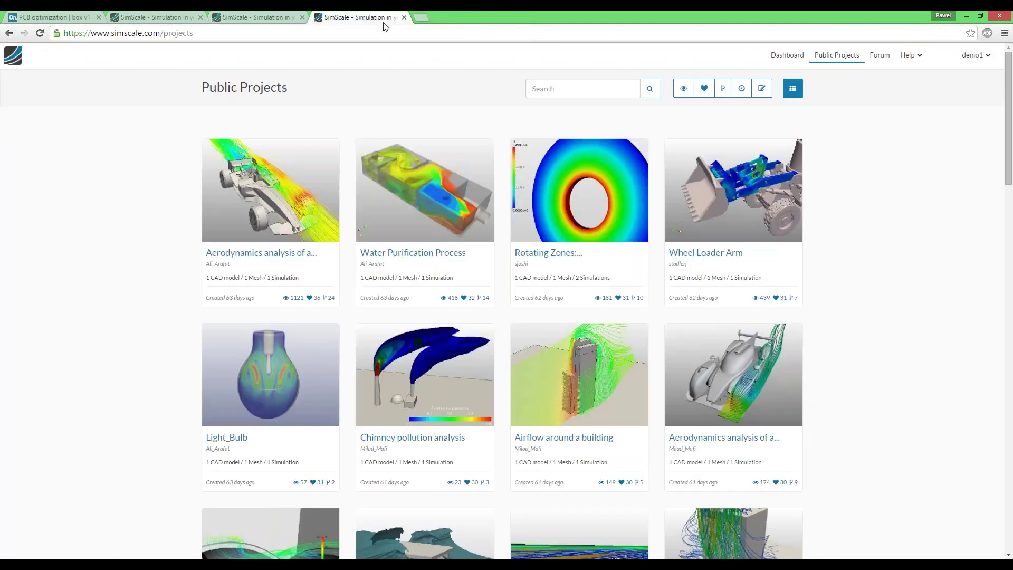
# Step: Open the "test upload" project from the dashboard in the workbench
pyautogui.click(787, 59)
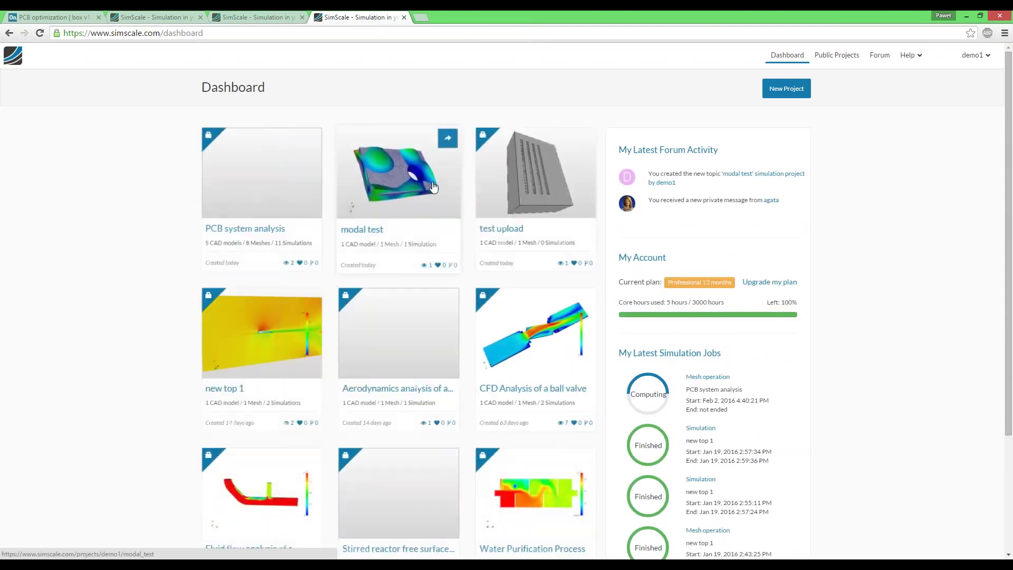
pyautogui.click(520, 179)
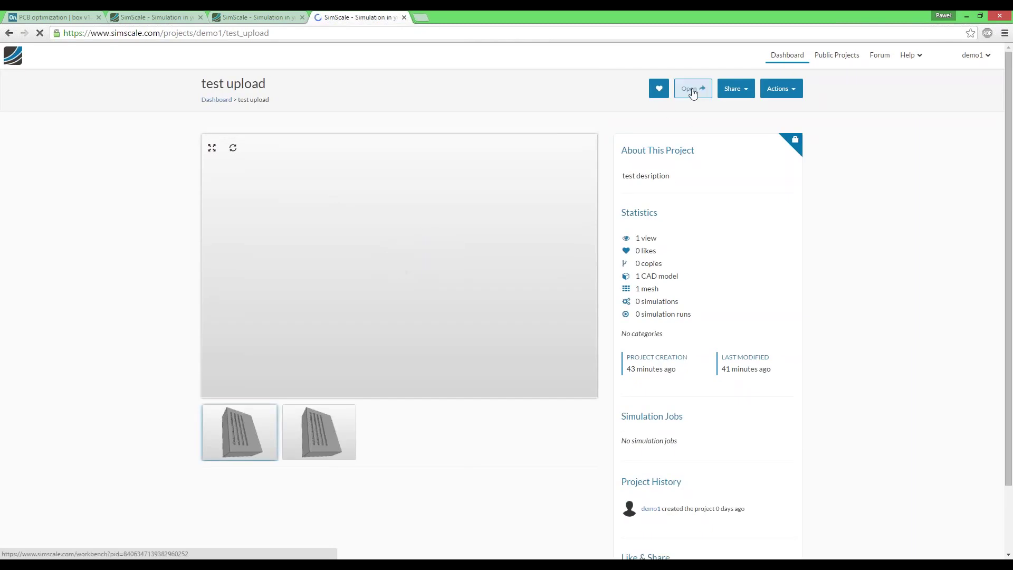
pyautogui.click(693, 91)
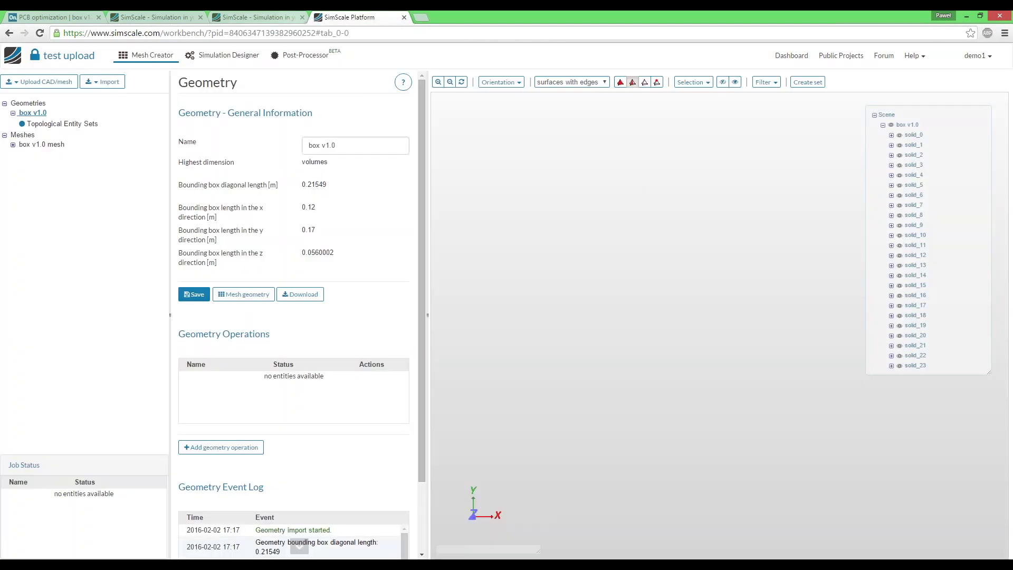
# Step: Show the file formats available for uploading a geometry, and close the upload dialog without uploading
pyautogui.click(58, 85)
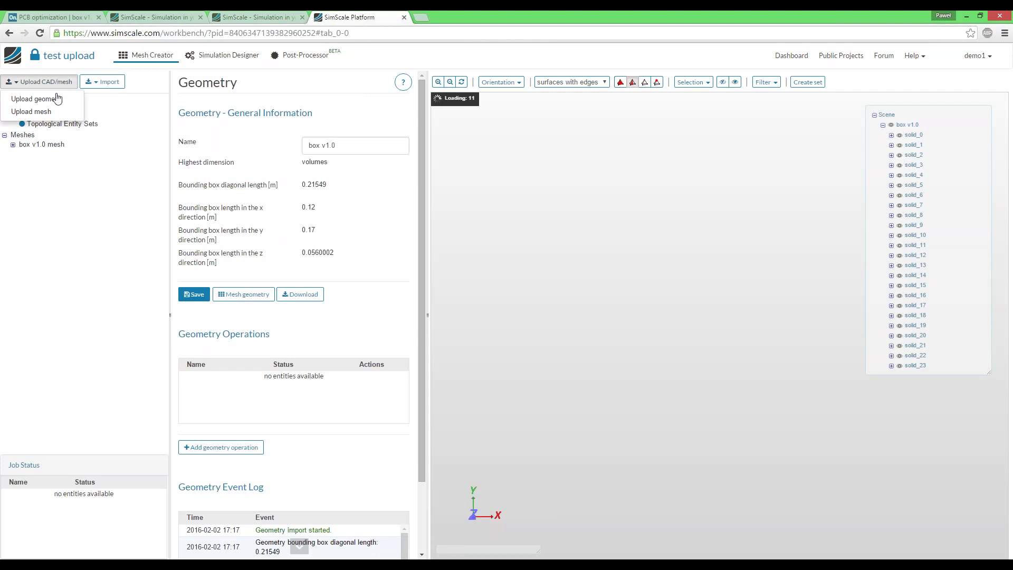
pyautogui.click(57, 100)
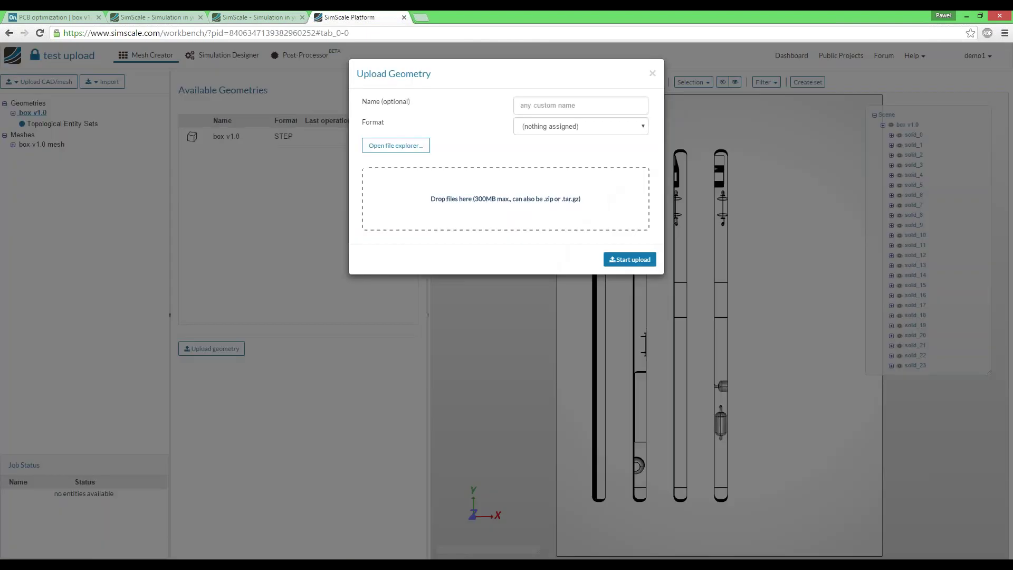
pyautogui.click(549, 132)
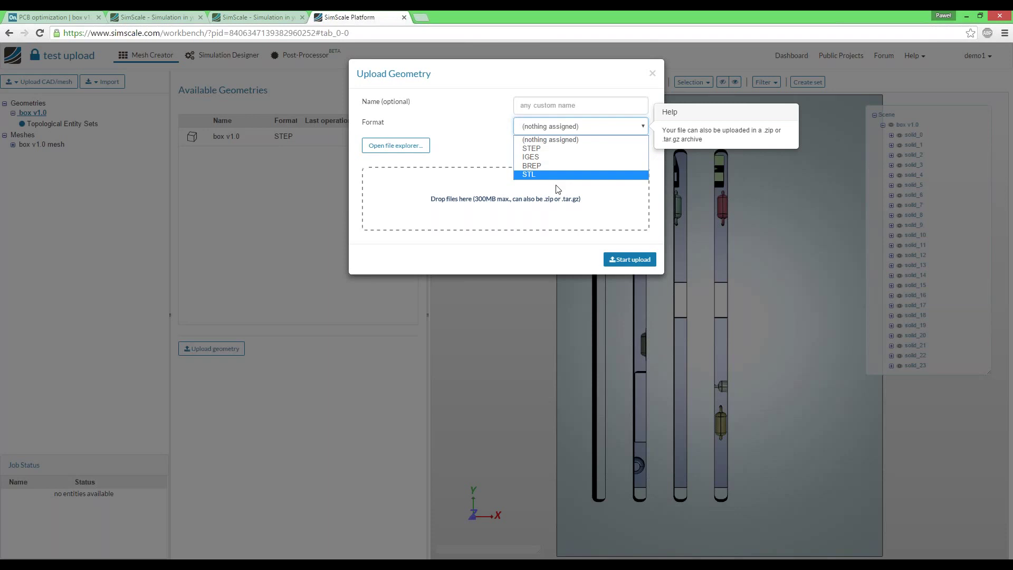
pyautogui.click(663, 74)
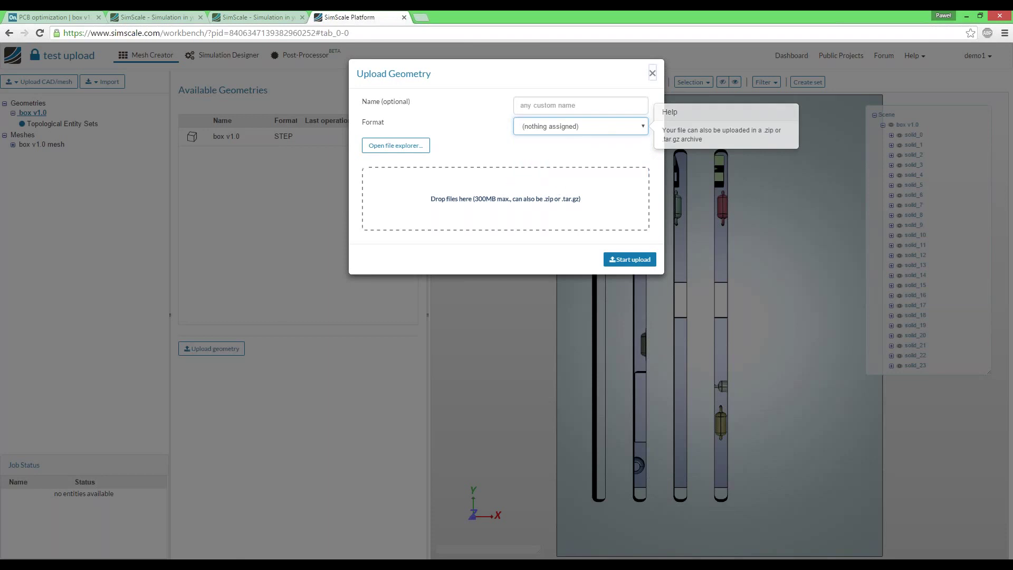
pyautogui.click(653, 73)
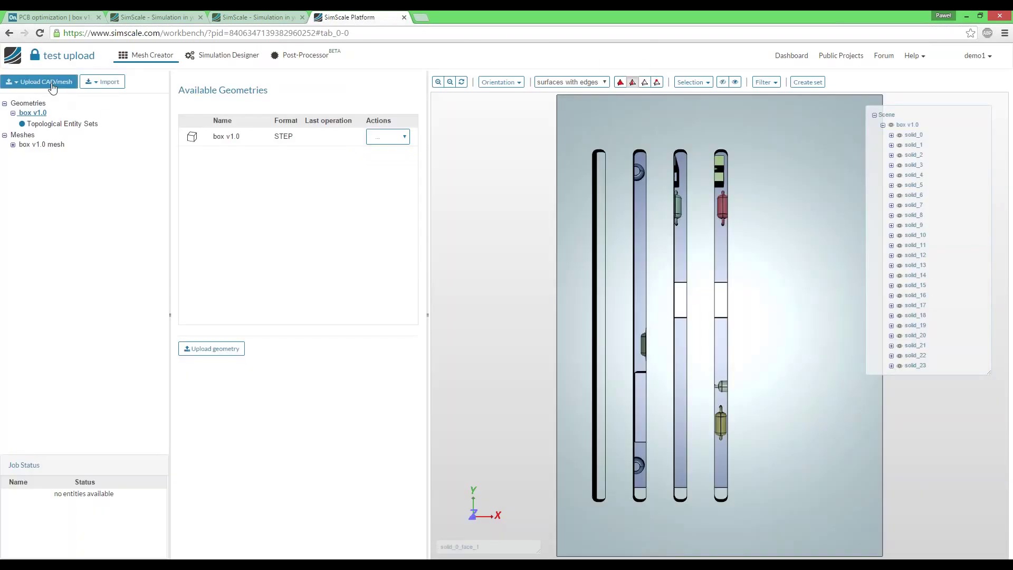
# Step: Show the file formats available for uploading a mesh, and dismiss the dialog without uploading
pyautogui.click(40, 81)
pyautogui.click(50, 112)
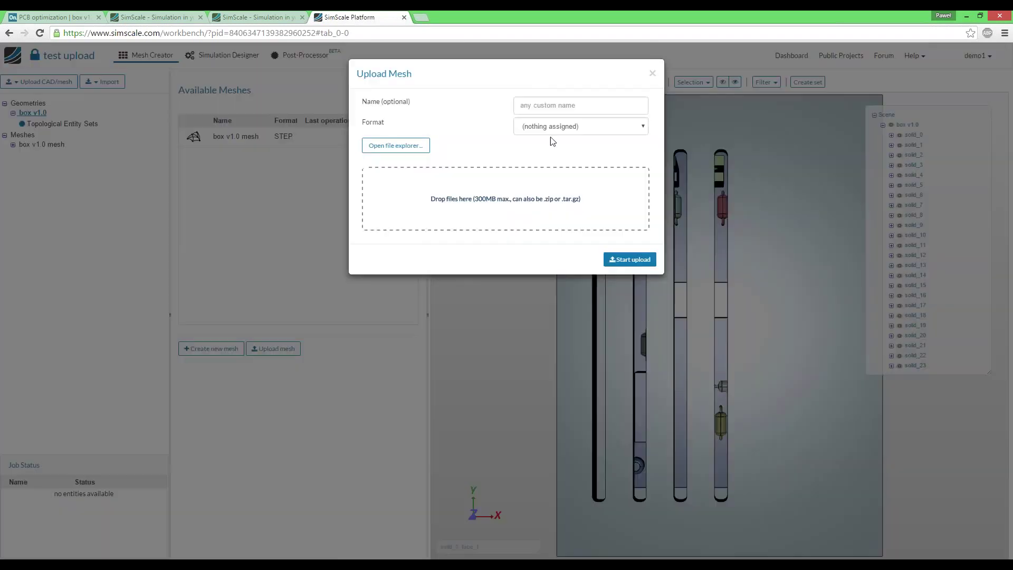
pyautogui.click(571, 127)
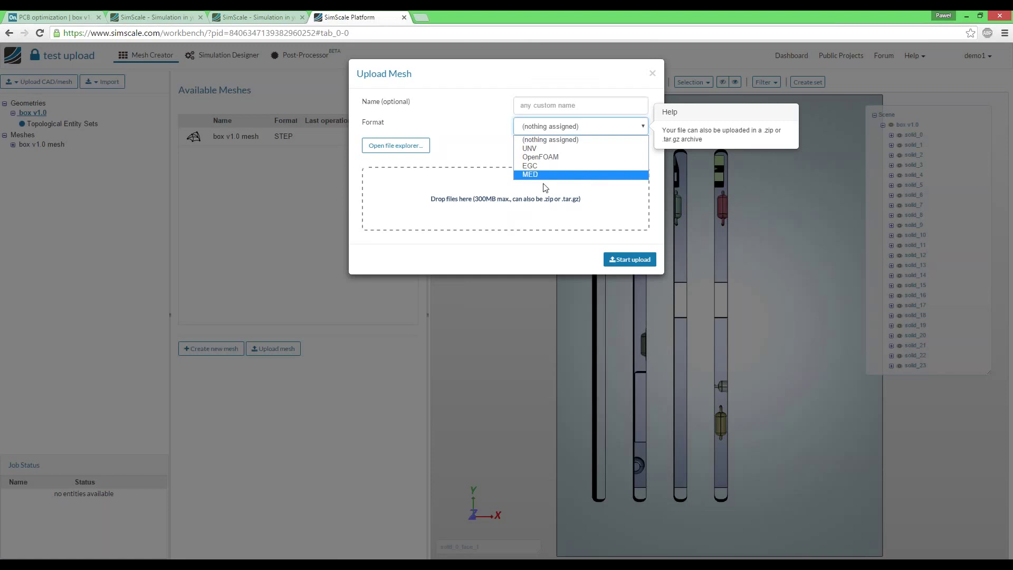
pyautogui.click(503, 169)
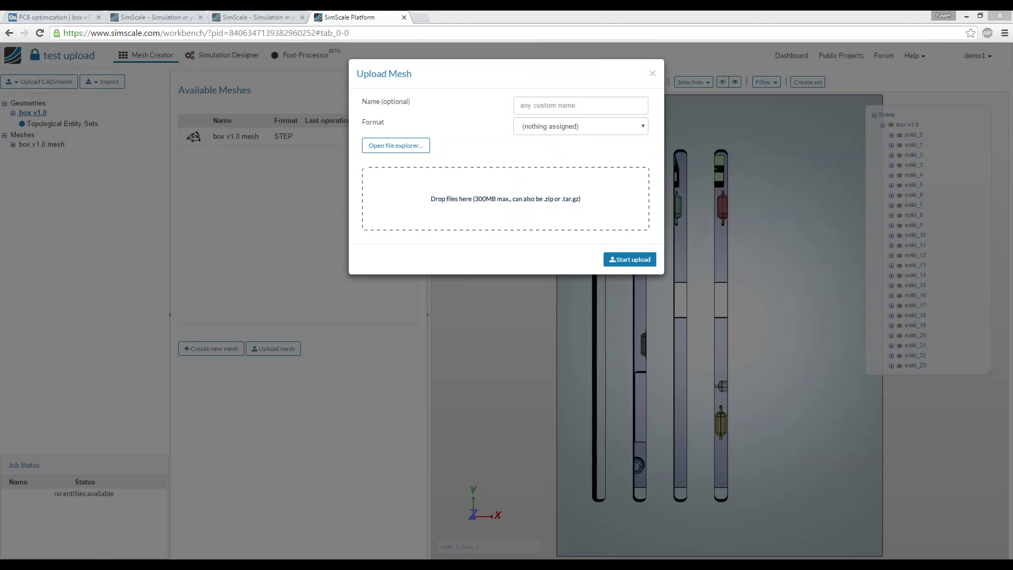
pyautogui.click(666, 69)
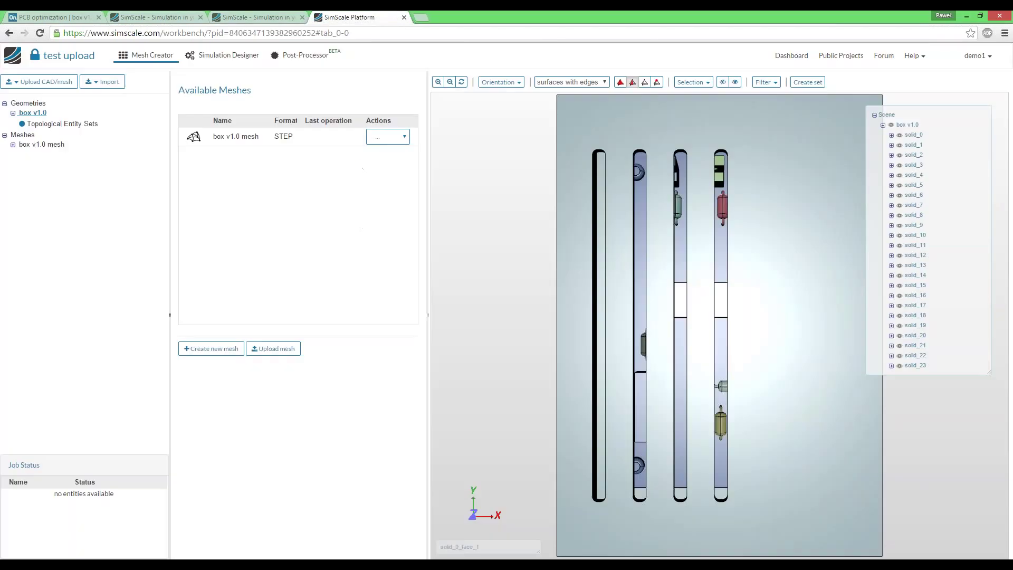
# Step: Switch to the SimScale homepage, open the product's Security page and look through its data protection and encryption sections
pyautogui.click(177, 17)
pyautogui.click(236, 17)
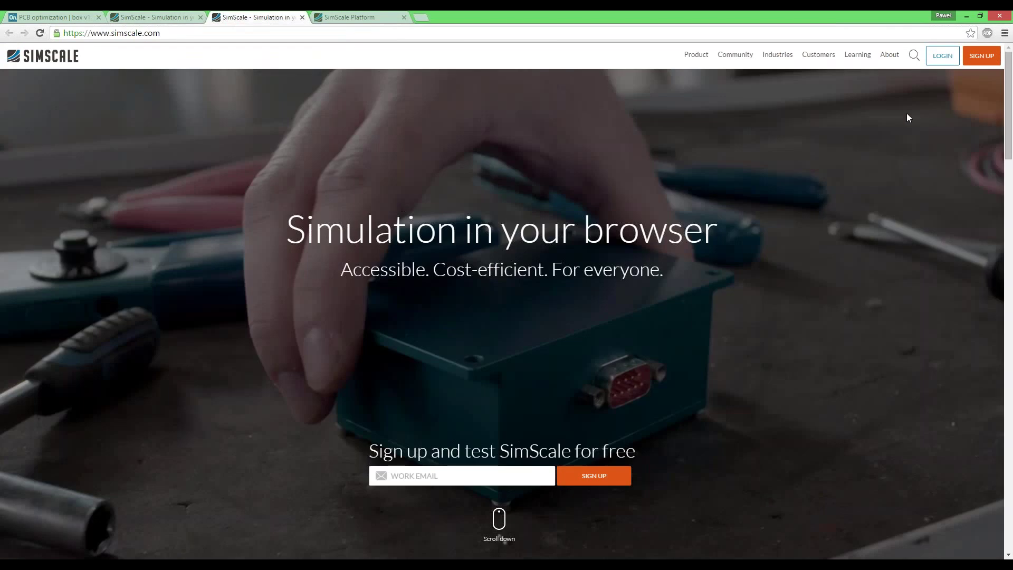
pyautogui.moveTo(698, 55)
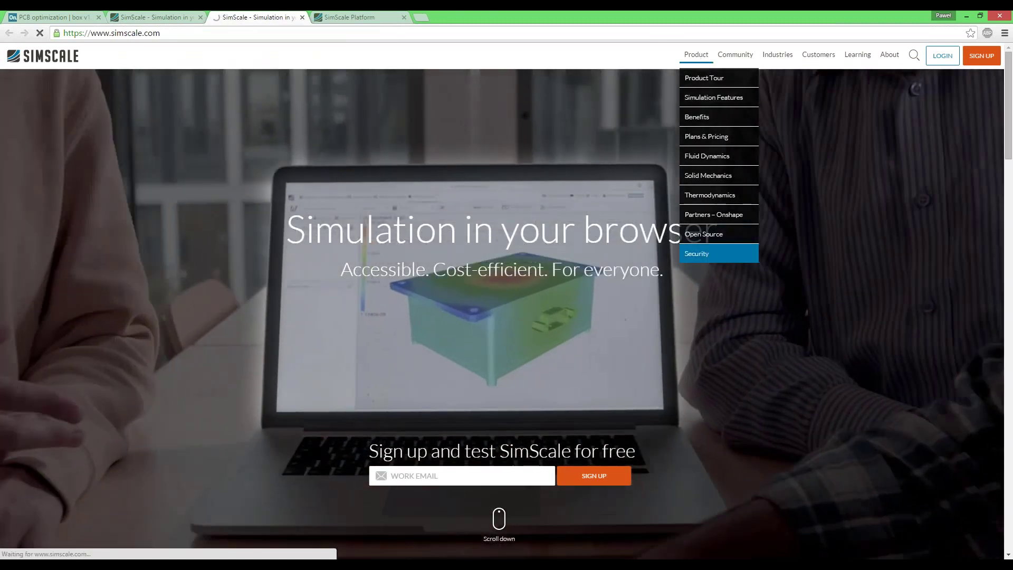
pyautogui.click(702, 254)
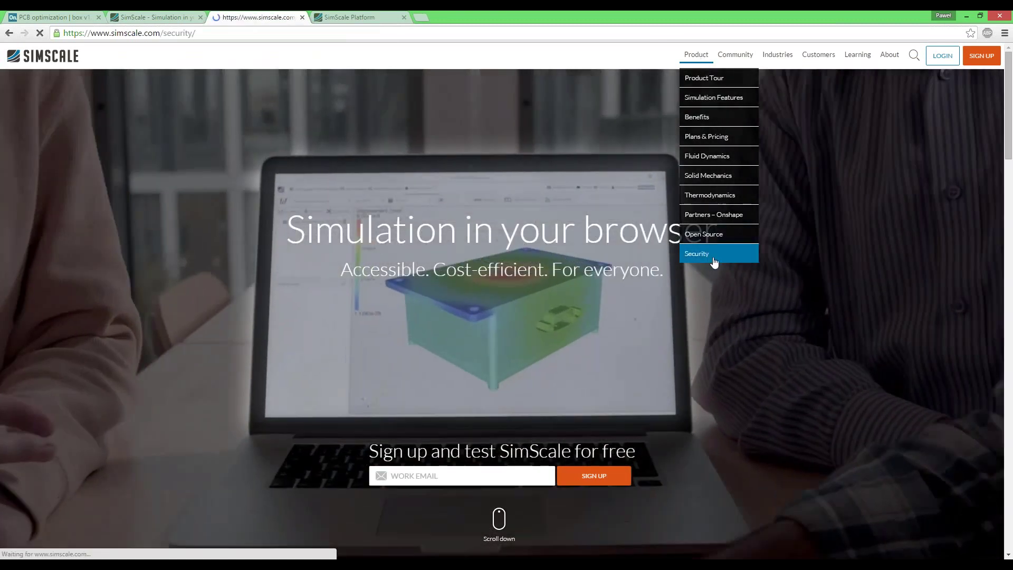
pyautogui.scroll(-14, 657, 260)
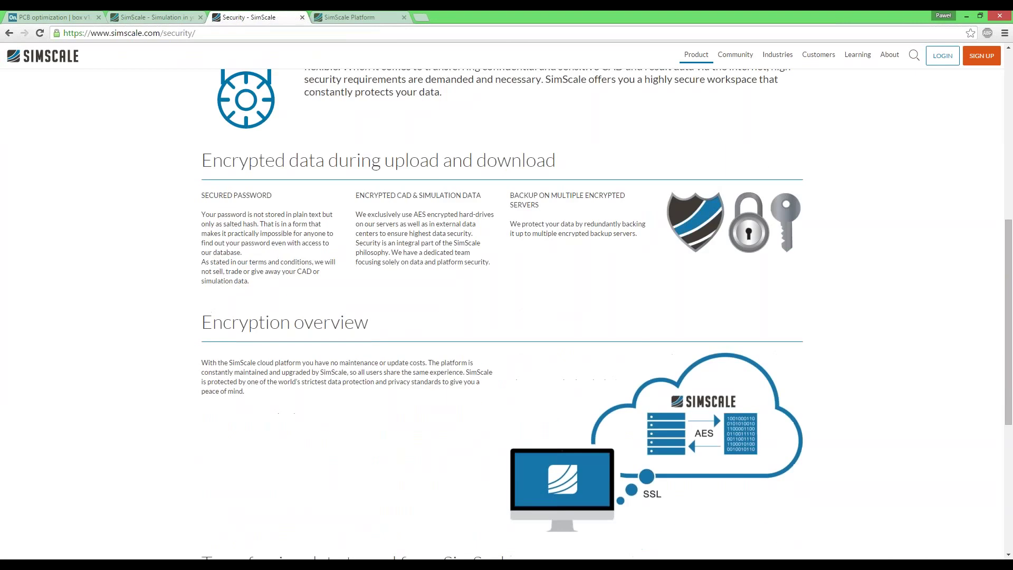
pyautogui.scroll(8, 667, 277)
pyautogui.scroll(6, 667, 277)
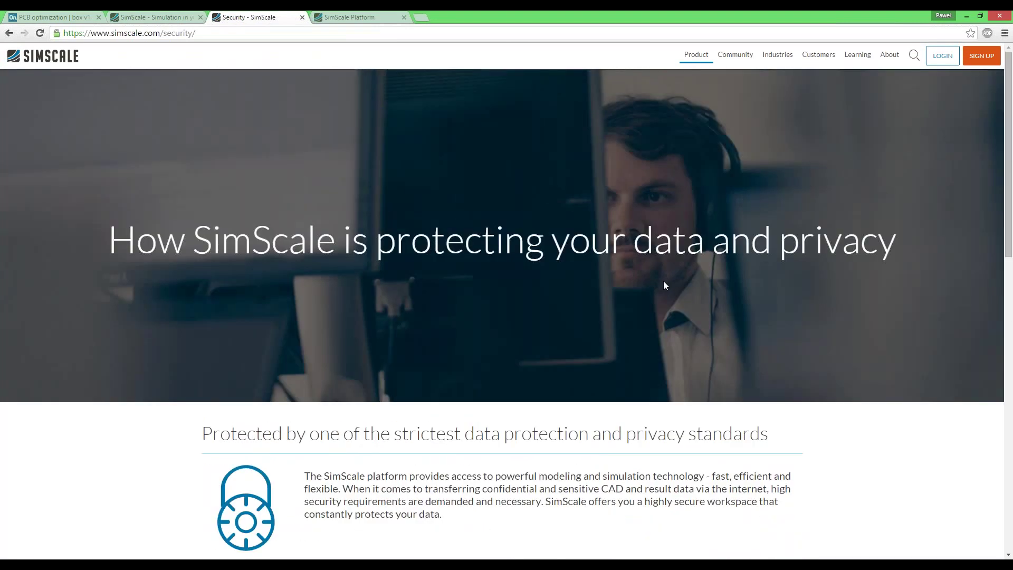
pyautogui.scroll(-5, 664, 290)
pyautogui.scroll(5, 663, 291)
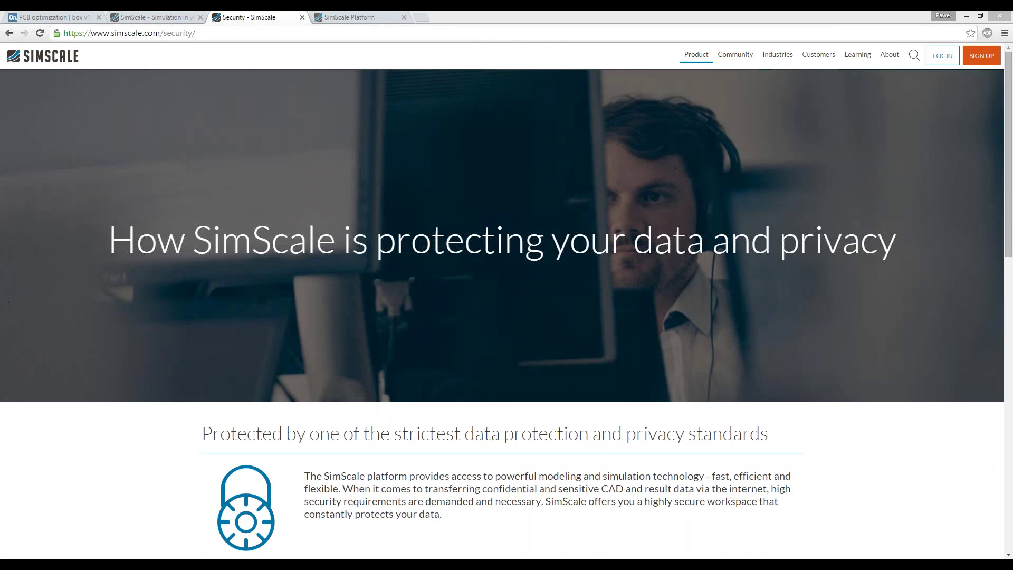
# Step: Return to the "test upload" workbench, open the SimScale documentation and look through its list of validation cases
pyautogui.click(371, 20)
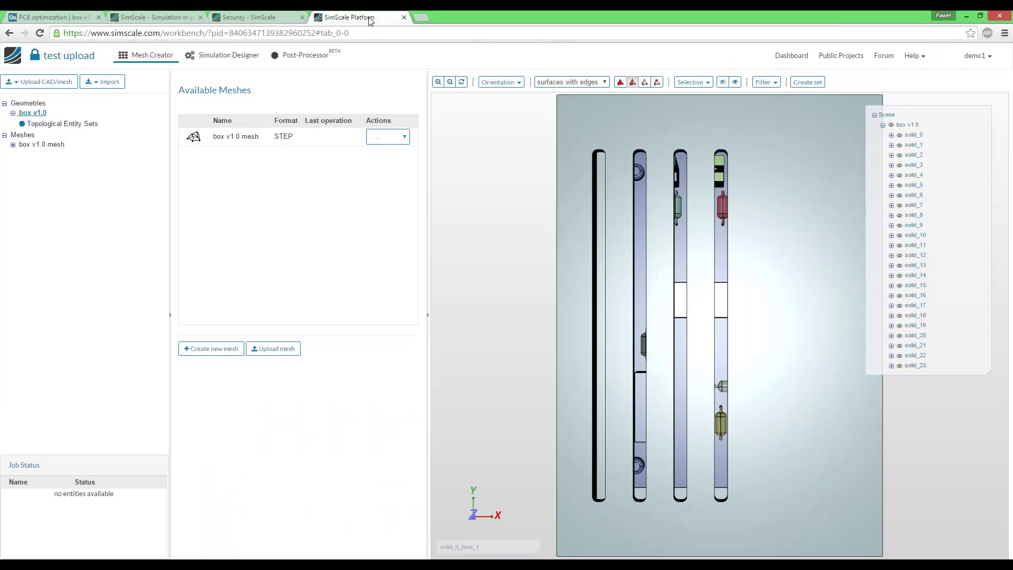
pyautogui.click(918, 55)
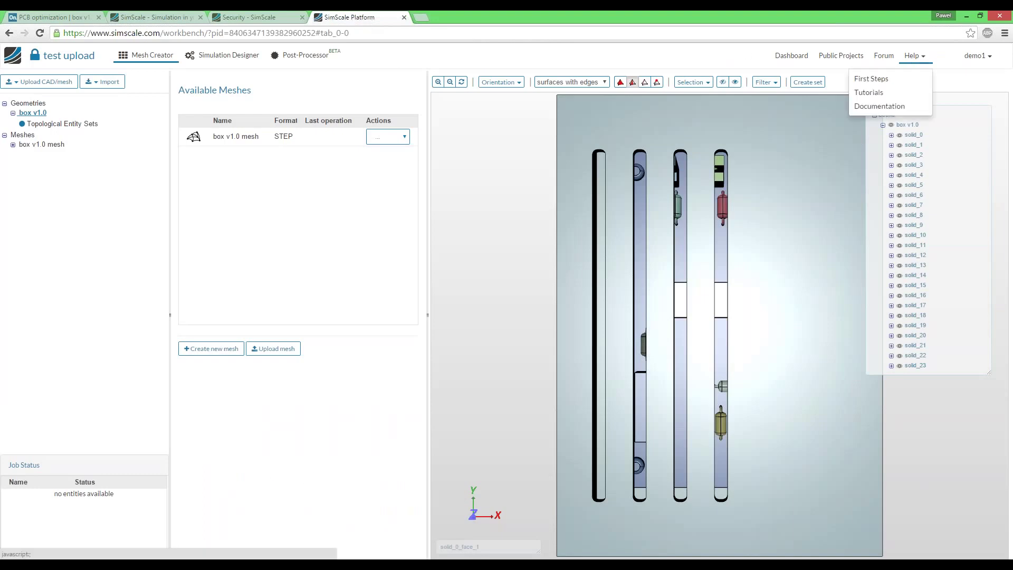
pyautogui.click(892, 106)
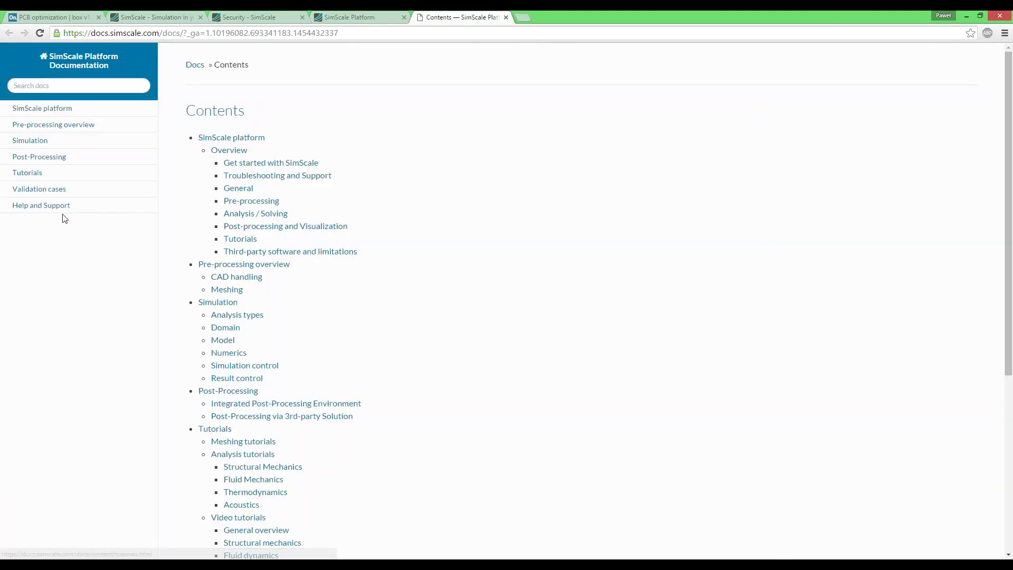
pyautogui.click(63, 191)
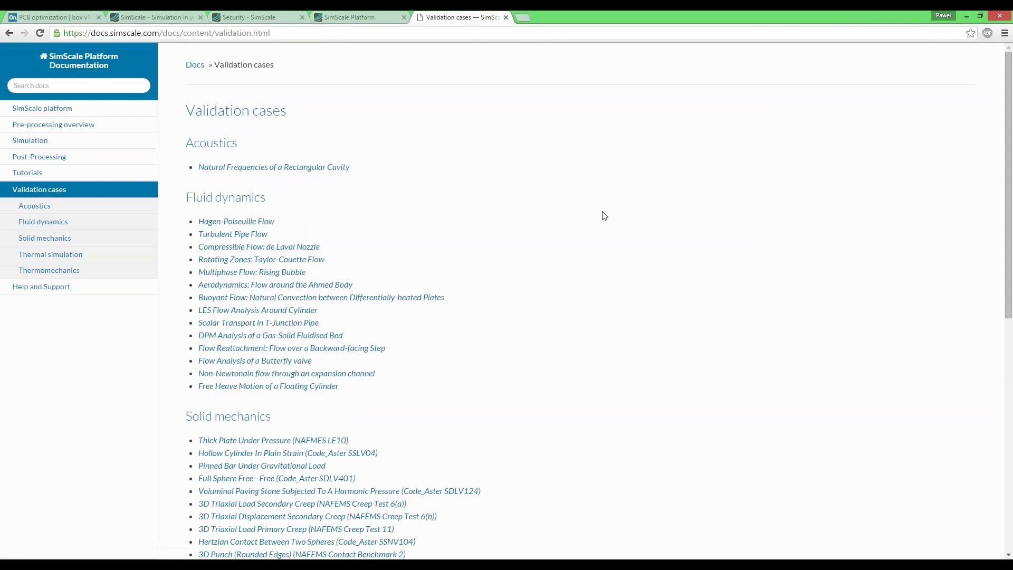
pyautogui.scroll(-6, 605, 216)
pyautogui.scroll(-3, 605, 216)
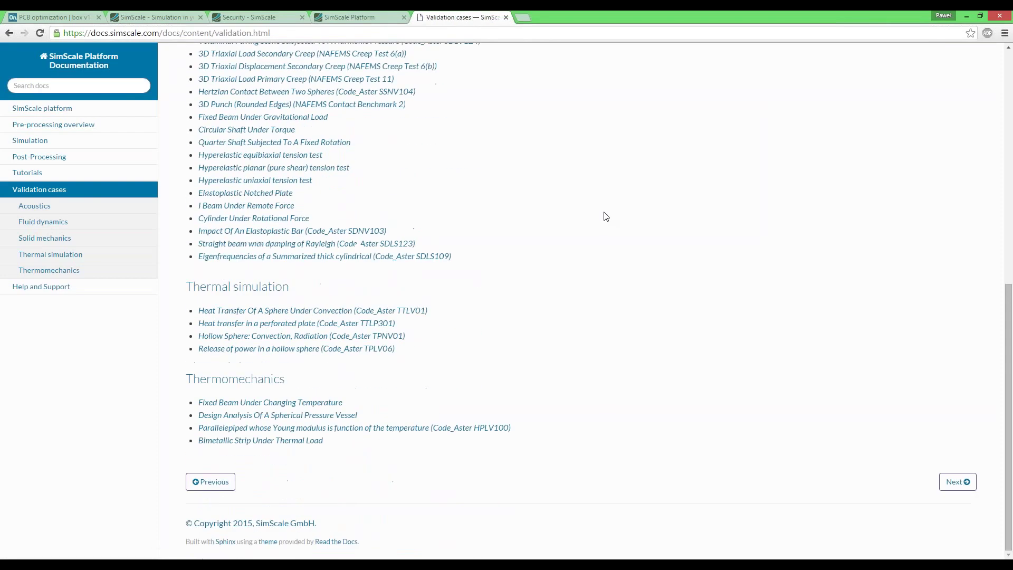
pyautogui.scroll(9, 604, 227)
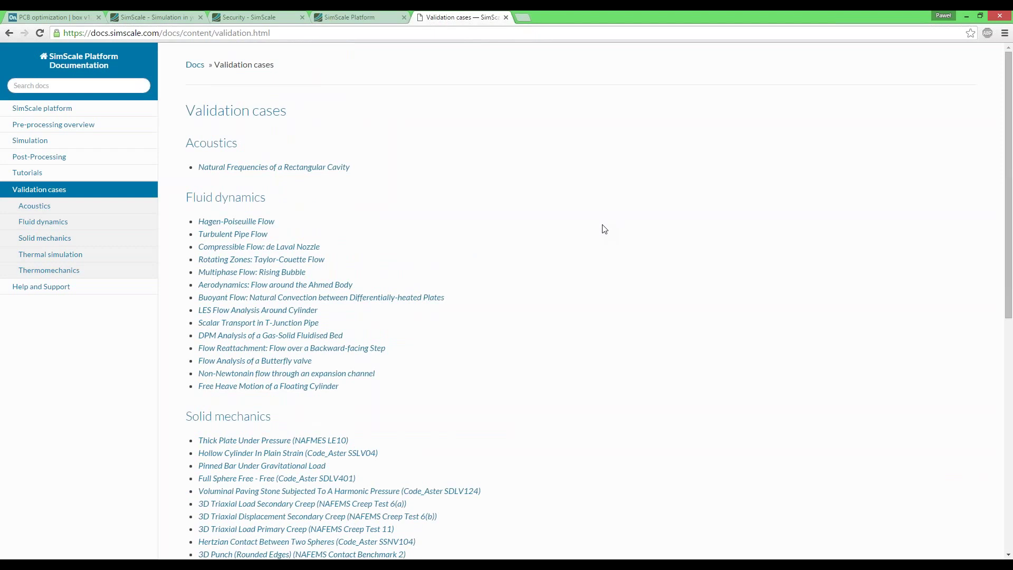
# Step: Open the Hagen-Poiseuille Flow validation case and review its geometry, mesh and result comparison plots
pyautogui.click(267, 224)
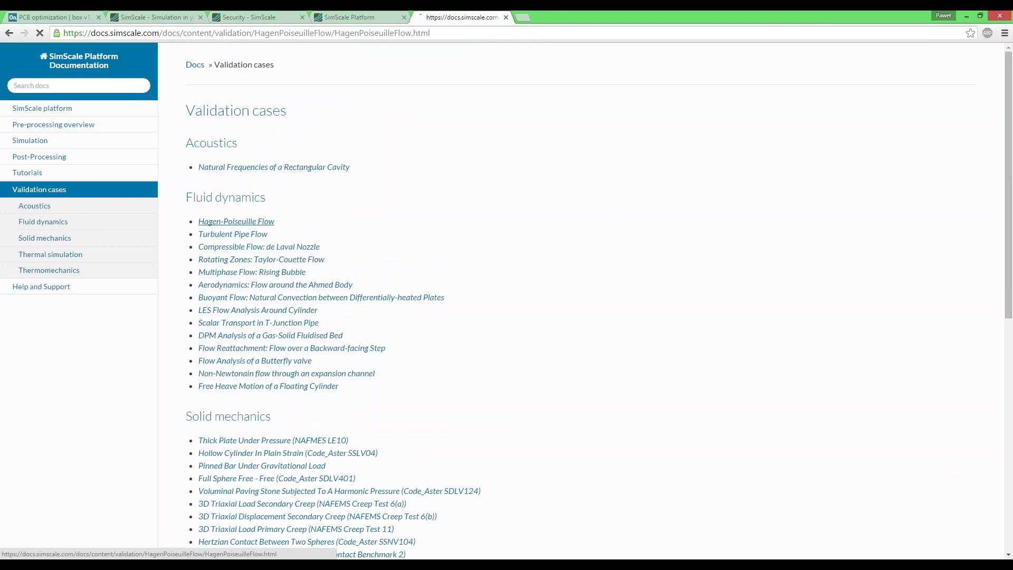
pyautogui.scroll(-1, 515, 258)
pyautogui.scroll(-11, 513, 256)
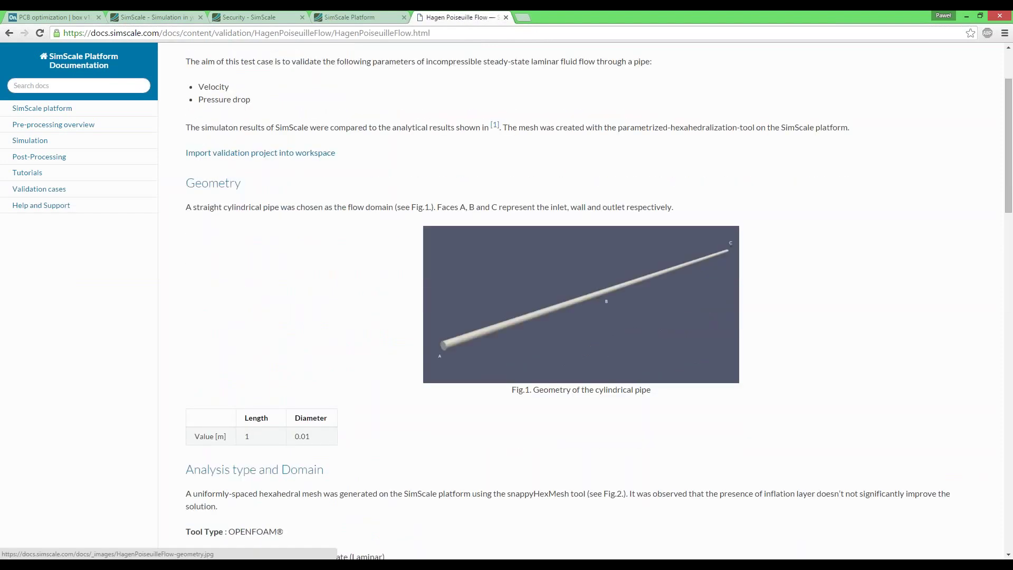
pyautogui.scroll(-14, 510, 262)
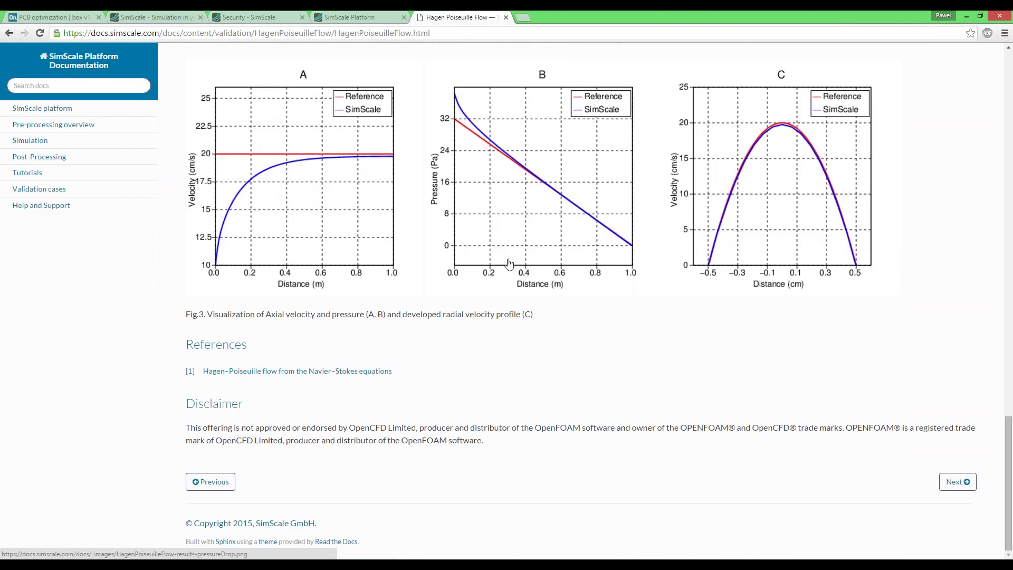
pyautogui.scroll(14, 493, 290)
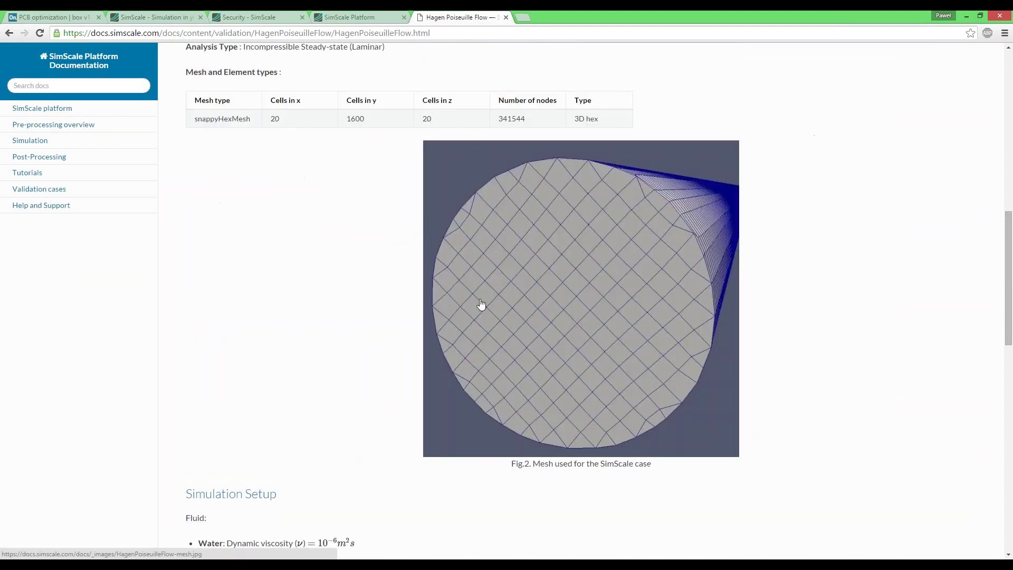
pyautogui.scroll(5, 480, 304)
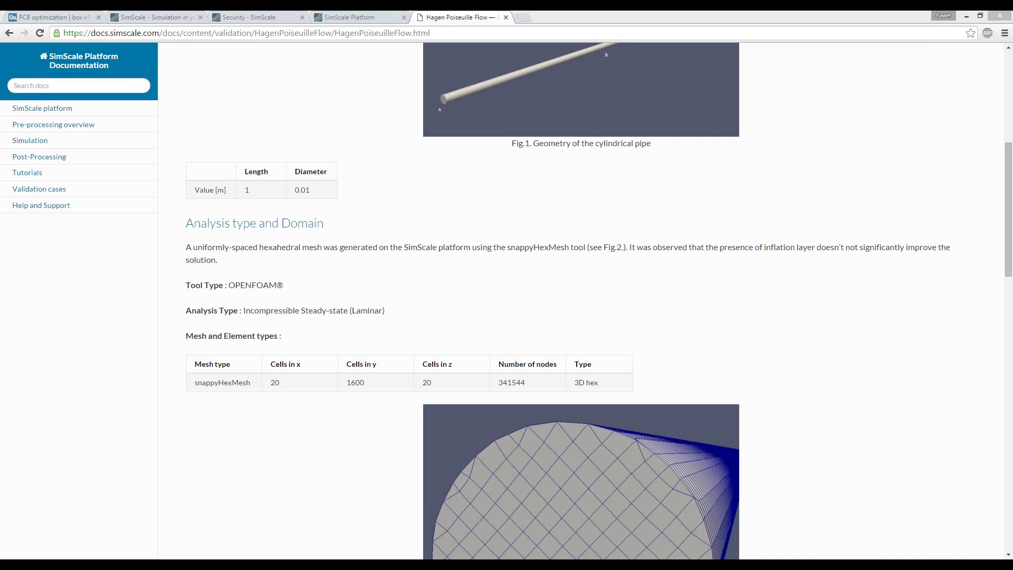
pyautogui.click(327, 15)
pyautogui.click(304, 55)
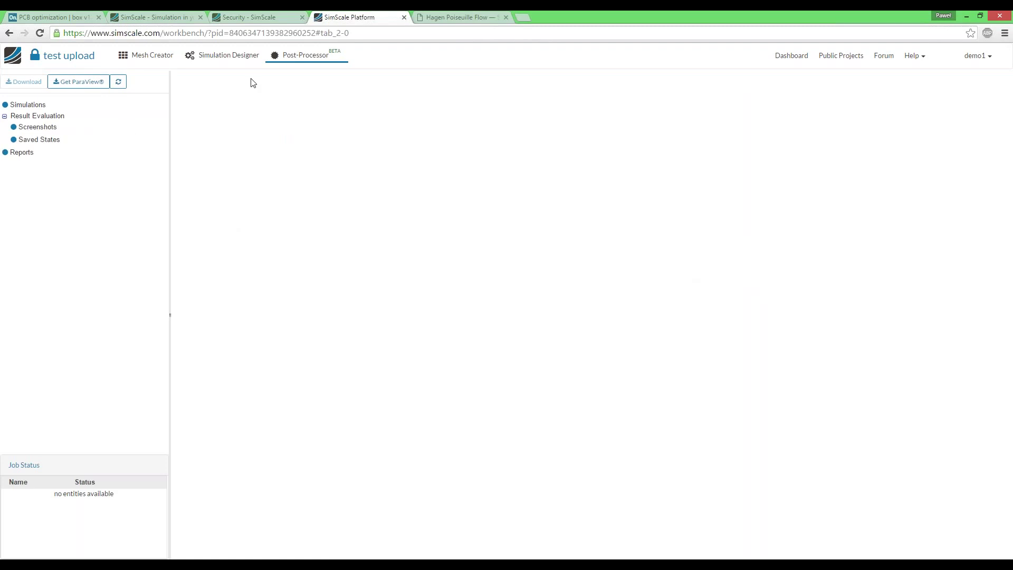
pyautogui.click(249, 19)
pyautogui.click(170, 17)
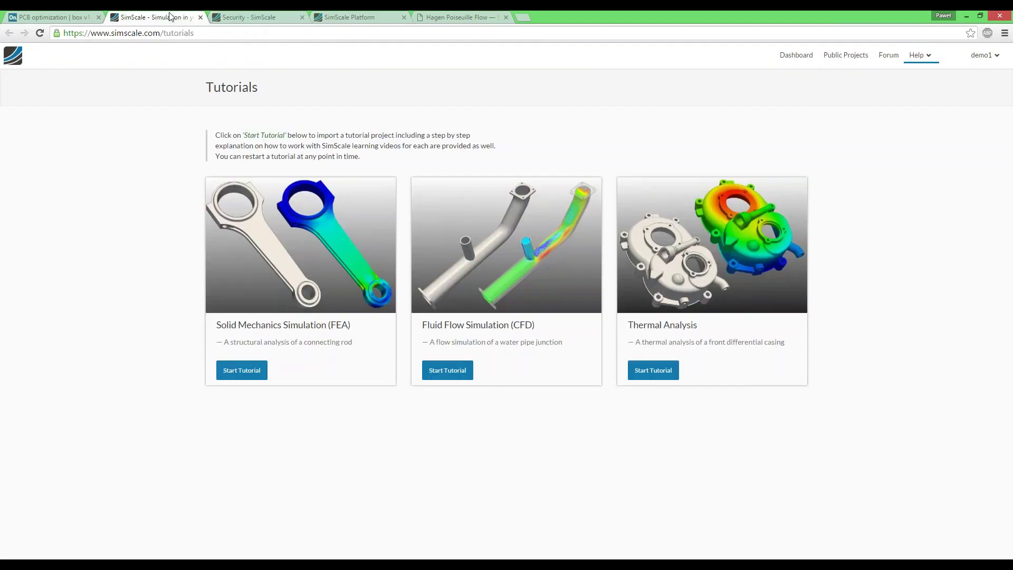
pyautogui.click(336, 19)
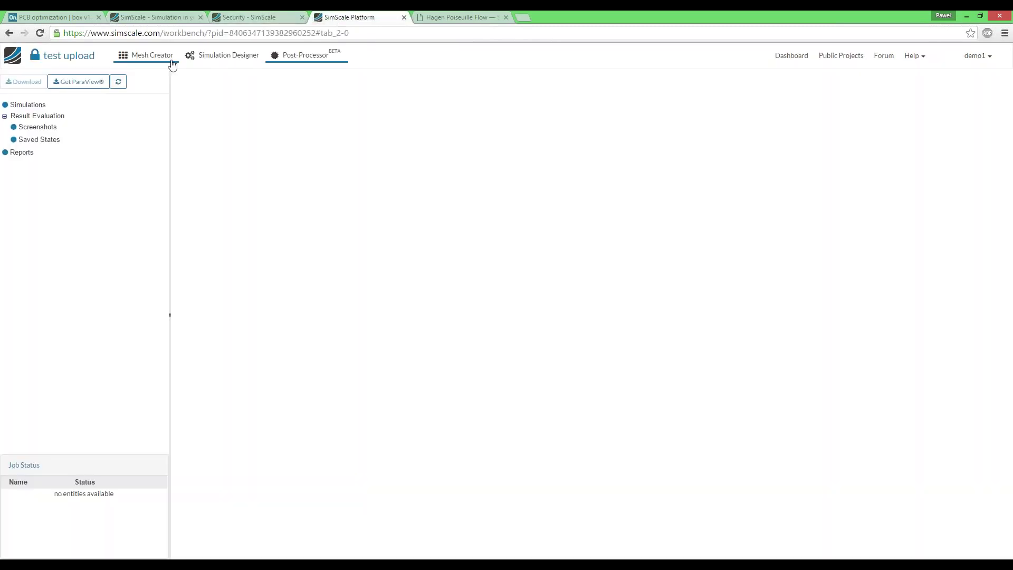
# Step: Return to the dashboard, look over the project list and open the "PCB system analysis" project in the workbench
pyautogui.click(792, 56)
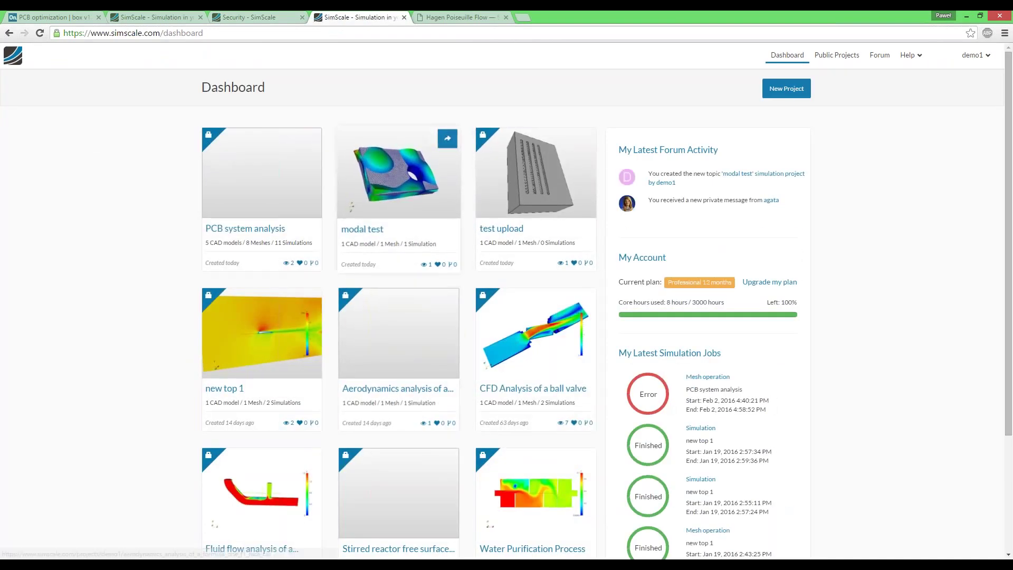
pyautogui.scroll(-3, 274, 369)
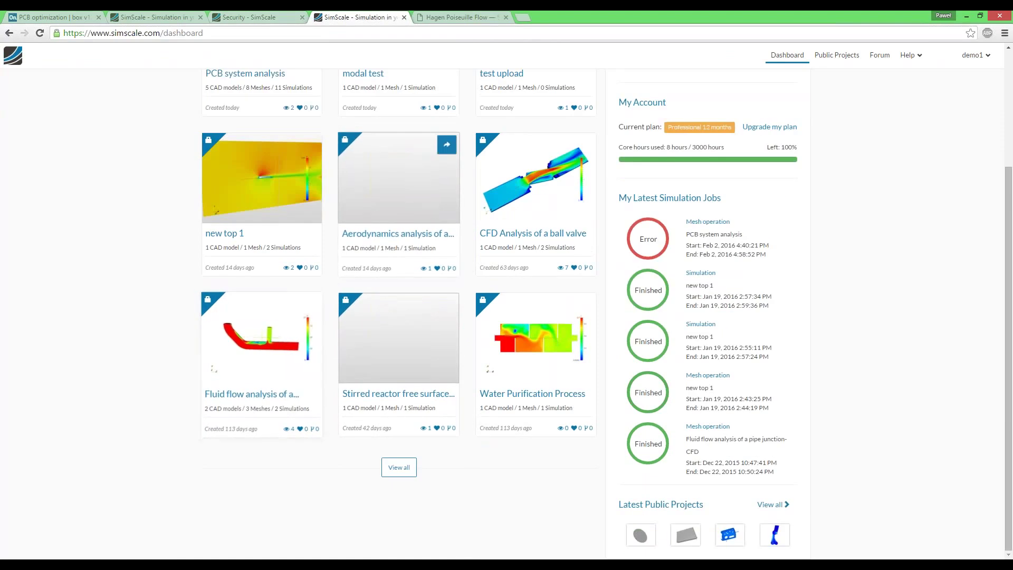
pyautogui.scroll(3, 396, 185)
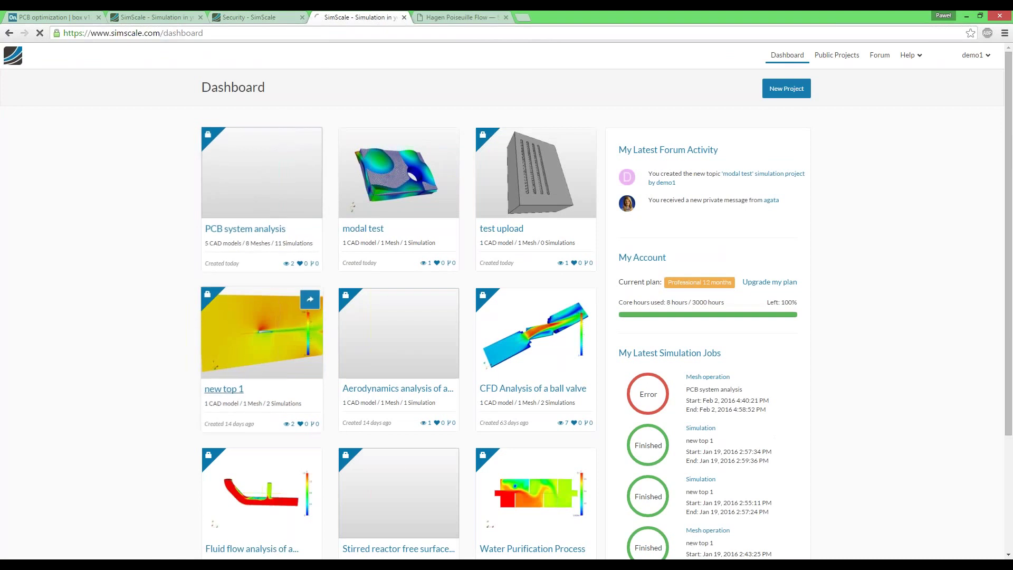
pyautogui.click(224, 389)
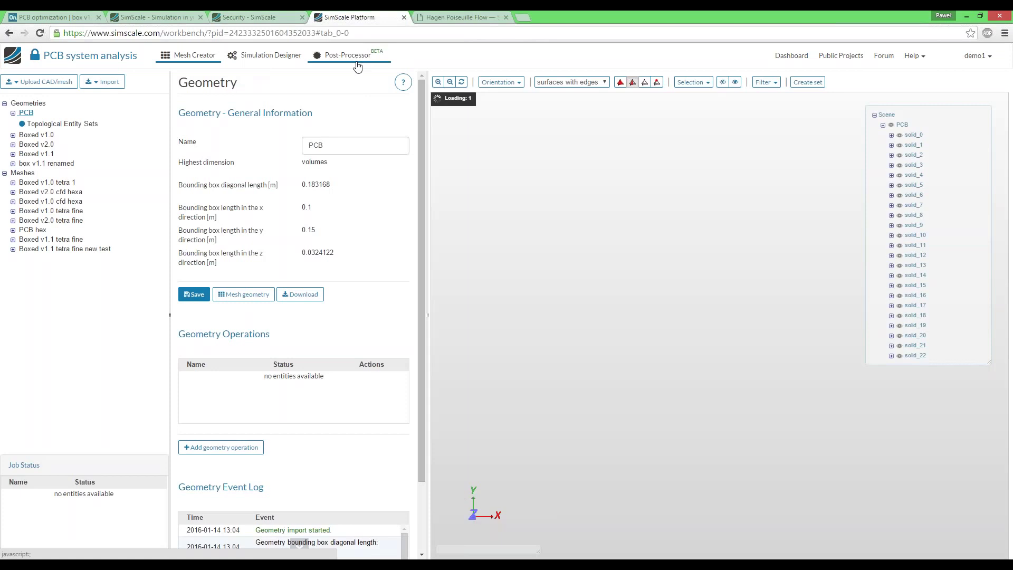
# Step: Load the Eigenmodes result of modal 2 Run 1 in the Post-Processor and view the model at an angle
pyautogui.click(358, 64)
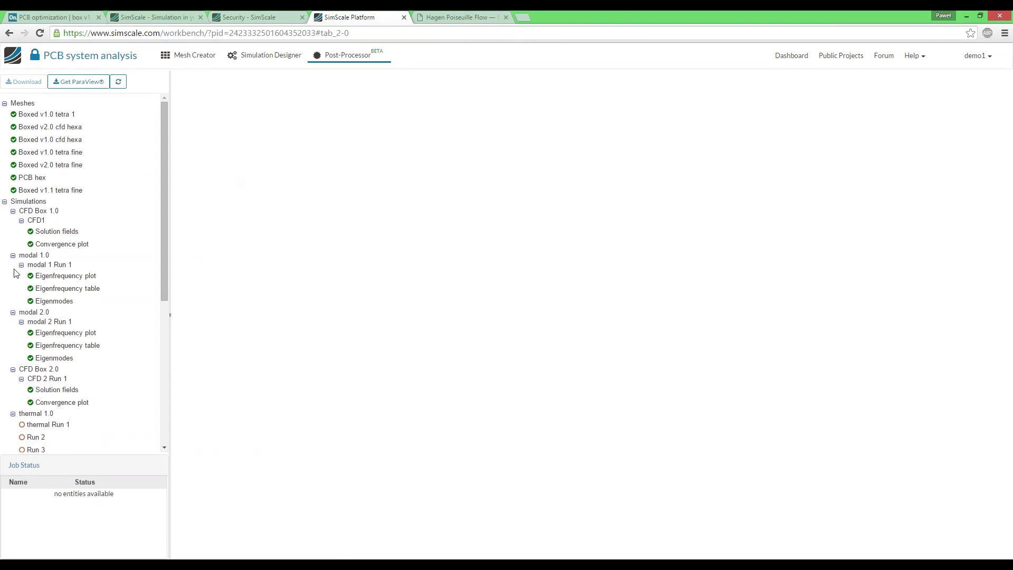
pyautogui.click(57, 358)
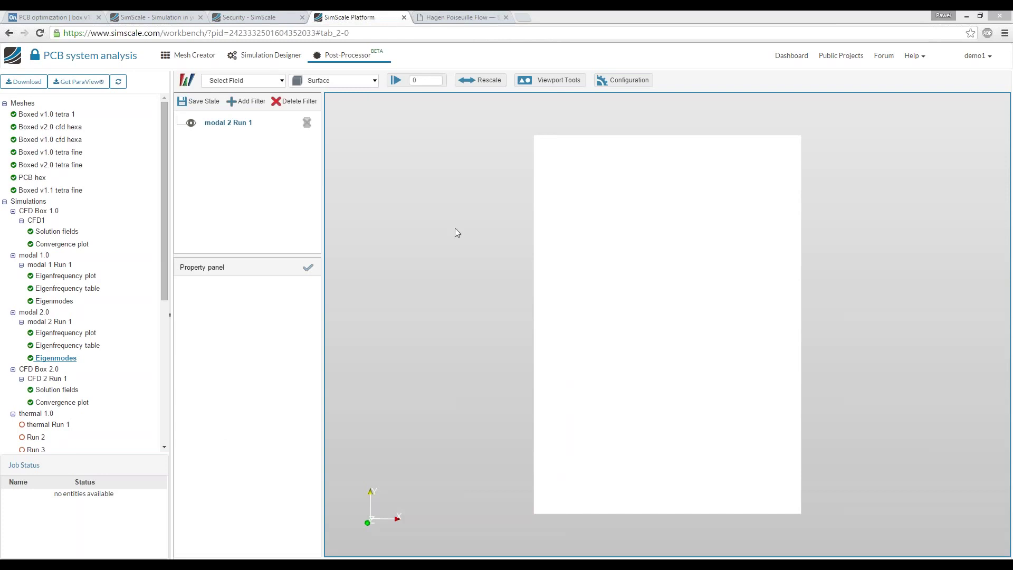
pyautogui.moveTo(455, 229)
pyautogui.mouseDown()
pyautogui.moveTo(486, 246)
pyautogui.moveTo(438, 208)
pyautogui.moveTo(477, 204)
pyautogui.moveTo(466, 213)
pyautogui.mouseUp()
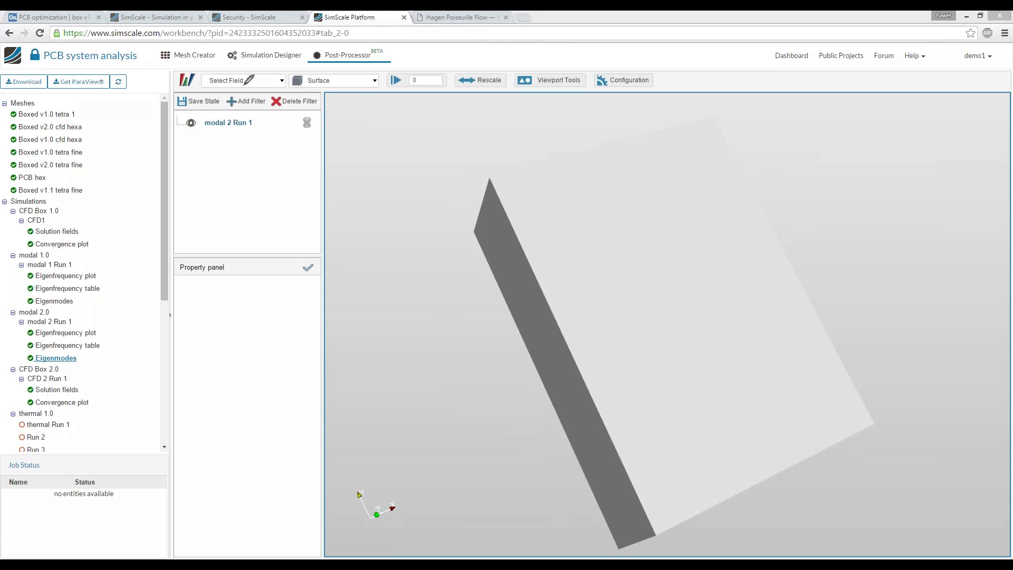
pyautogui.moveTo(186, 66)
pyautogui.mouseDown()
pyautogui.moveTo(169, 71)
pyautogui.moveTo(180, 91)
pyautogui.moveTo(210, 76)
pyautogui.moveTo(183, 64)
pyautogui.mouseUp()
pyautogui.moveTo(415, 420)
pyautogui.mouseDown()
pyautogui.moveTo(402, 364)
pyautogui.moveTo(417, 342)
pyautogui.moveTo(327, 244)
pyautogui.mouseUp()
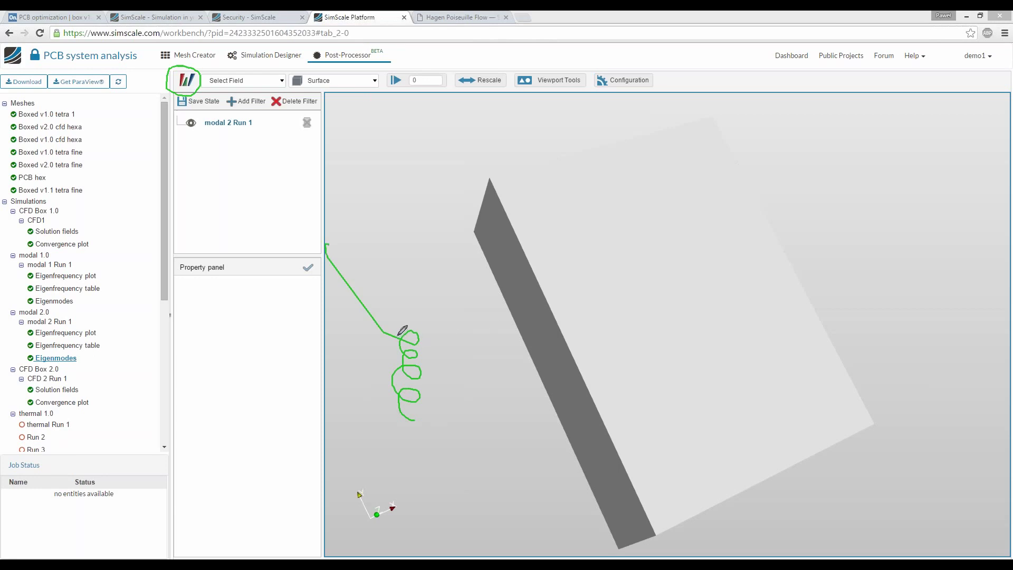
pyautogui.moveTo(401, 335); pyautogui.dragTo(412, 299)
pyautogui.moveTo(370, 360)
pyautogui.mouseDown()
pyautogui.moveTo(419, 275)
pyautogui.moveTo(422, 297)
pyautogui.moveTo(372, 360)
pyautogui.mouseUp()
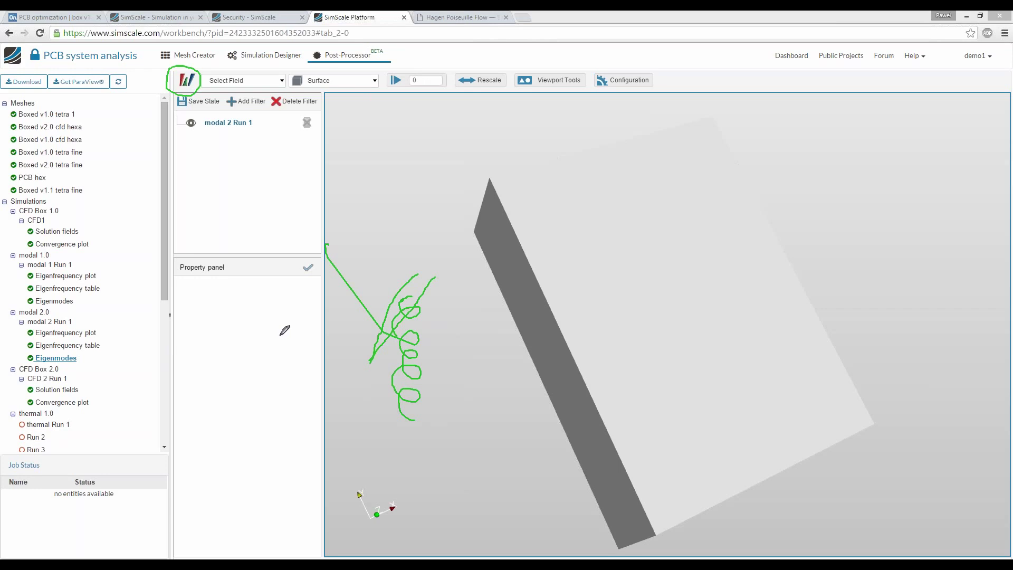
pyautogui.press('Escape')
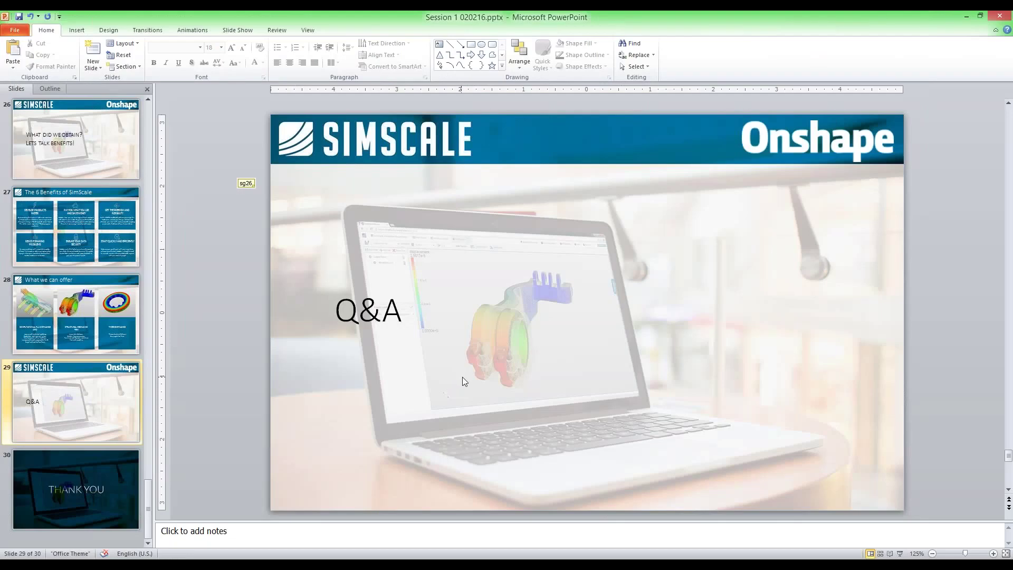
# Step: Switch to the PowerPoint presentation and start the slide show from the Q&A slide
pyautogui.hotkey('shift', 'F5')
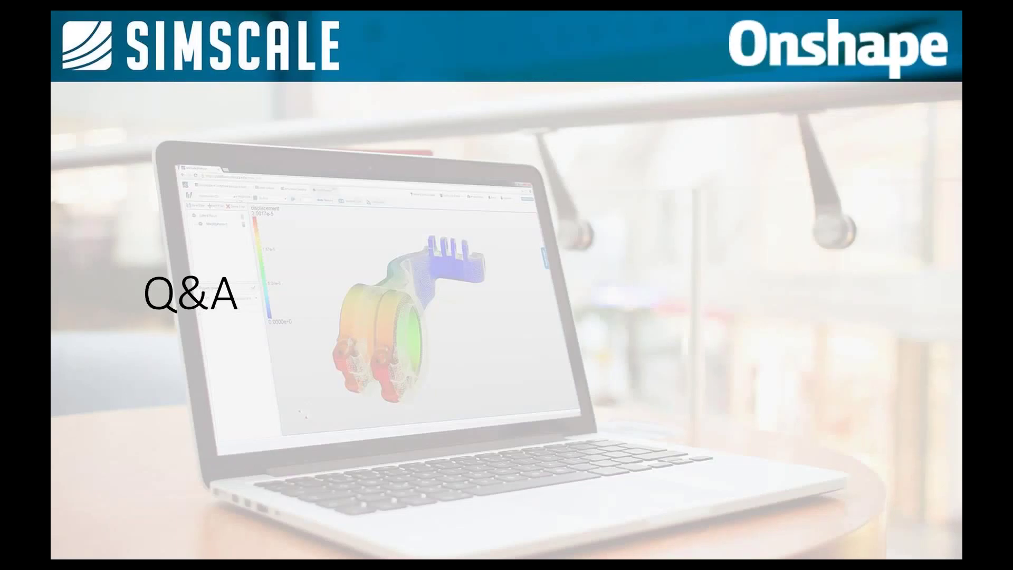